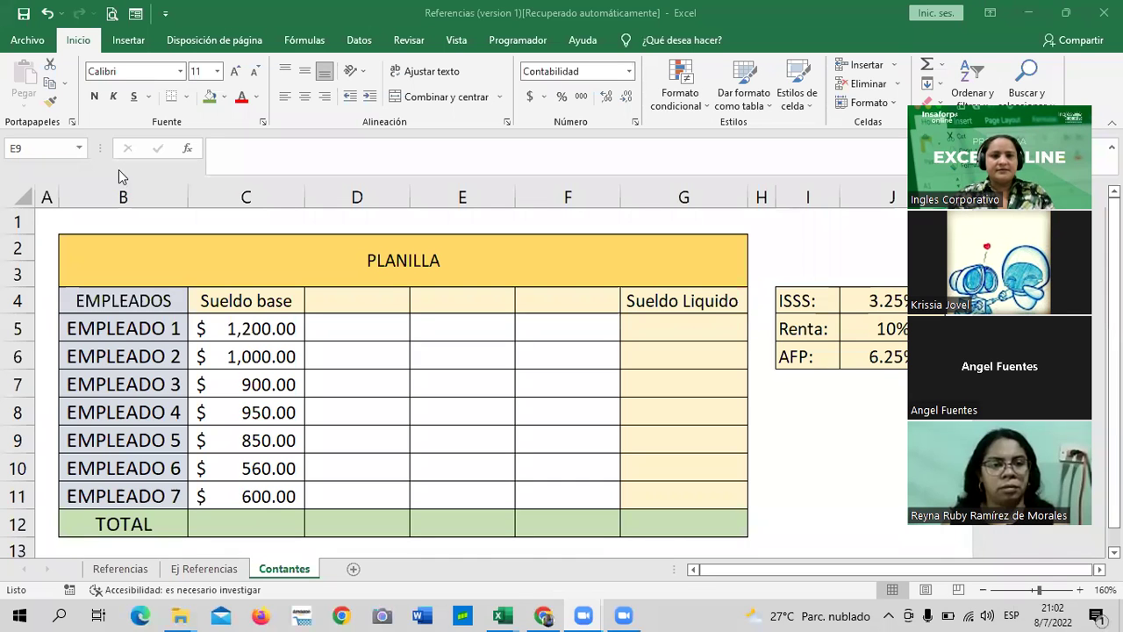
Bring the course page forward and open the Sección 1 lesson 'Funciones Lógicas y Condicionales, Referencias en Excel'.
mouse_move(543, 615)
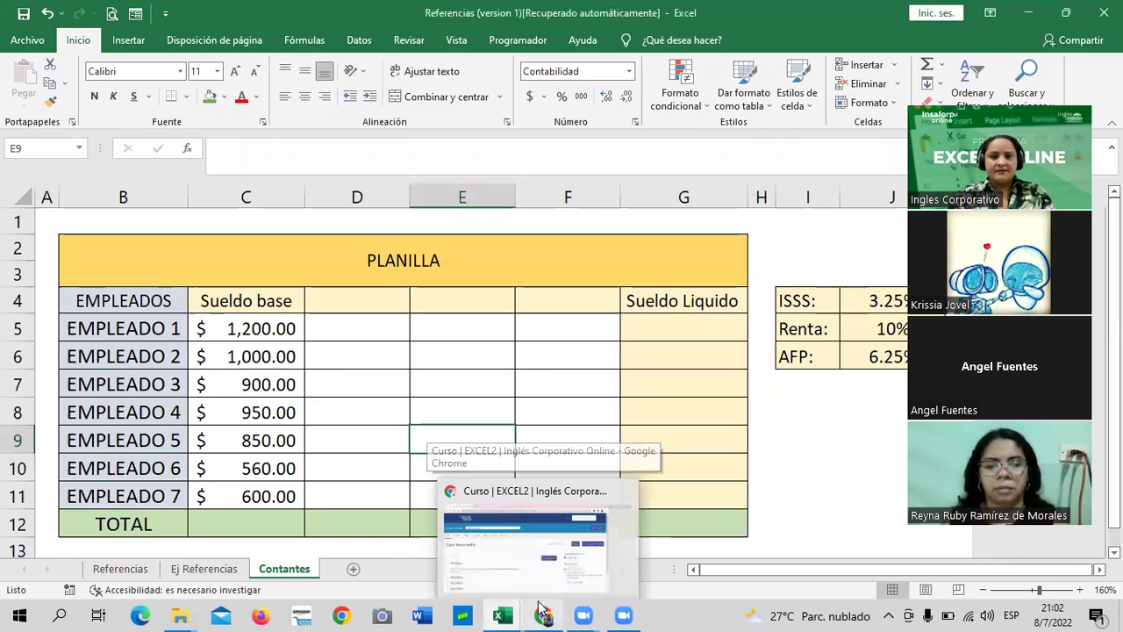
click(498, 544)
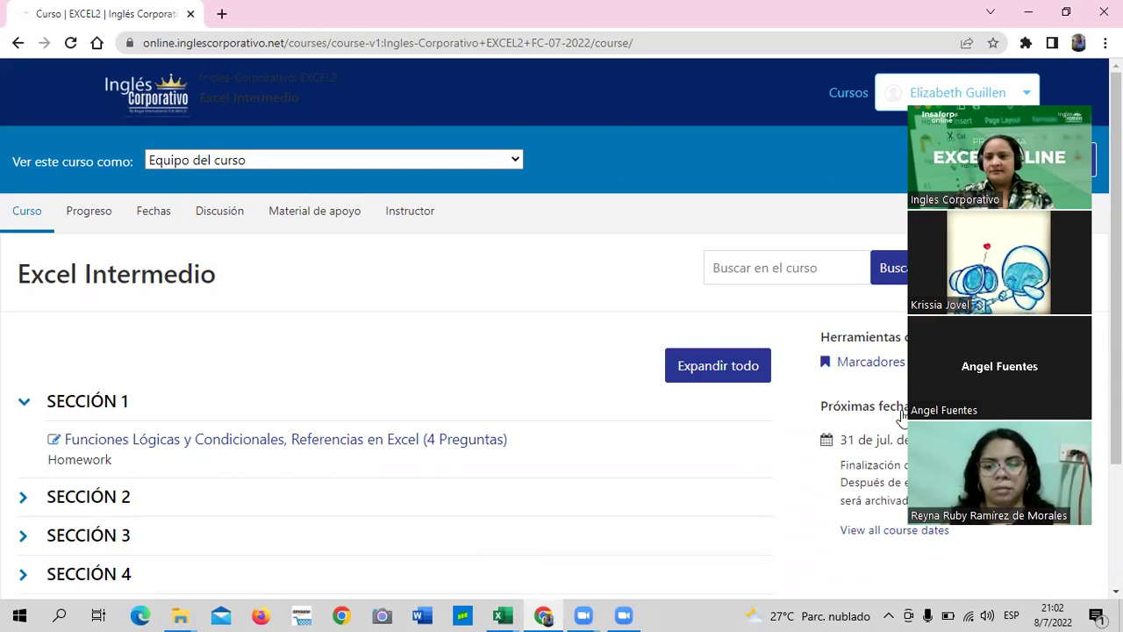
drag(1059, 114, 1072, 61)
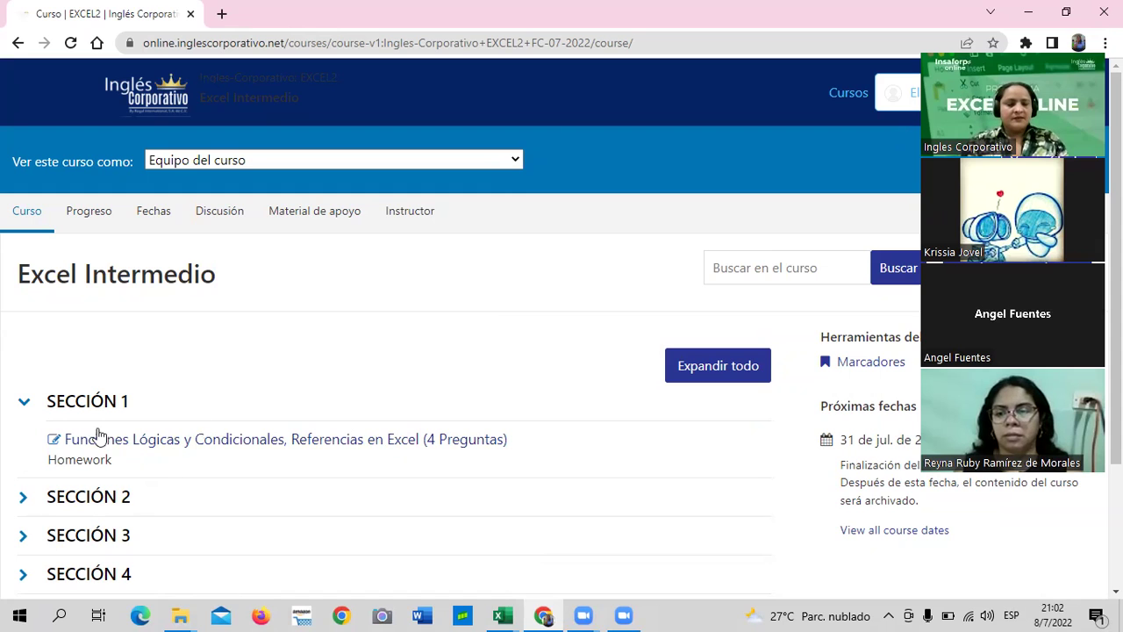
click(254, 448)
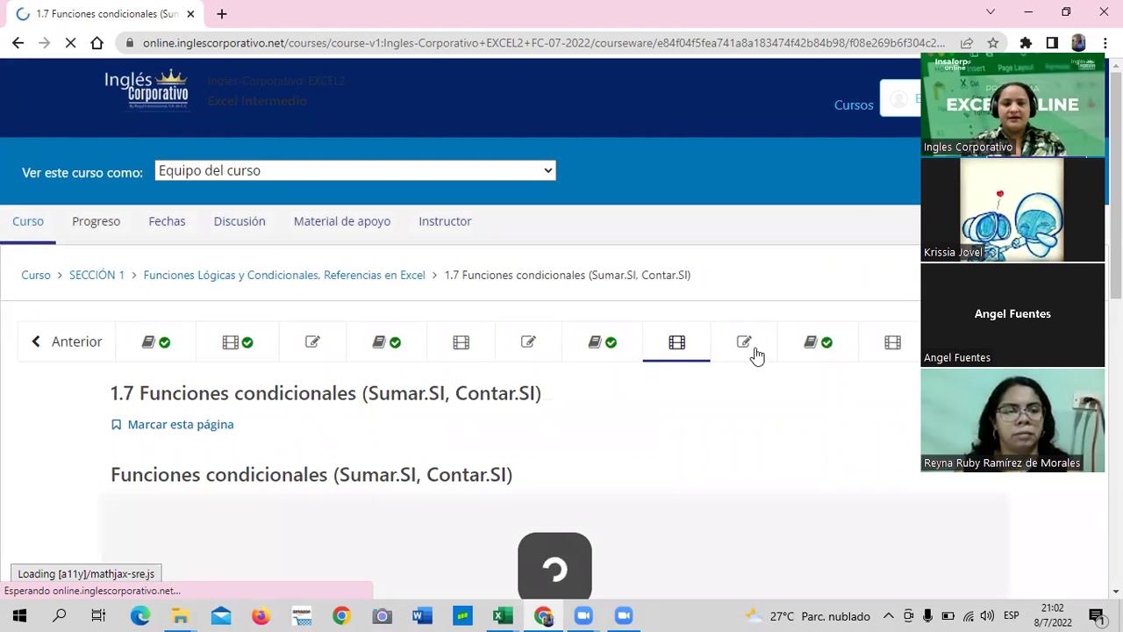
Go to unit 1.9 and scroll through the Referencia absoluta section to the =$F$2 example.
click(825, 349)
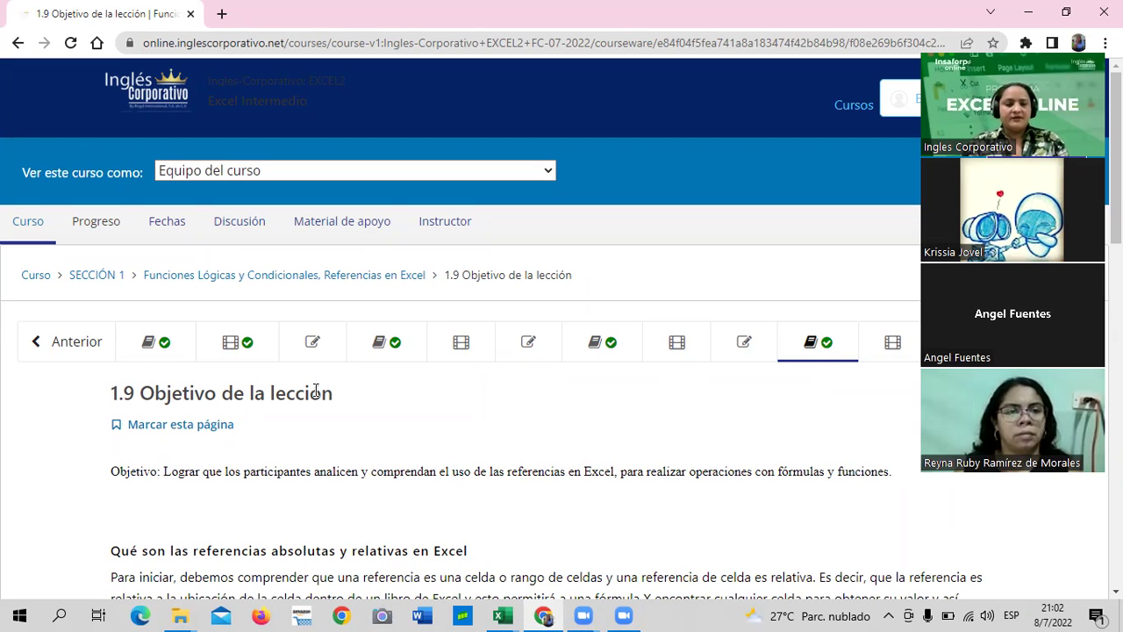
scroll(473, 491, down, 2)
scroll(473, 492, down, 3)
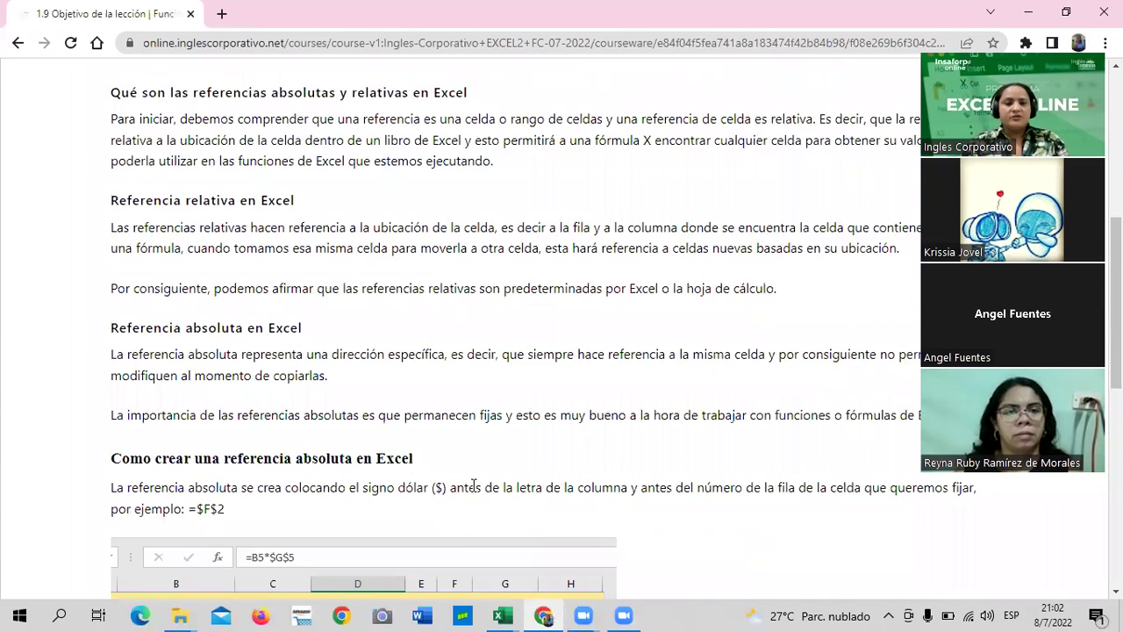
scroll(473, 491, down, 3)
scroll(474, 492, down, 1)
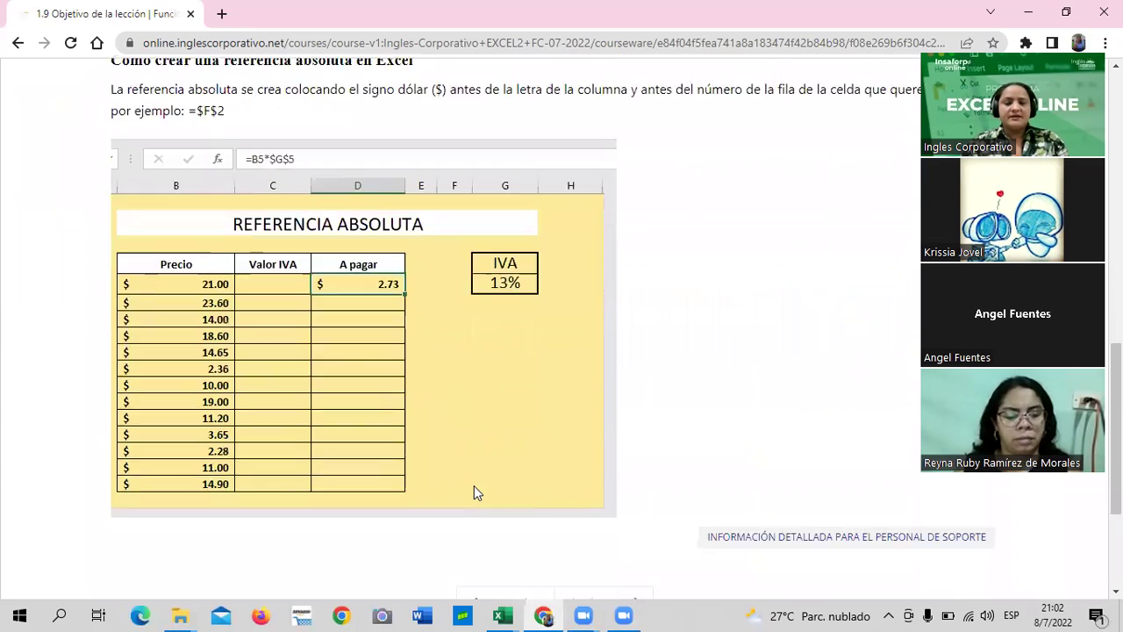
scroll(474, 491, down, 2)
scroll(474, 488, up, 1)
scroll(474, 489, up, 4)
scroll(474, 489, up, 1)
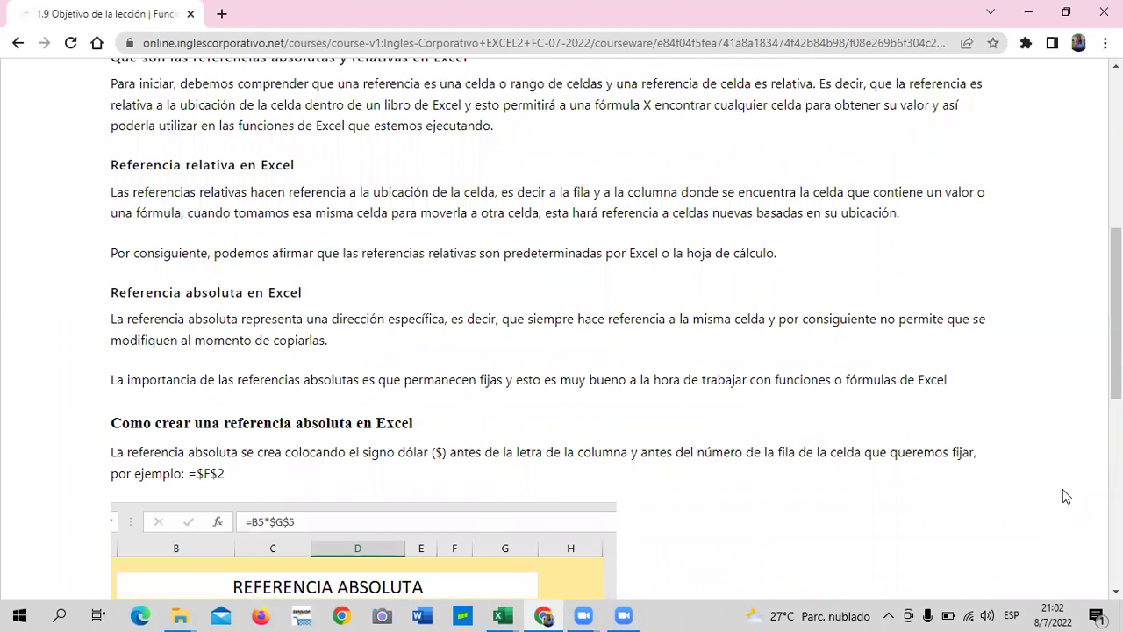
scroll(829, 336, up, 3)
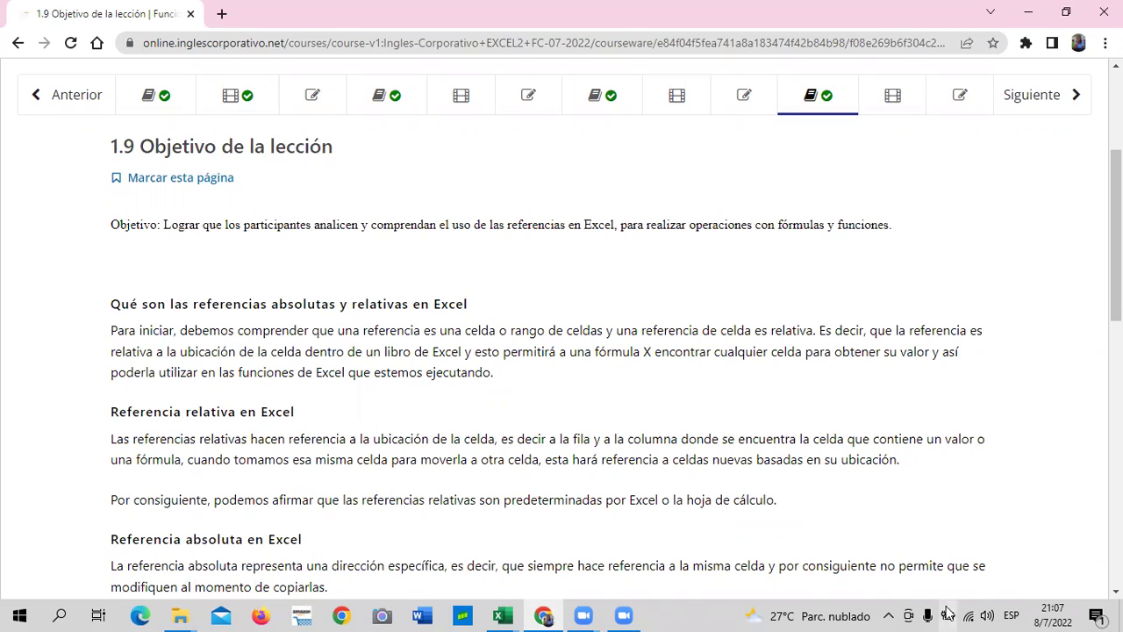
mouse_move(946, 612)
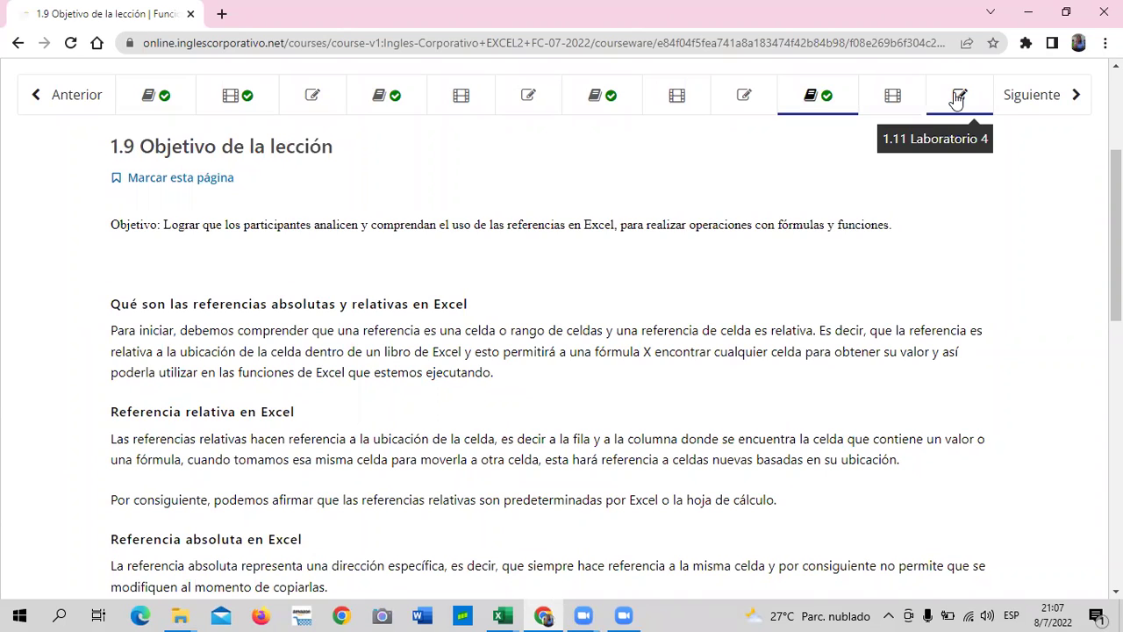
click(957, 99)
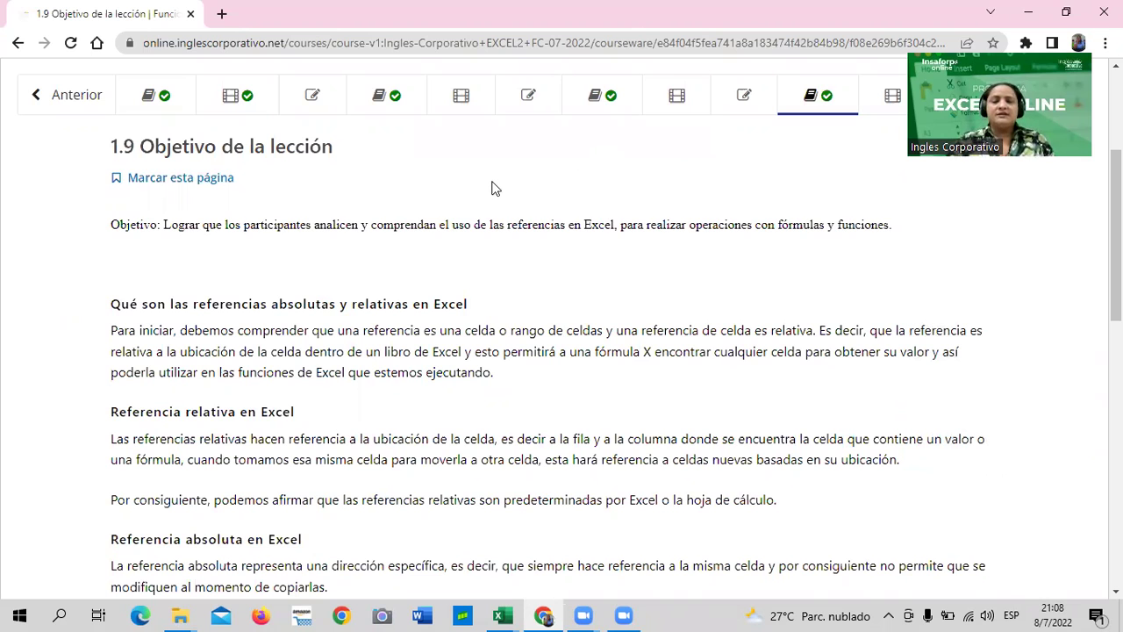
scroll(589, 278, up, 1)
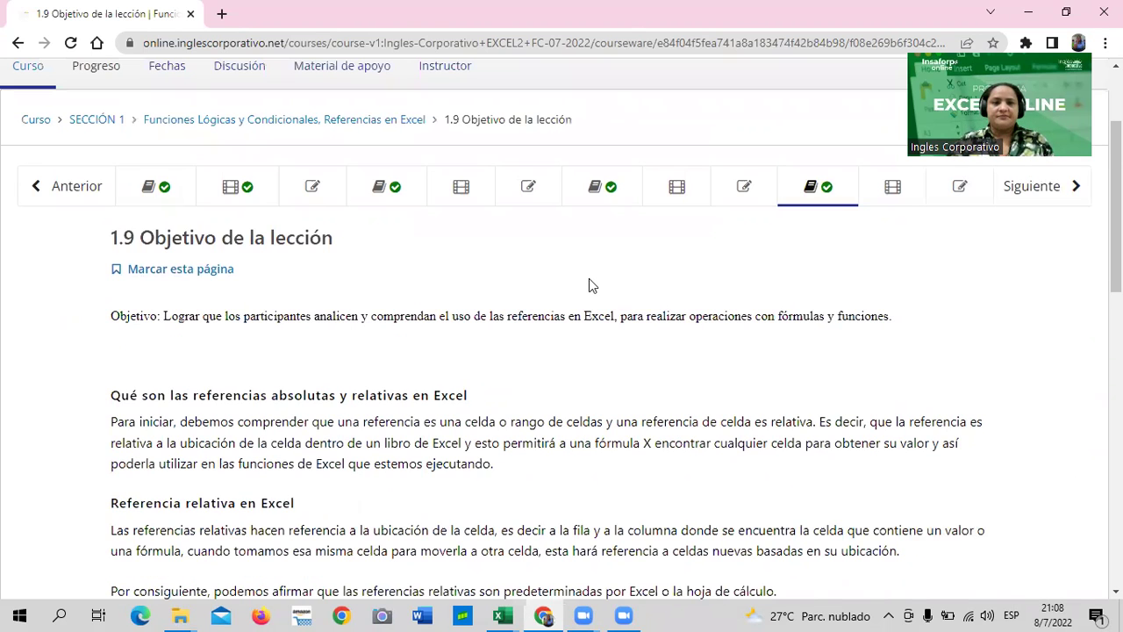
scroll(588, 286, up, 2)
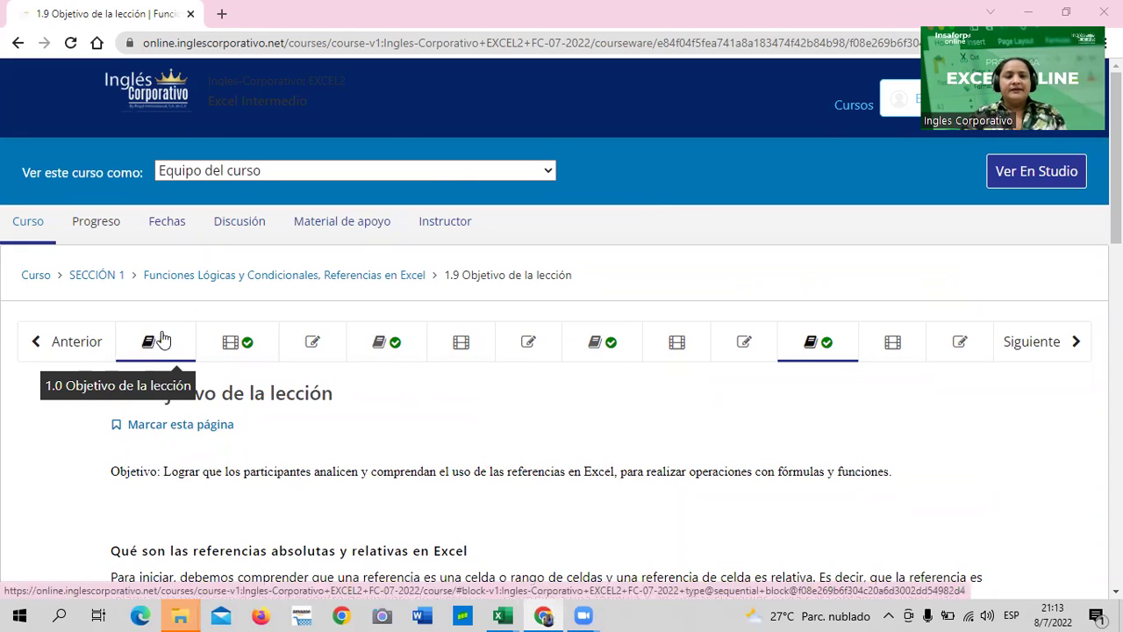
Open the Progreso page and review the 0% total and 0/100 section and midterm scores.
click(99, 220)
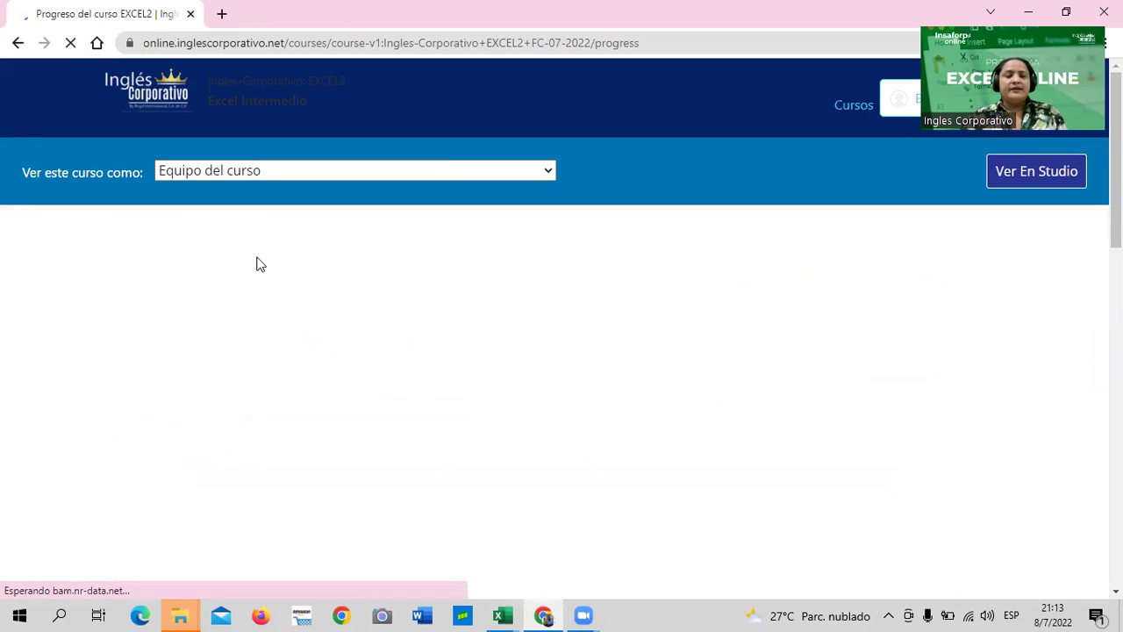
scroll(389, 410, down, 3)
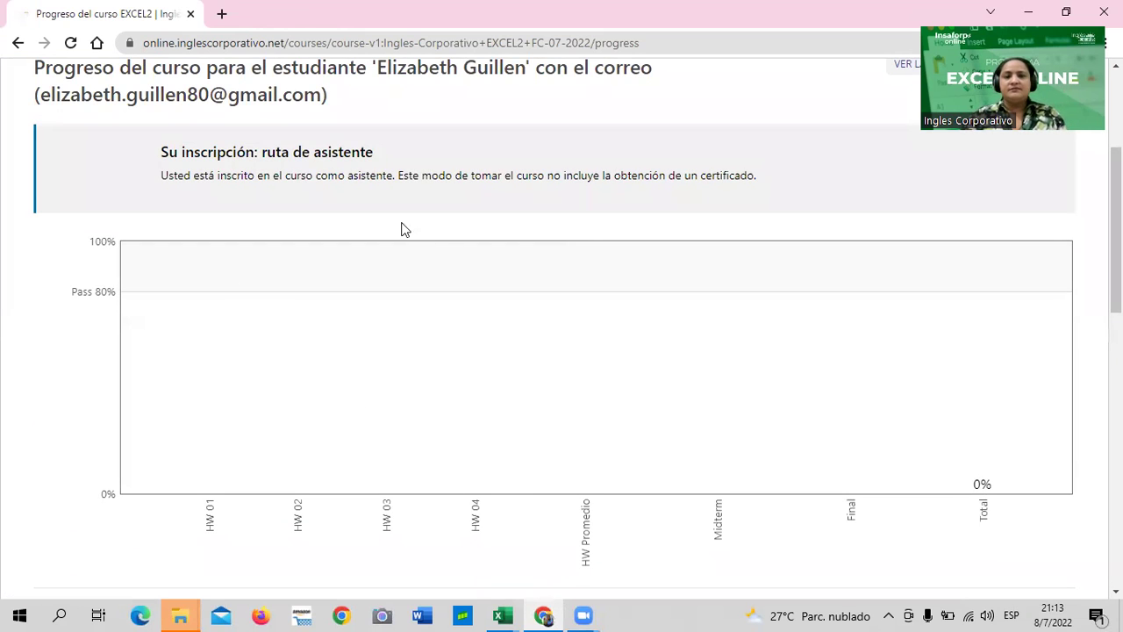
scroll(404, 220, up, 1)
scroll(444, 277, down, 1)
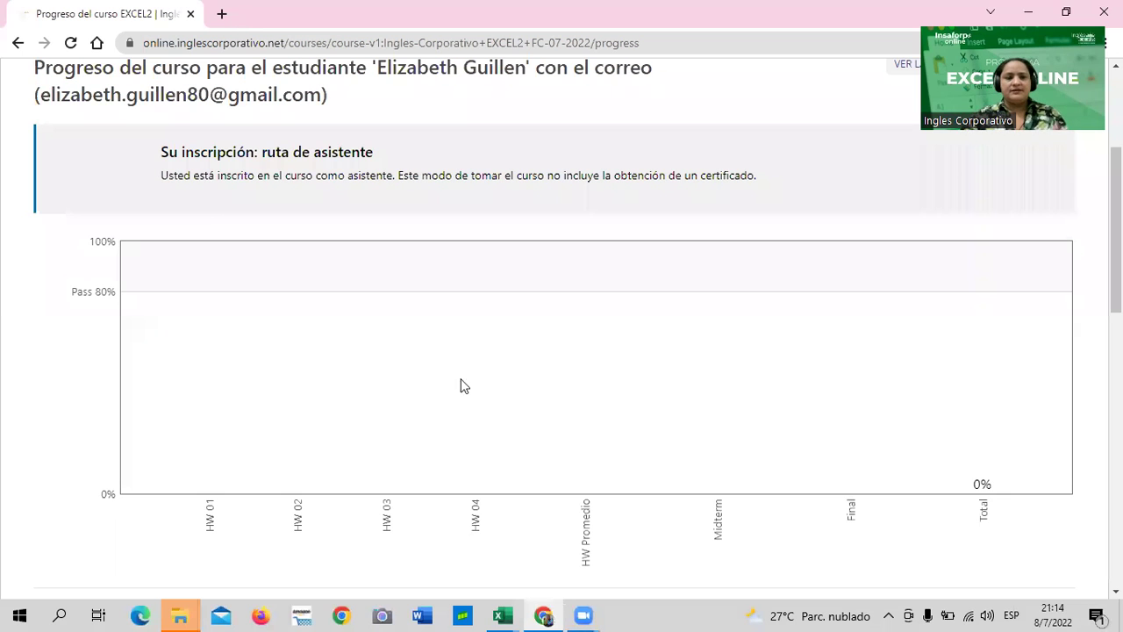
click(18, 42)
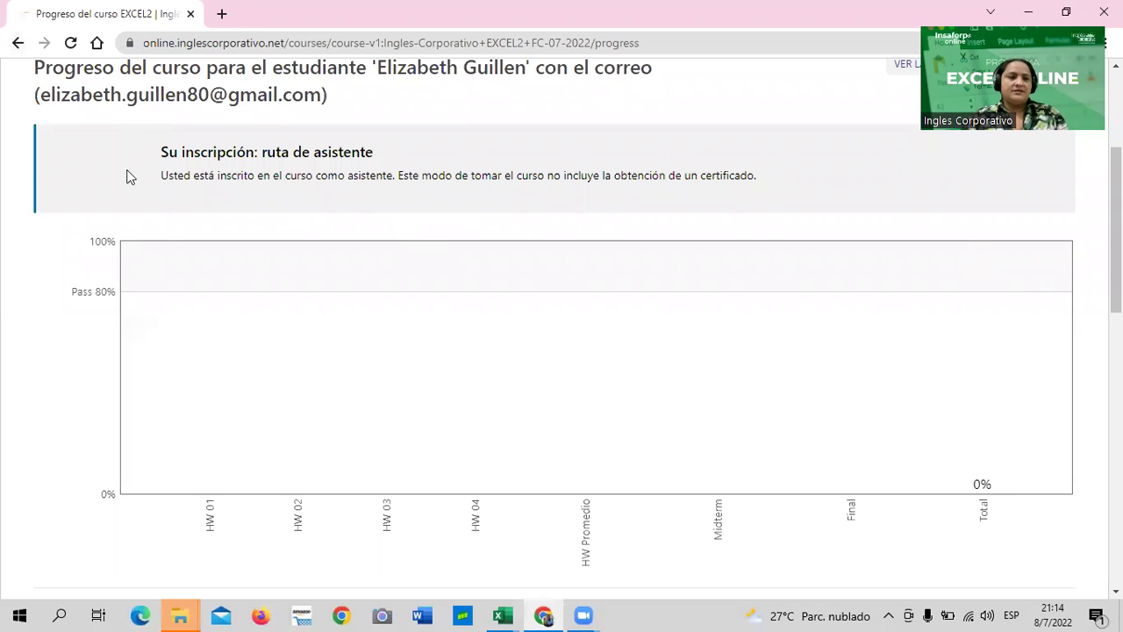
scroll(375, 306, down, 2)
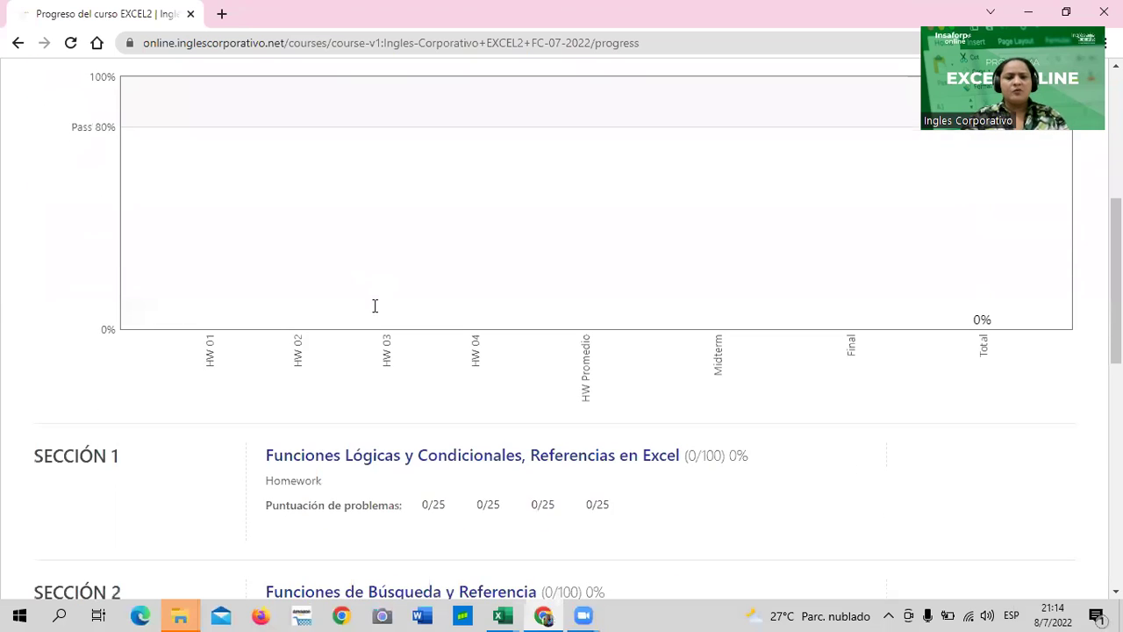
scroll(375, 293, down, 3)
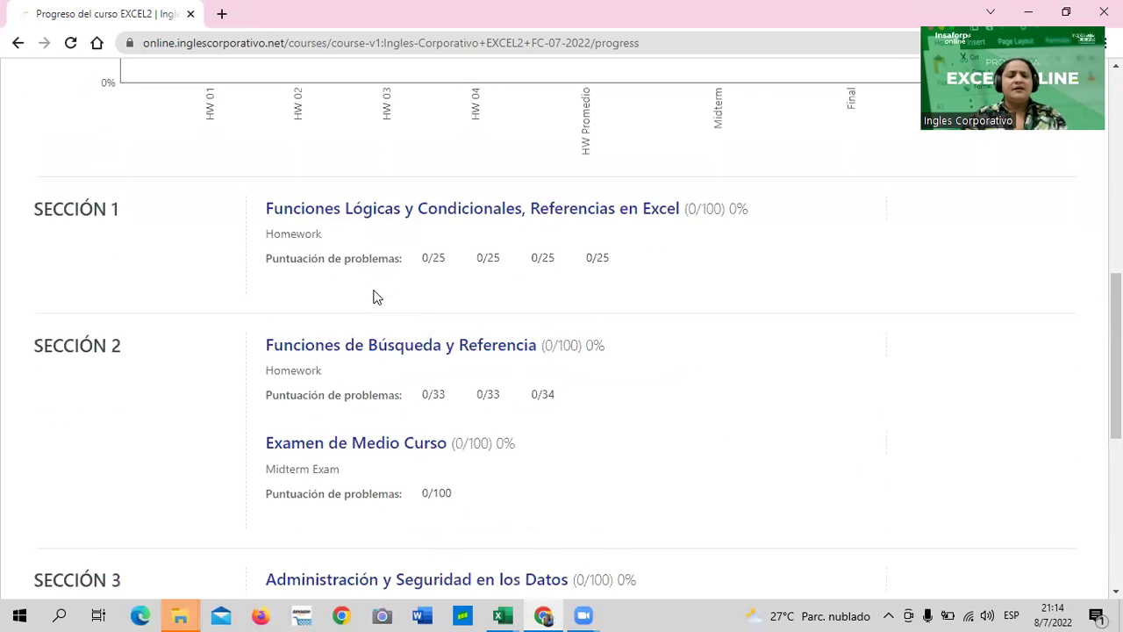
scroll(373, 296, up, 8)
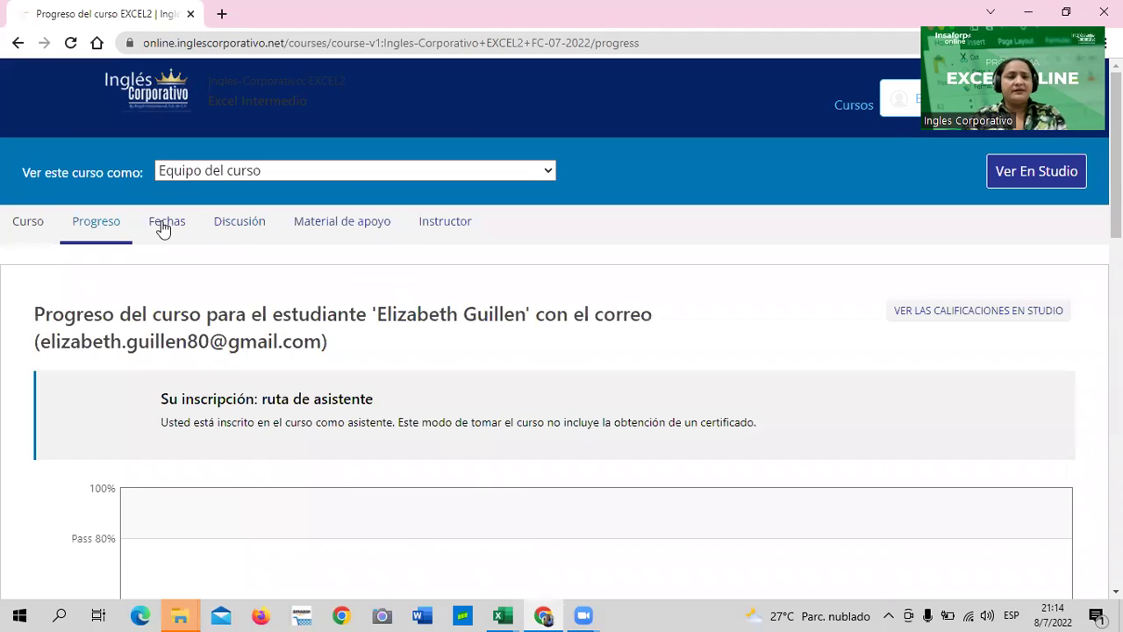
Return to the course outline and reopen the 'Funciones Lógicas y Condicionales, Referencias en Excel' unit.
click(24, 225)
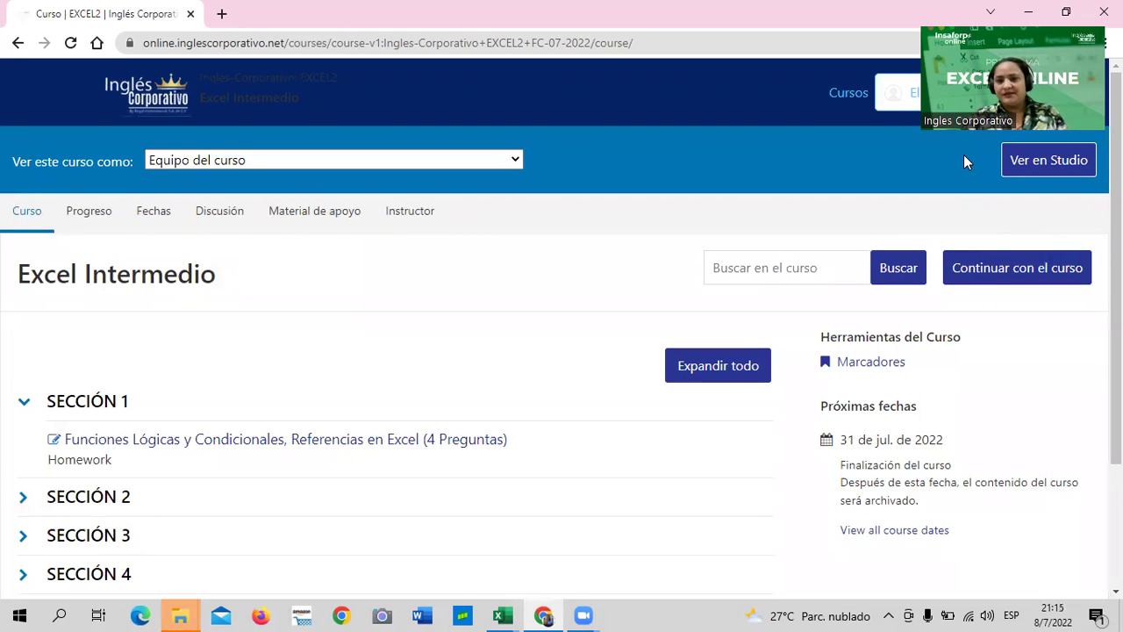
click(301, 442)
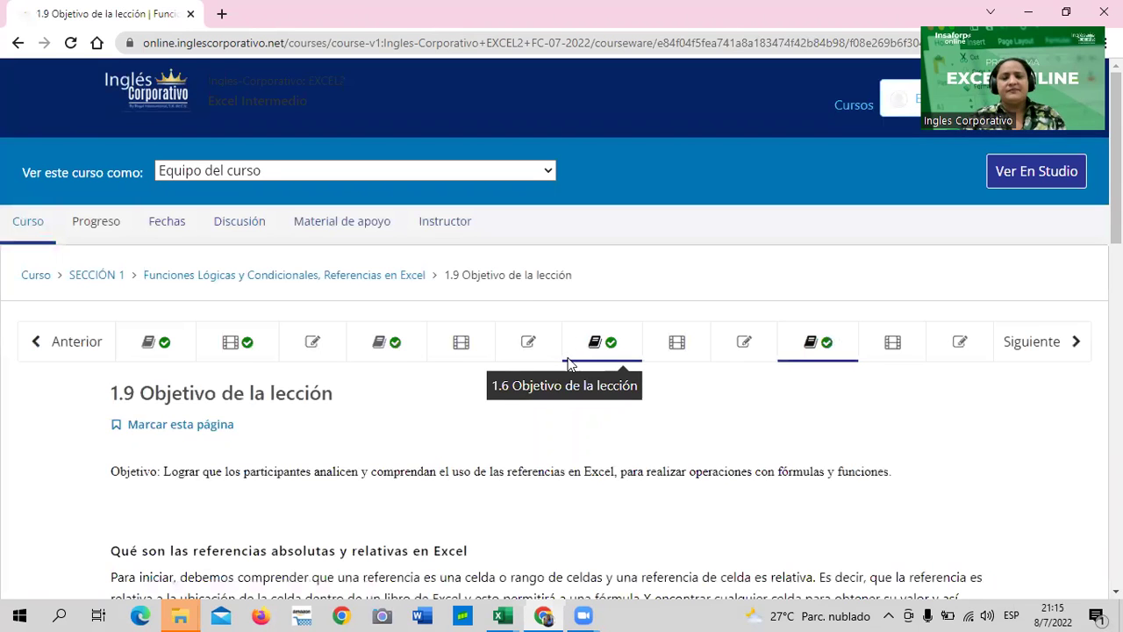
Scroll through lesson 1.9 to reread its explanation of relative and absolute references.
scroll(568, 362, down, 3)
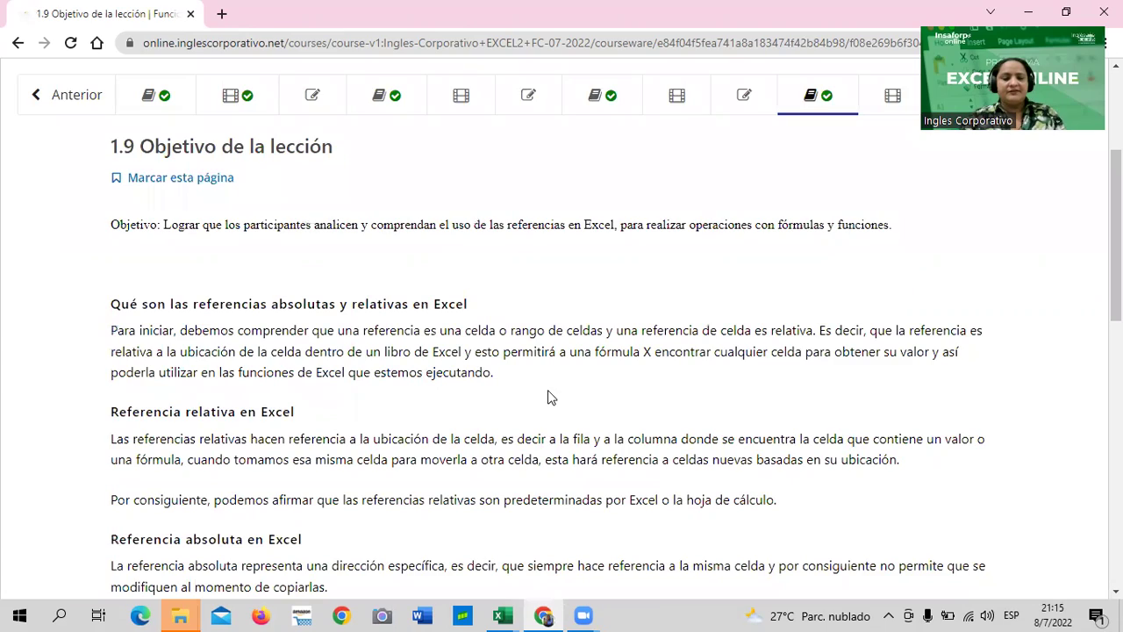
scroll(548, 397, down, 6)
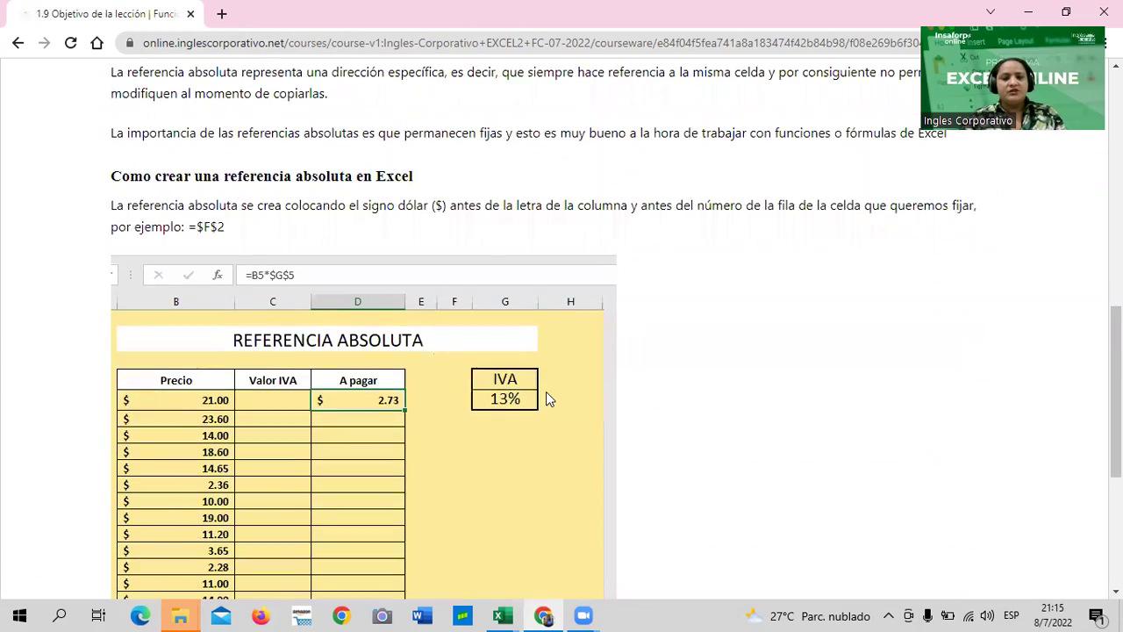
scroll(546, 395, up, 3)
scroll(549, 398, up, 3)
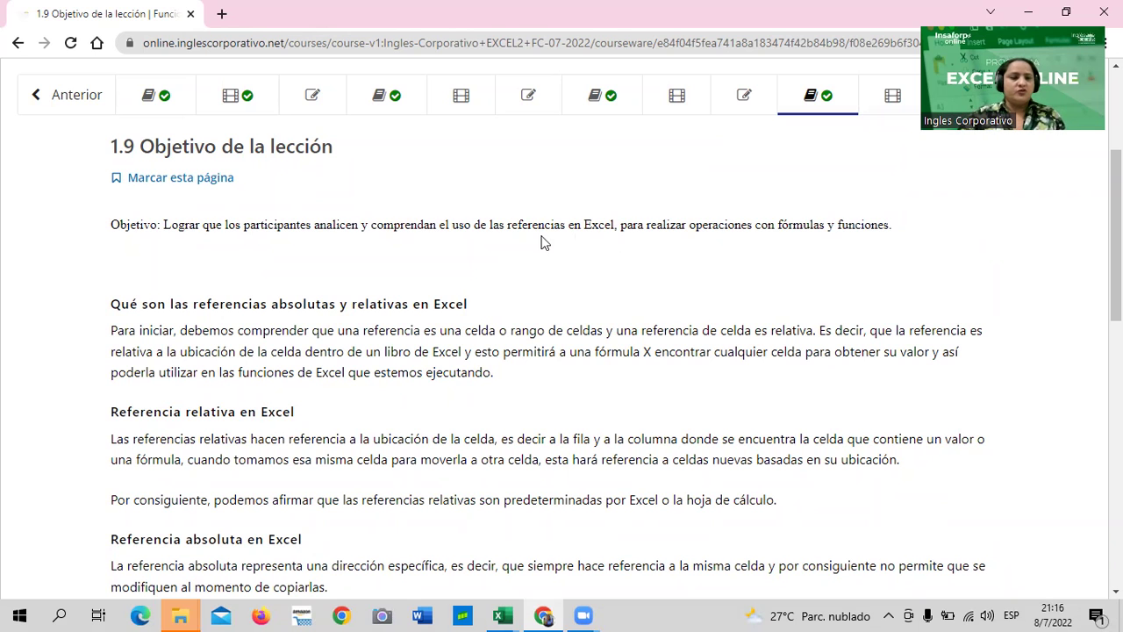
scroll(506, 353, down, 2)
scroll(508, 369, up, 1)
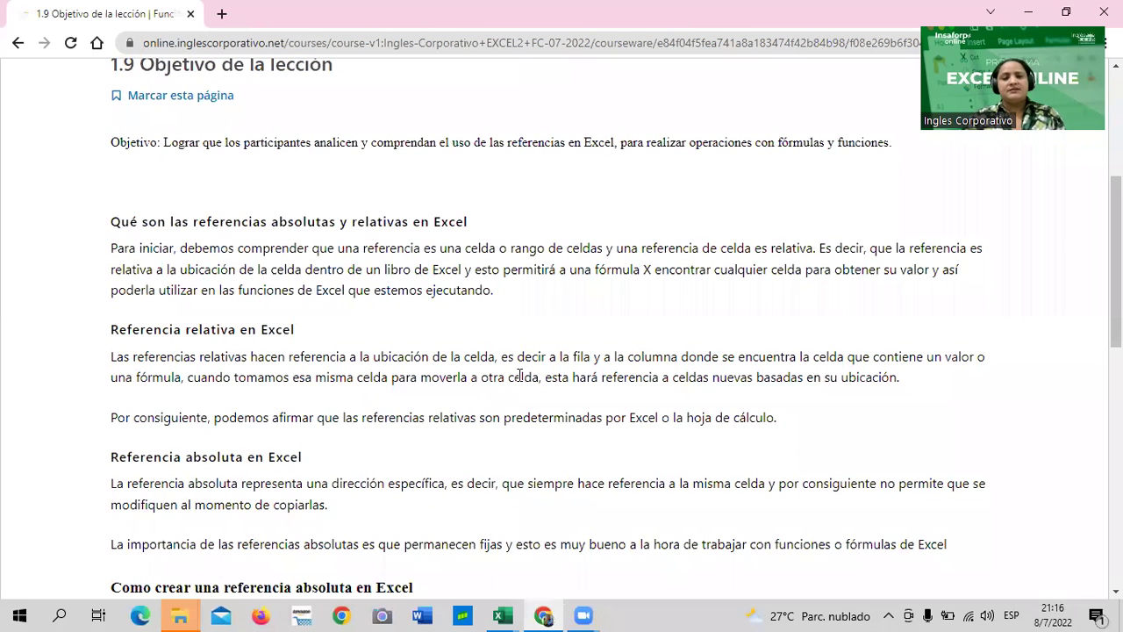
scroll(520, 378, down, 1)
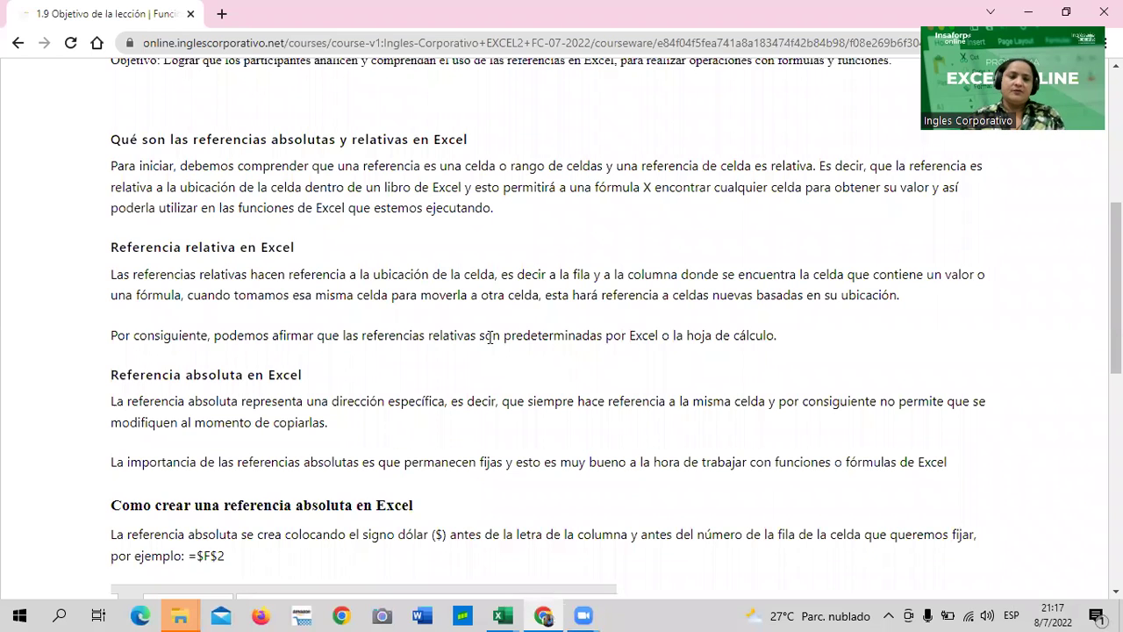
scroll(485, 340, down, 1)
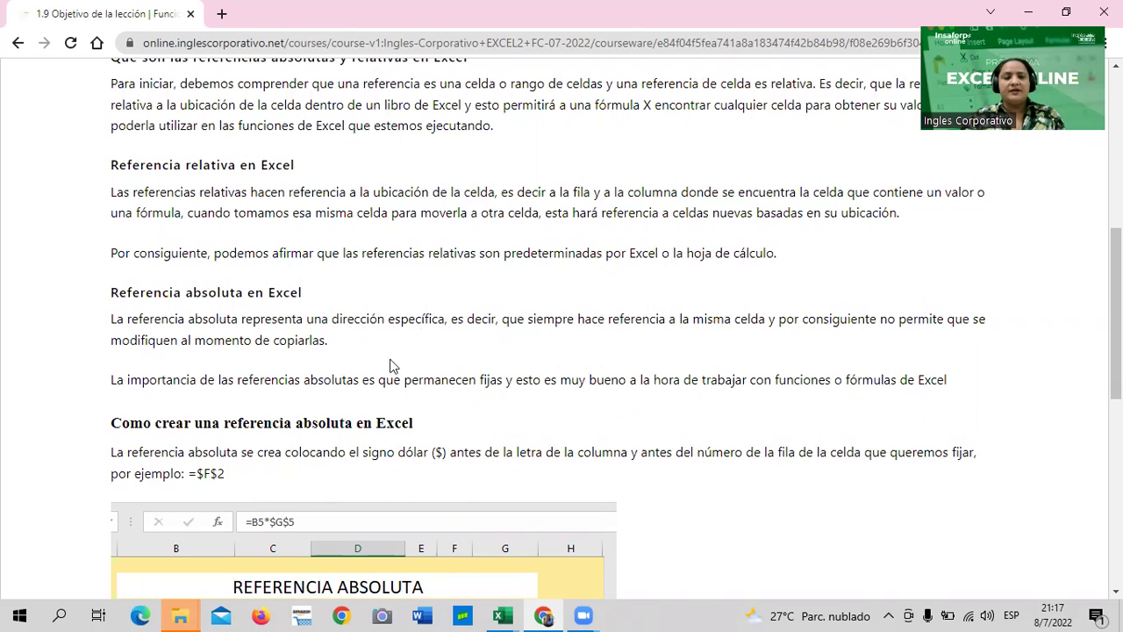
Scroll past lesson 1.9's 13% IVA price example and continue to lesson 1.10.
scroll(289, 362, down, 1)
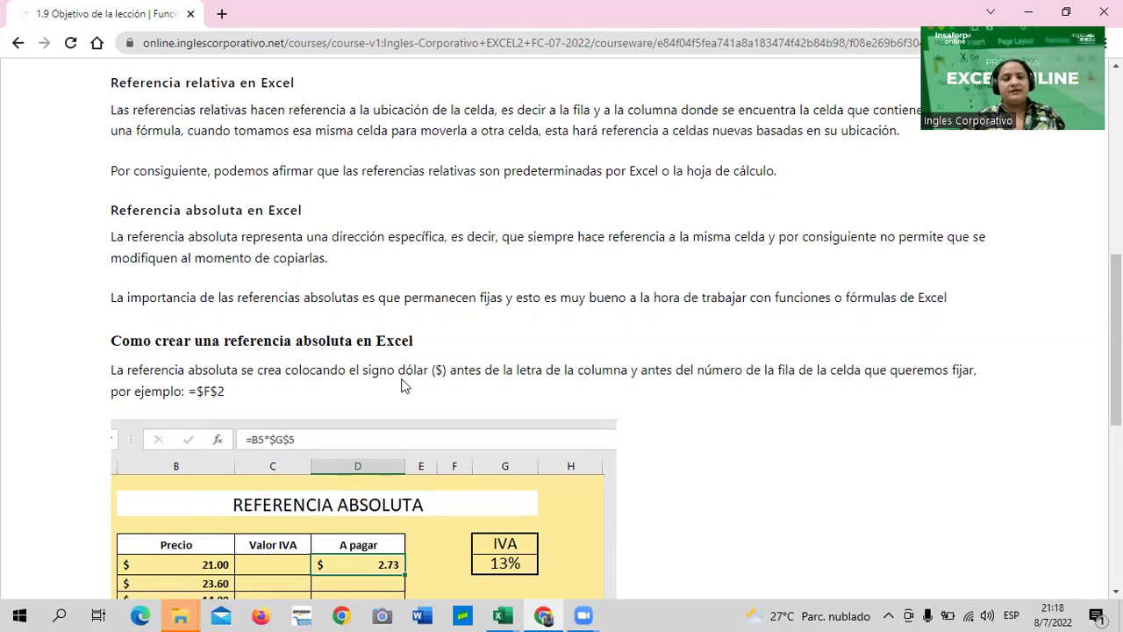
scroll(407, 386, down, 1)
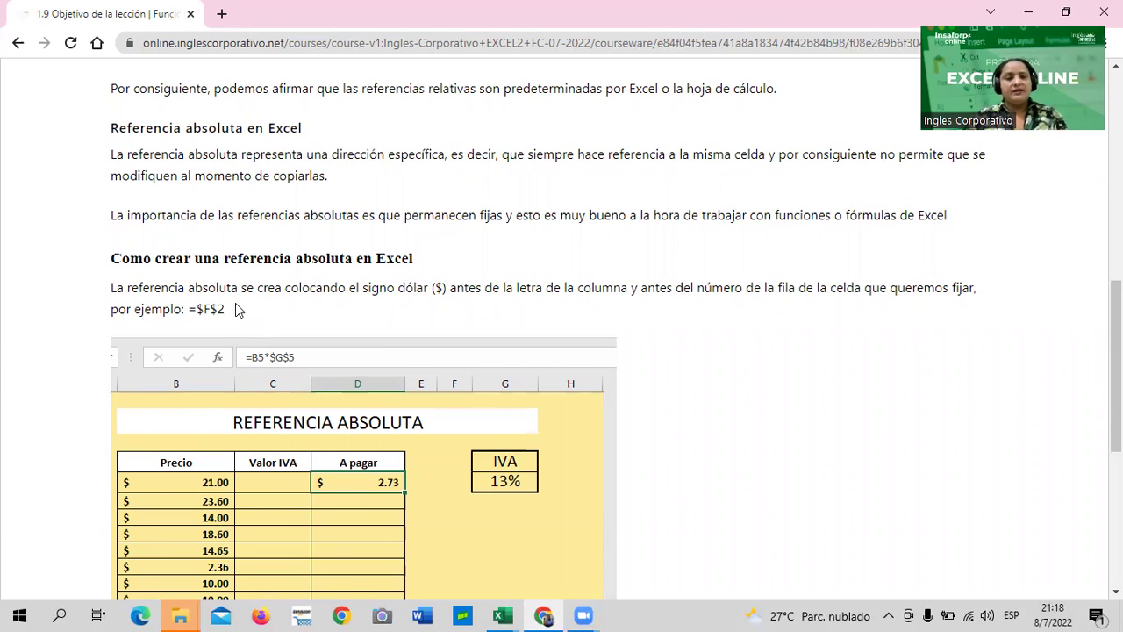
scroll(358, 401, down, 1)
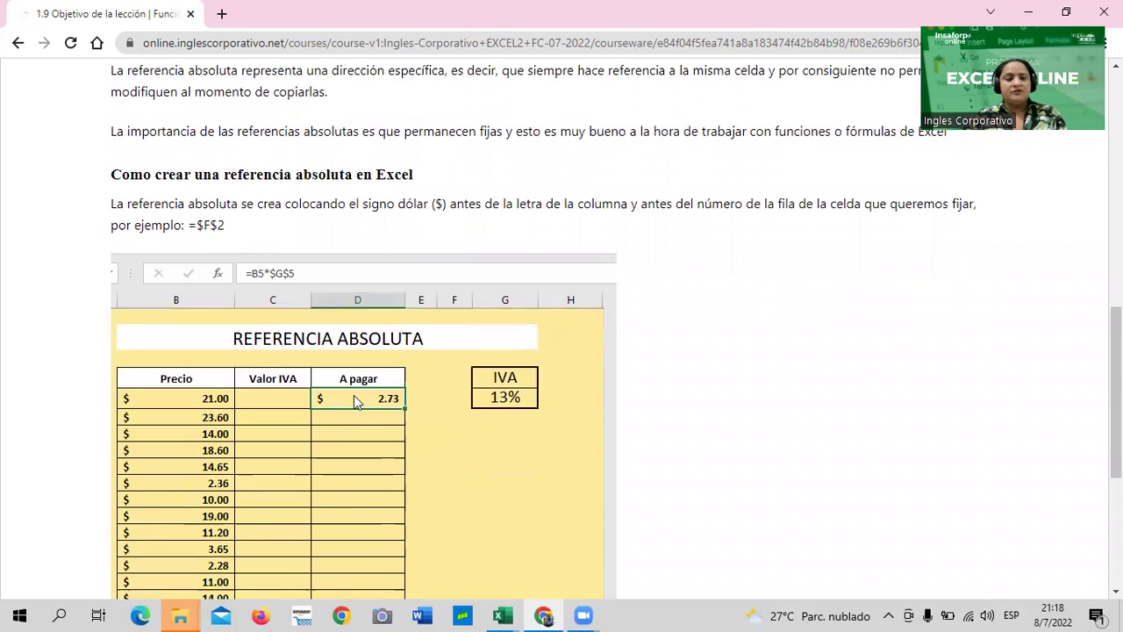
scroll(358, 401, down, 1)
scroll(427, 301, down, 2)
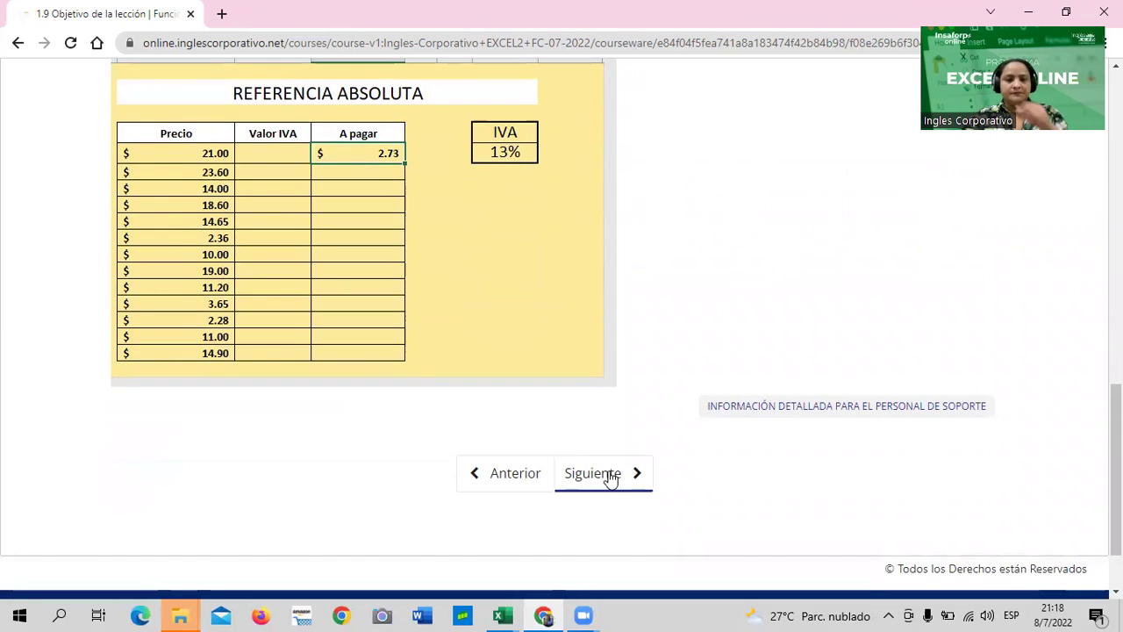
click(605, 478)
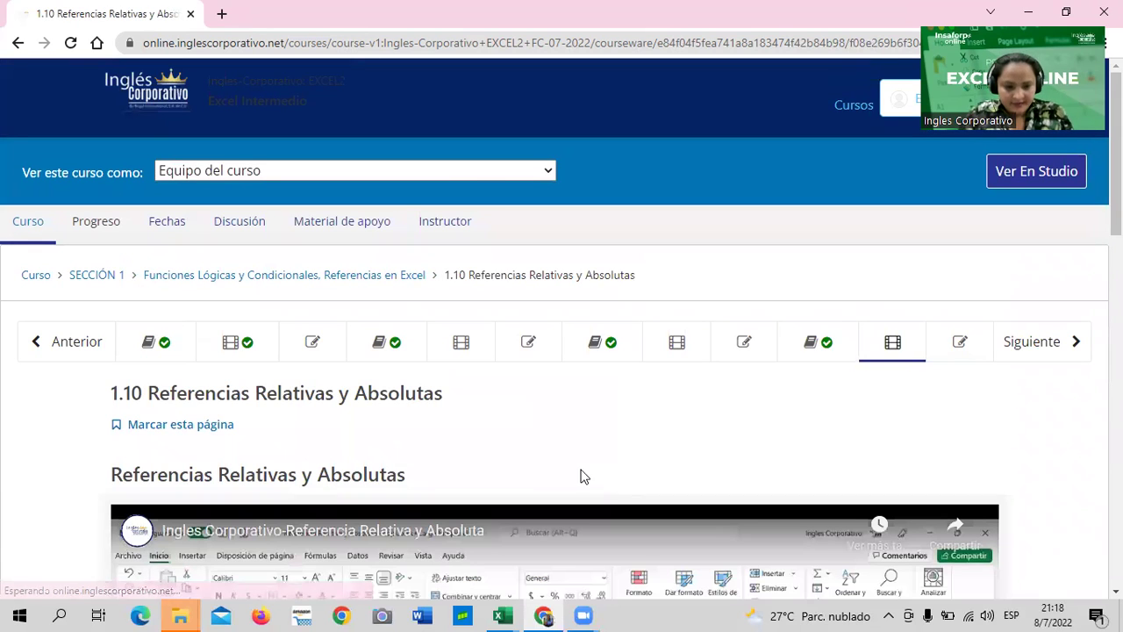
scroll(561, 465, down, 2)
scroll(537, 415, down, 3)
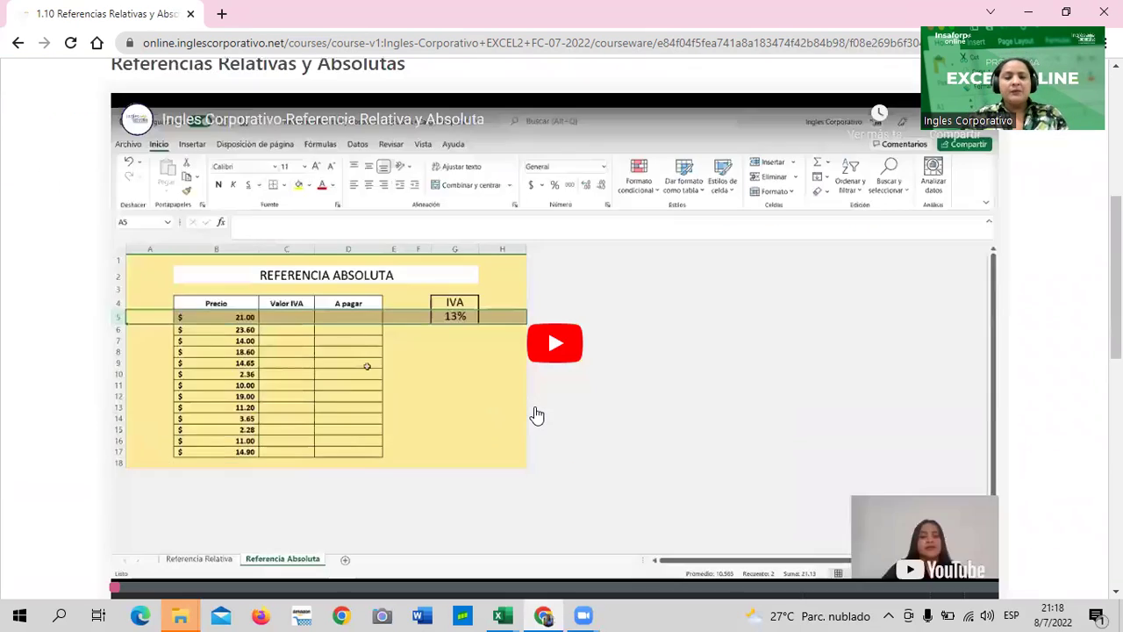
scroll(537, 415, down, 1)
scroll(537, 415, down, 2)
scroll(537, 415, down, 3)
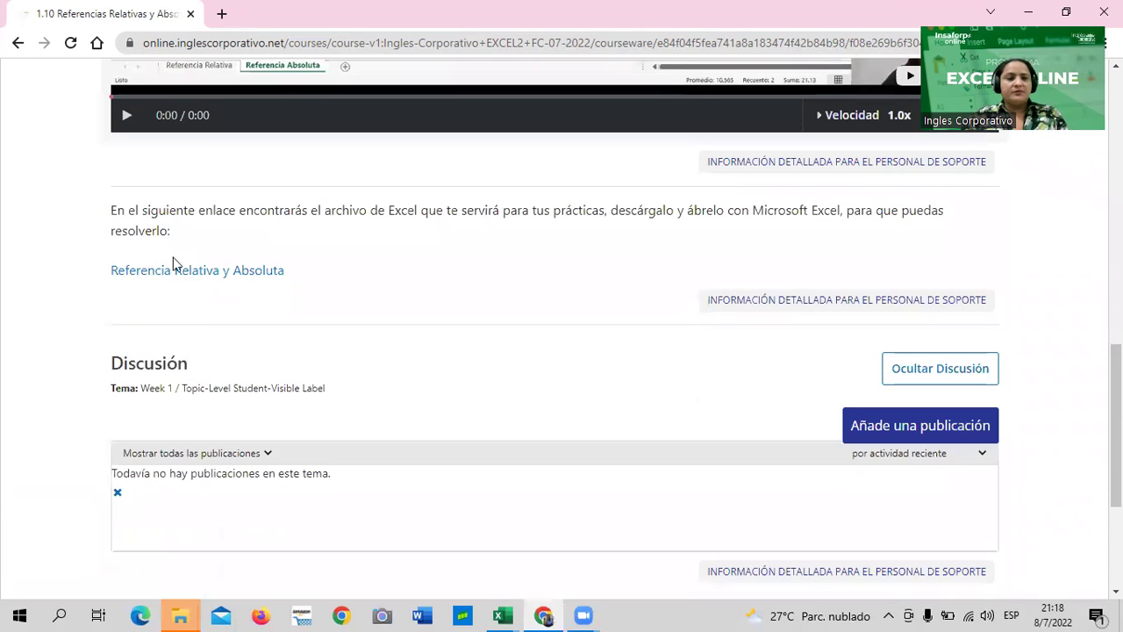
scroll(351, 406, up, 2)
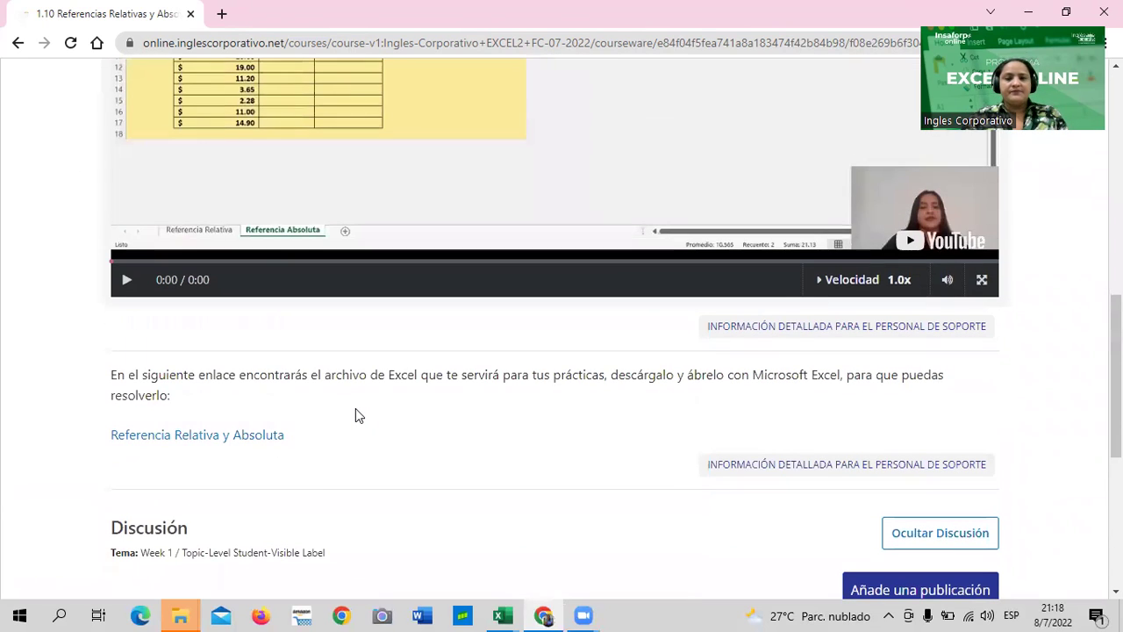
mouse_move(505, 613)
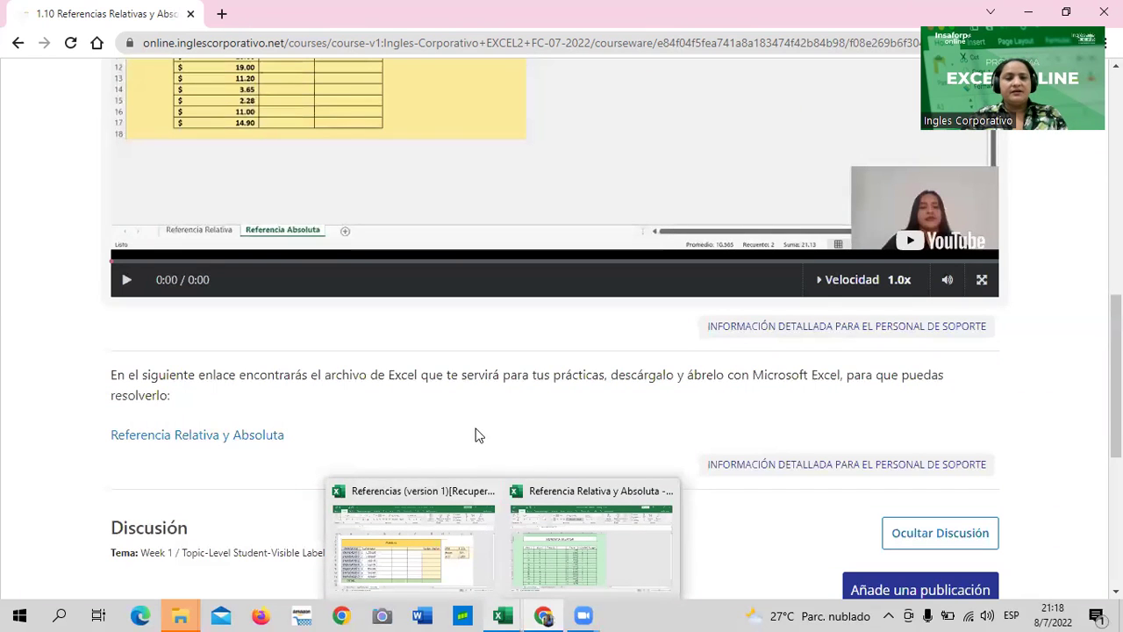
scroll(473, 439, up, 2)
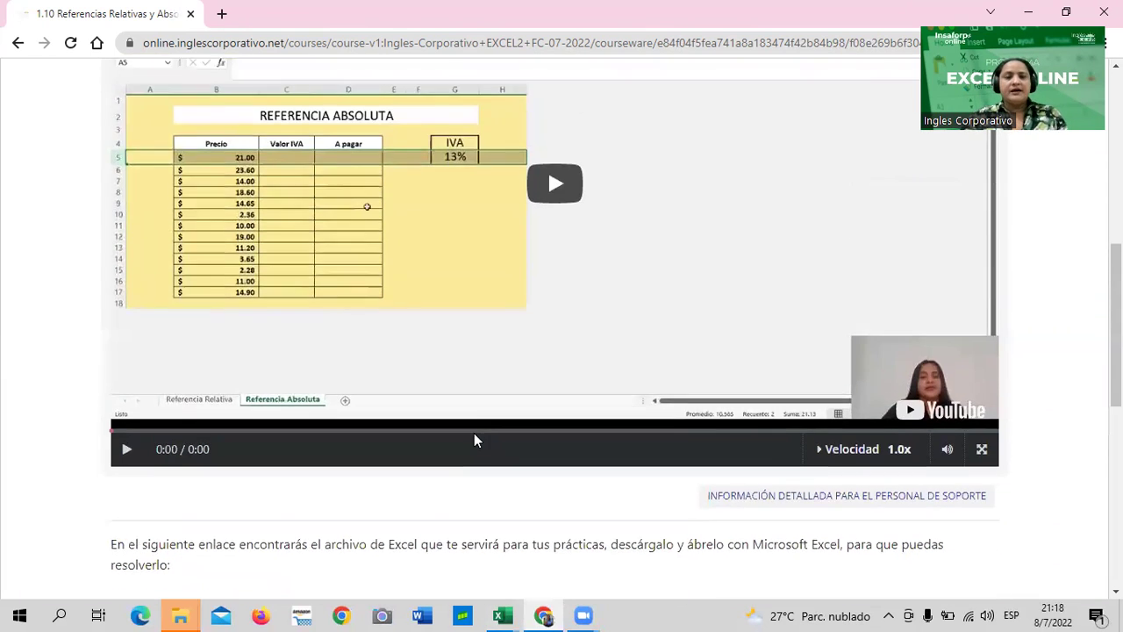
scroll(474, 439, up, 3)
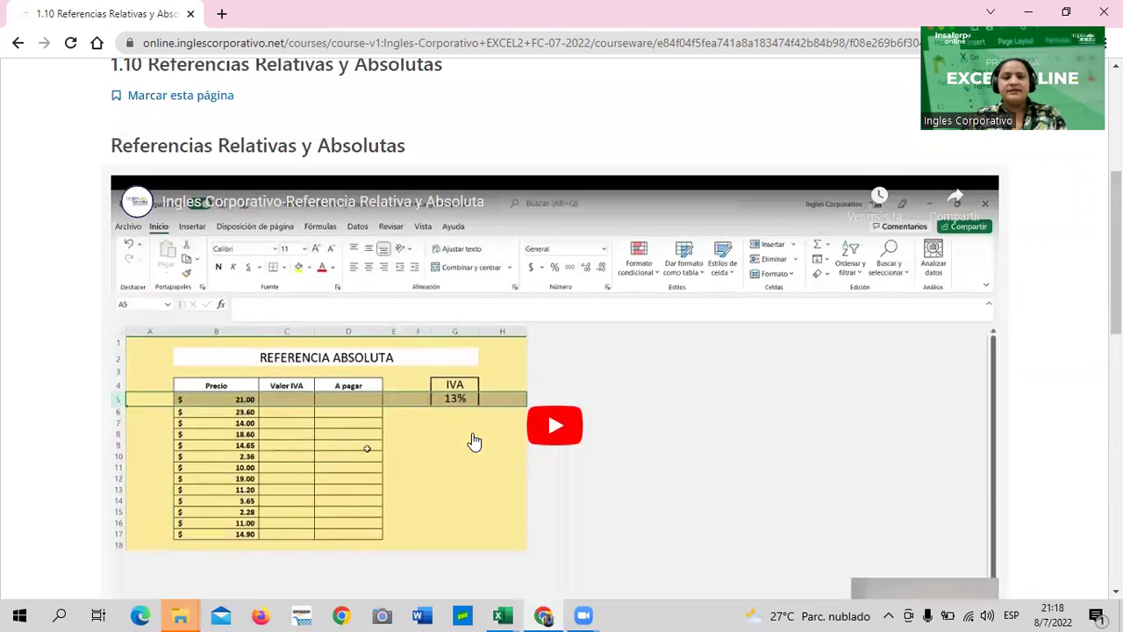
scroll(474, 440, up, 1)
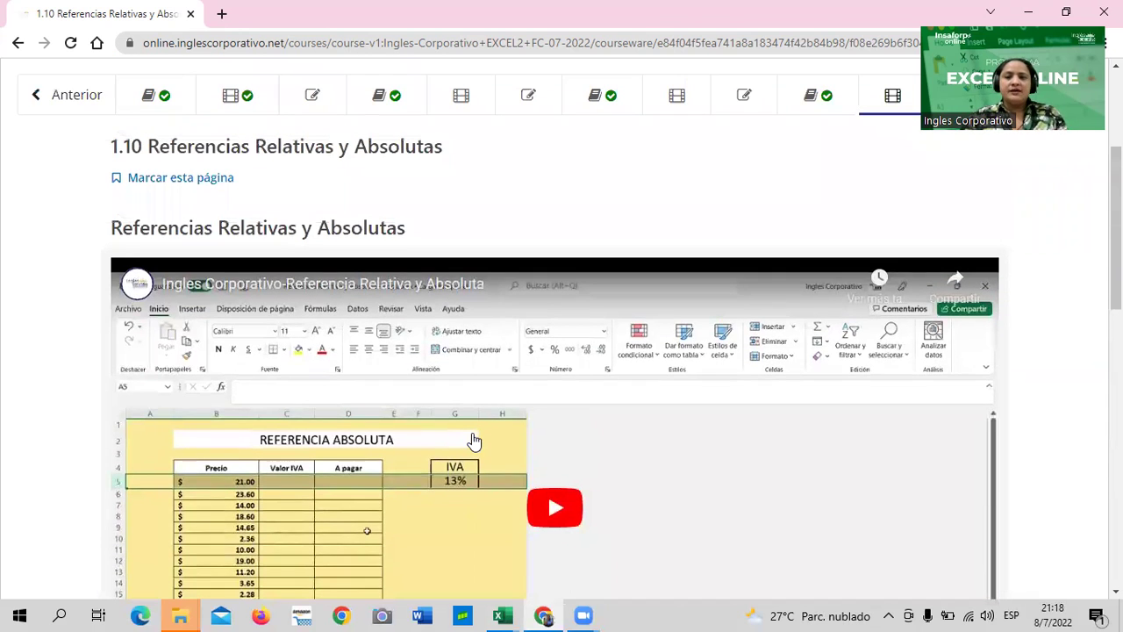
scroll(474, 441, down, 1)
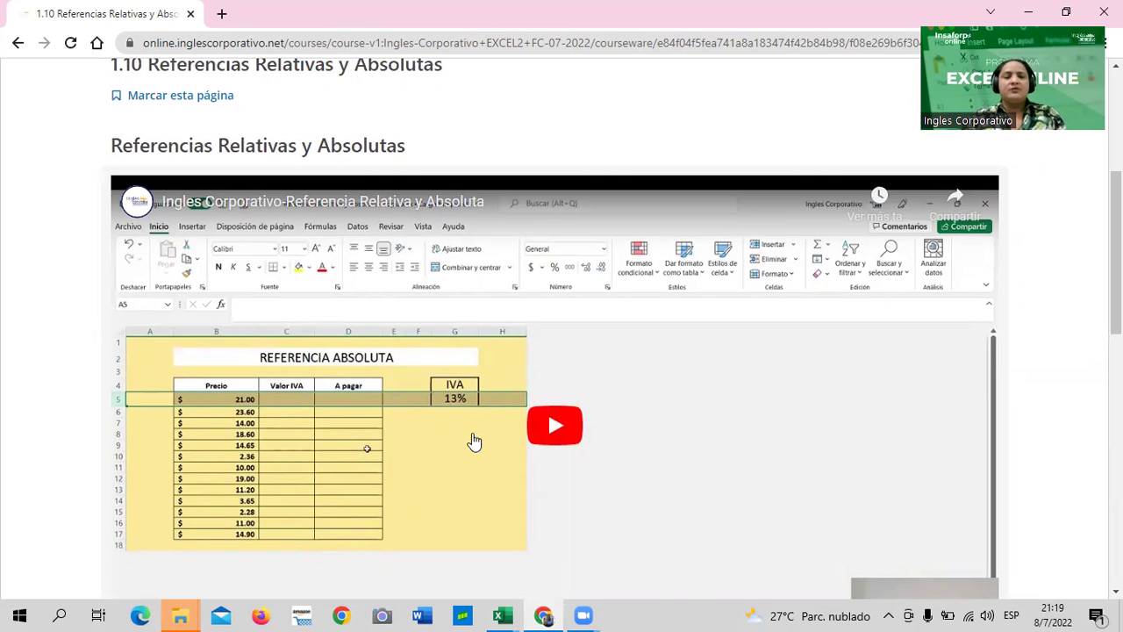
scroll(505, 355, down, 2)
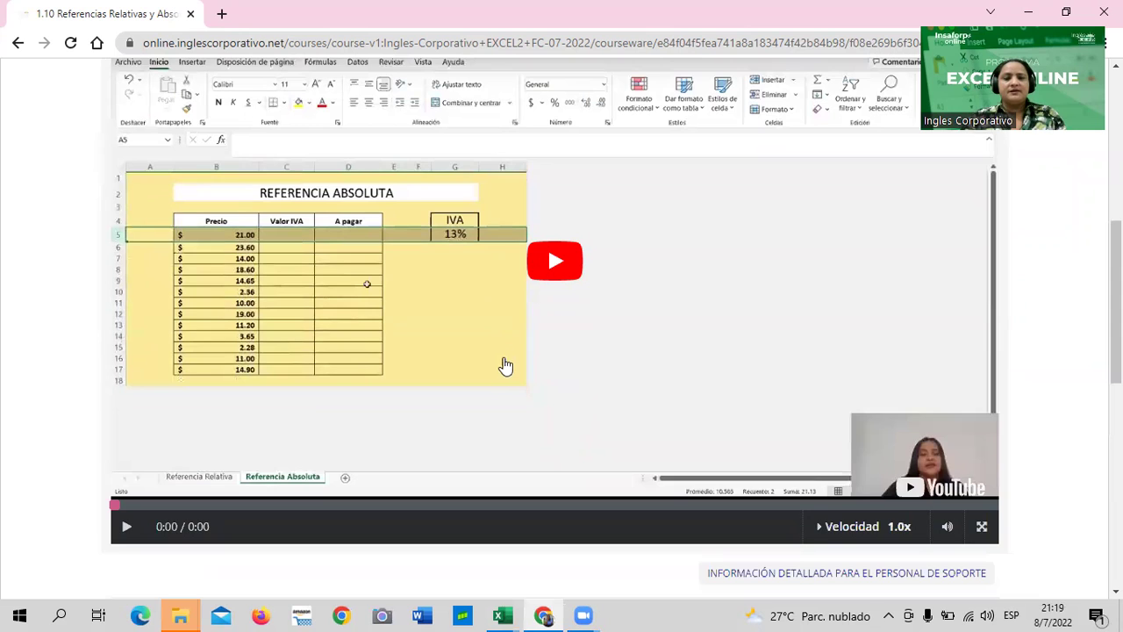
scroll(513, 373, up, 2)
scroll(515, 377, down, 2)
scroll(515, 377, up, 2)
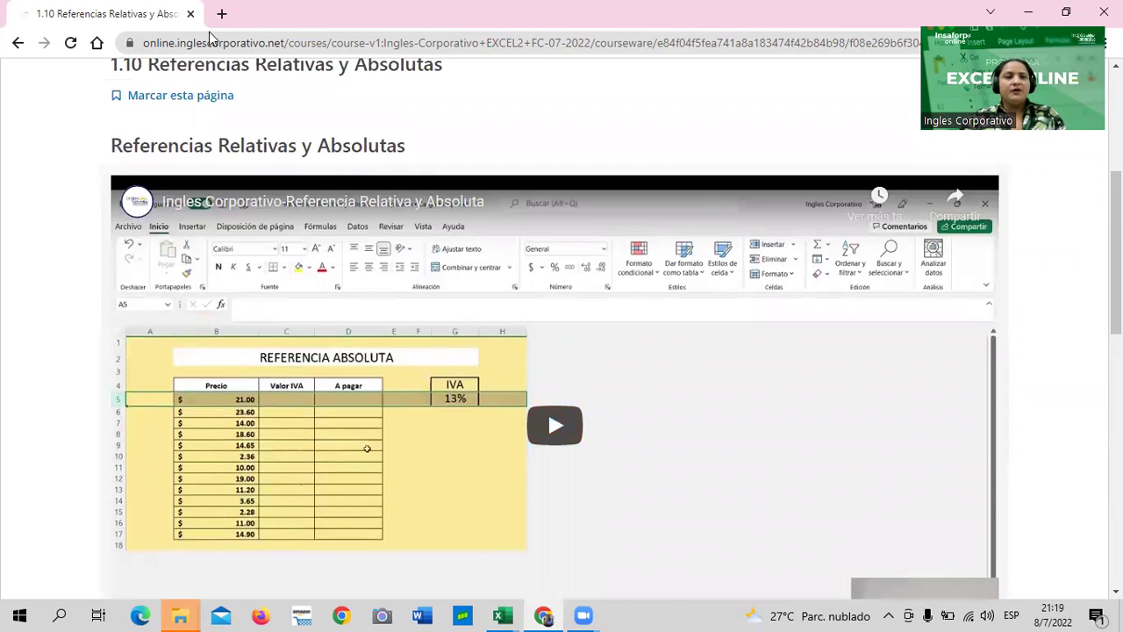
key(alt+v)
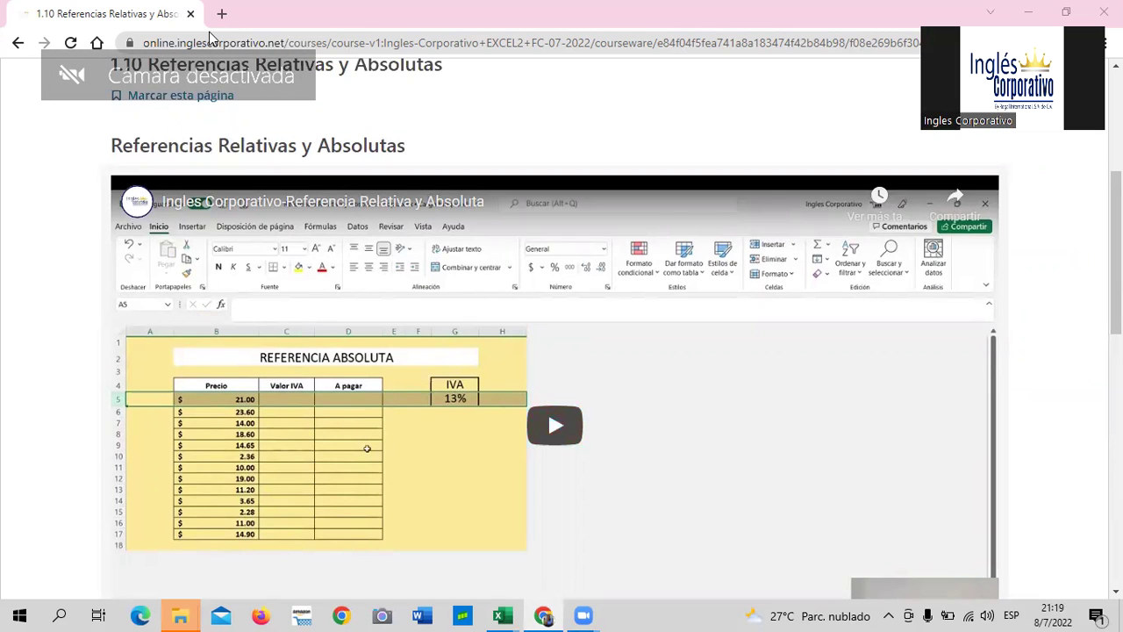
Start the embedded Referencia Relativa y Absoluta video in lesson 1.10.
click(551, 429)
scroll(548, 421, down, 1)
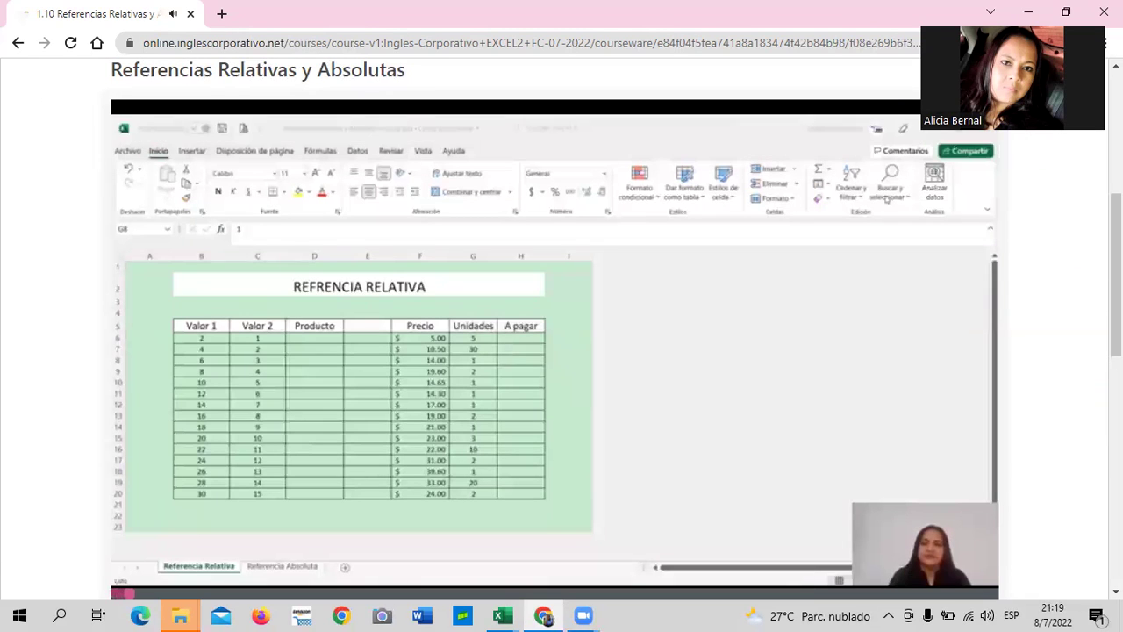
mouse_move(650, 593)
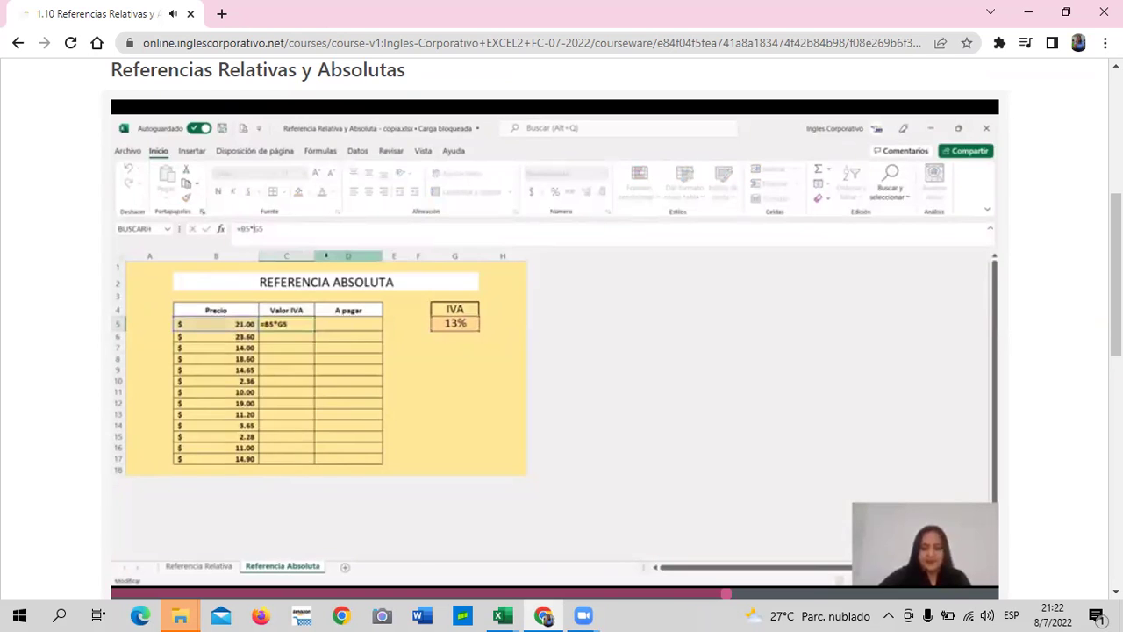
Let the video finish at 4:57, then scroll down to the 'Referencia Relativa y Absoluta' practice-file link.
mouse_move(589, 522)
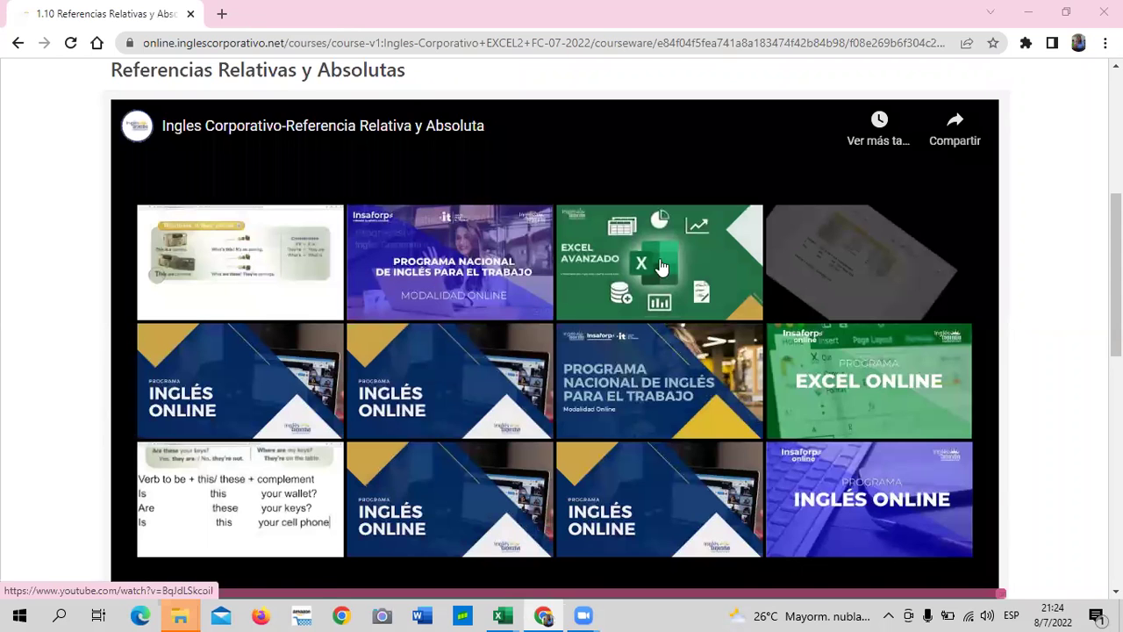
scroll(421, 441, down, 2)
scroll(158, 553, down, 1)
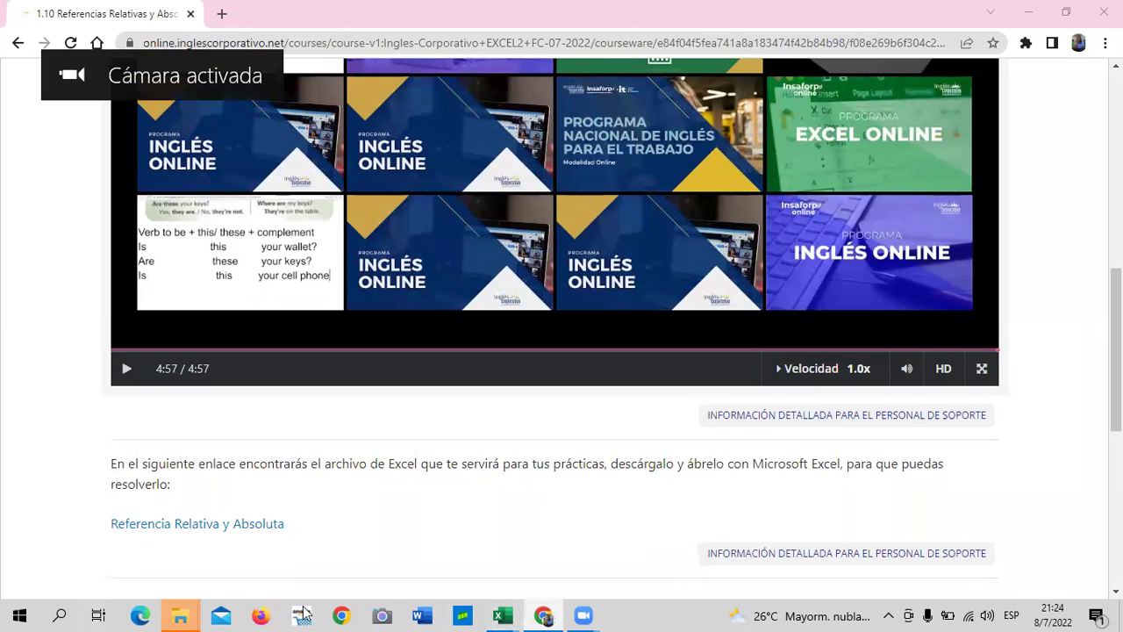
Switch to the Excel window showing 'Referencia Relativa y Absoluta - copia (3)'.
mouse_move(507, 614)
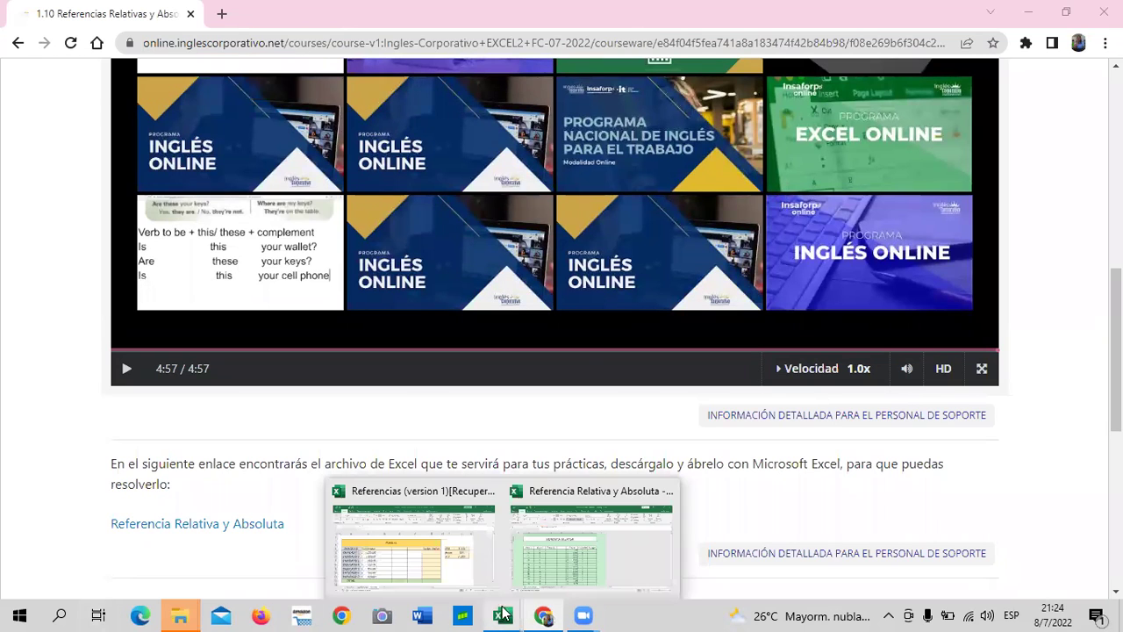
click(590, 569)
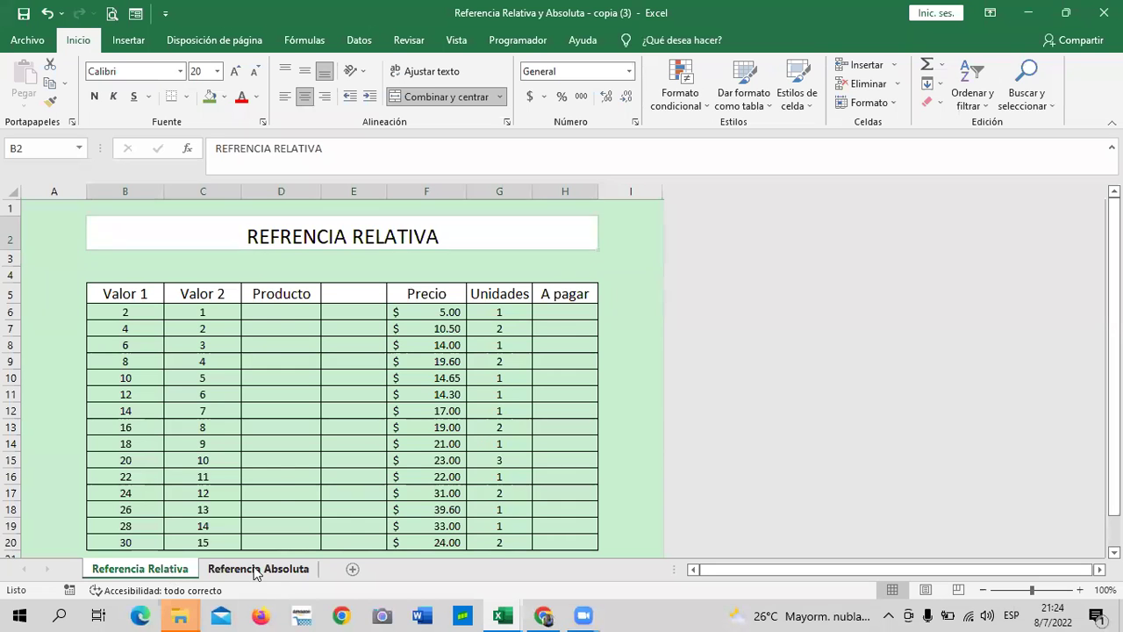
click(255, 570)
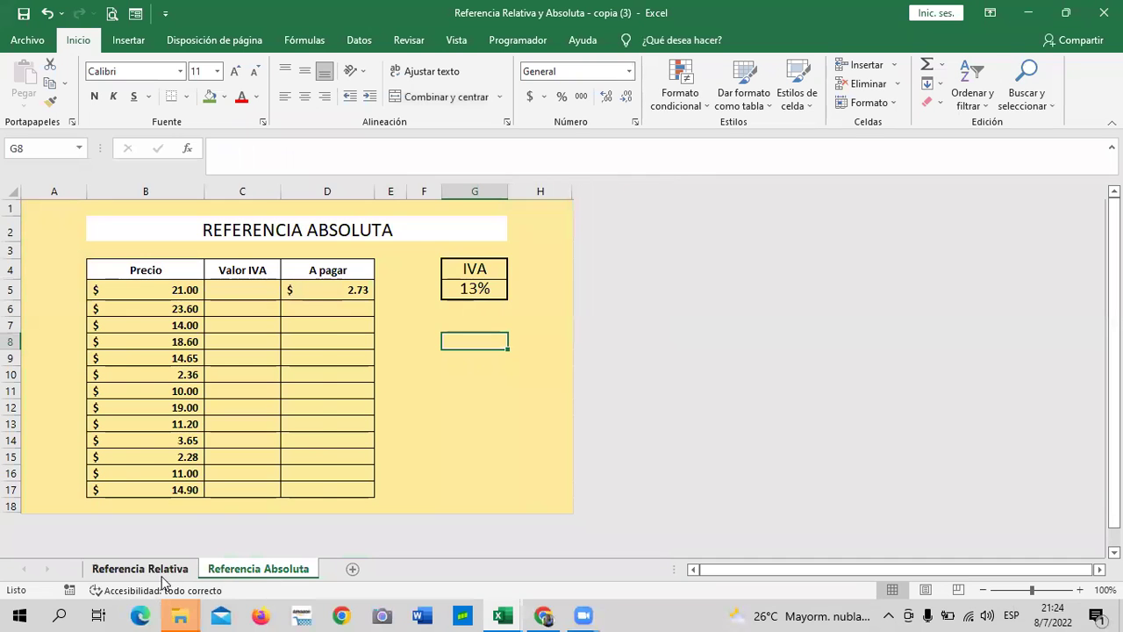
click(156, 575)
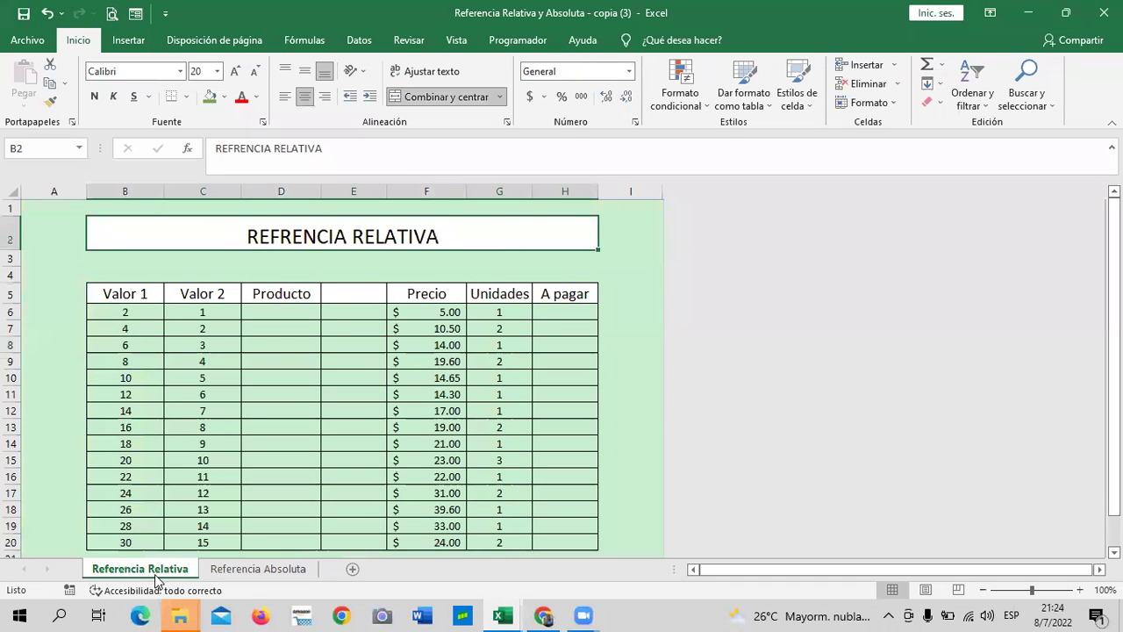
scroll(556, 366, down, 2)
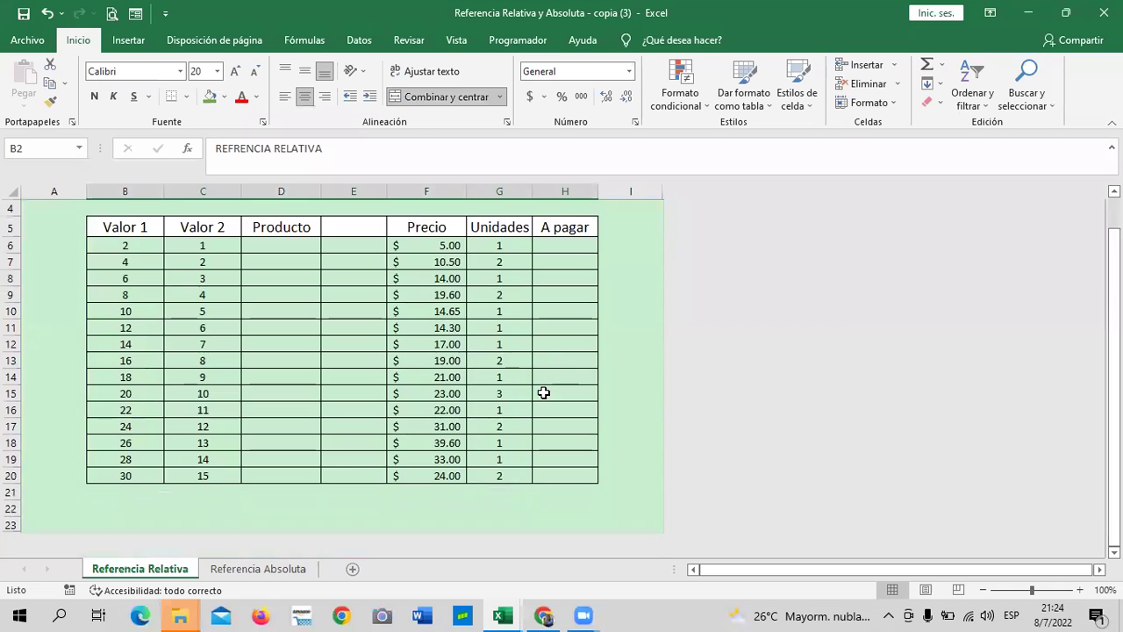
scroll(544, 392, up, 2)
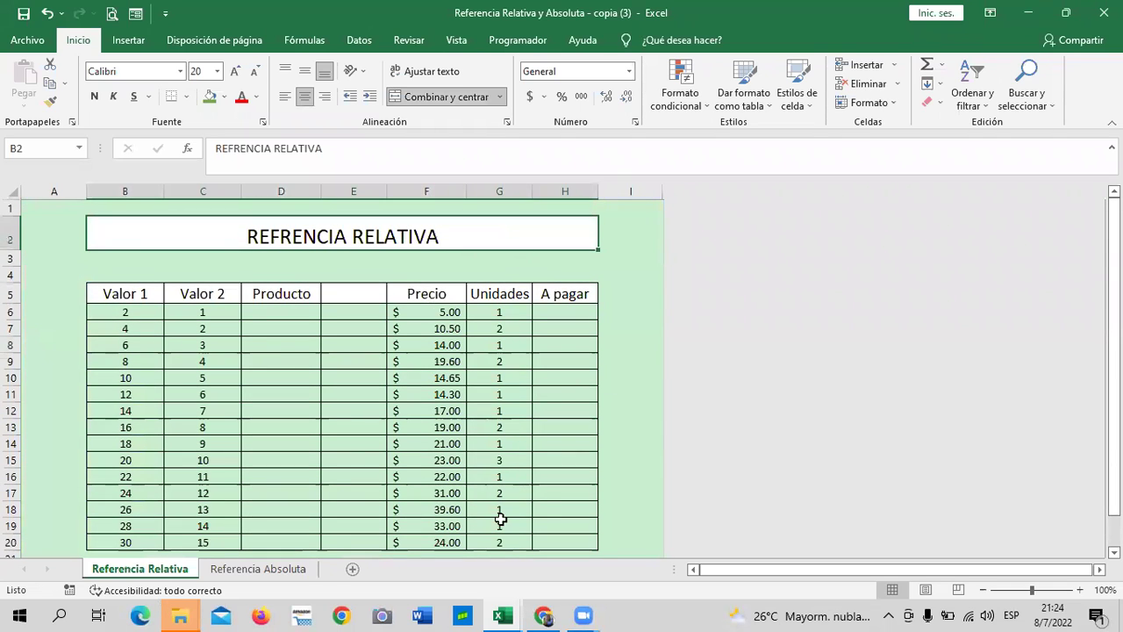
Enter =F6*G6 in H6 for the first A pagar total ($5.00), then reselect H6.
click(553, 312)
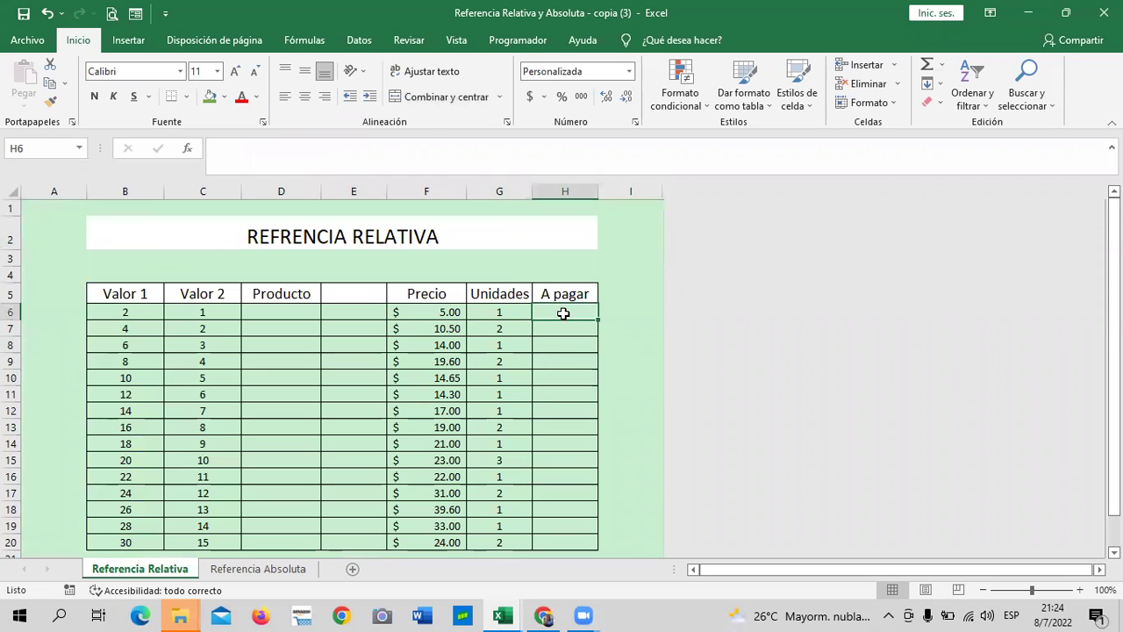
text(=)
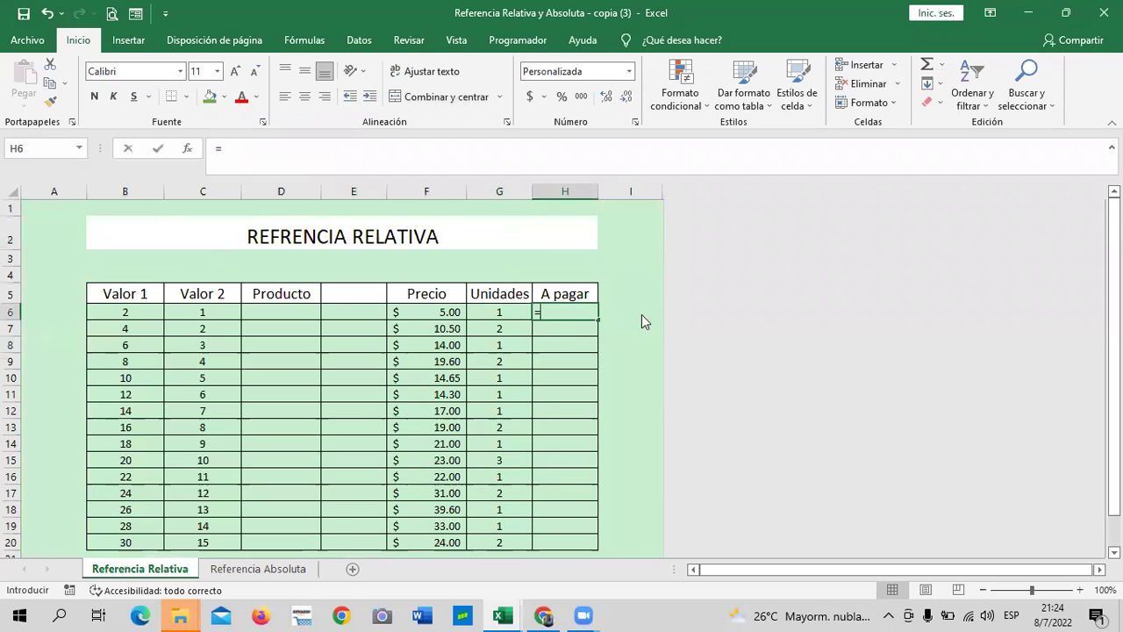
click(432, 311)
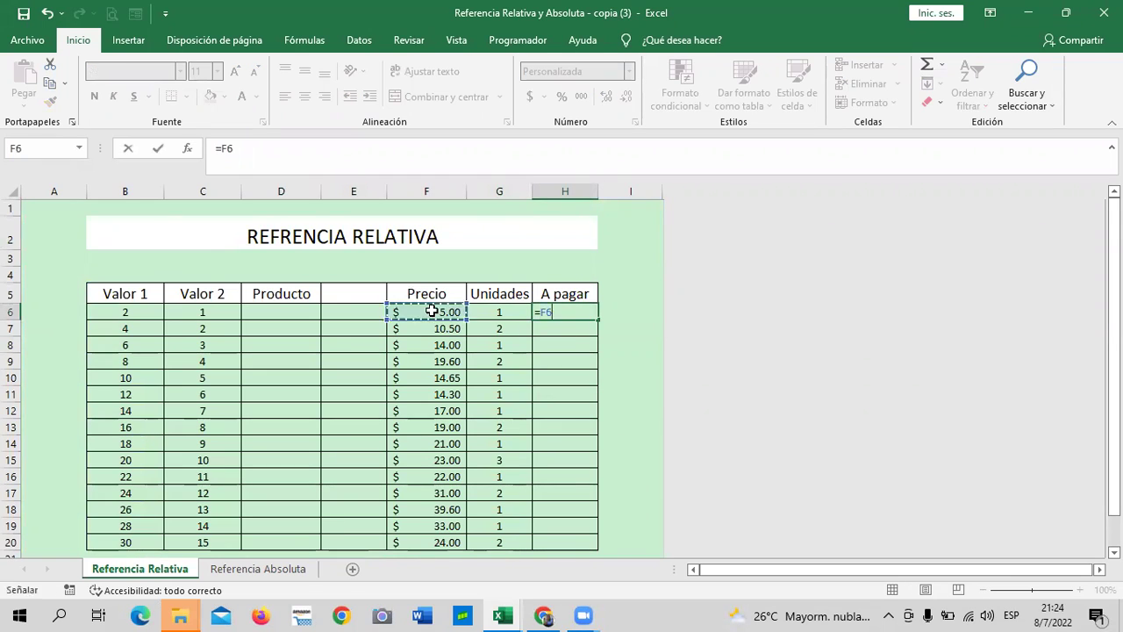
text(*)
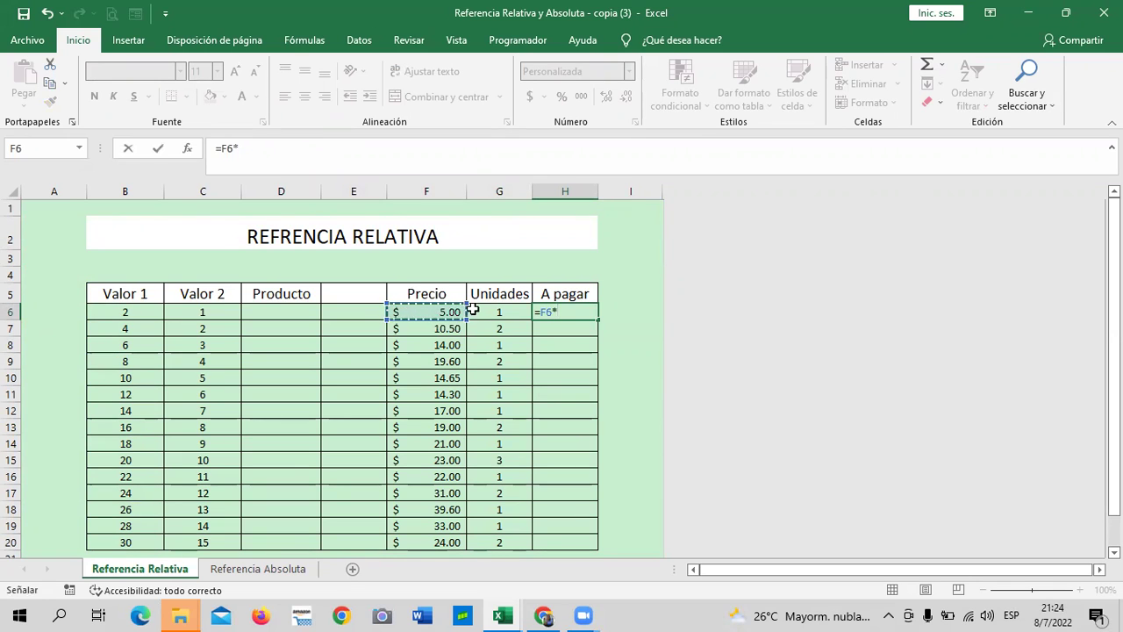
click(488, 310)
key(Return)
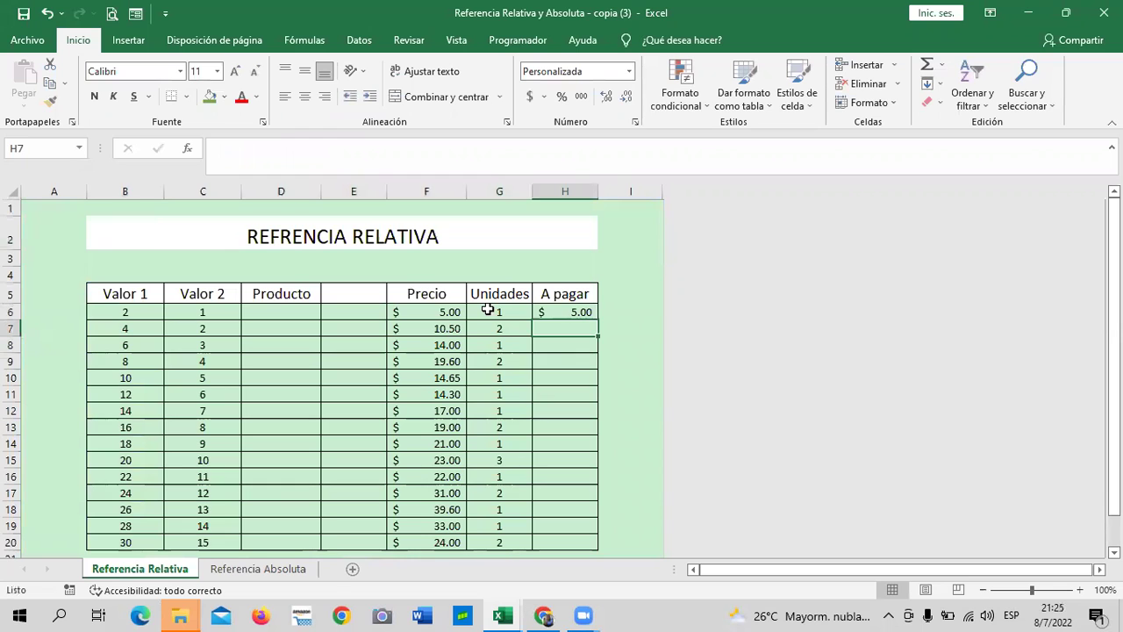
scroll(599, 316, down, 2)
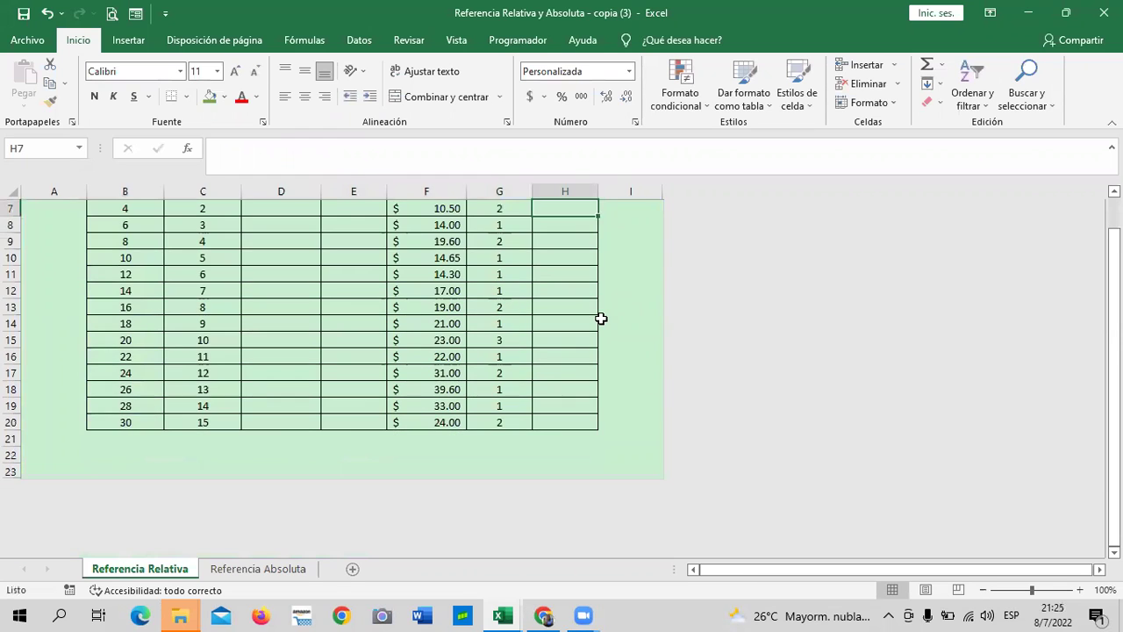
scroll(601, 319, up, 1)
scroll(601, 319, up, 2)
click(571, 313)
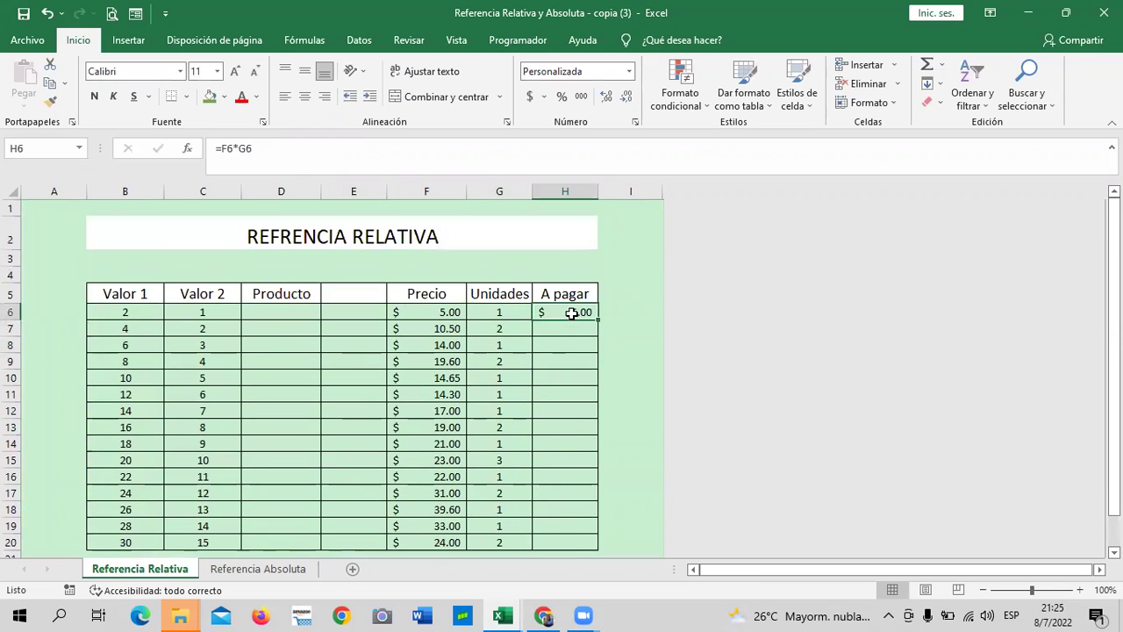
Fill the A pagar formula from H6 down to H20.
drag(598, 320, 596, 543)
click(614, 477)
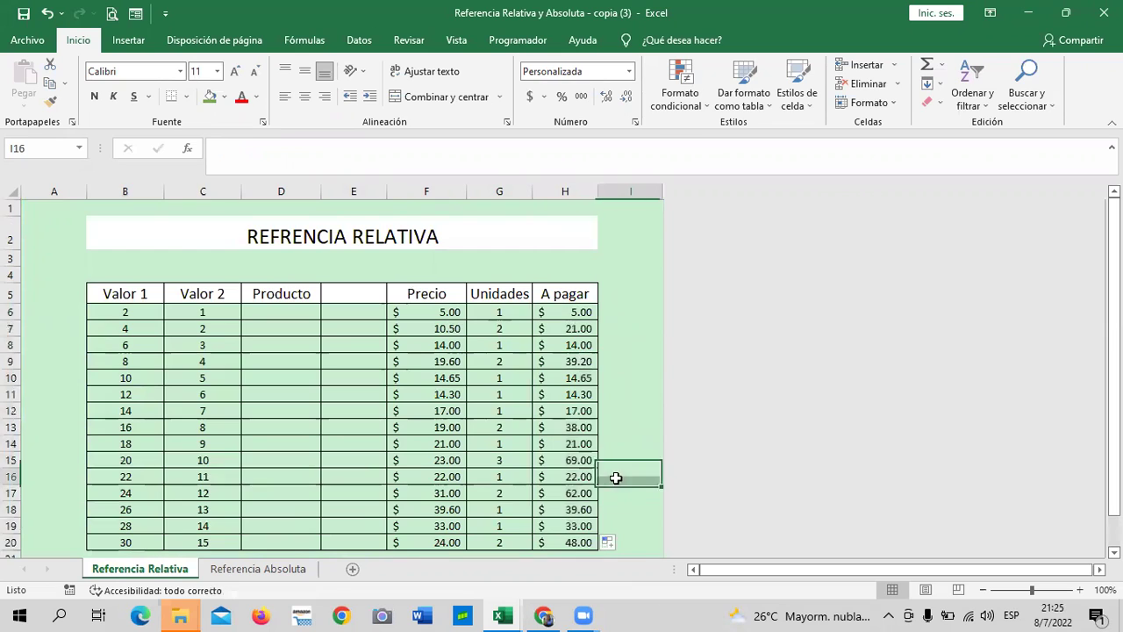
scroll(623, 512, down, 3)
scroll(579, 465, up, 2)
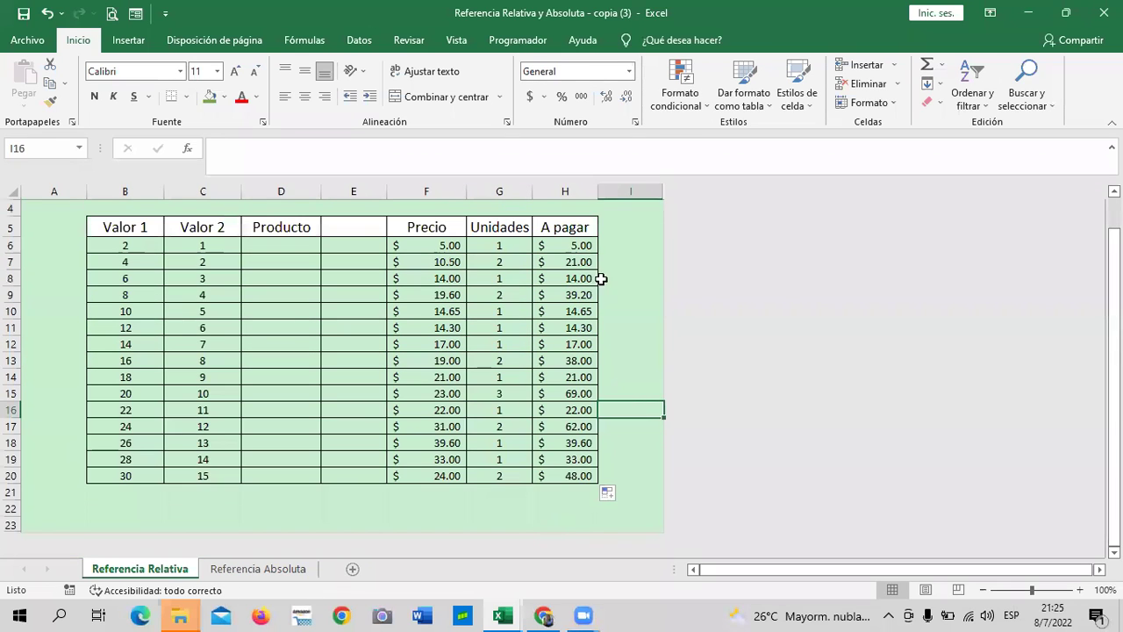
Check the copied formulas in H6, H15, H20, H14 and H9 (H9 =F9*G9, $39.20).
click(579, 244)
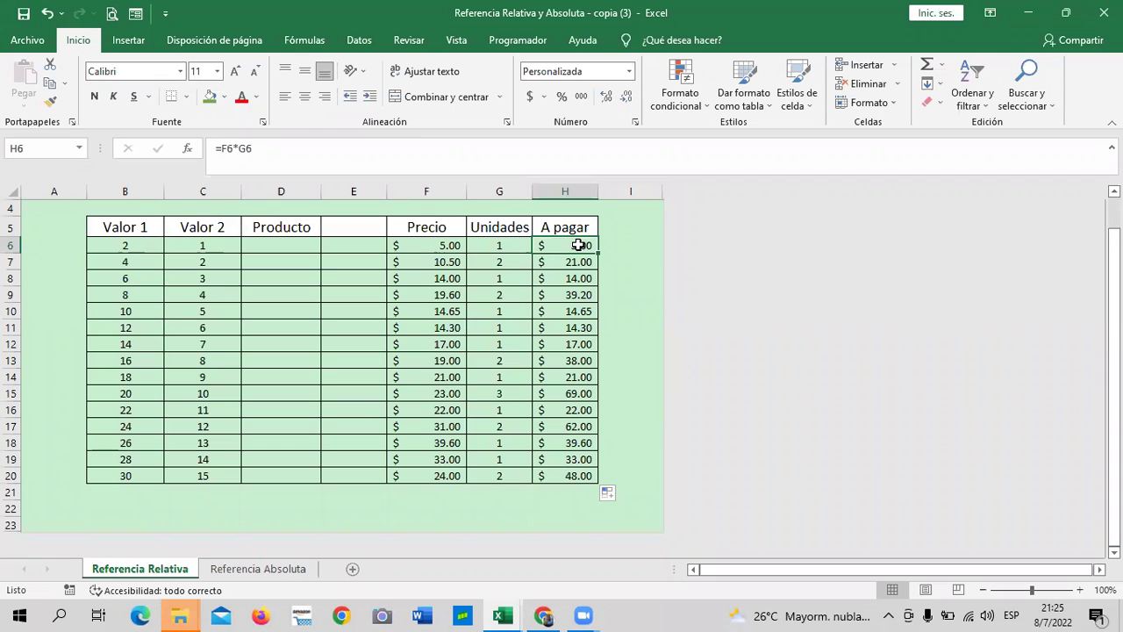
click(571, 394)
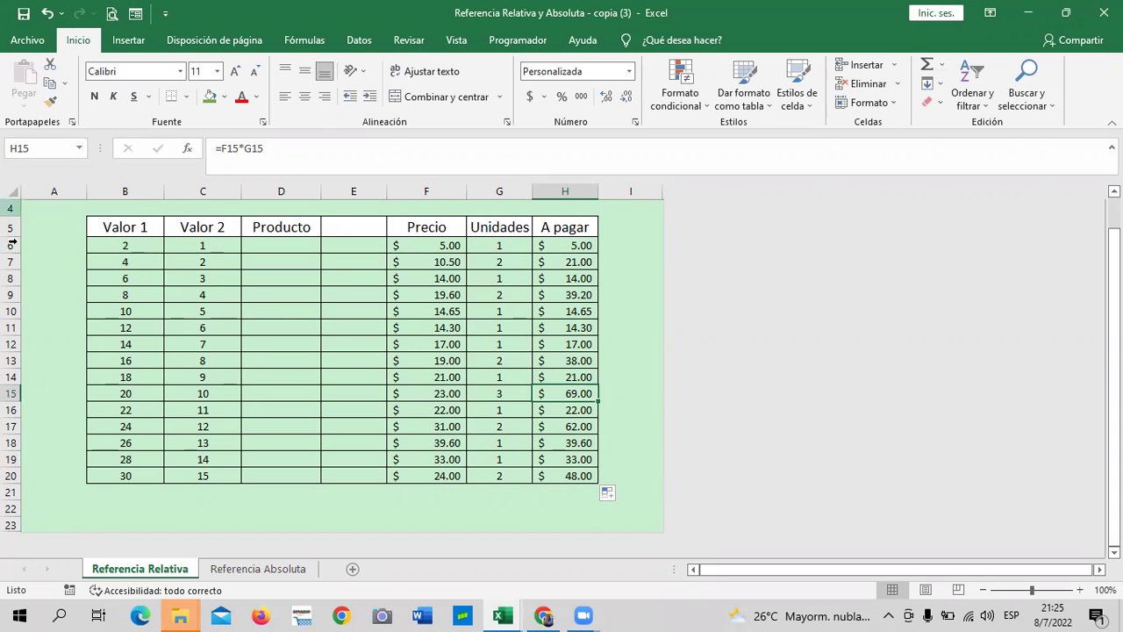
click(563, 472)
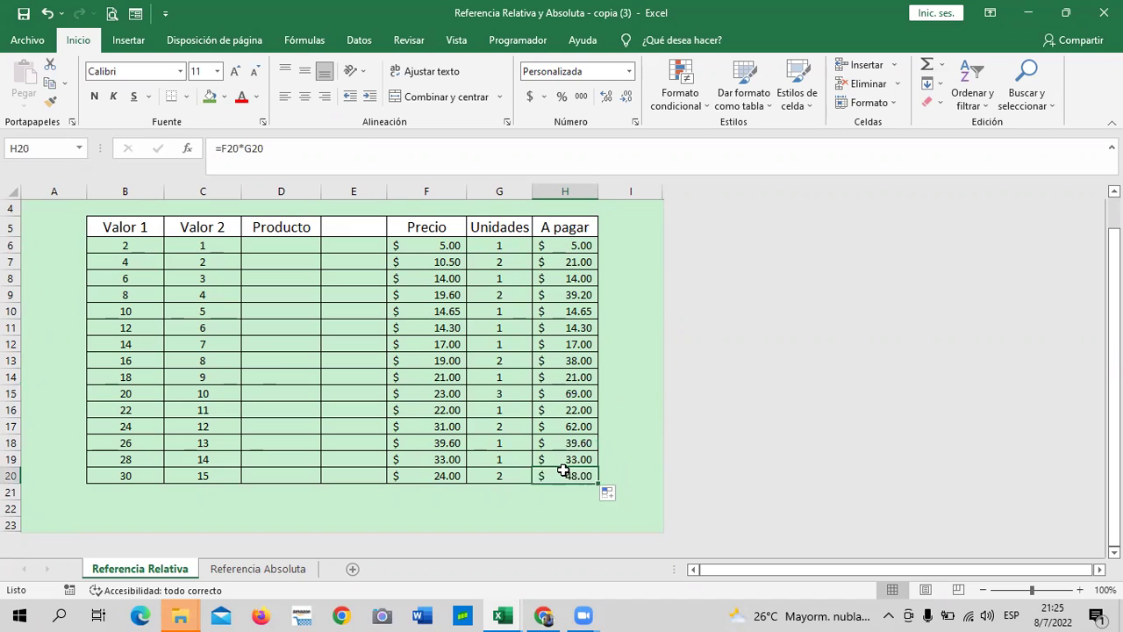
click(563, 379)
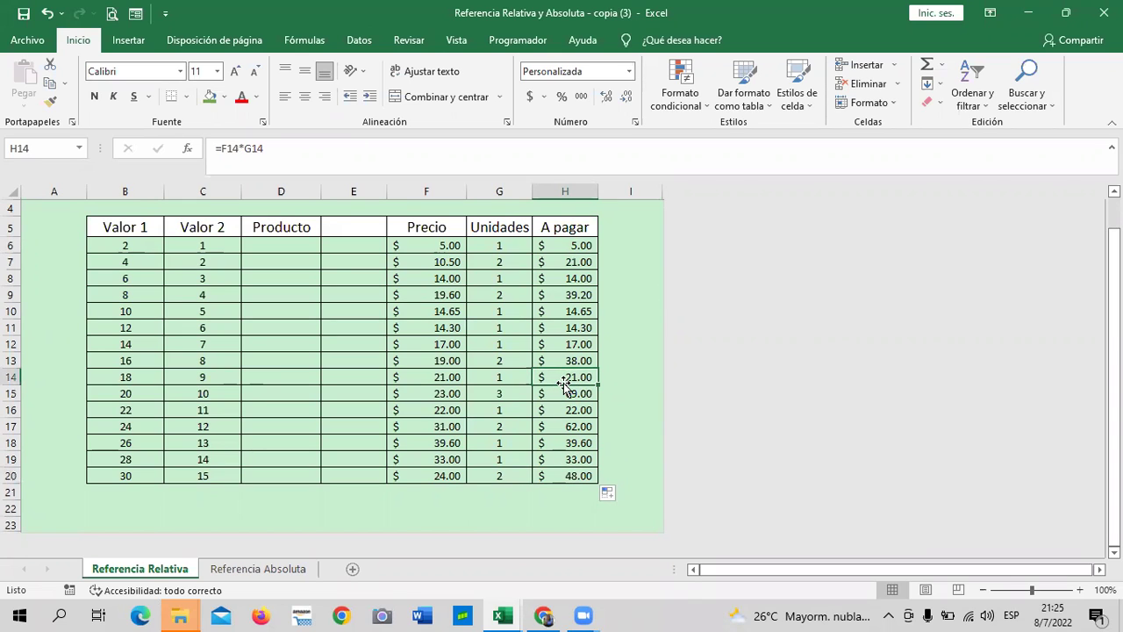
click(547, 295)
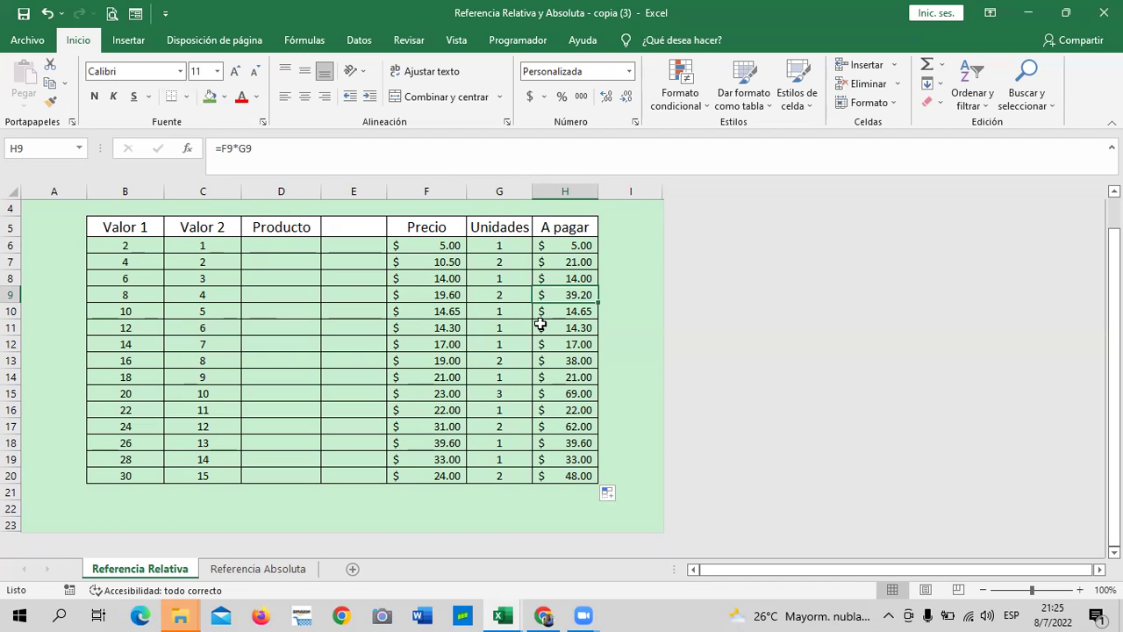
click(633, 342)
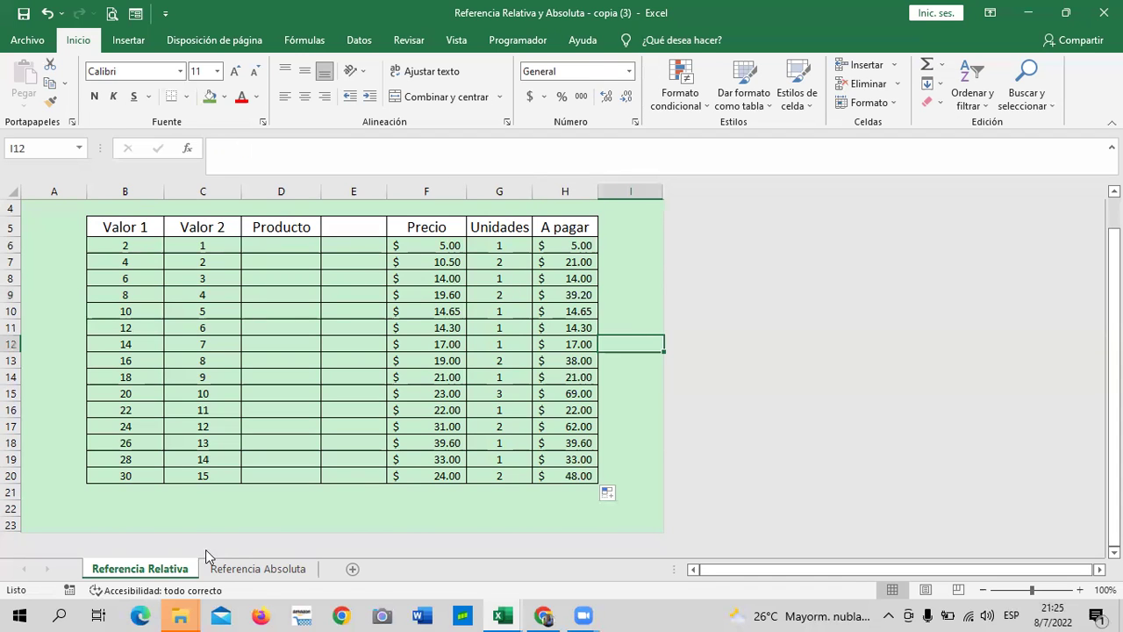
Switch to the Referencia Absoluta sheet and inspect the 13% IVA rate in G5.
click(258, 569)
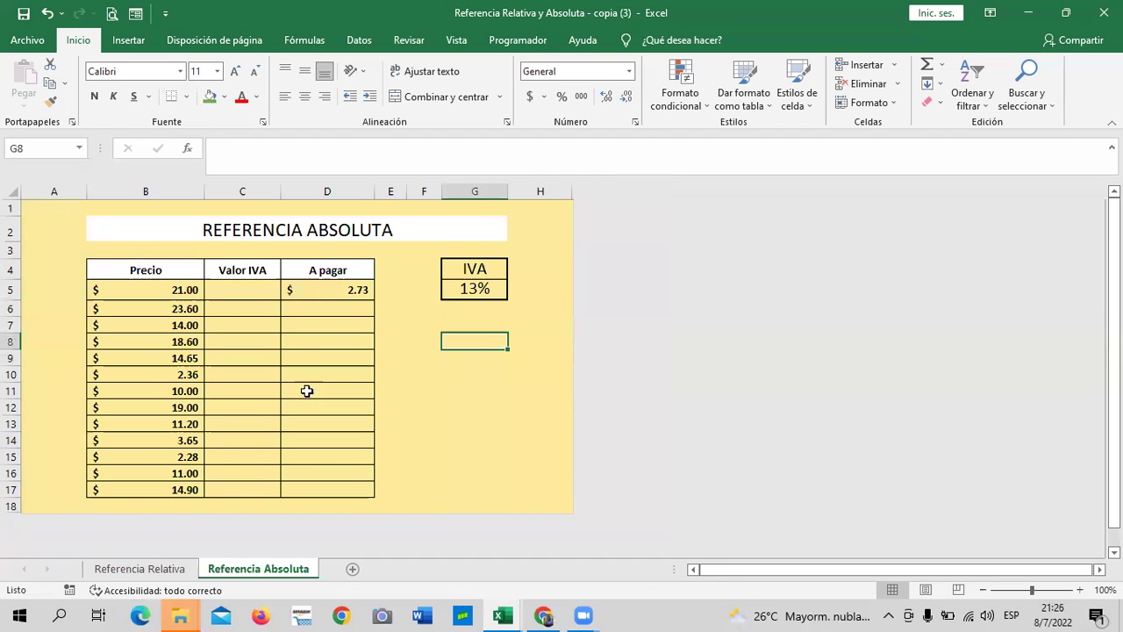
click(429, 422)
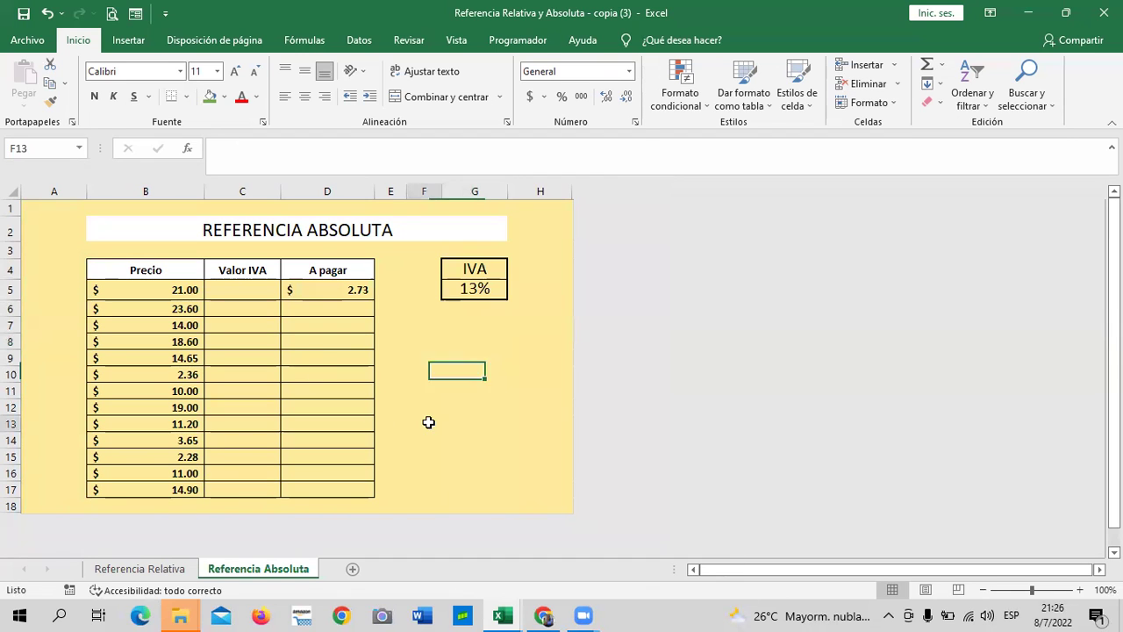
click(471, 289)
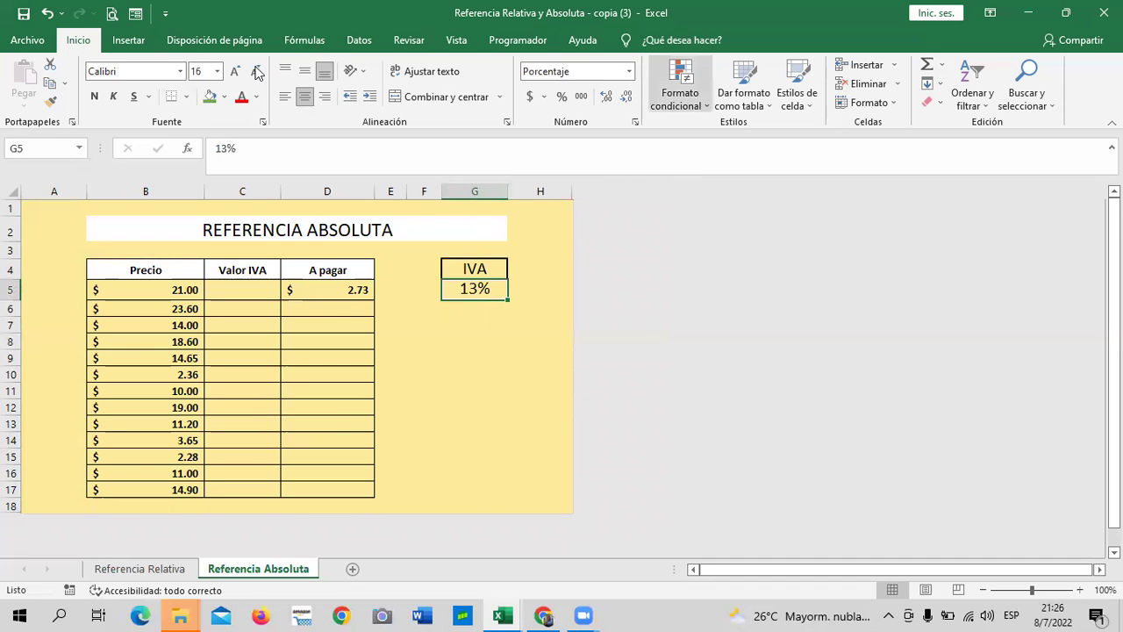
click(470, 421)
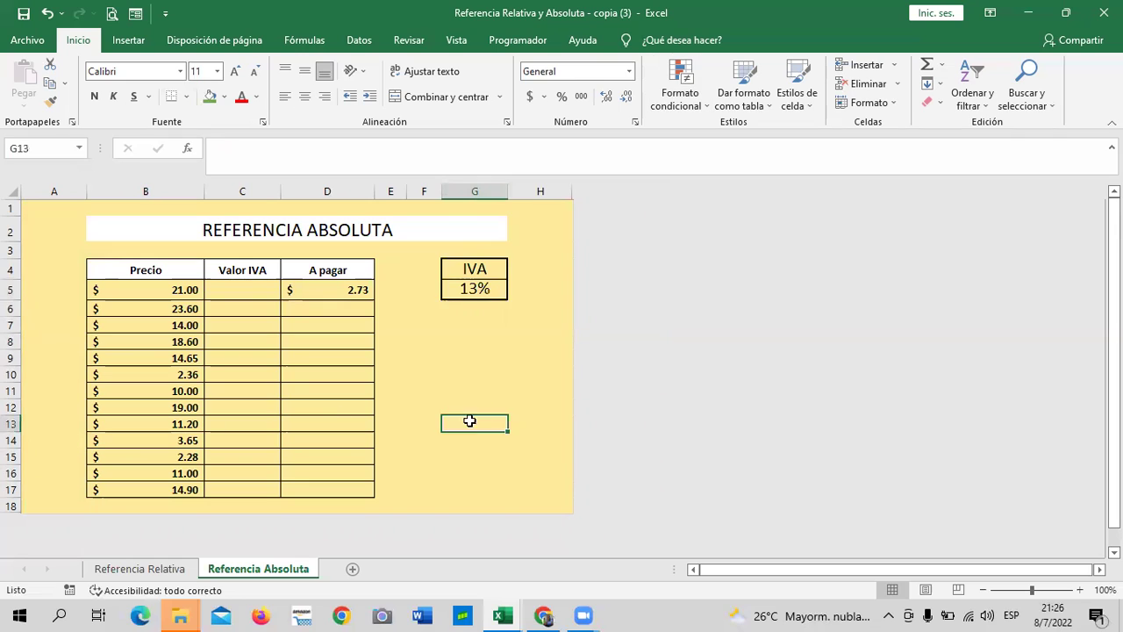
Inspect D5's existing =B5*$G$5 formula, then select C5 for the Valor IVA.
click(246, 290)
click(321, 292)
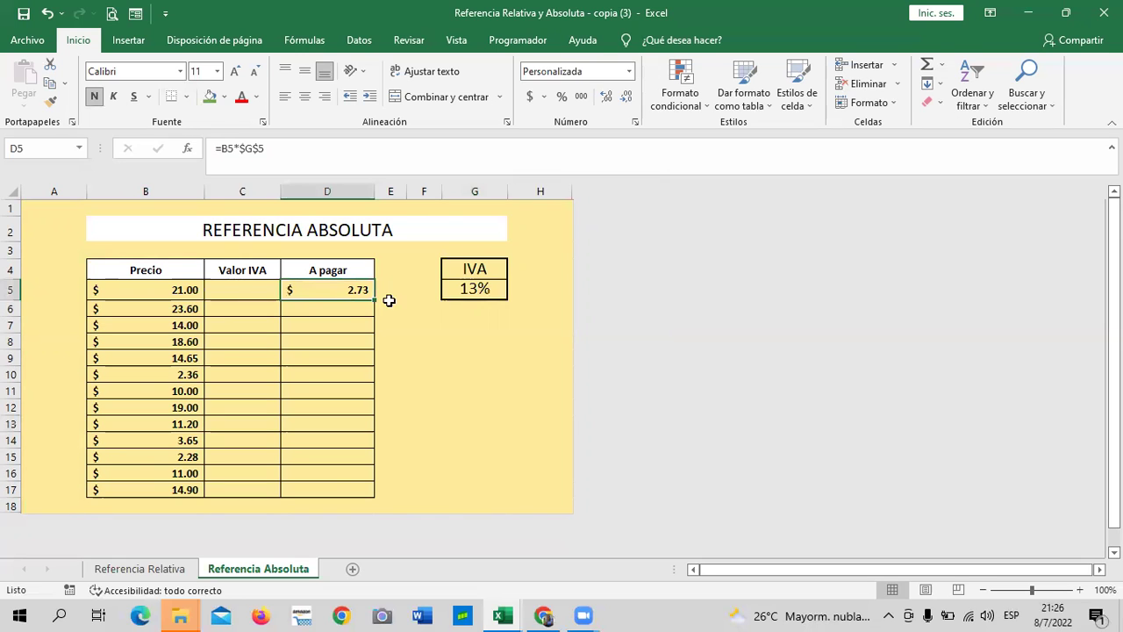
click(221, 290)
click(175, 291)
click(244, 294)
Enter =B5*G5 in C5 ($2.73) and fill it down the Valor IVA column to row 17.
text(=)
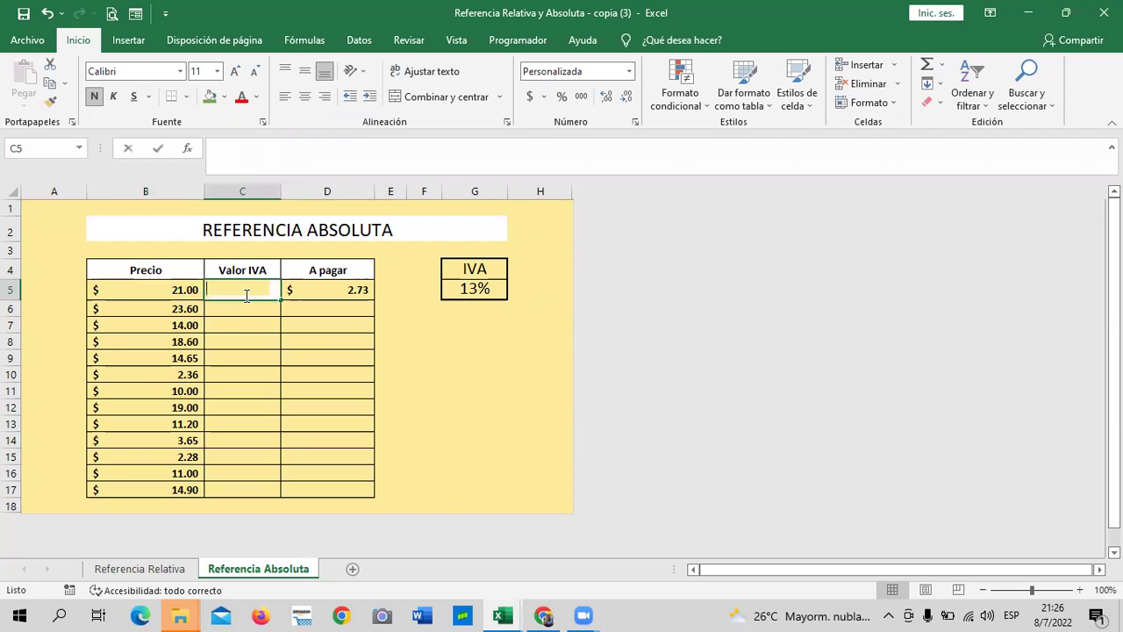
click(156, 291)
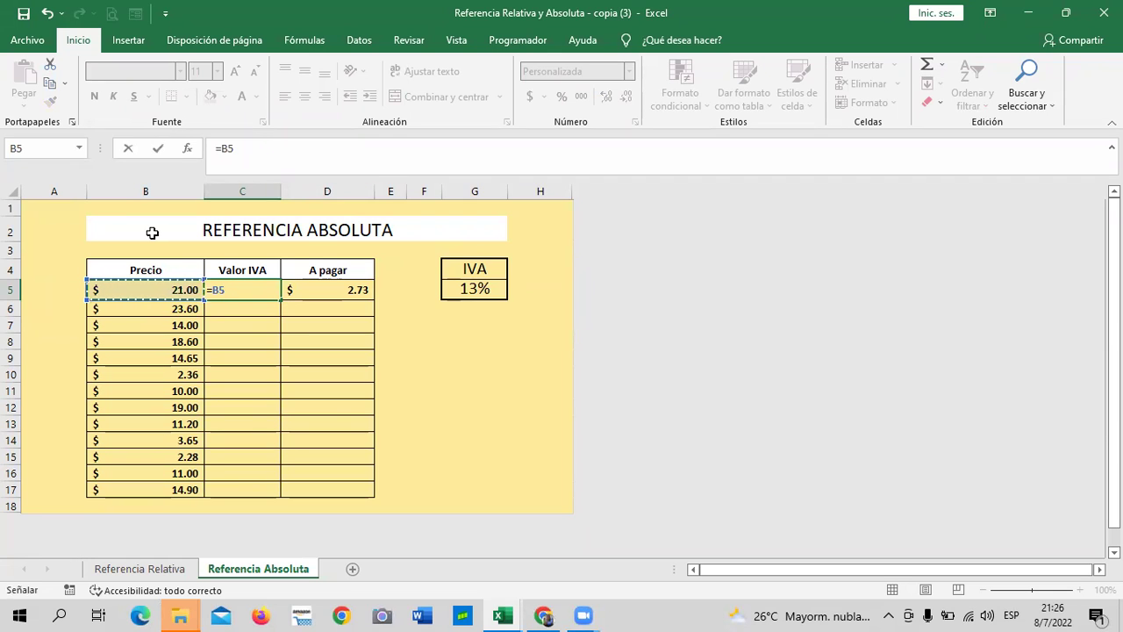
text(*)
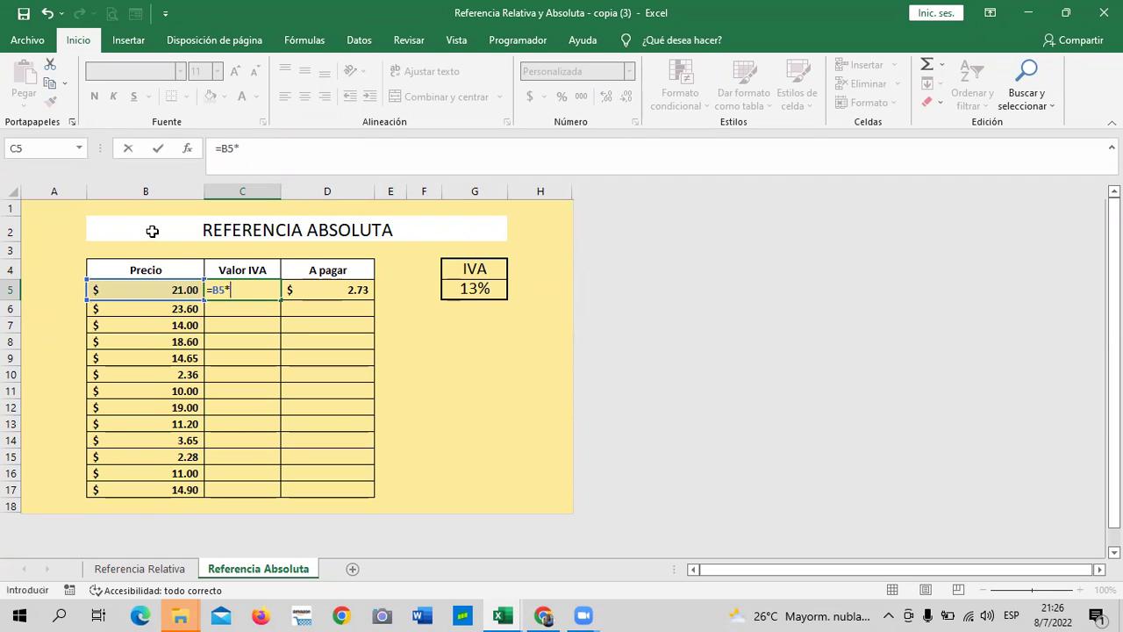
click(484, 284)
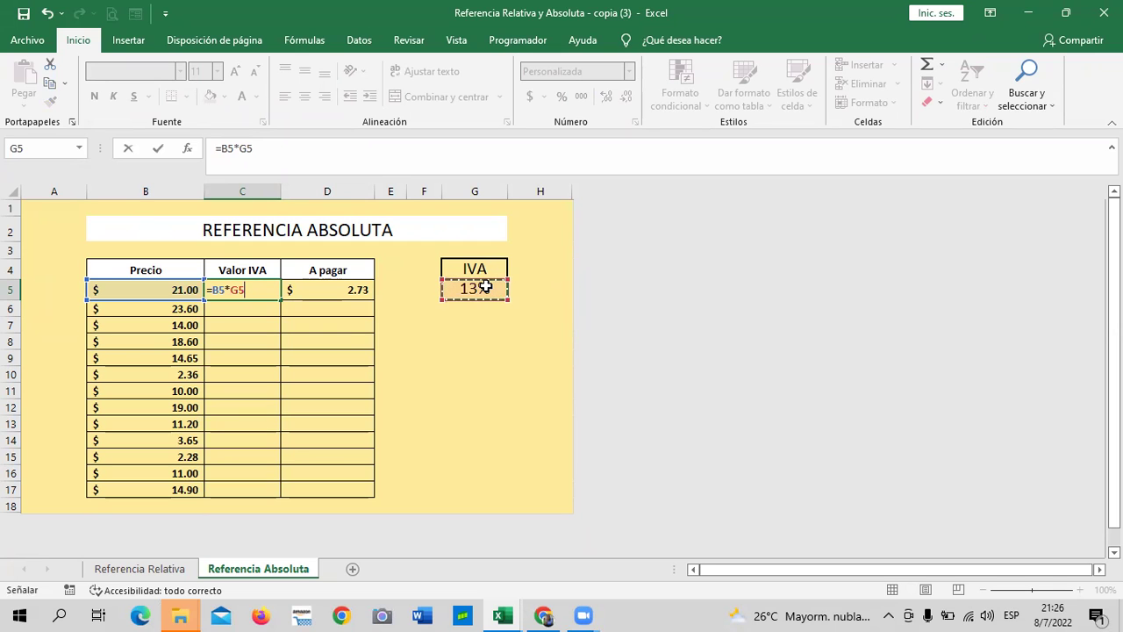
key(ctrl+Return)
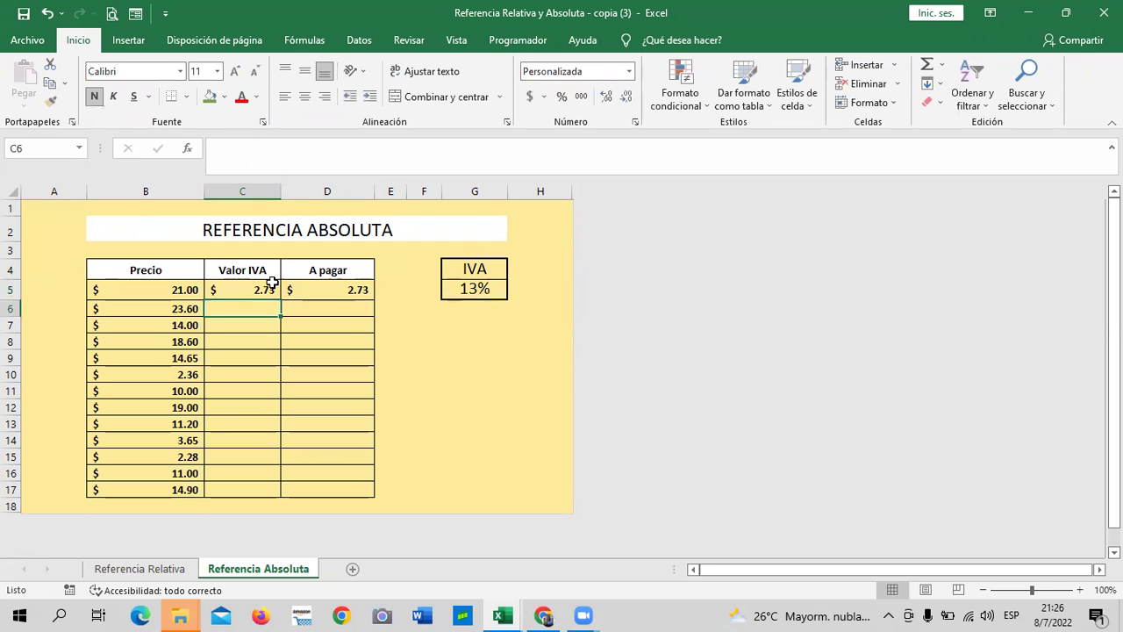
drag(280, 299, 286, 488)
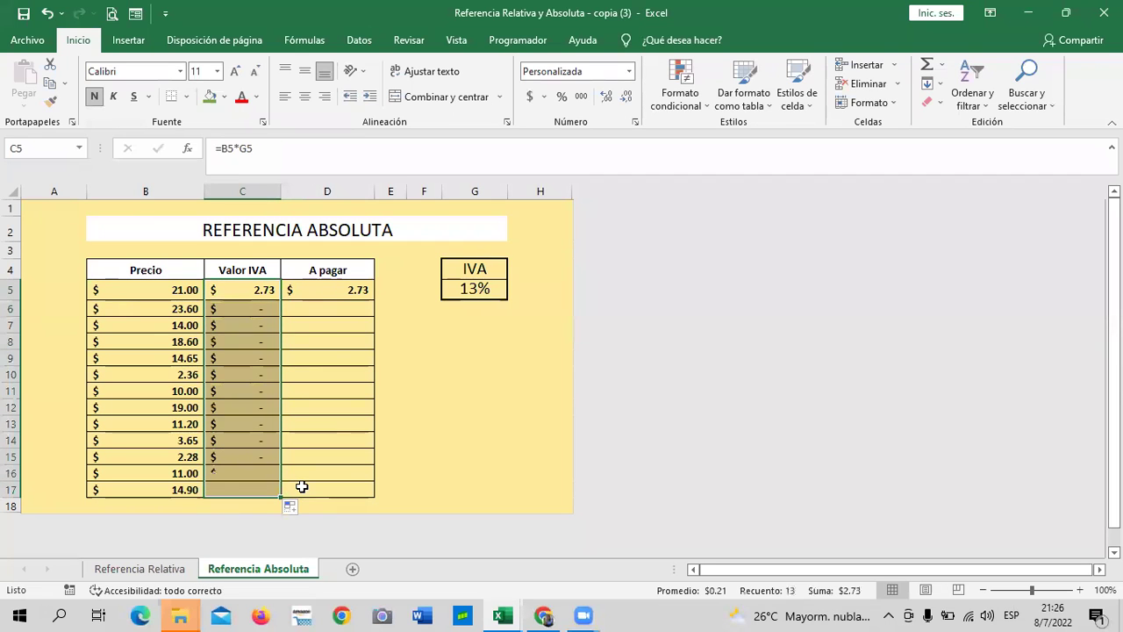
Inspect the Valor IVA formulas in C5, C7, C6 and C17.
click(513, 456)
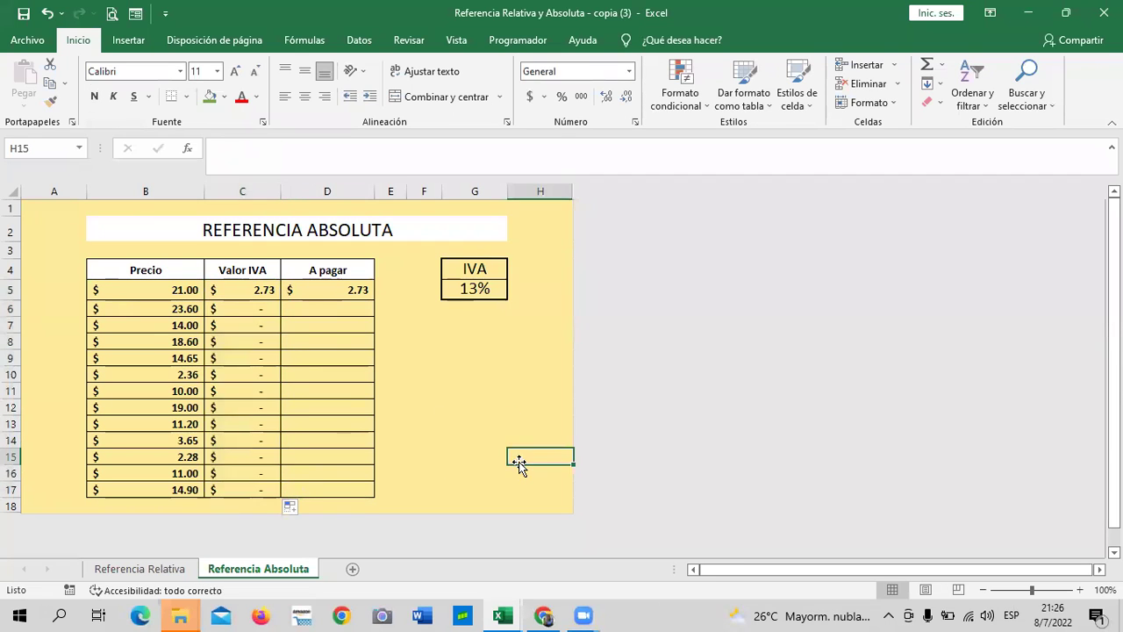
click(241, 289)
click(246, 323)
click(244, 306)
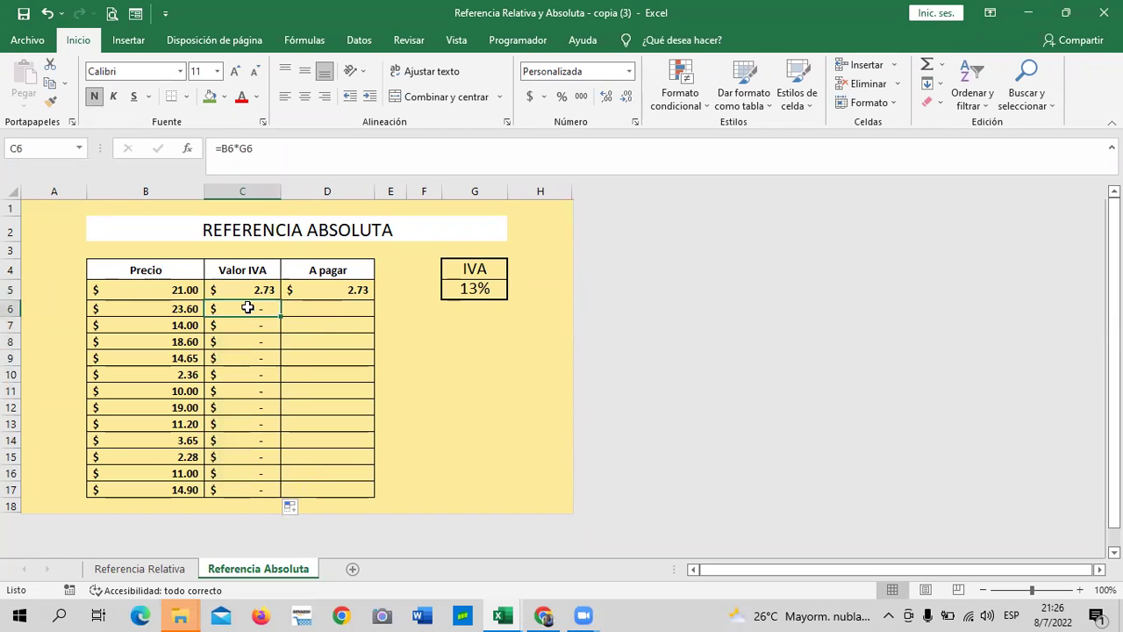
click(239, 488)
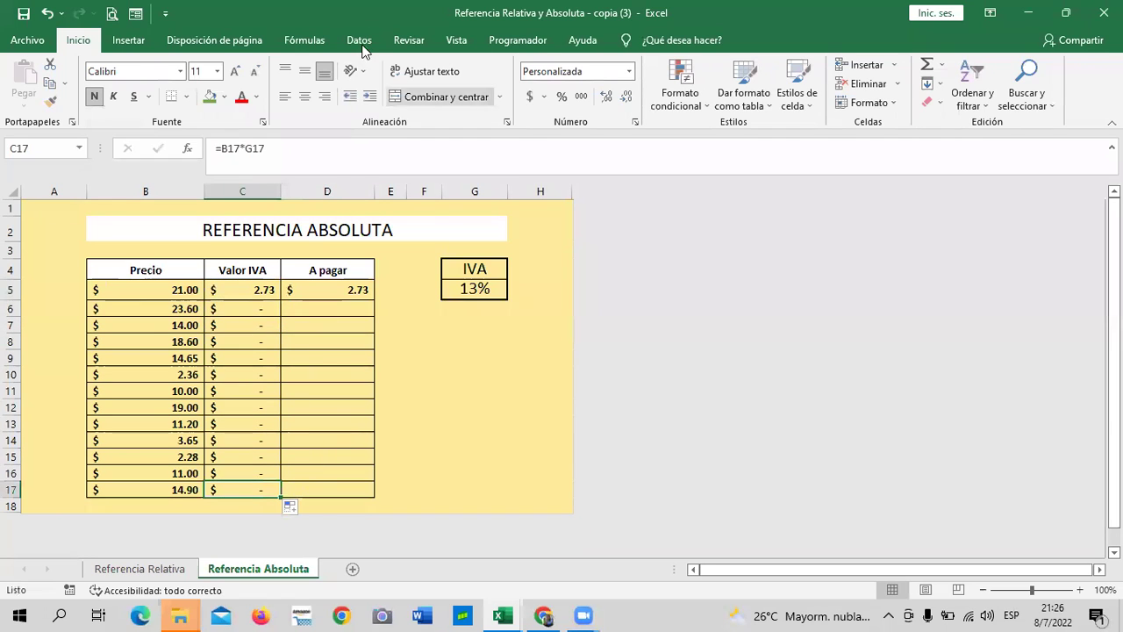
Confirm C17's =B17*G17 points to an empty G cell, then undo the fill-down twice.
click(343, 158)
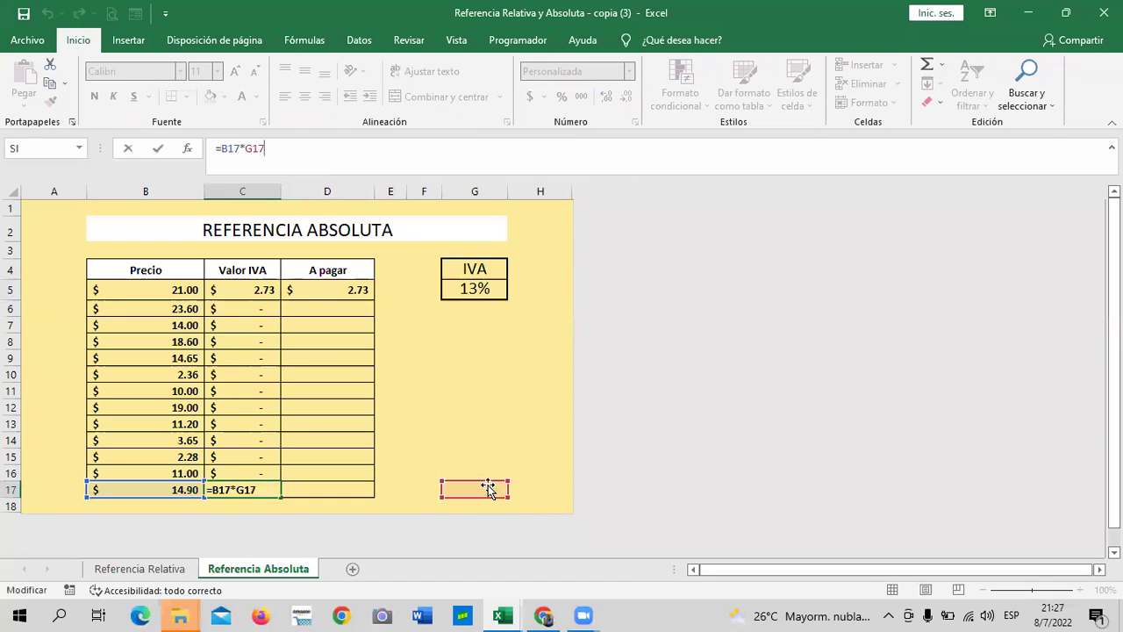
click(362, 159)
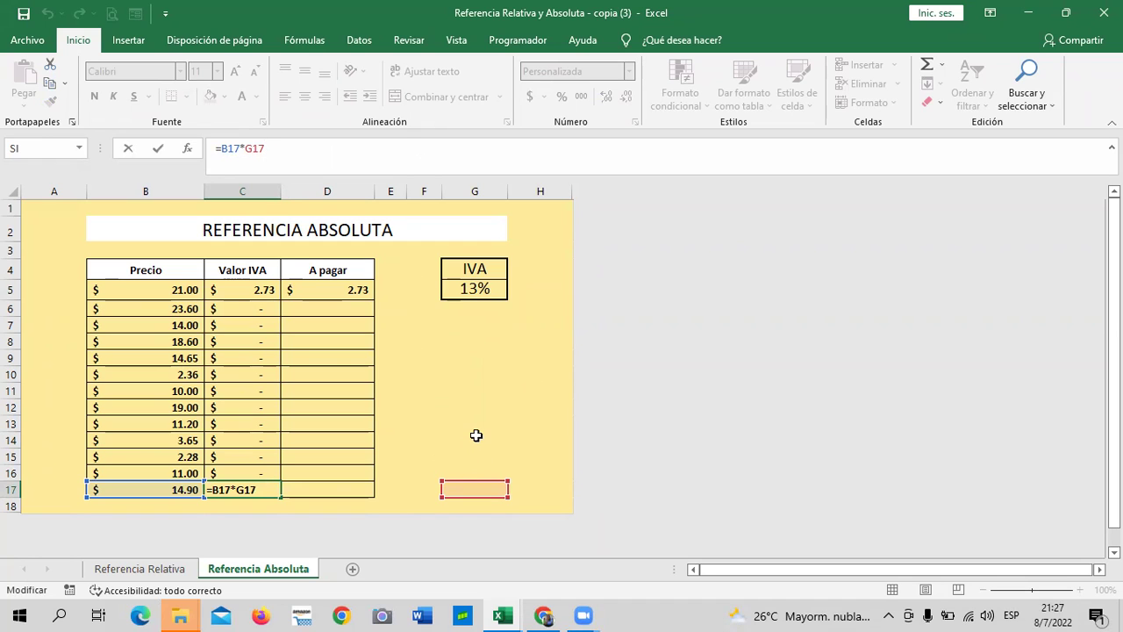
click(474, 439)
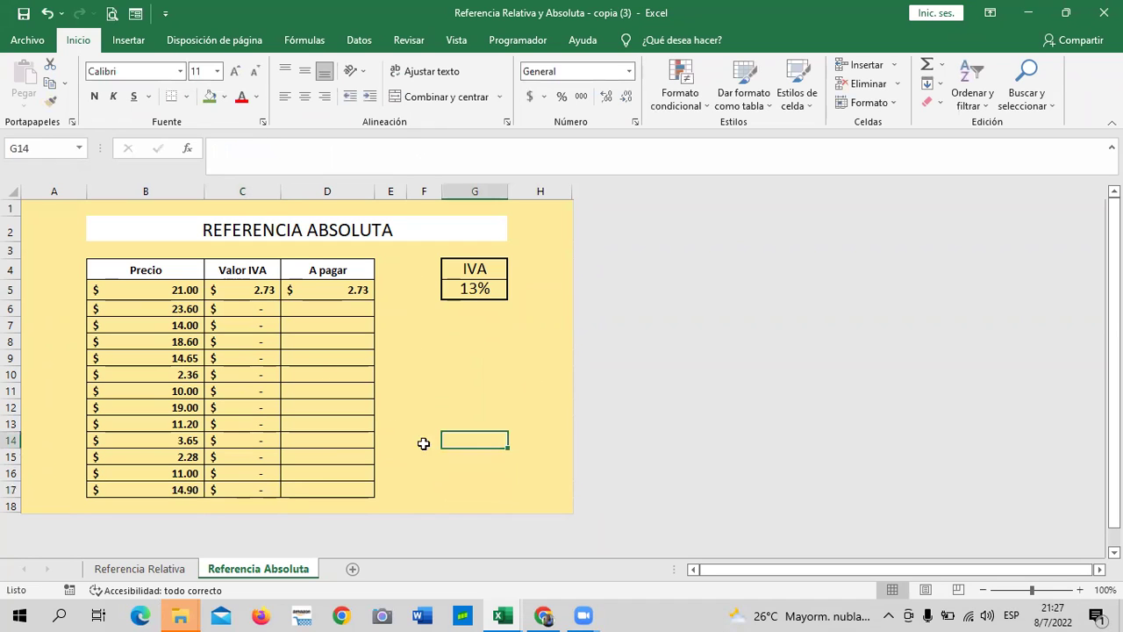
click(46, 13)
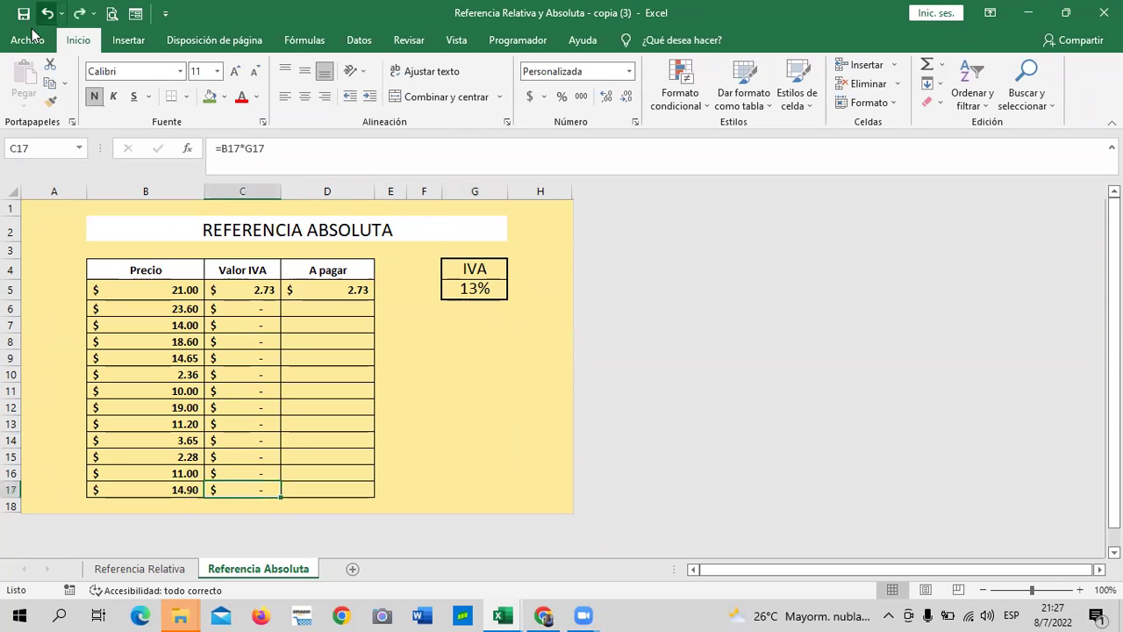
click(47, 14)
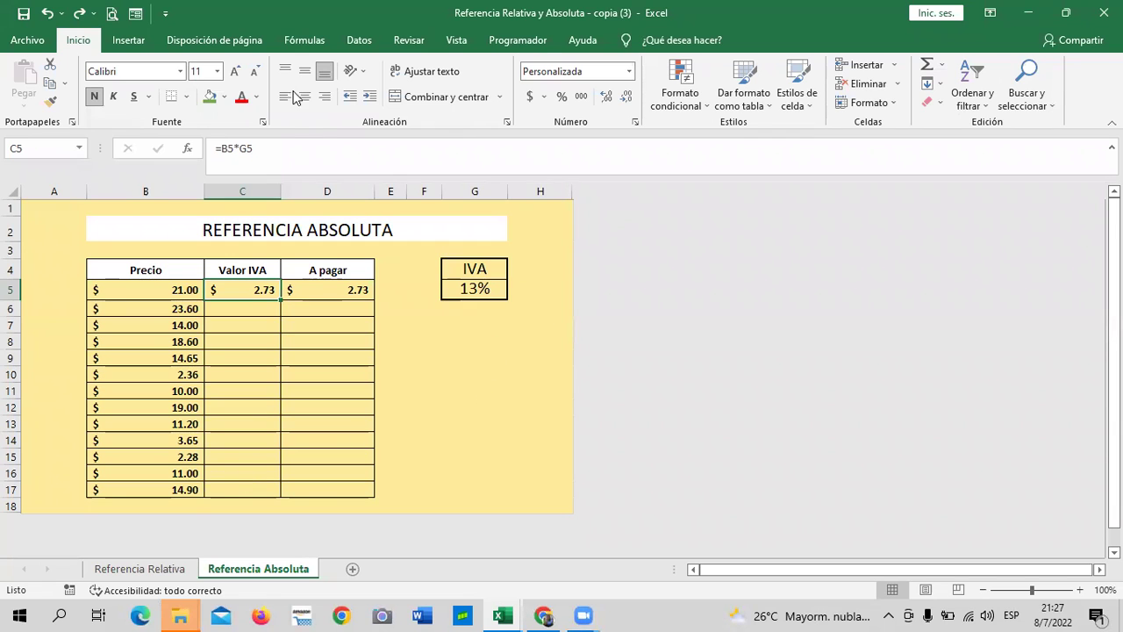
Change C5's formula to =B5*G$5 so the IVA row stays fixed.
click(248, 148)
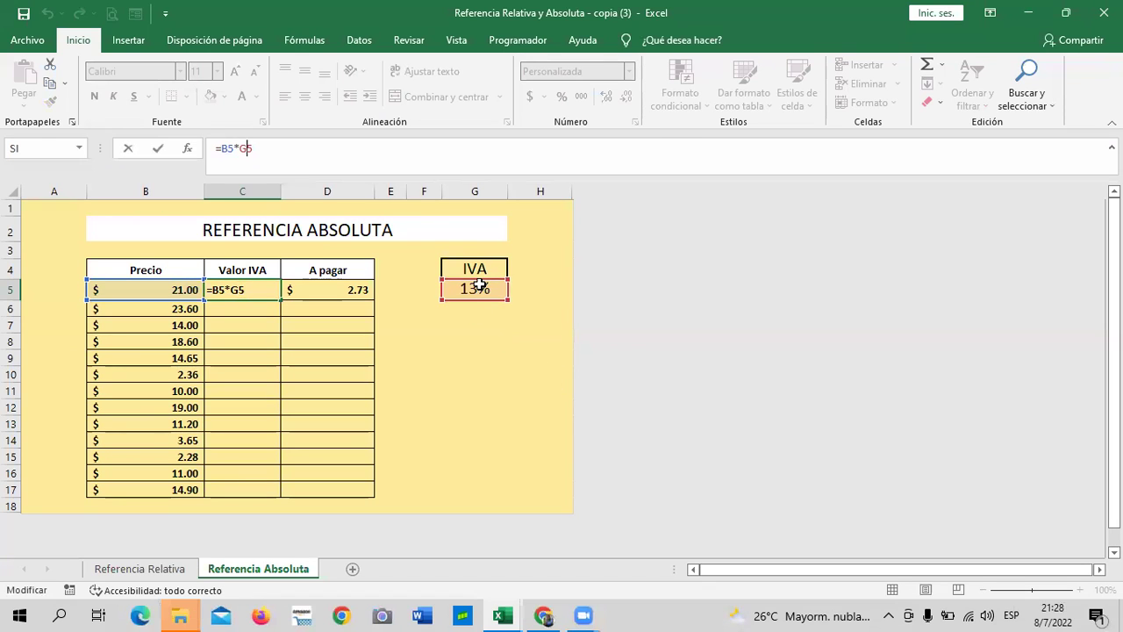
text($)
key(Return)
Fill C5's formula down to C17 and verify C17 uses =B17*G$5 ($1.94).
click(272, 296)
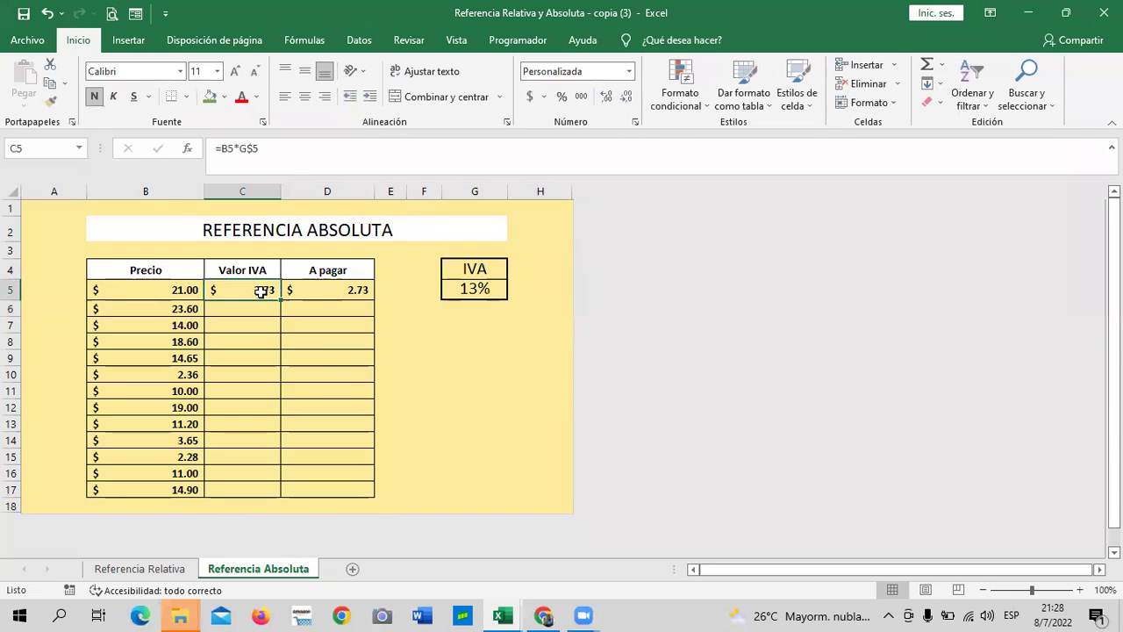
drag(281, 299, 284, 497)
click(412, 470)
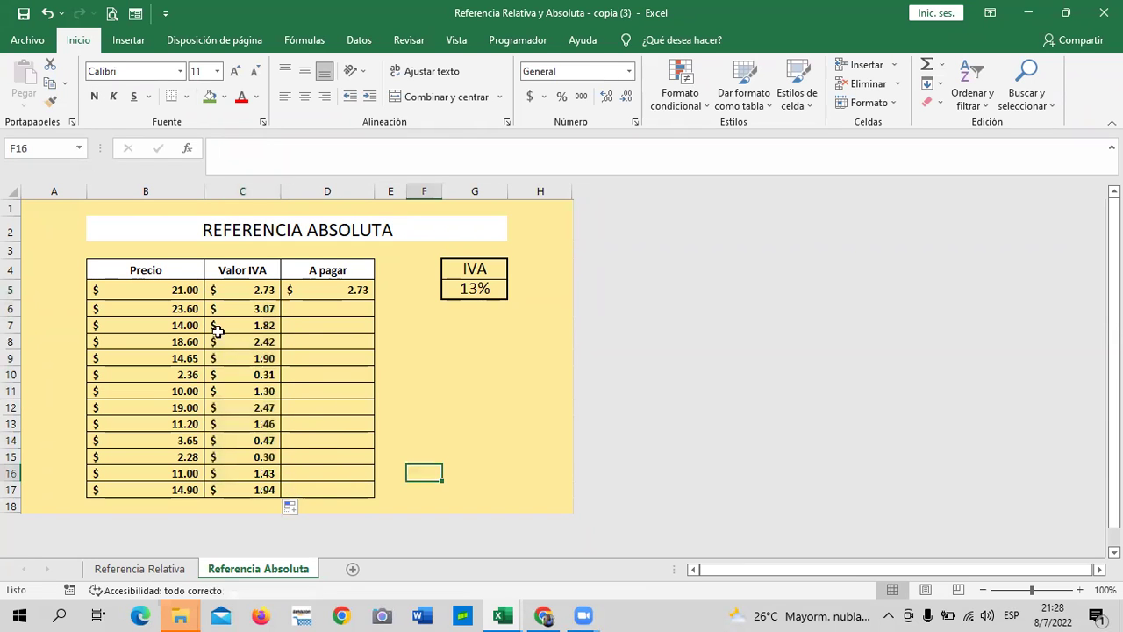
click(246, 490)
click(456, 471)
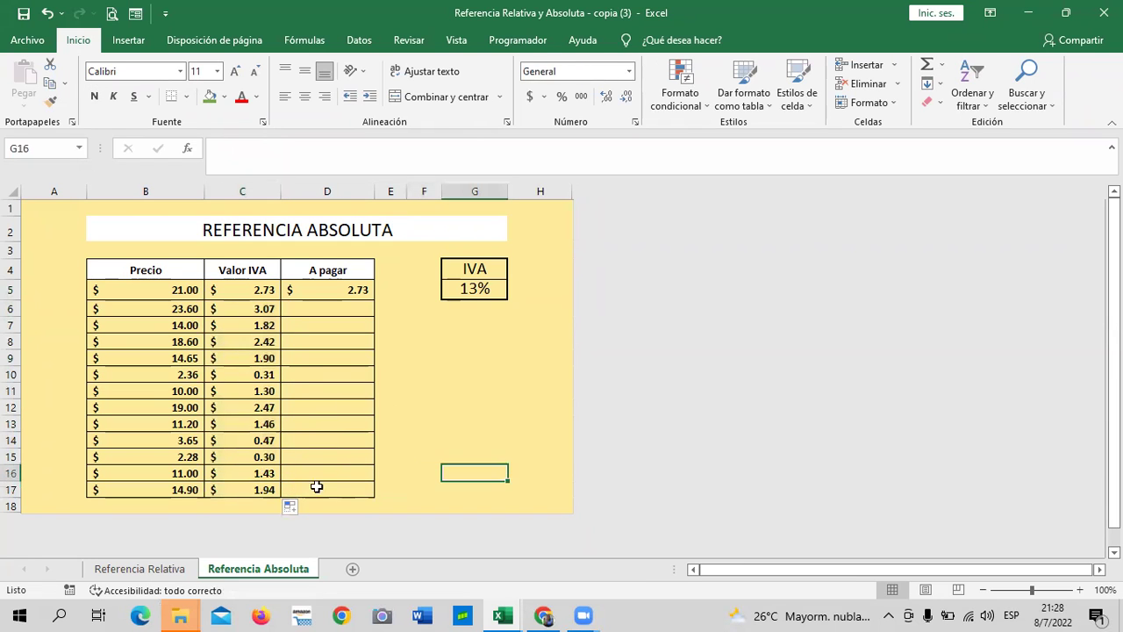
click(249, 493)
click(325, 147)
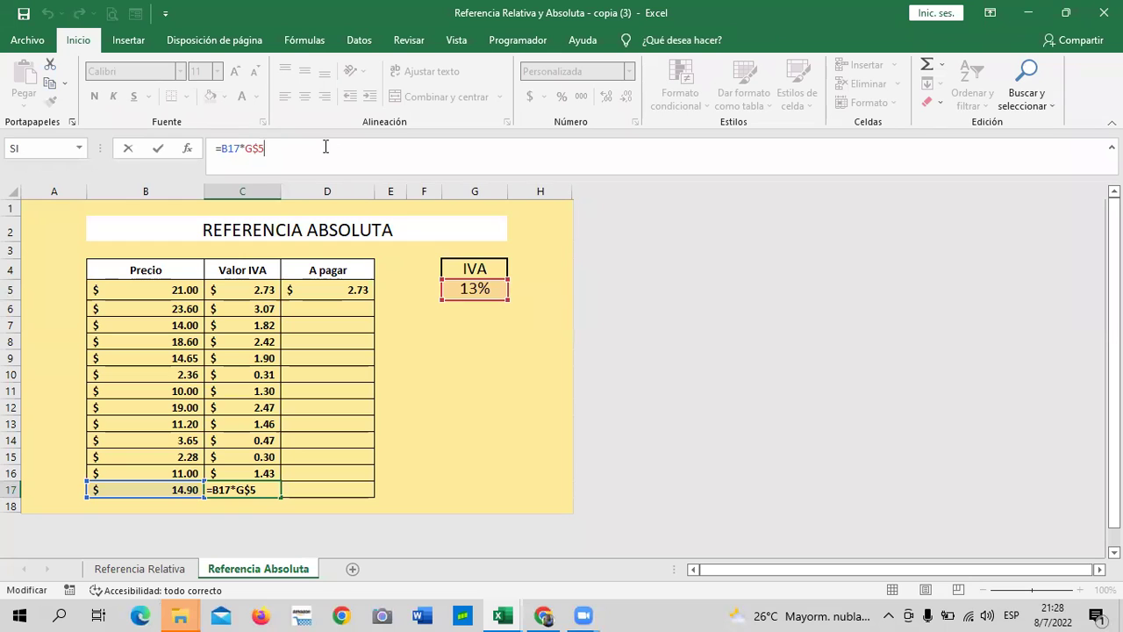
Delete the old =B5*$G$5 formula from D5, leaving the A pagar cell empty.
click(319, 283)
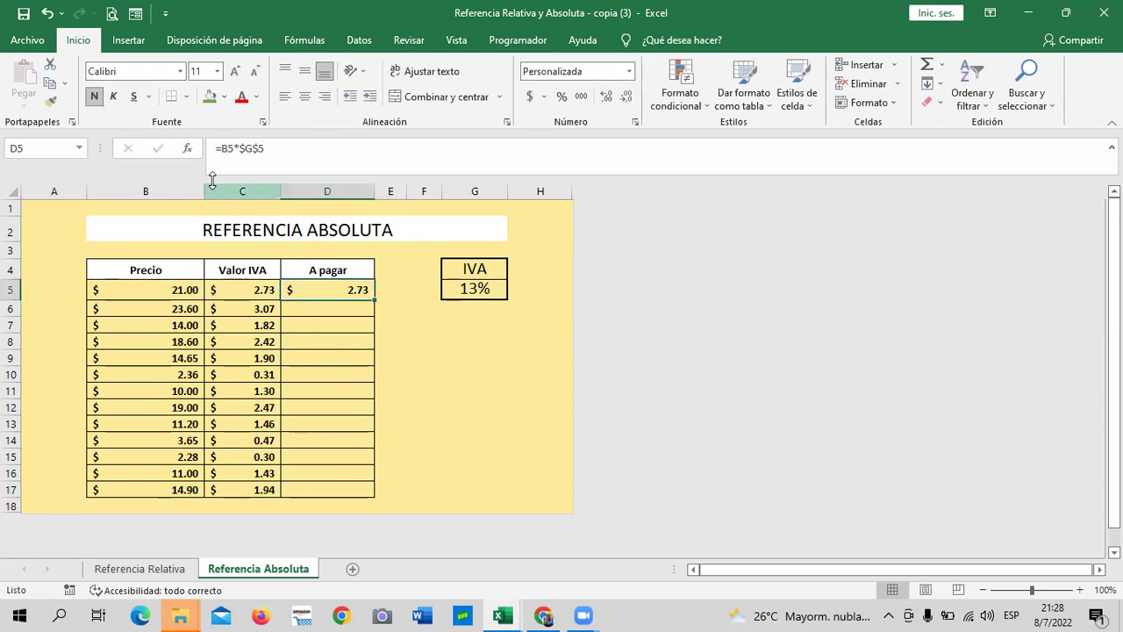
click(302, 156)
key(BackSpace)
key(BackSpace)
key(BackSpace)
key(BackSpace)
key(BackSpace)
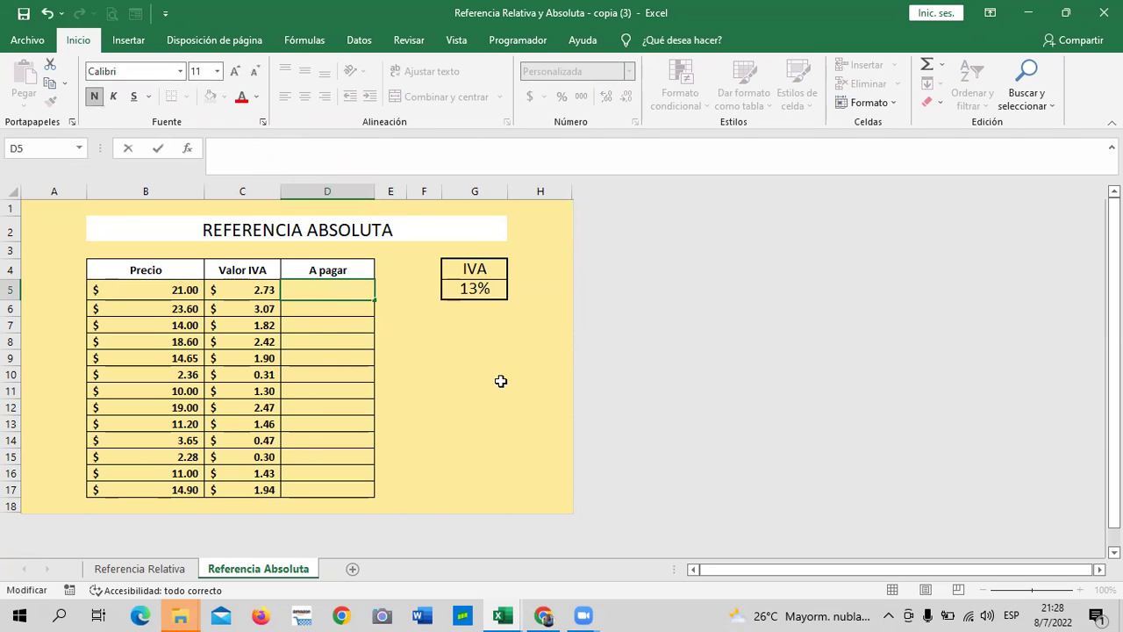
click(496, 377)
click(300, 283)
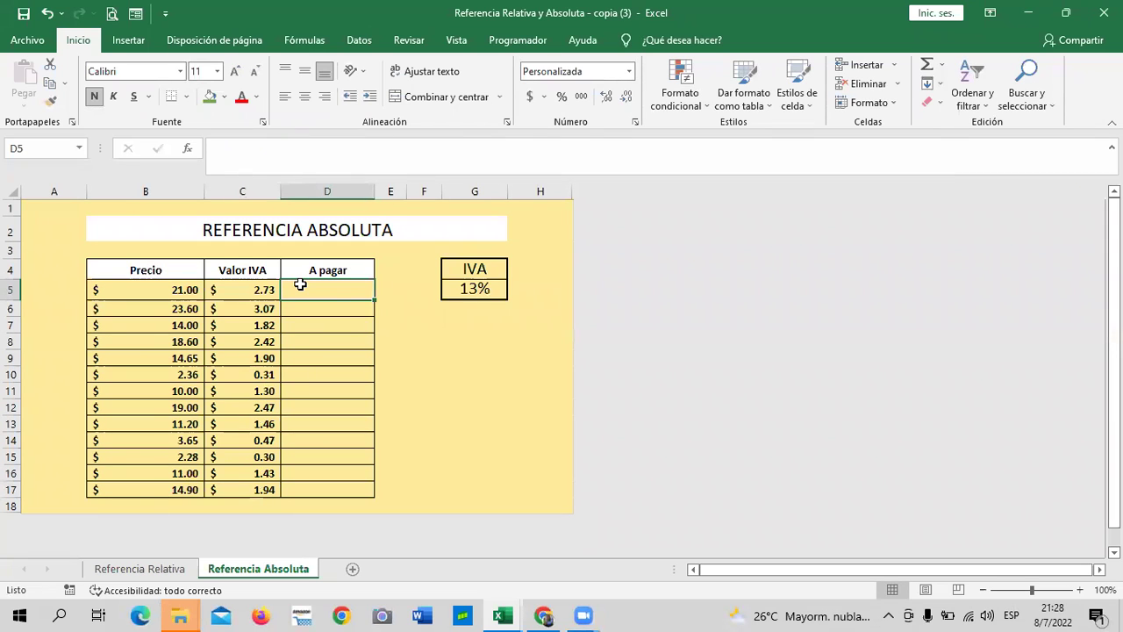
Enter =B5+C5 in D5 to add the price and its tax ($23.73).
text(=)
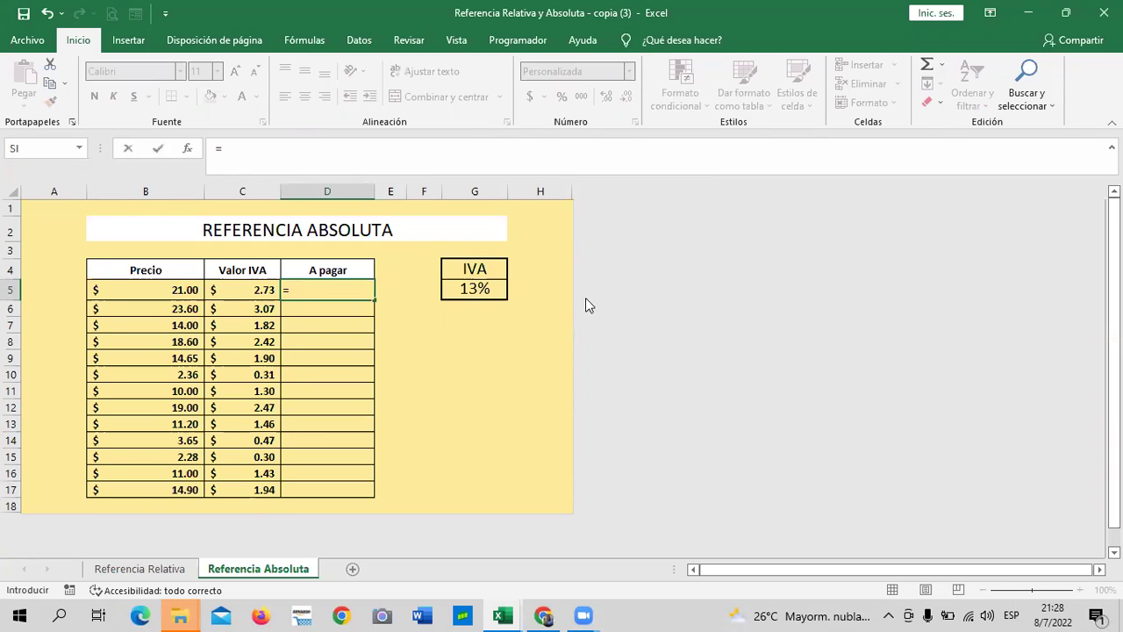
click(126, 294)
text(+)
click(249, 286)
key(Return)
Fill D5's A pagar formula down through D17 ($16.84).
click(318, 290)
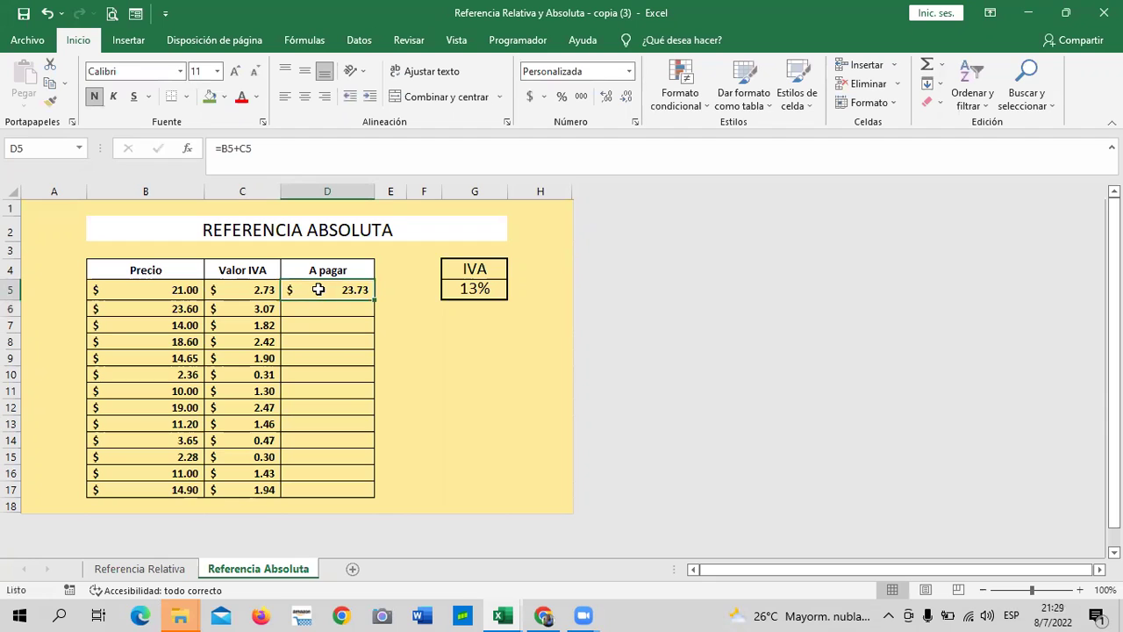
mouse_move(374, 300)
mouse_down()
mouse_move(397, 493)
mouse_move(397, 475)
mouse_up()
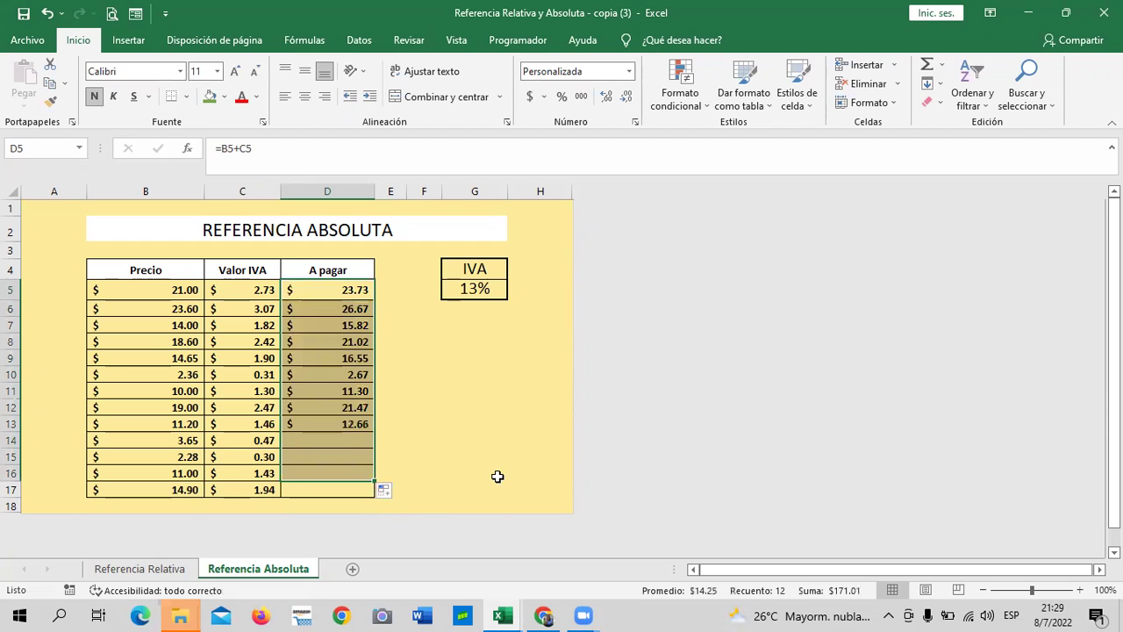
click(423, 471)
click(348, 474)
mouse_move(375, 481)
mouse_down()
mouse_move(373, 497)
mouse_move(379, 489)
mouse_up()
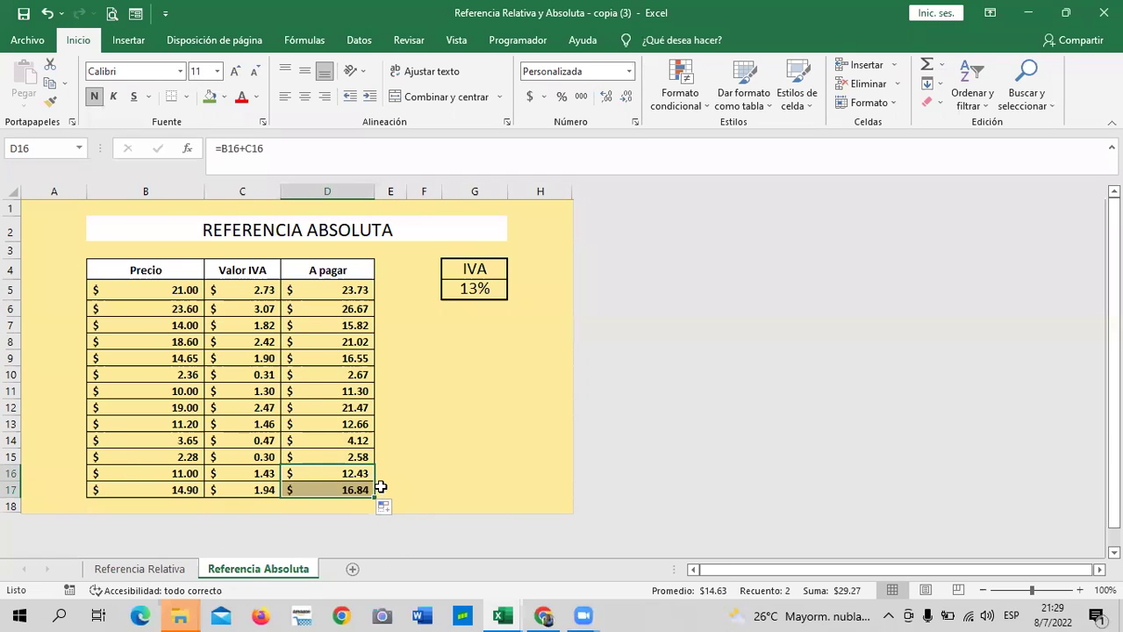
click(444, 403)
click(434, 342)
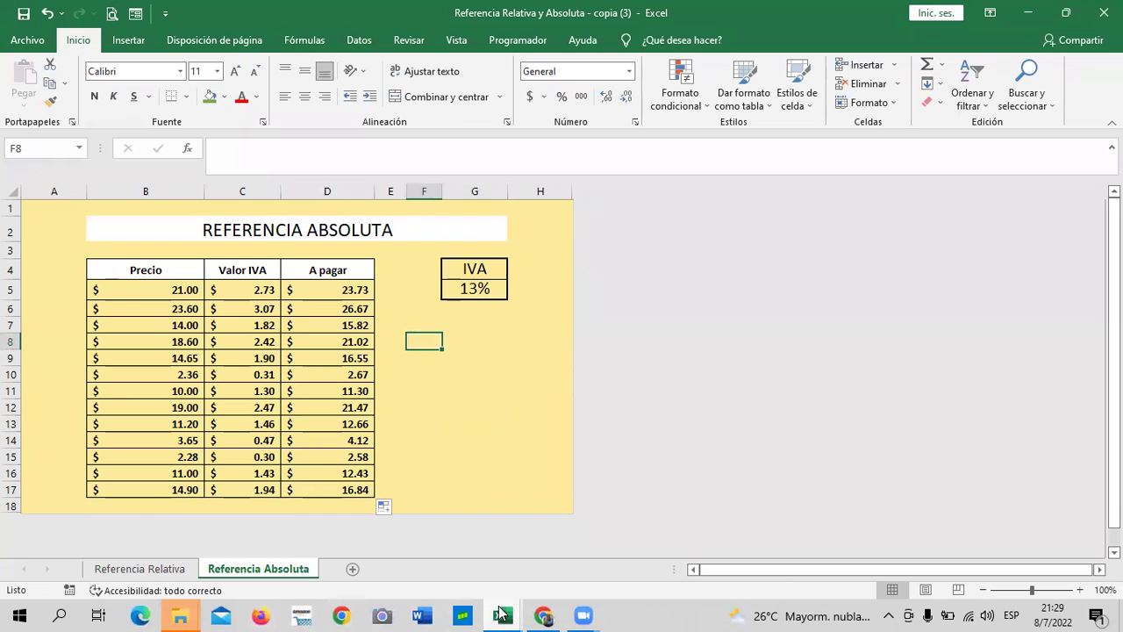
Switch to the Referencias (version 1) workbook and its Referencias sheet.
mouse_move(501, 612)
click(435, 571)
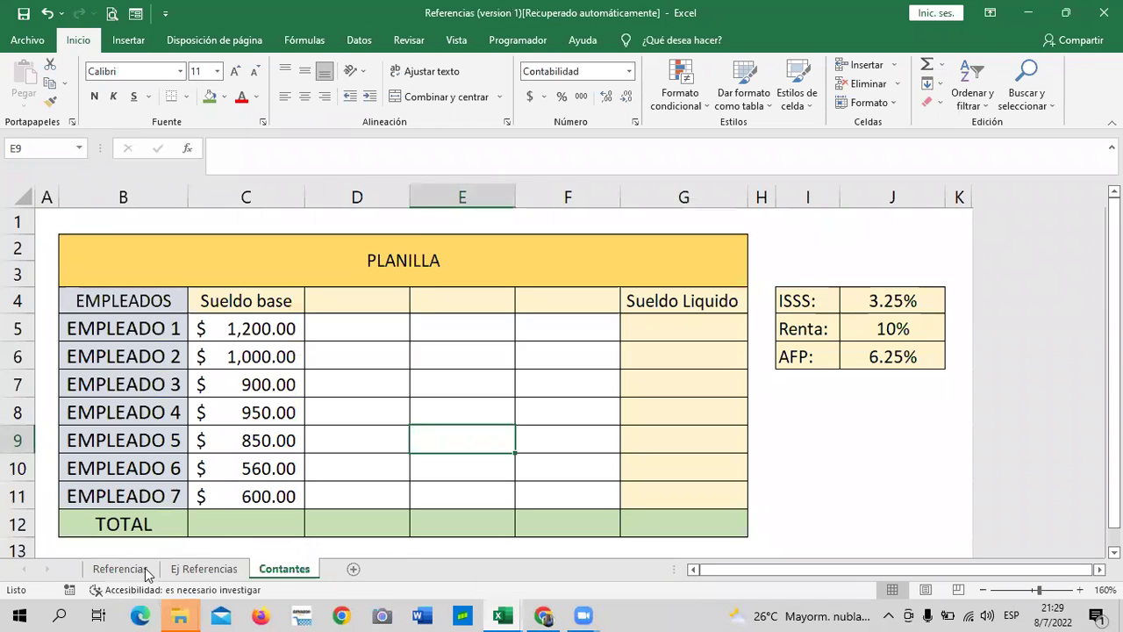
click(115, 571)
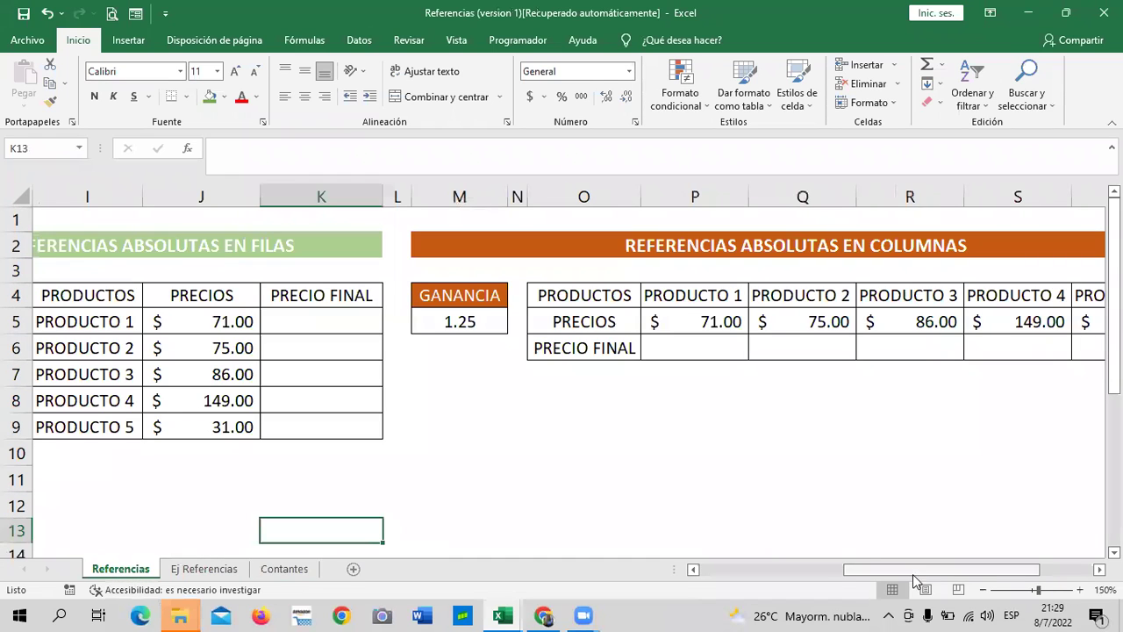
Browse the Ej Referencias and Contantes sheets, then return to the Referencias sheet.
click(780, 571)
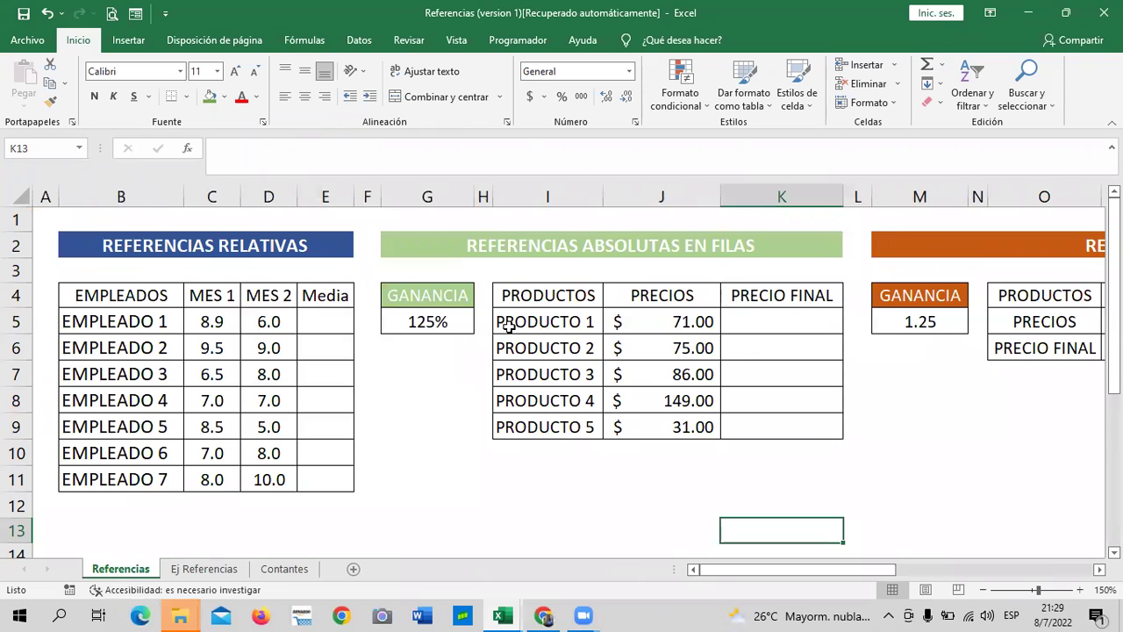
drag(794, 569, 834, 581)
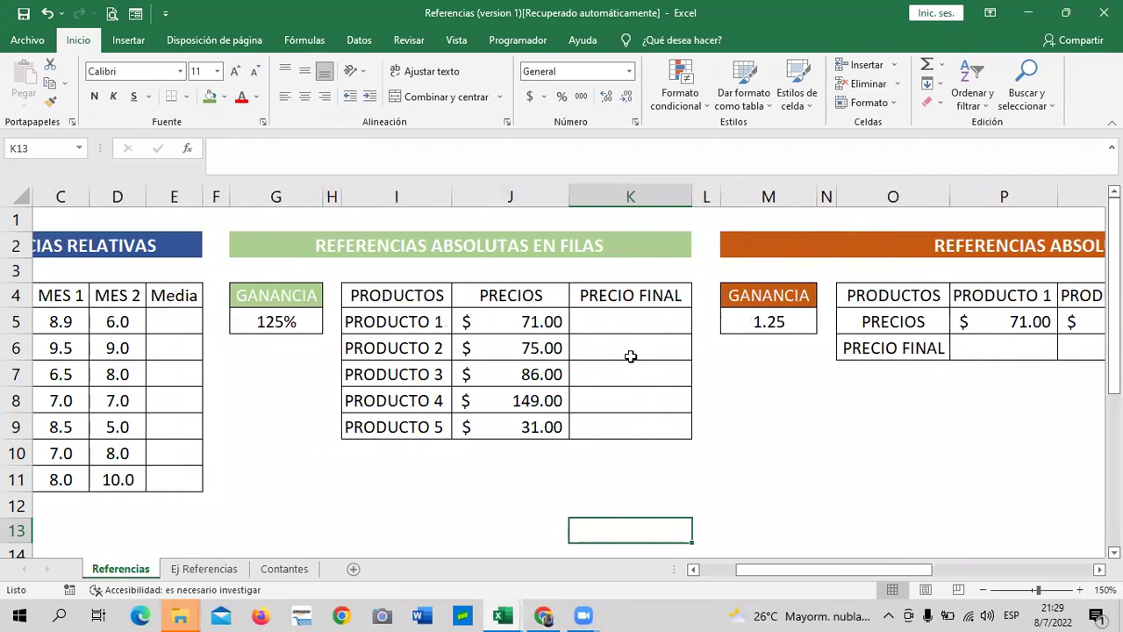
drag(790, 580, 959, 590)
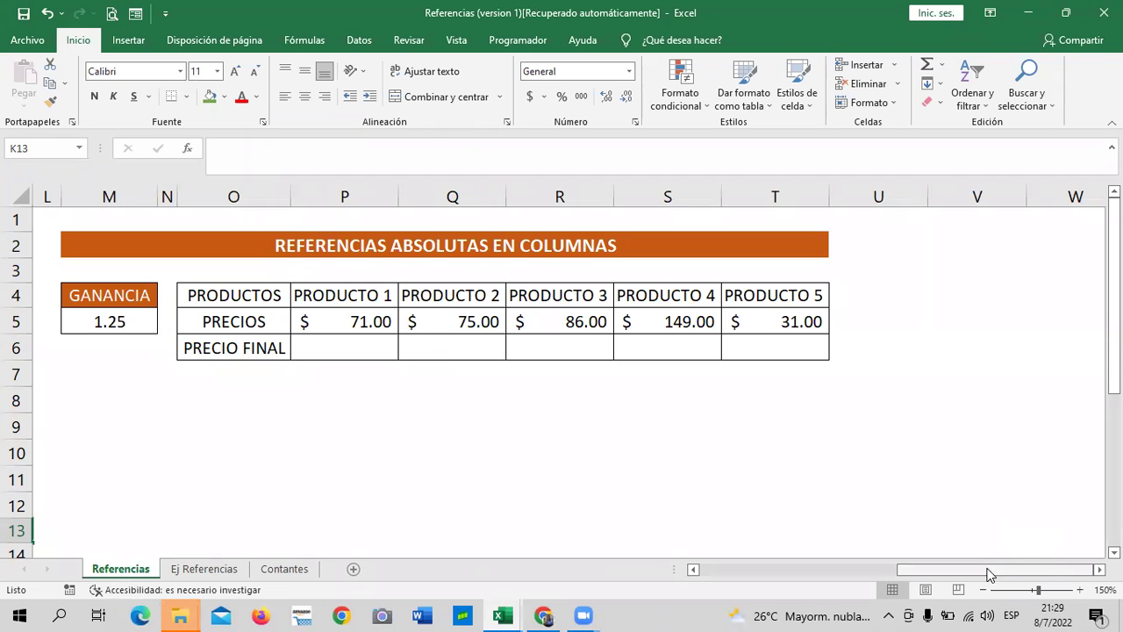
drag(987, 571, 567, 561)
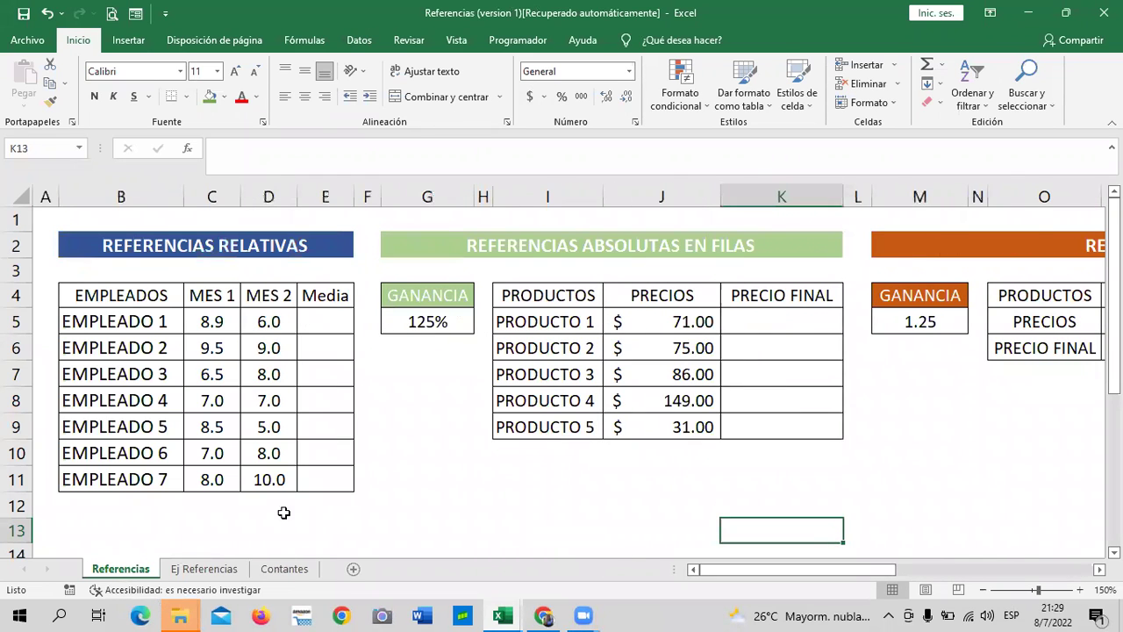
click(206, 569)
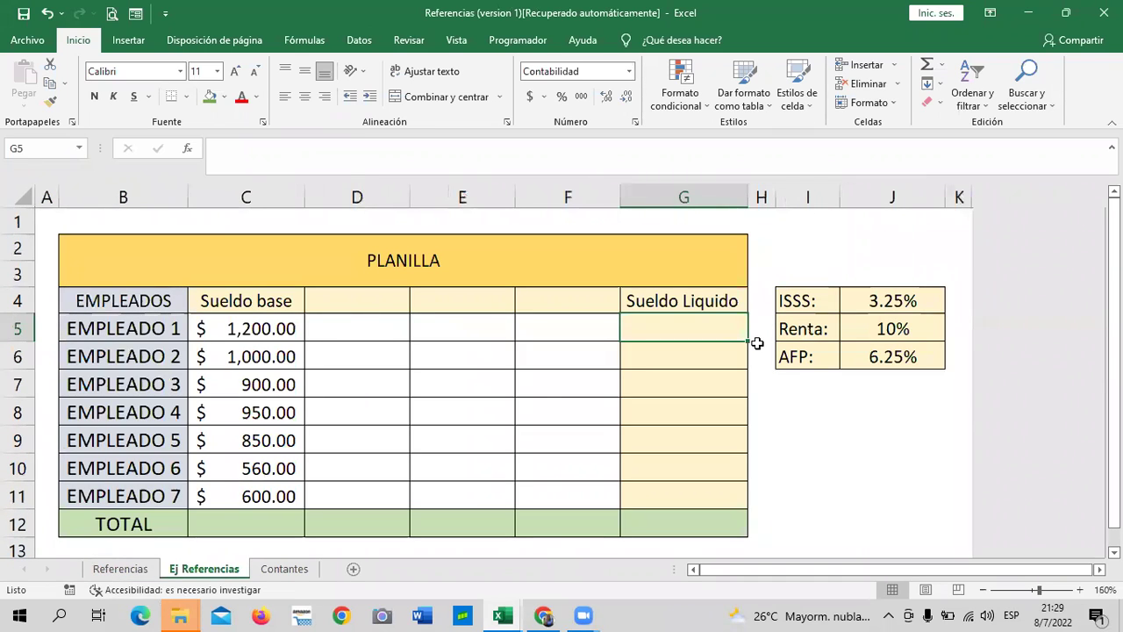
click(288, 569)
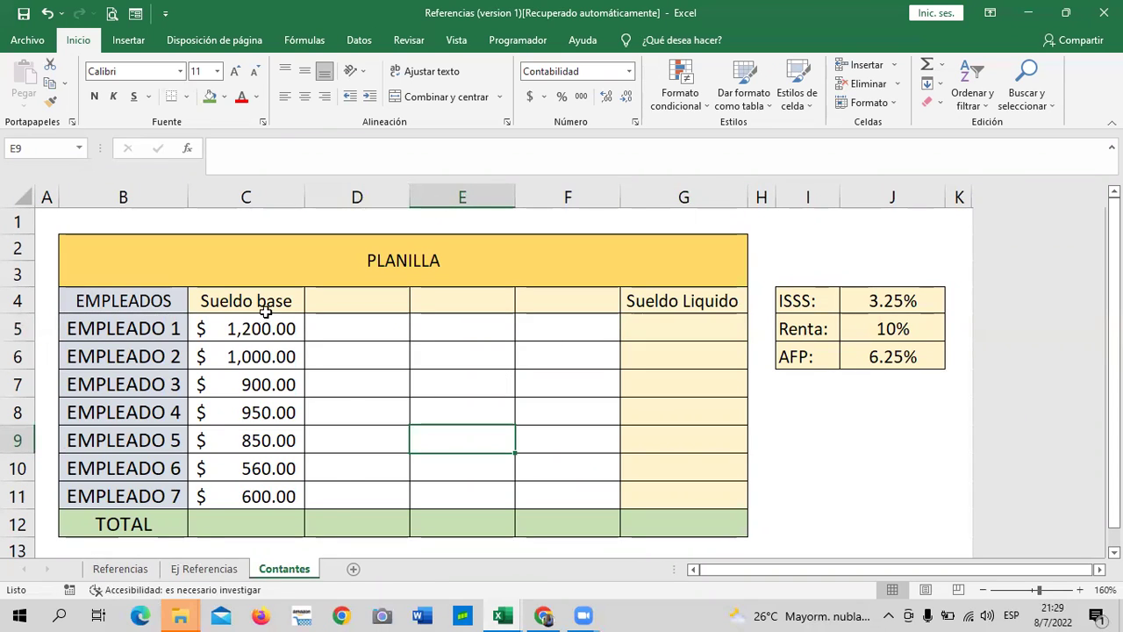
click(112, 570)
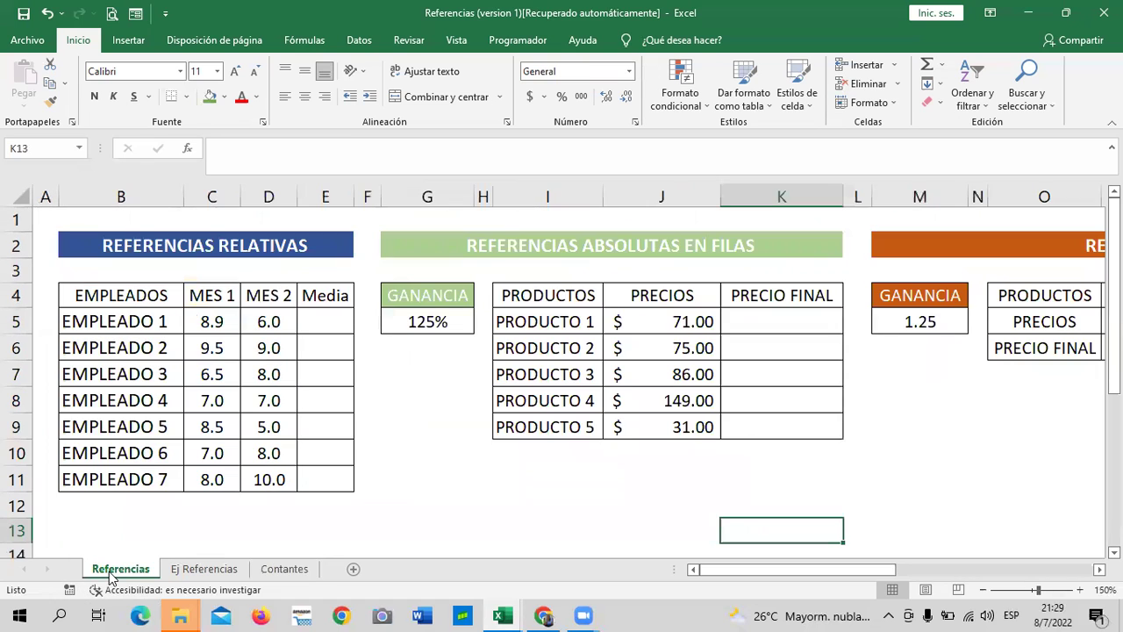
click(336, 322)
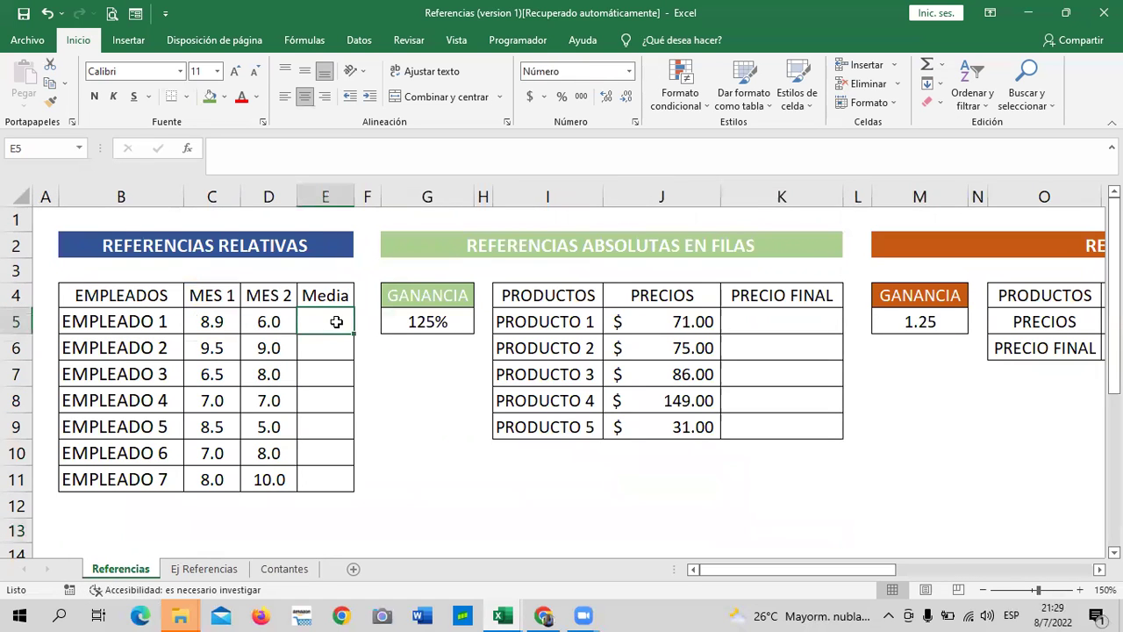
text(=)
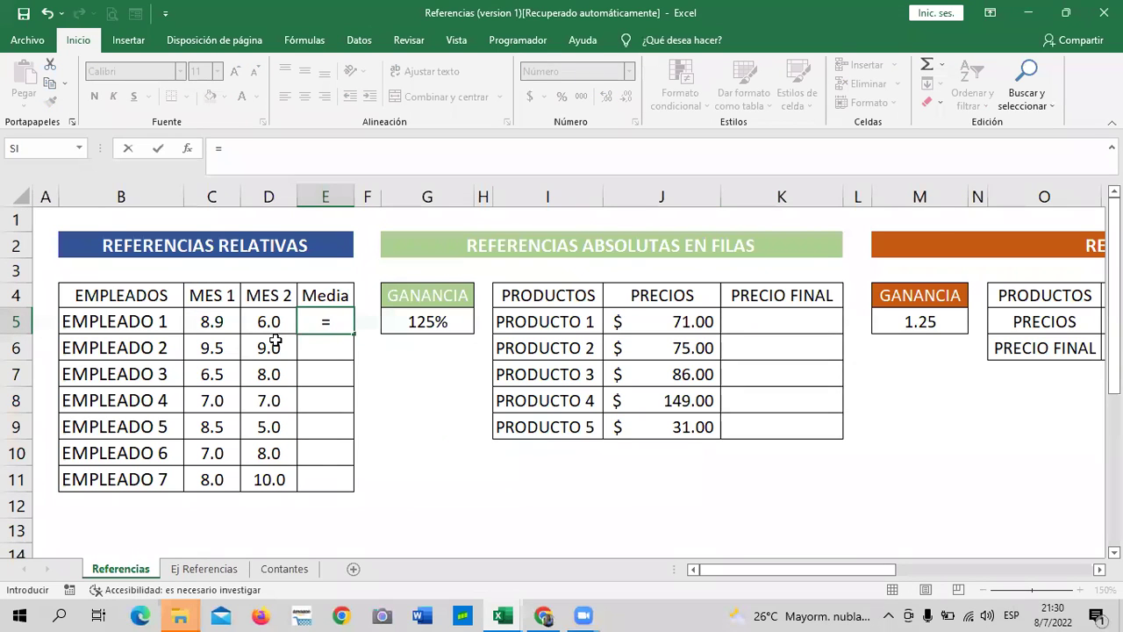
text(pro)
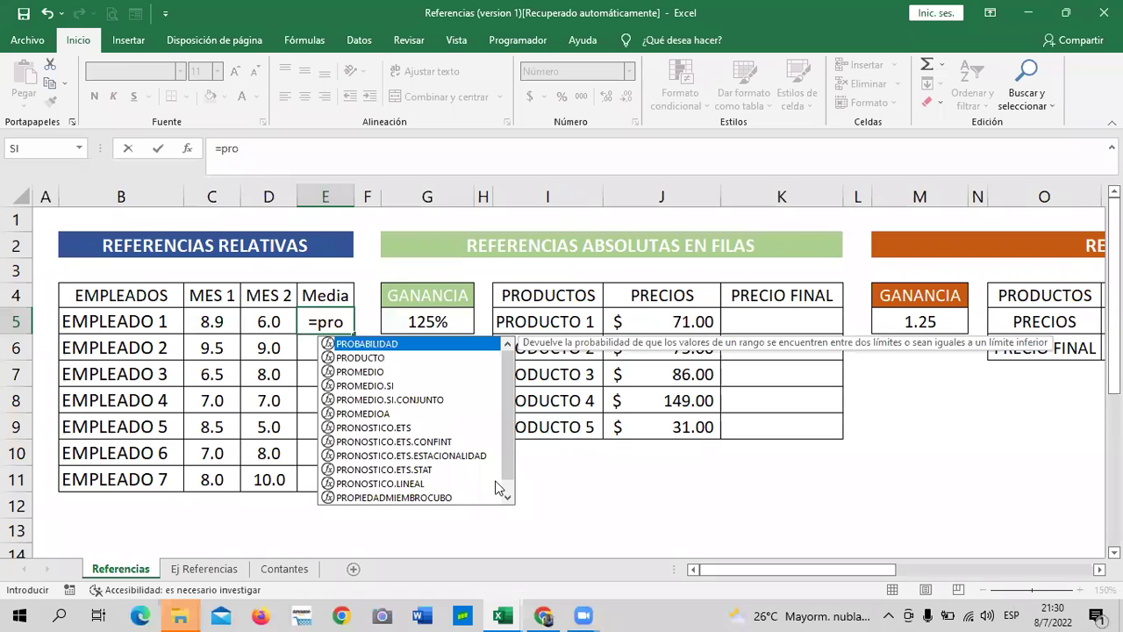
key(Escape)
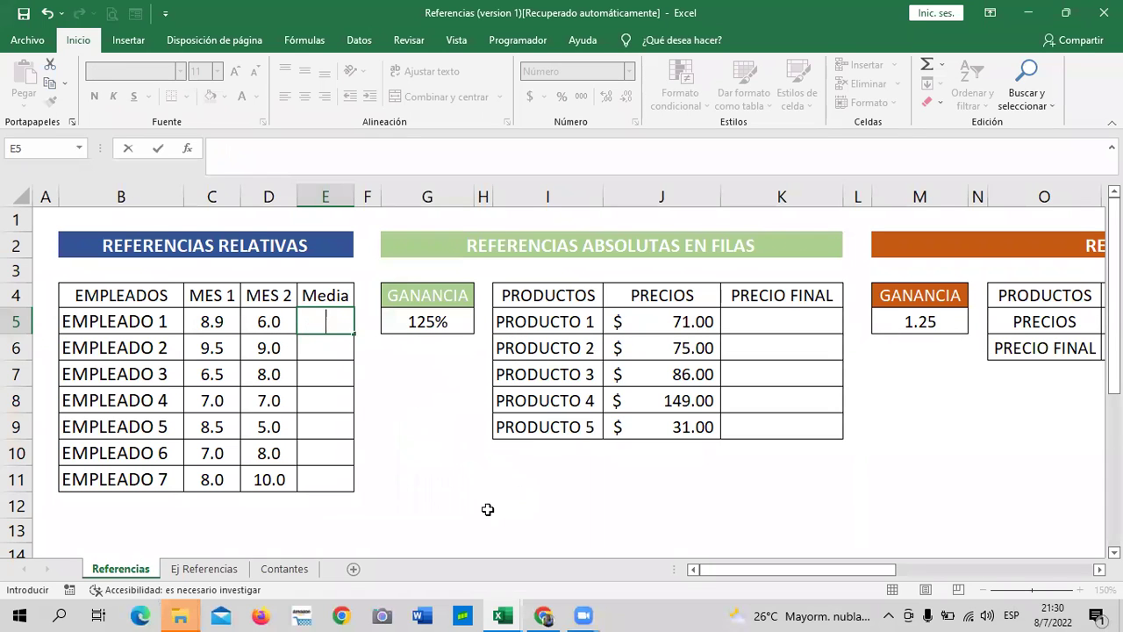
click(457, 506)
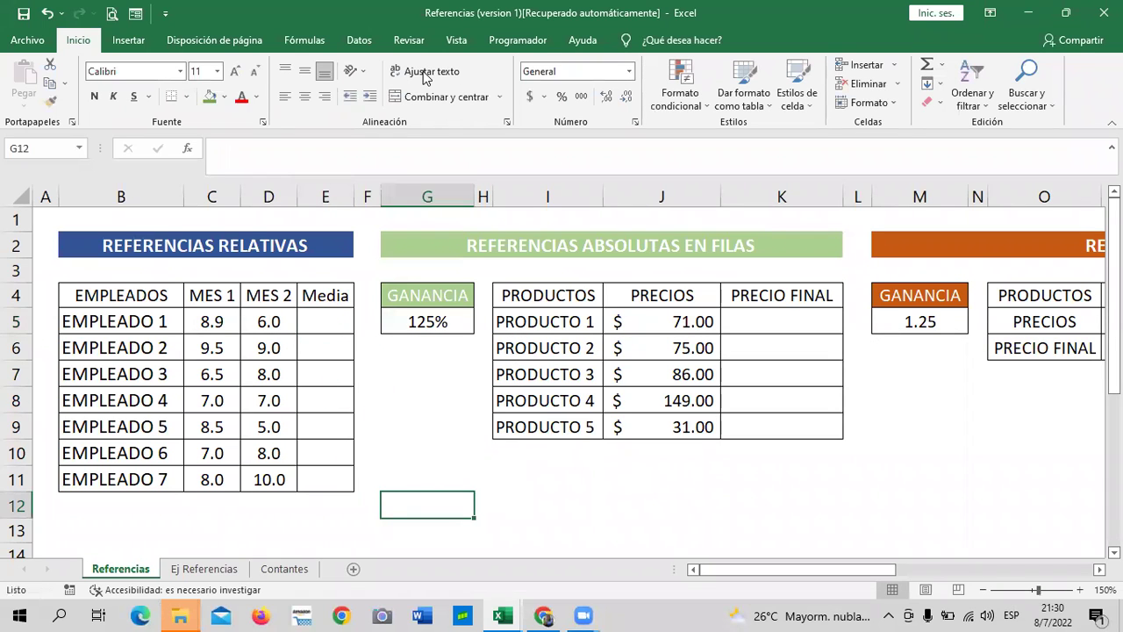
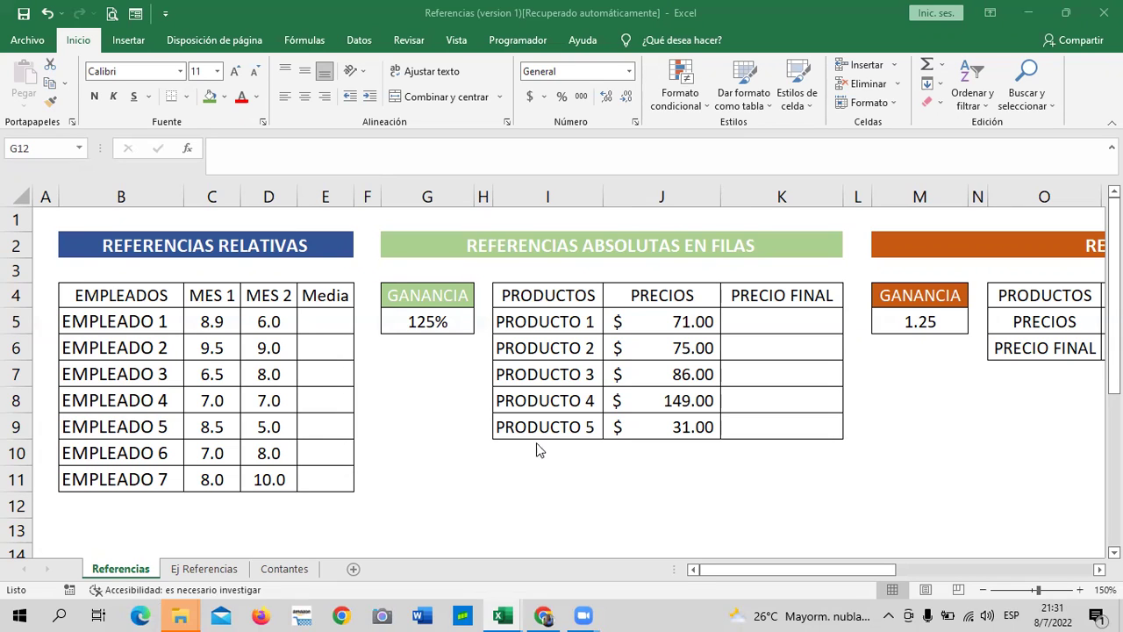
Start a PROMEDIO formula in E5 using EMPLEADO 1's MES 1 value.
click(387, 432)
click(397, 419)
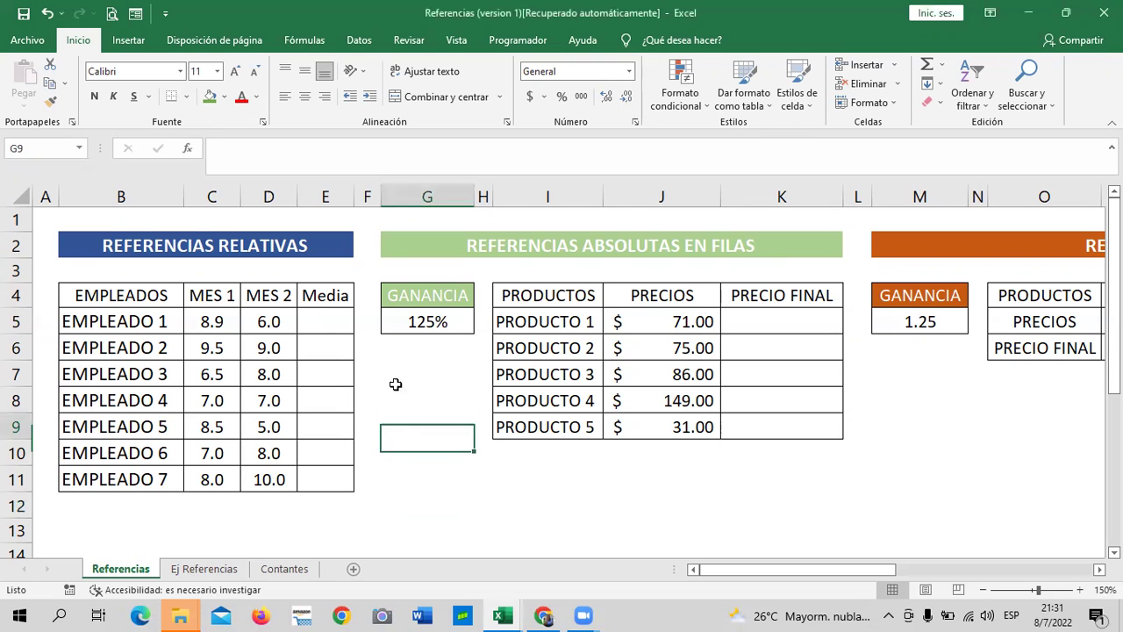
click(323, 322)
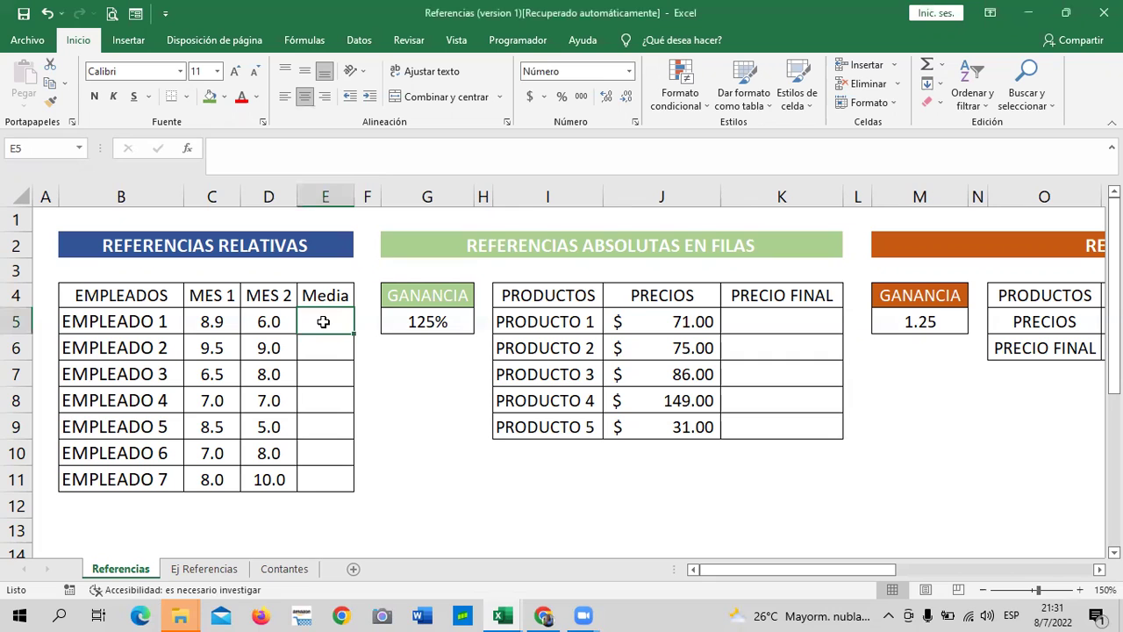
text(=prome)
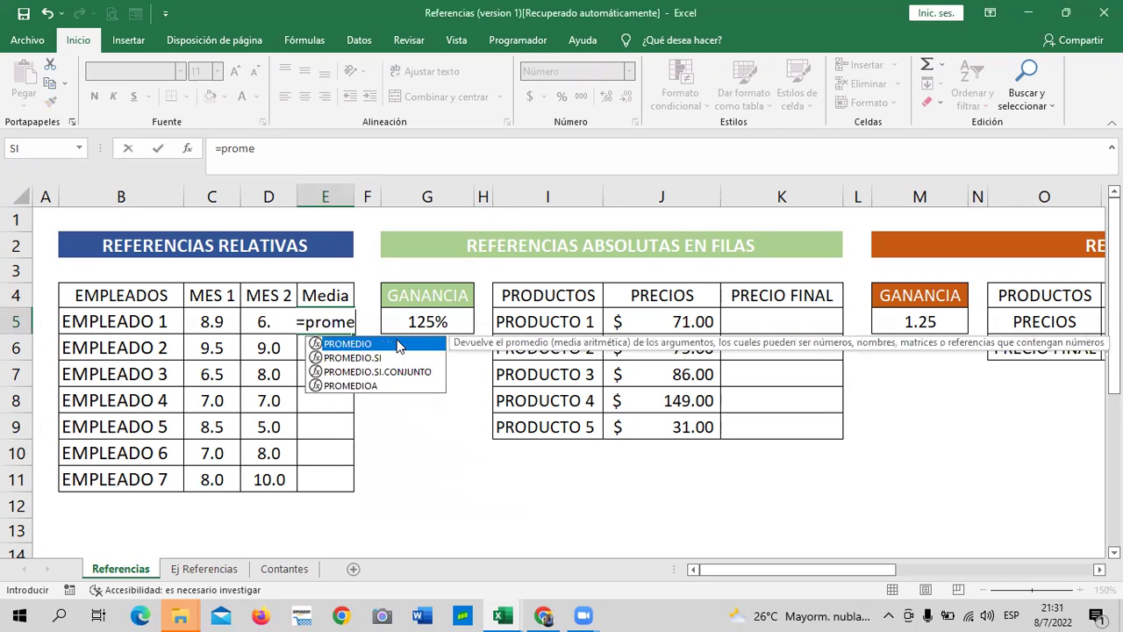
double_click(400, 344)
click(214, 323)
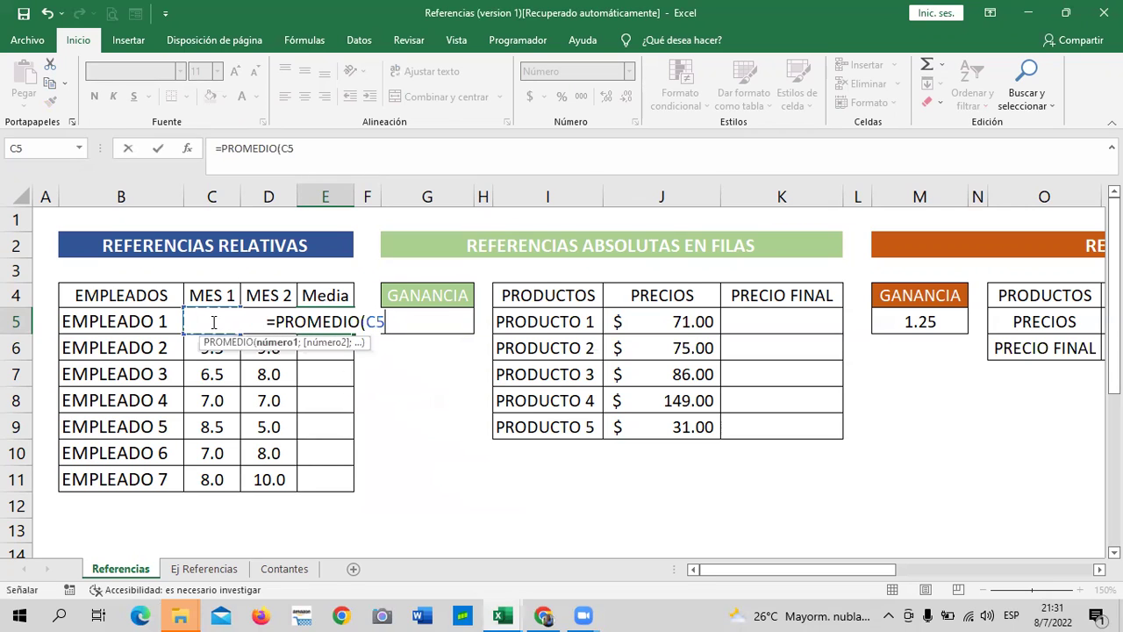
key(F8)
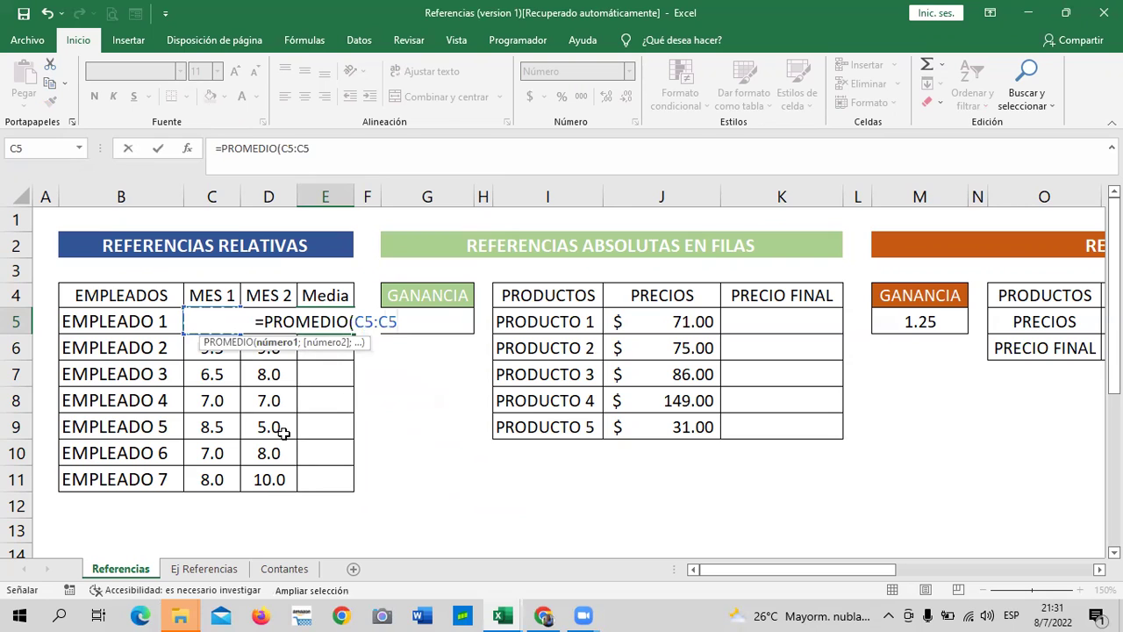
Complete it as =PROMEDIO(C5:D5) and fill it down to E11.
click(348, 153)
click(348, 152)
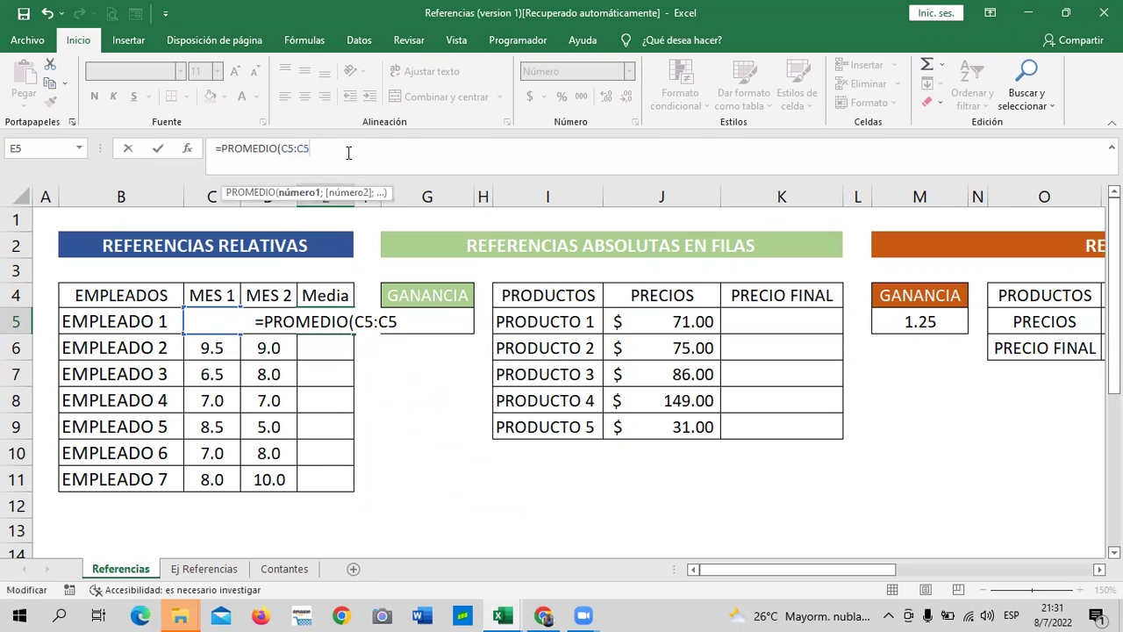
key(BackSpace)
key(BackSpace)
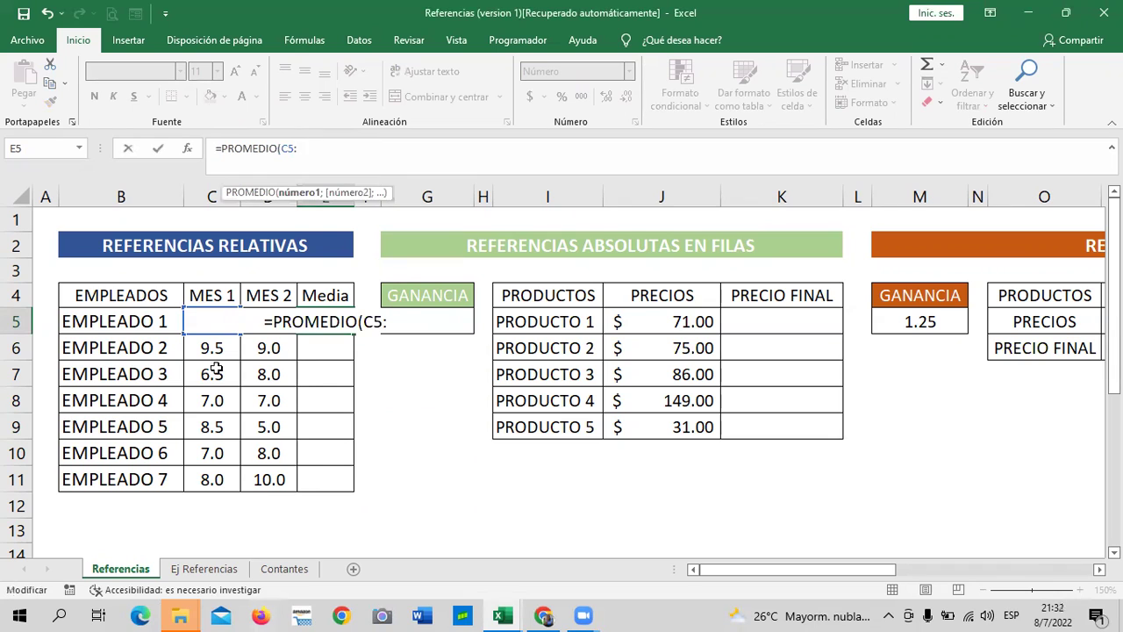
text(d)
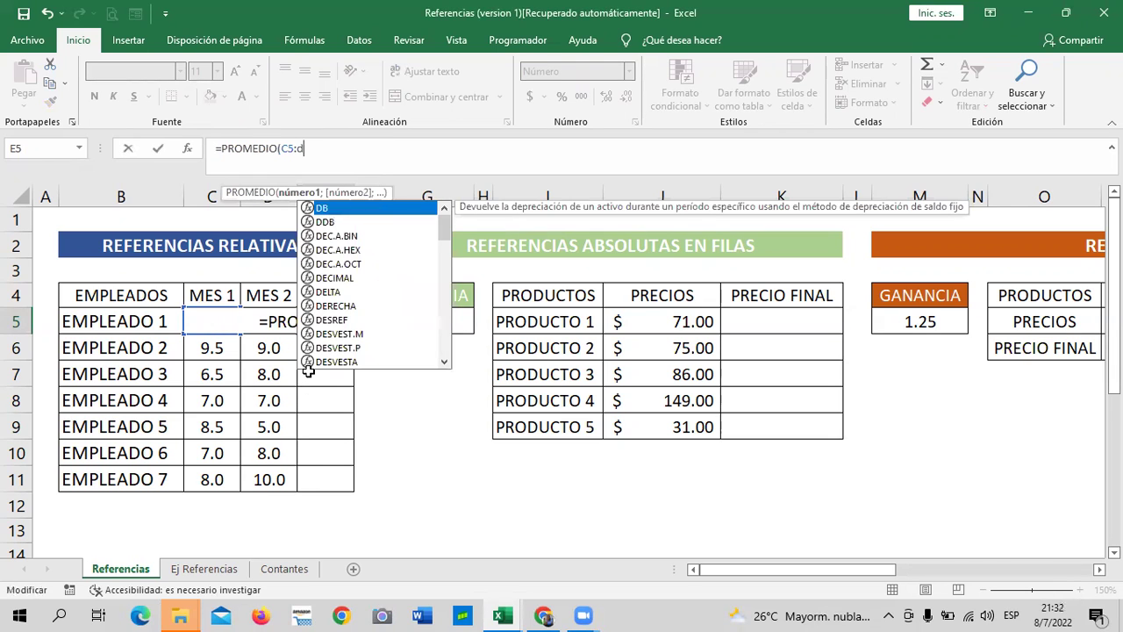
text(5))
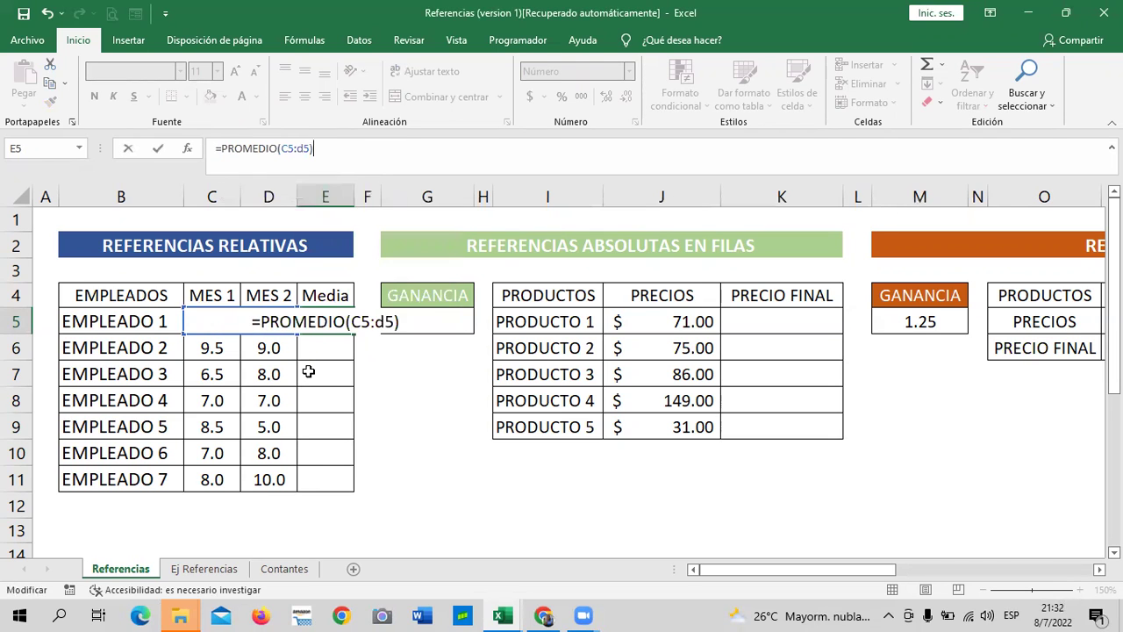
key(Return)
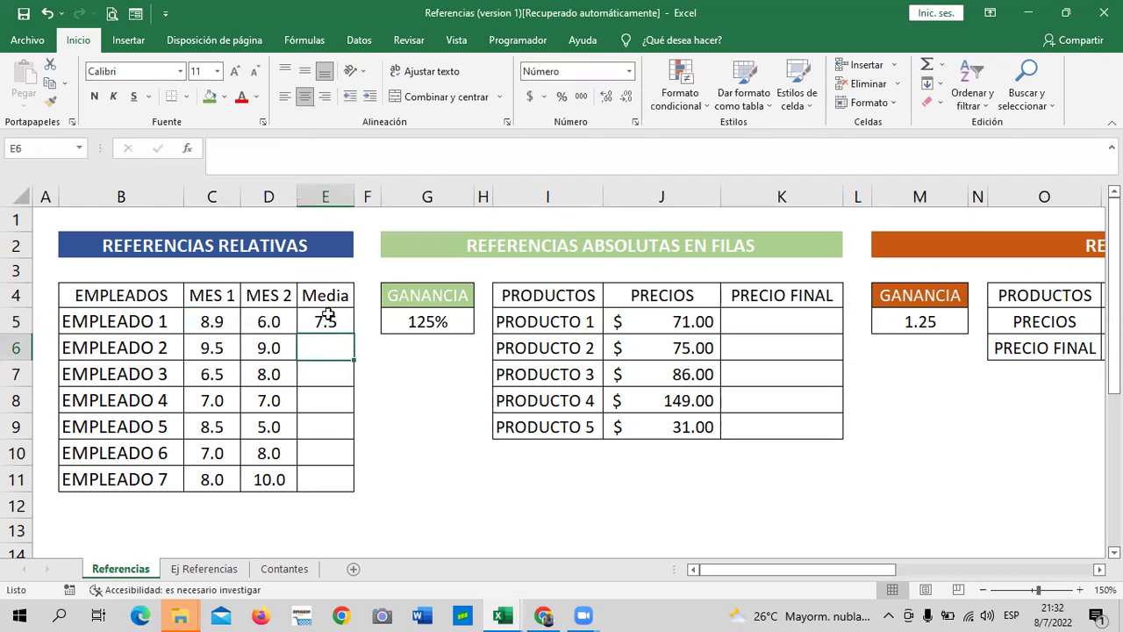
click(326, 318)
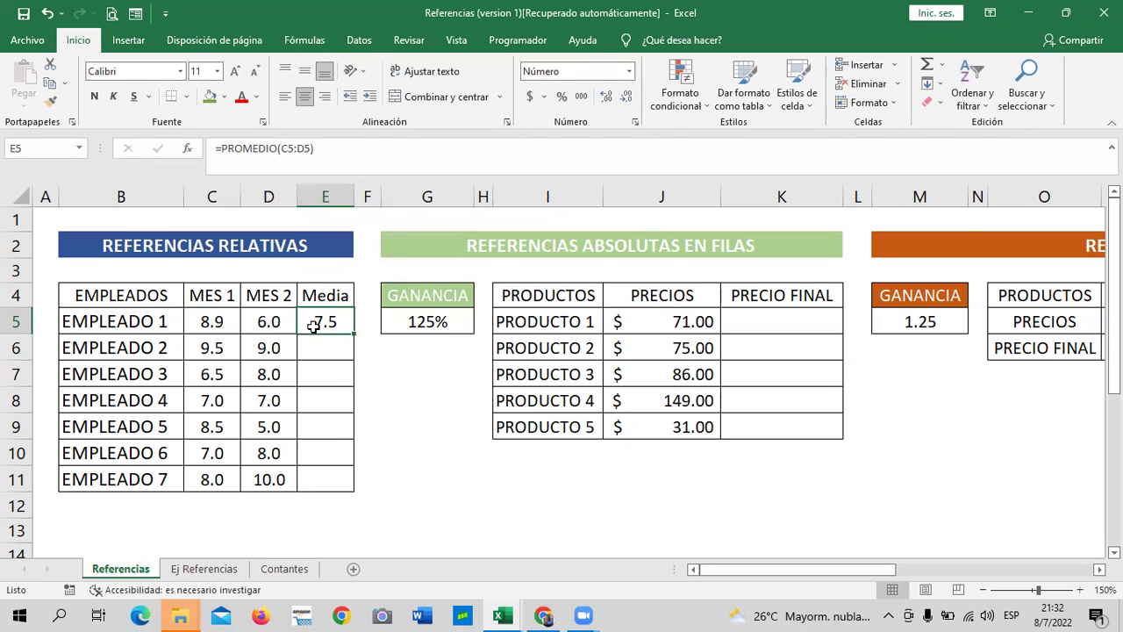
drag(357, 336, 337, 491)
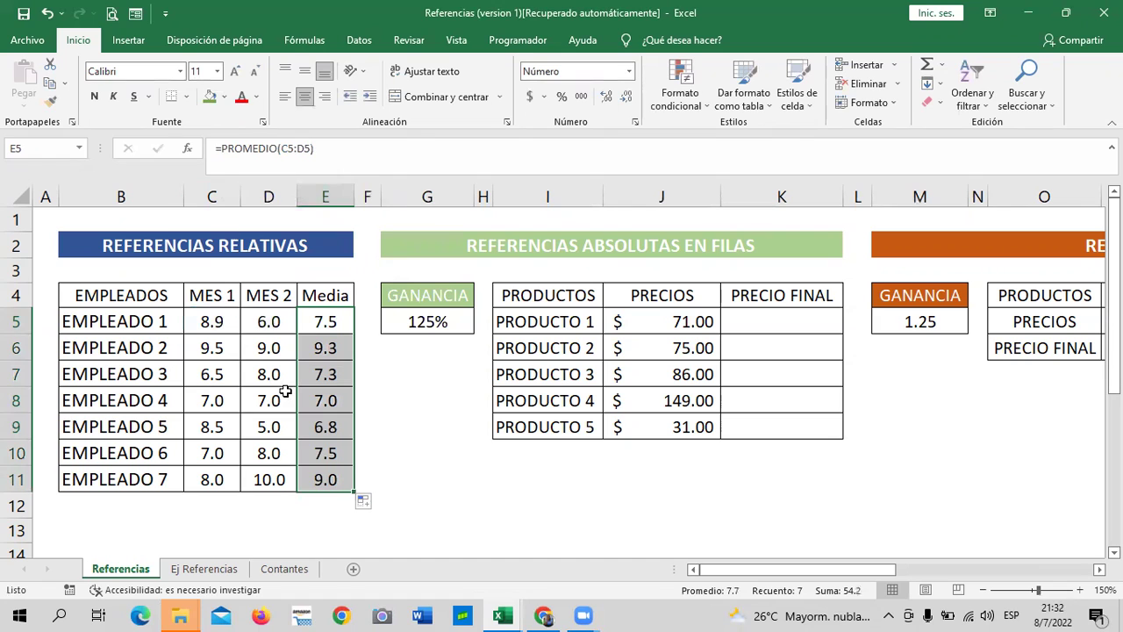
Enter =J5*G$5 in K5, multiplying the price by the row-anchored GANANCIA.
click(446, 489)
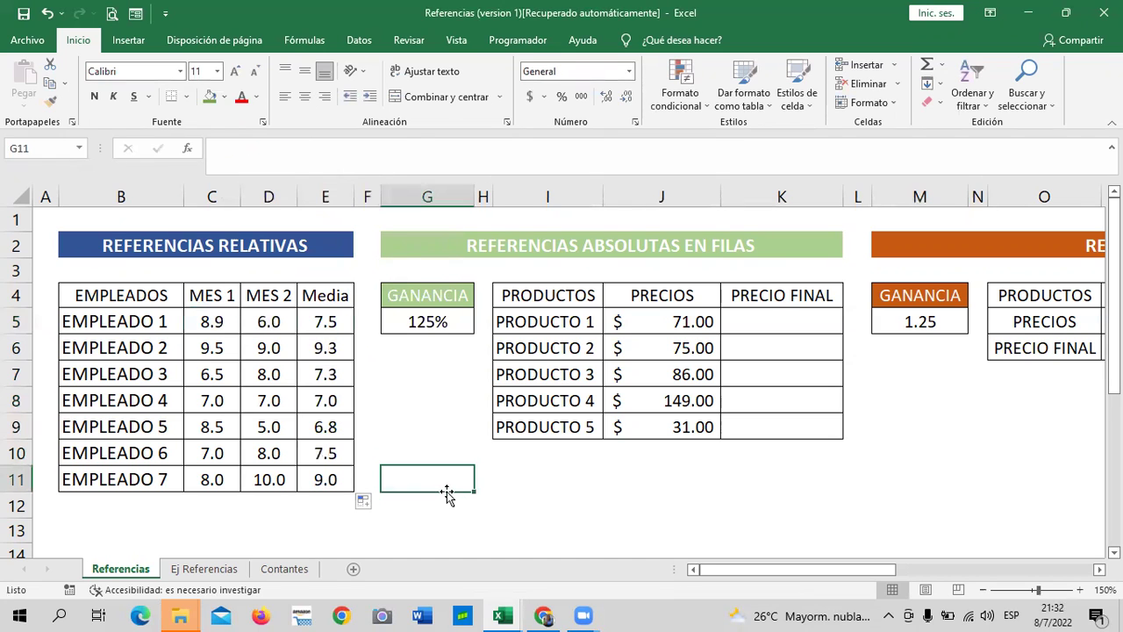
drag(763, 569, 824, 569)
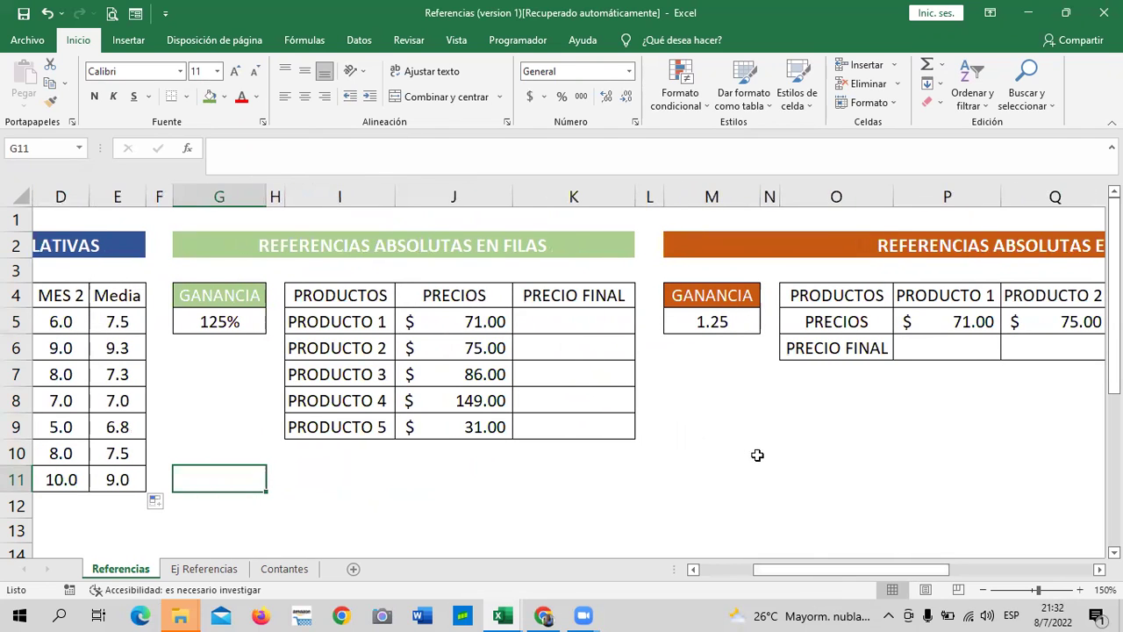
click(722, 447)
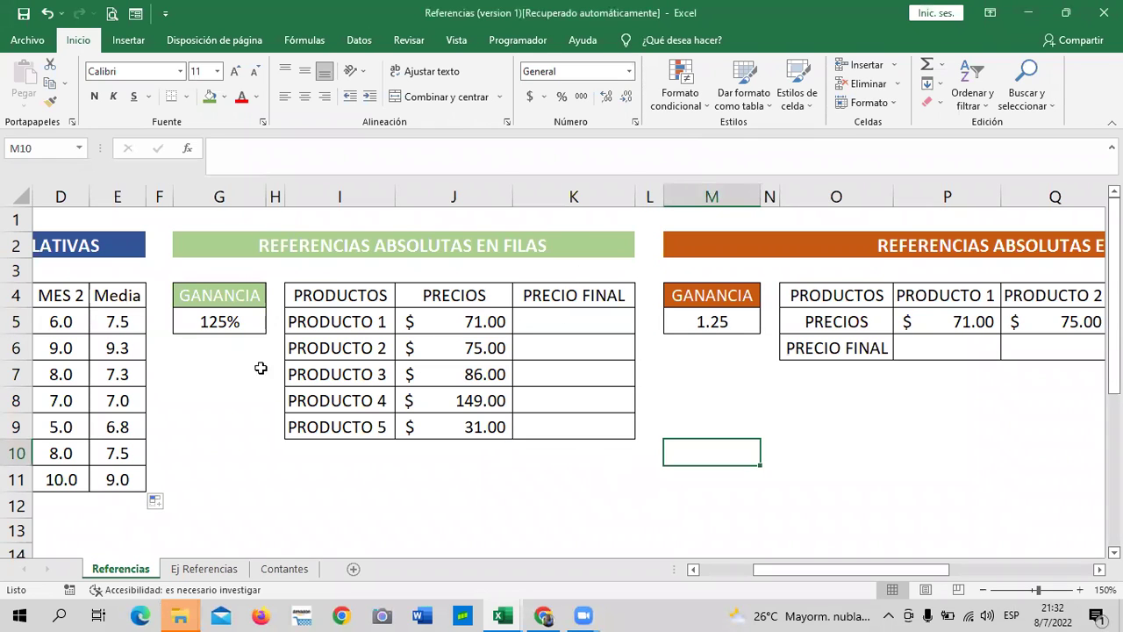
click(567, 328)
text(=)
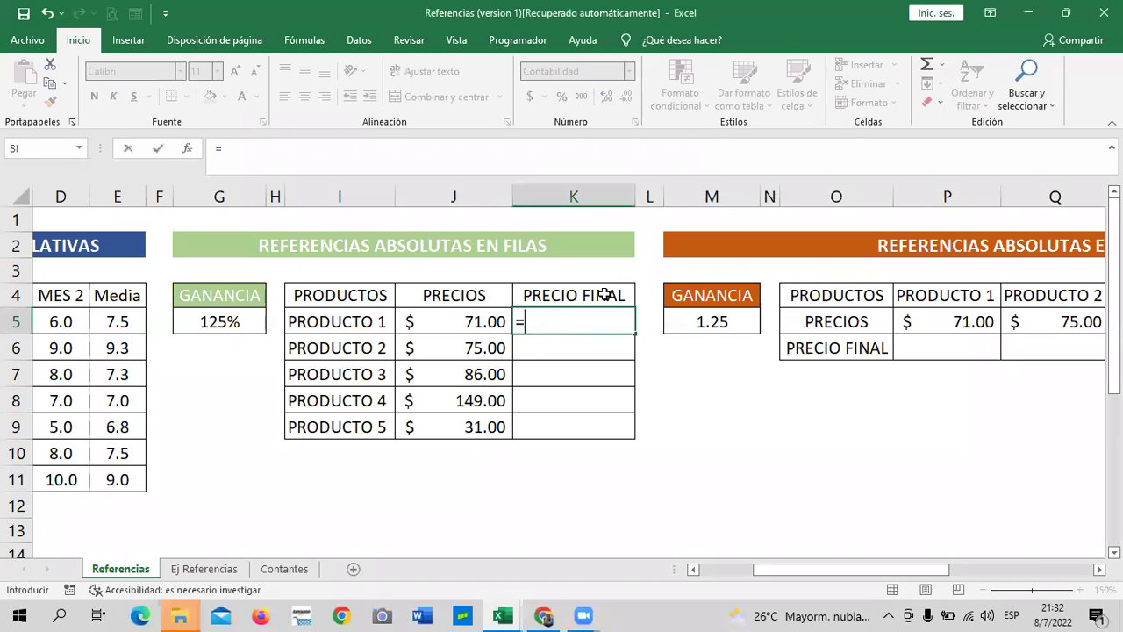
click(436, 322)
text(*)
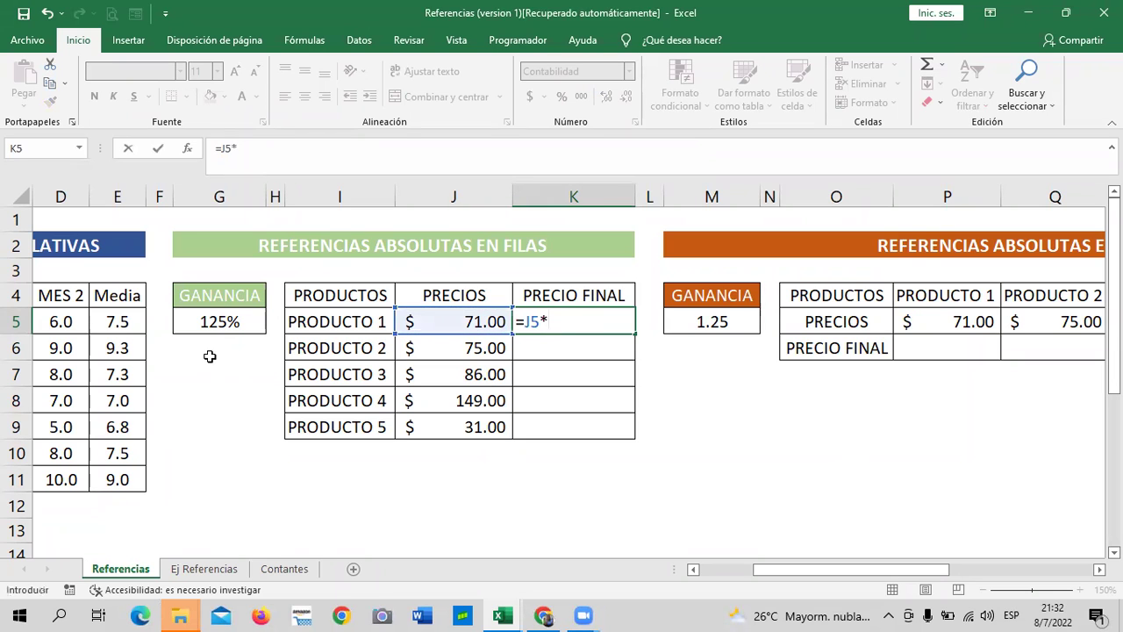
click(215, 323)
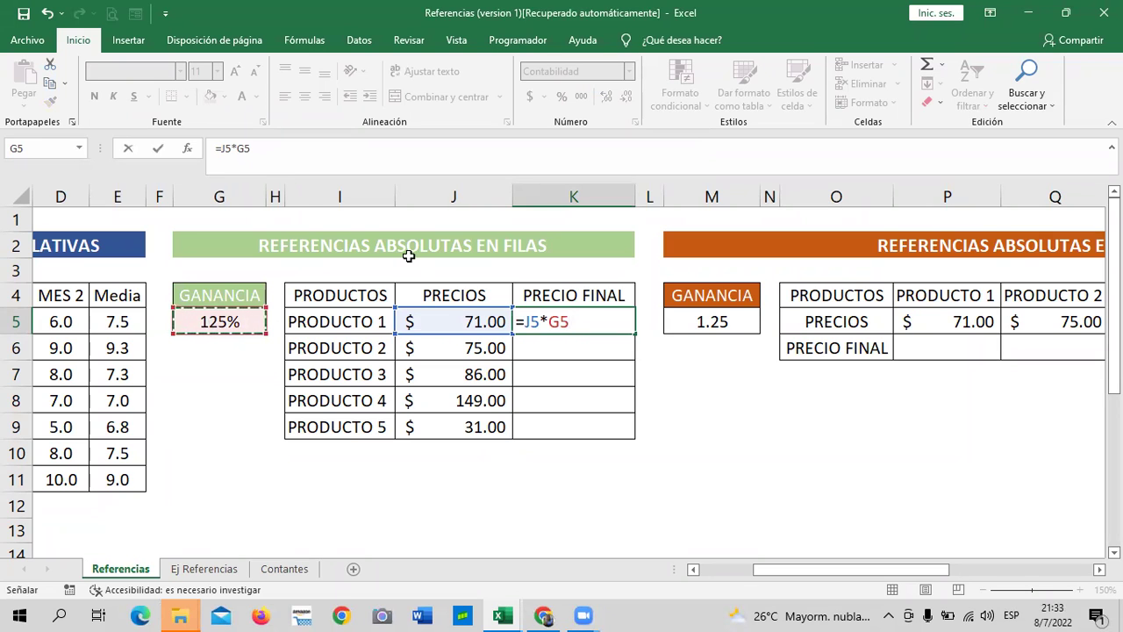
click(246, 148)
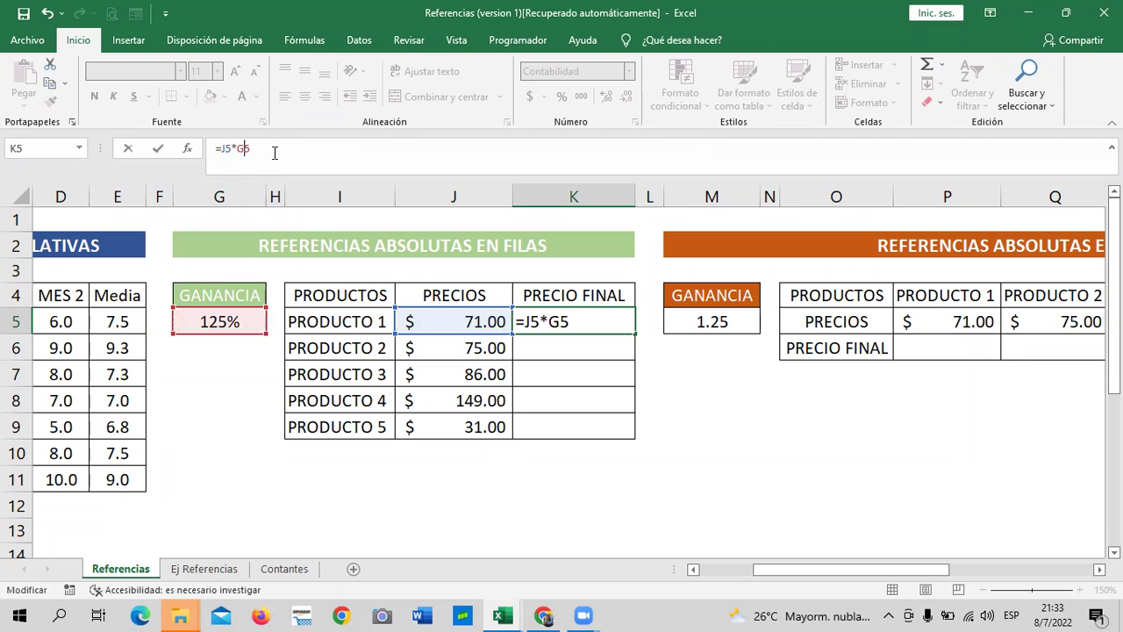
text($)
key(Return)
Fill the K5 formula down to K9 and review K9's copied references.
click(587, 315)
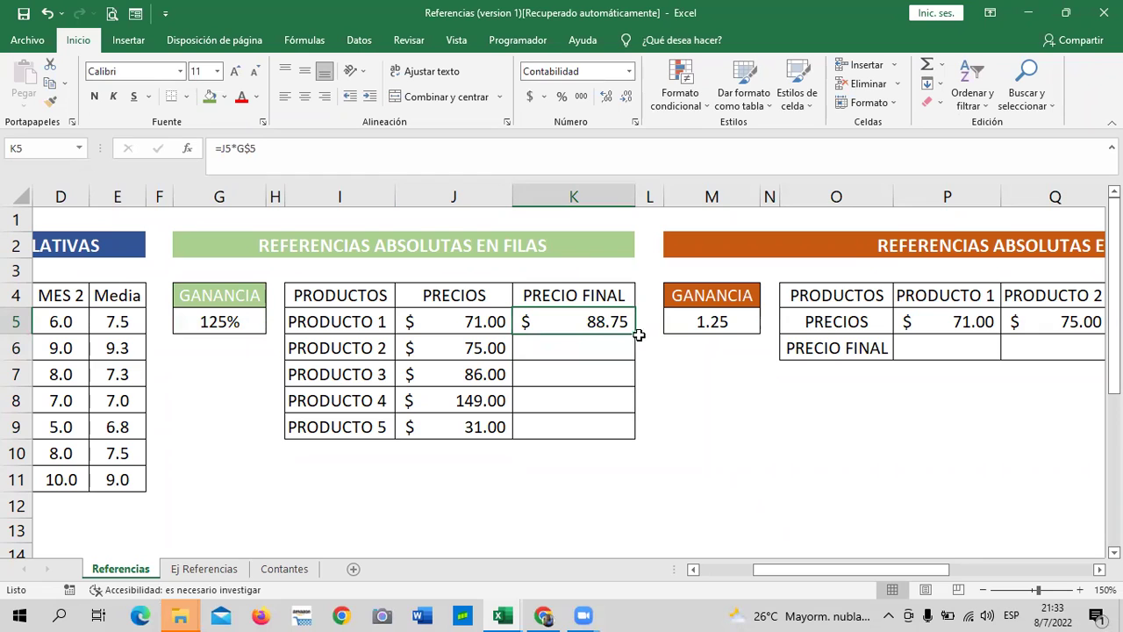
drag(638, 334, 638, 436)
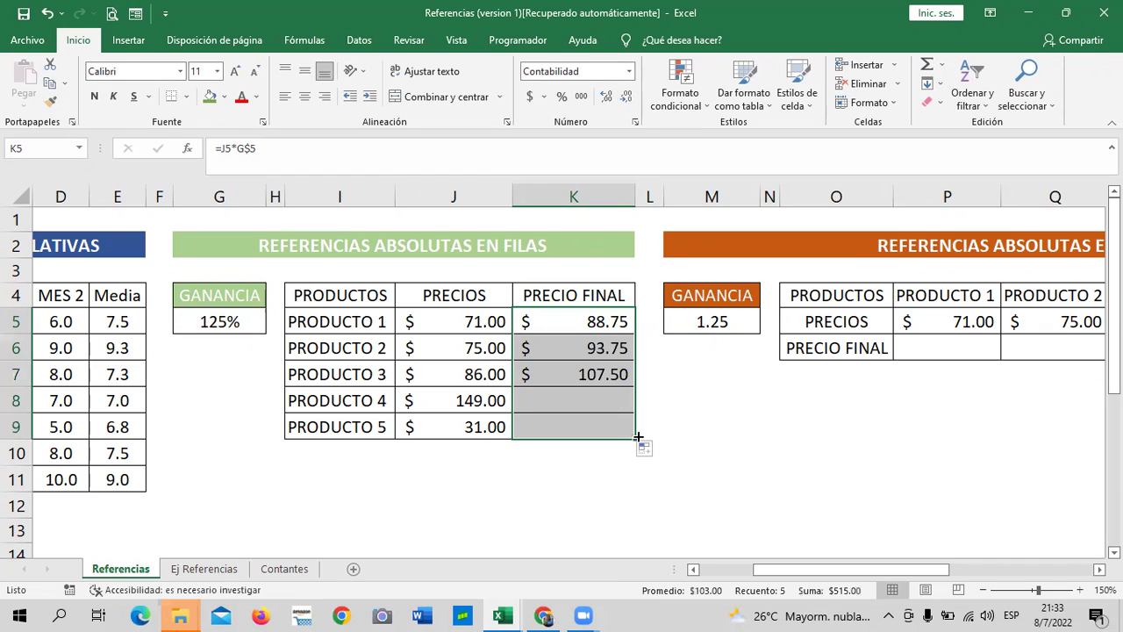
click(702, 427)
click(598, 425)
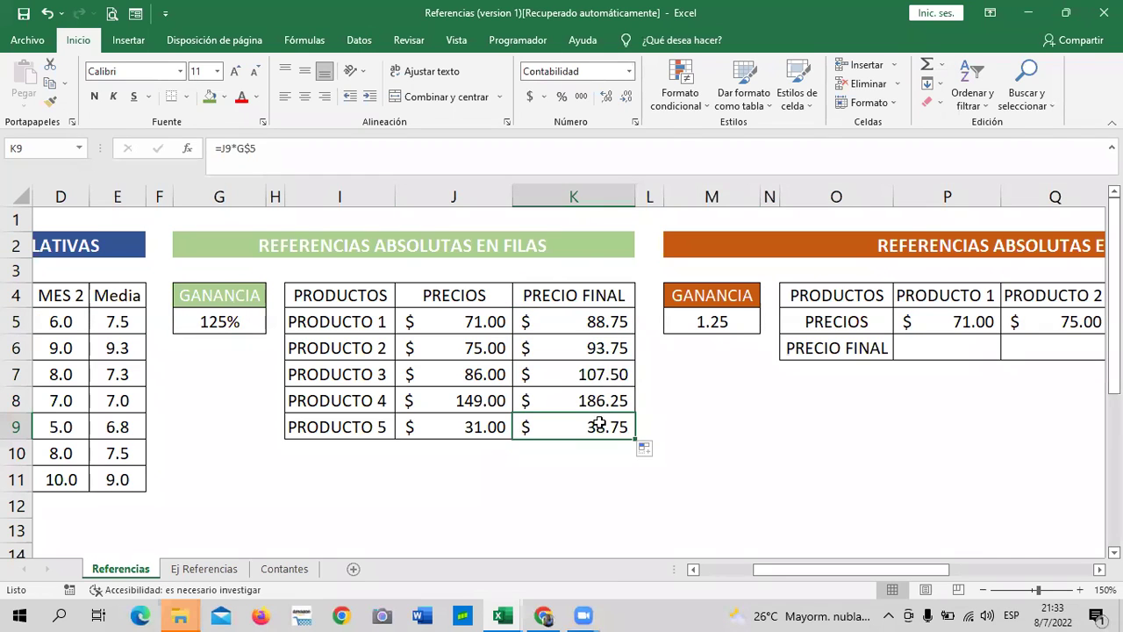
click(408, 140)
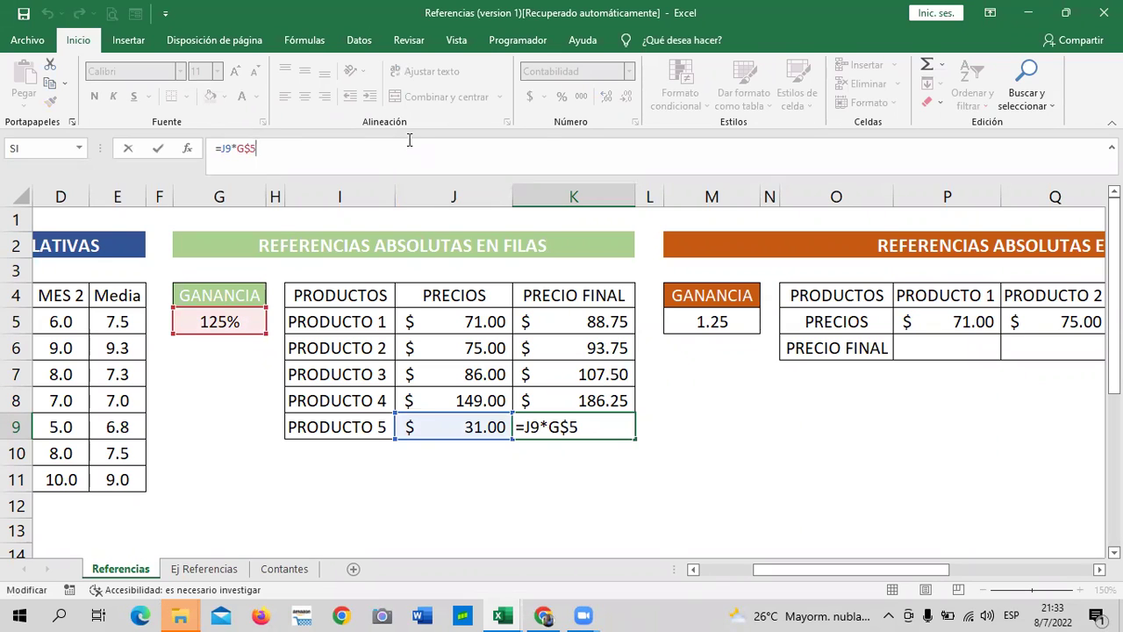
key(Return)
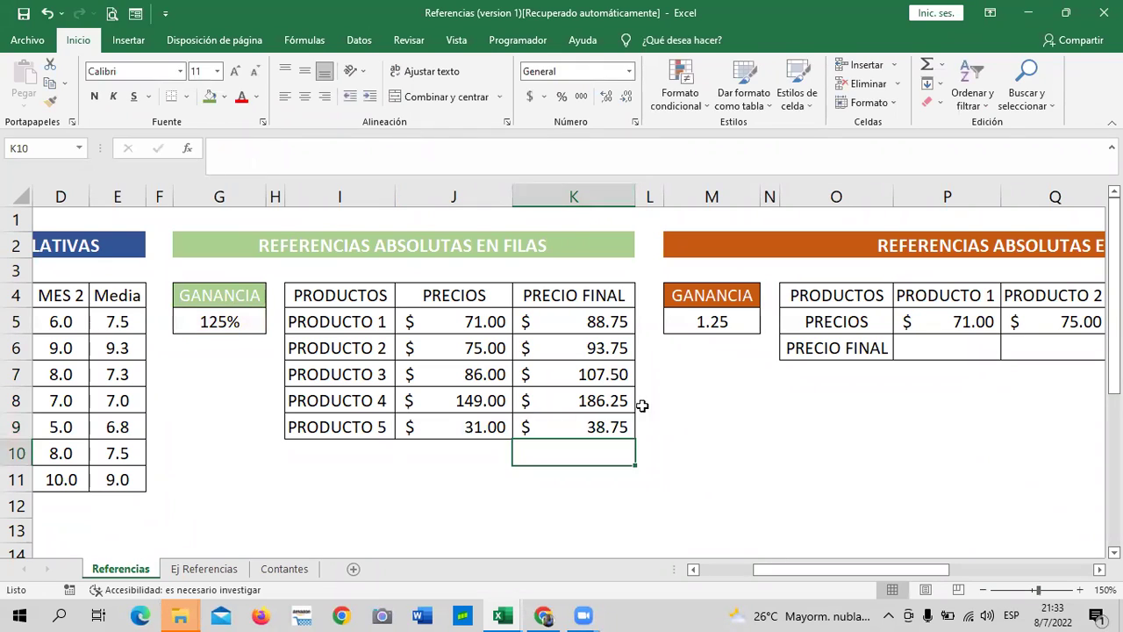
Check K7's references, then change K5 to the fully anchored =J5*$G$5.
click(593, 373)
click(431, 150)
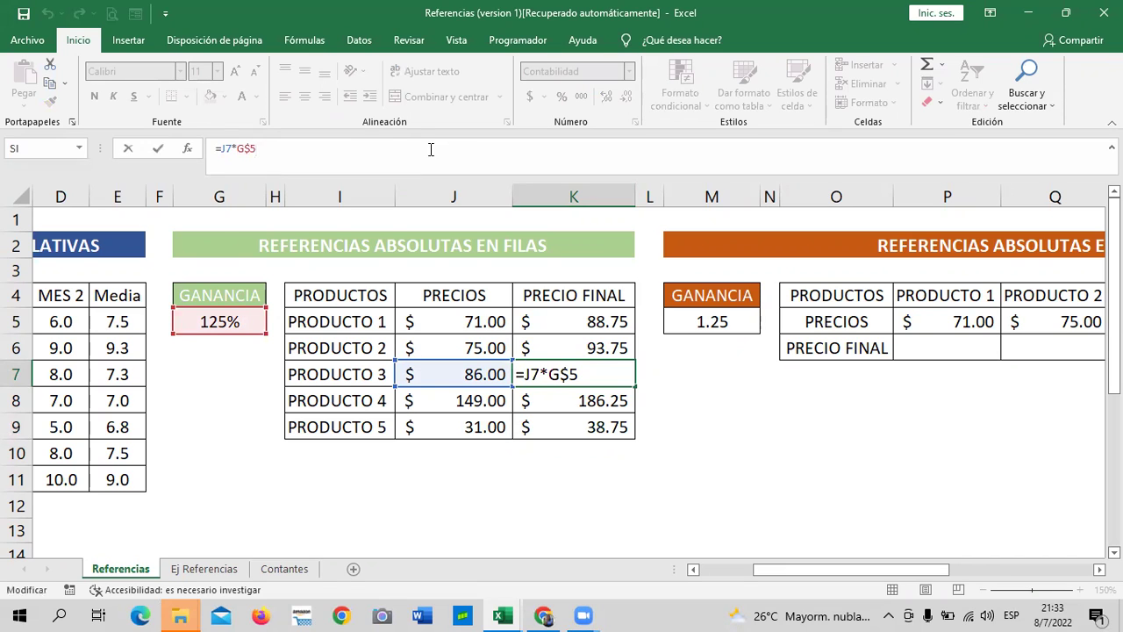
key(Return)
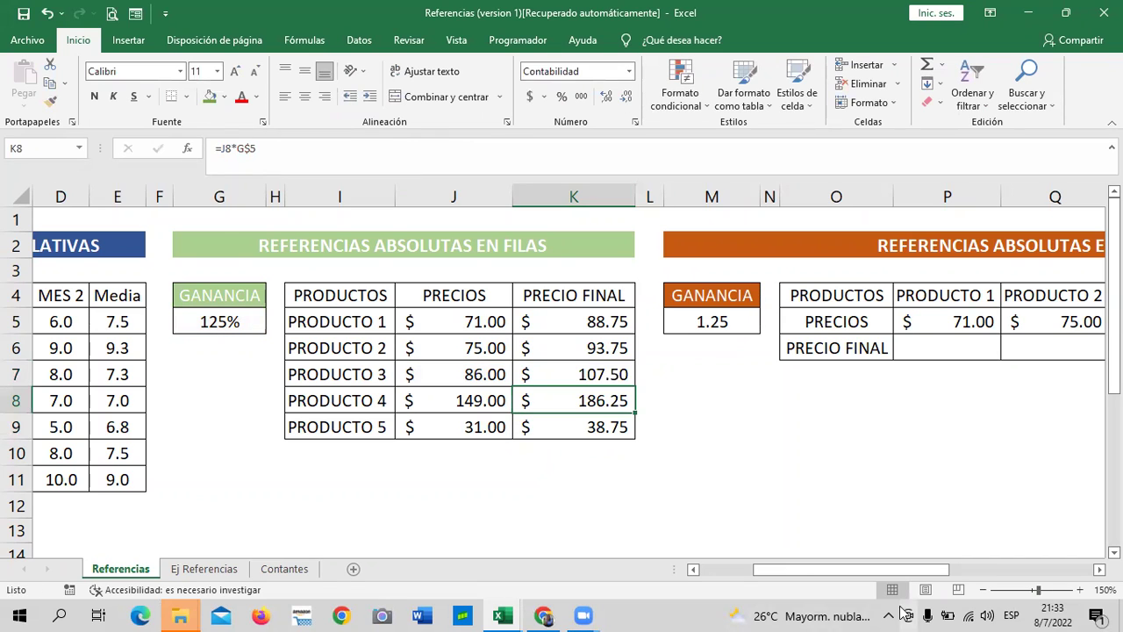
click(615, 322)
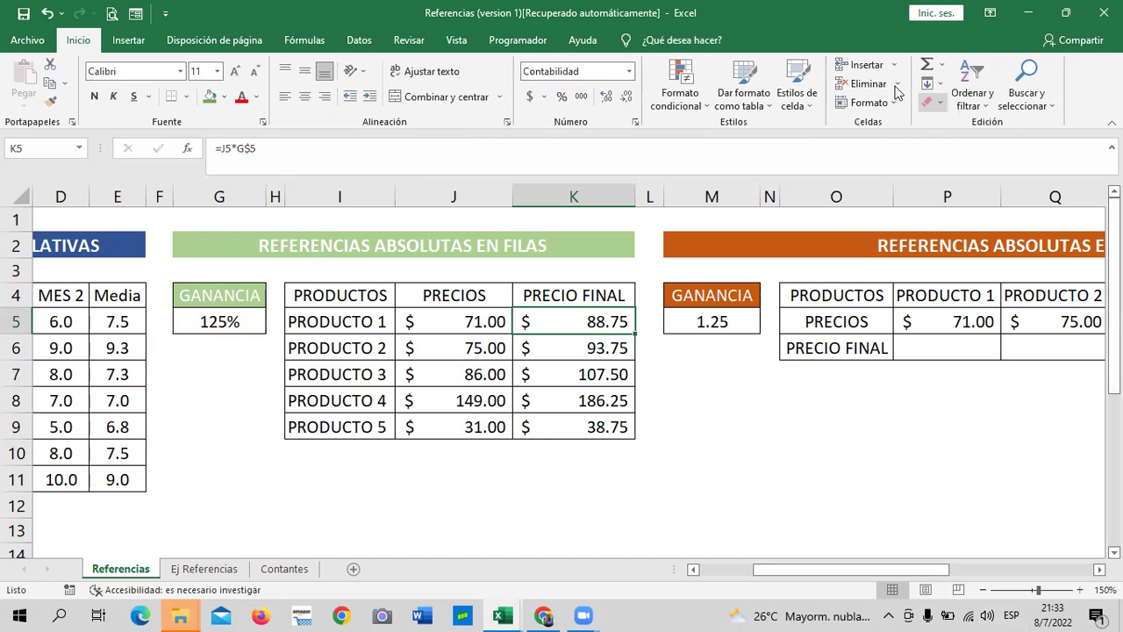
click(238, 148)
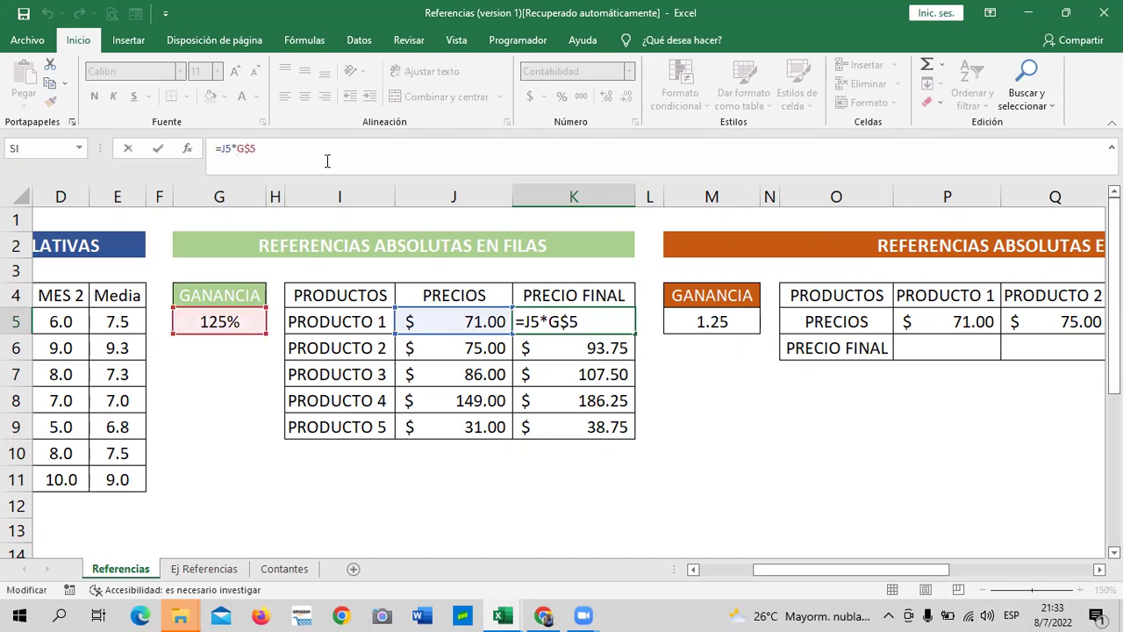
text($)
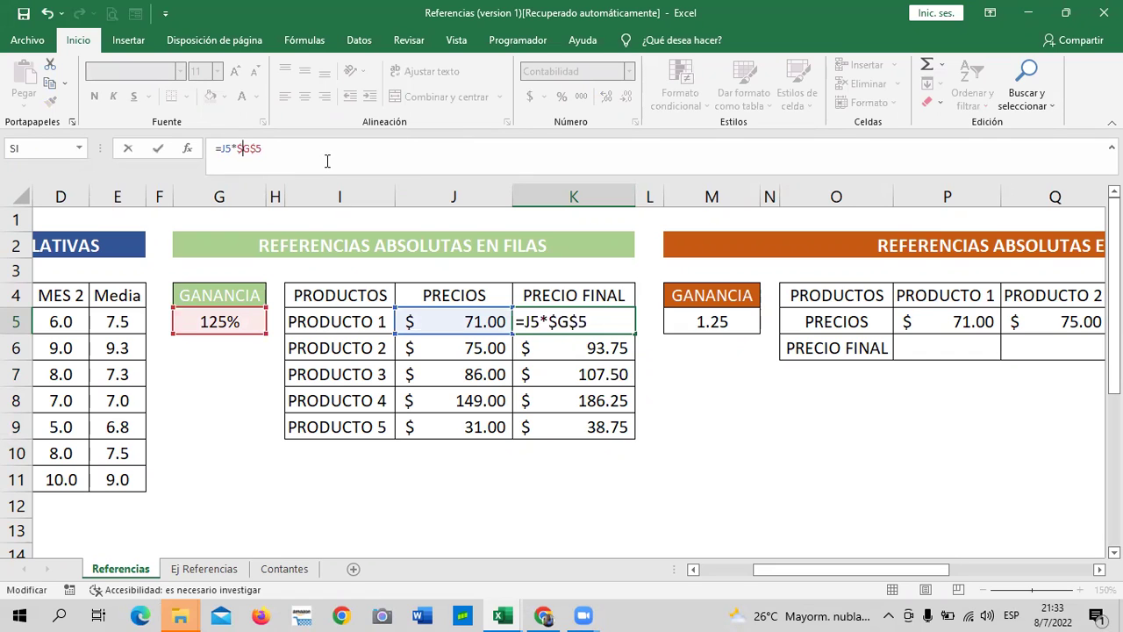
key(ctrl+Return)
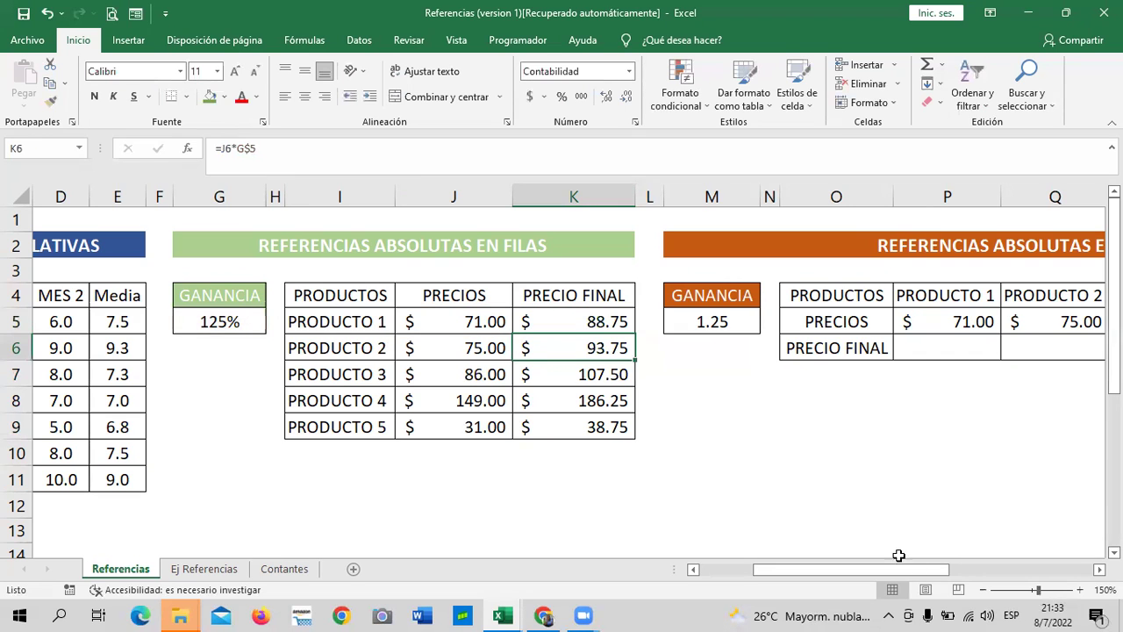
Refill =J5*$G$5 down to K9 and verify G5 and K5.
drag(635, 335, 647, 437)
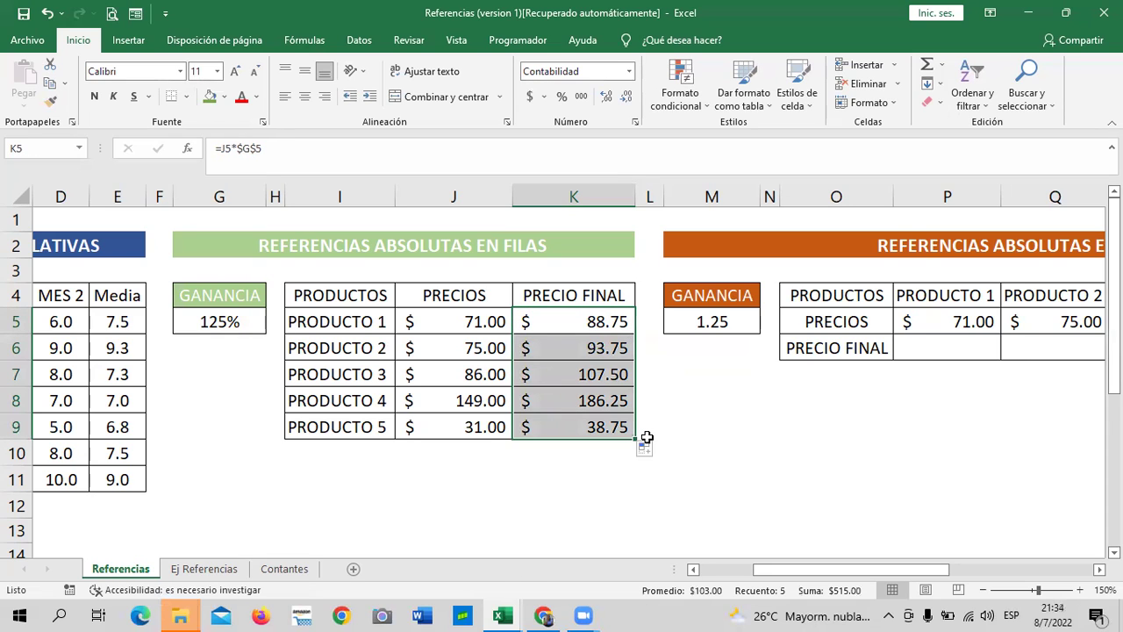
click(746, 454)
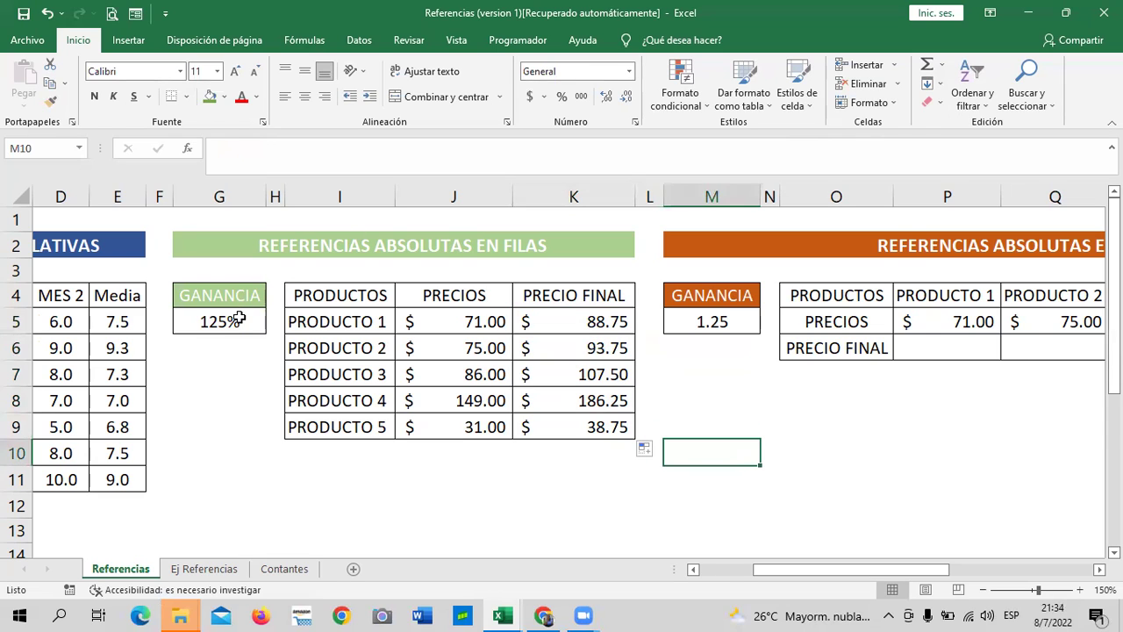
click(236, 320)
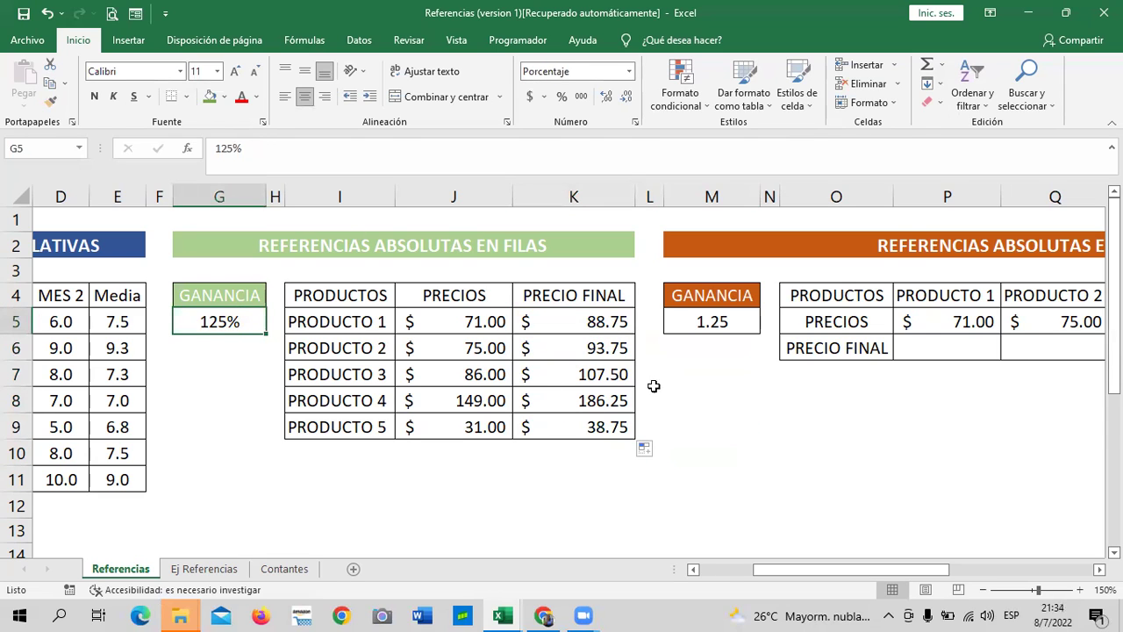
click(587, 323)
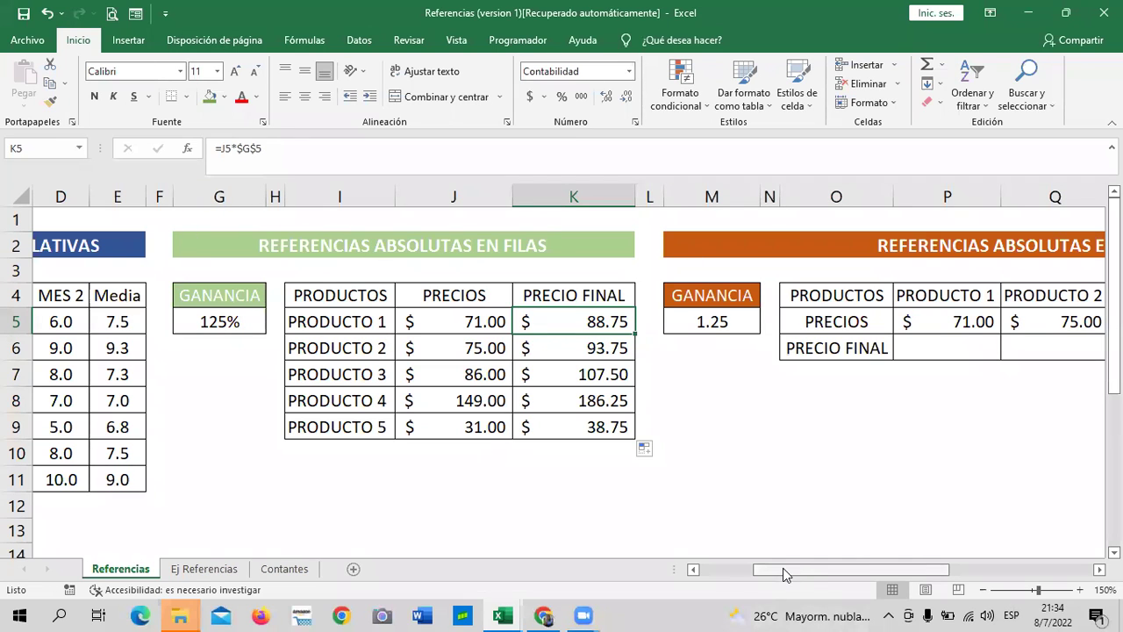
Scroll right to show the REFERENCIAS ABSOLUTAS EN COLUMNAS table in columns J–U.
drag(783, 568, 891, 586)
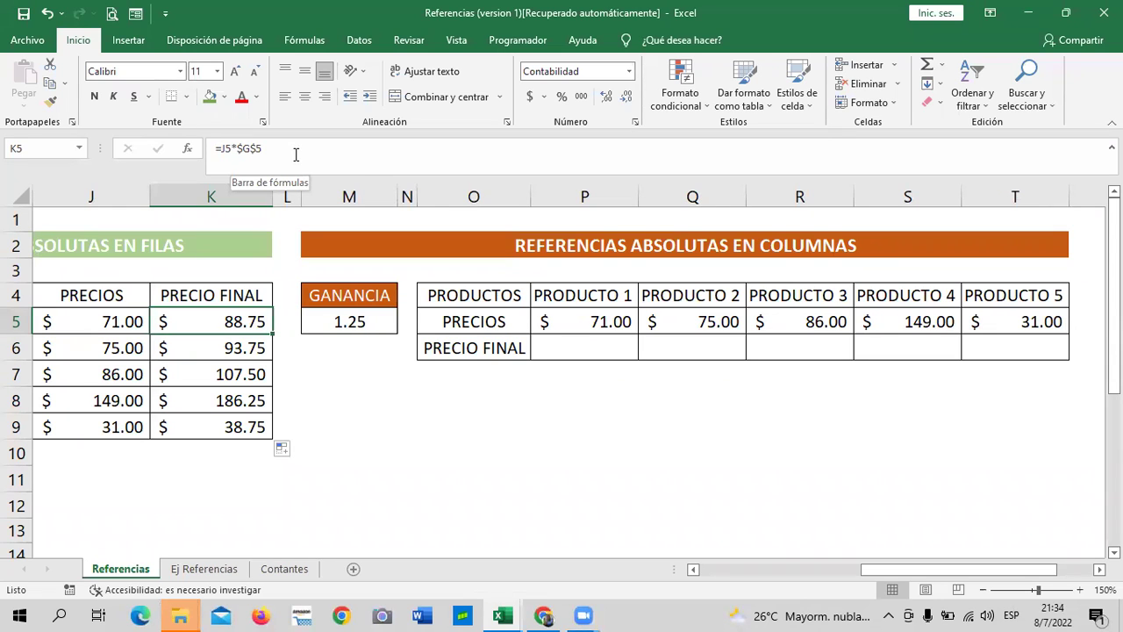
click(799, 480)
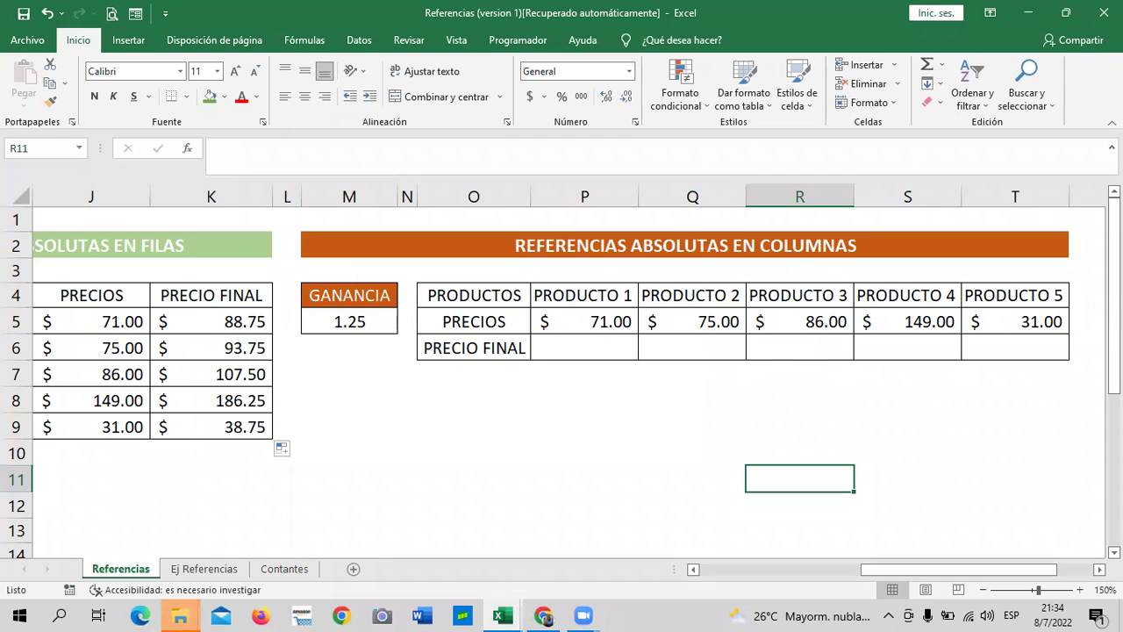
Enter =P5*M5 in P6 and fill it right to T6.
click(558, 351)
text(=)
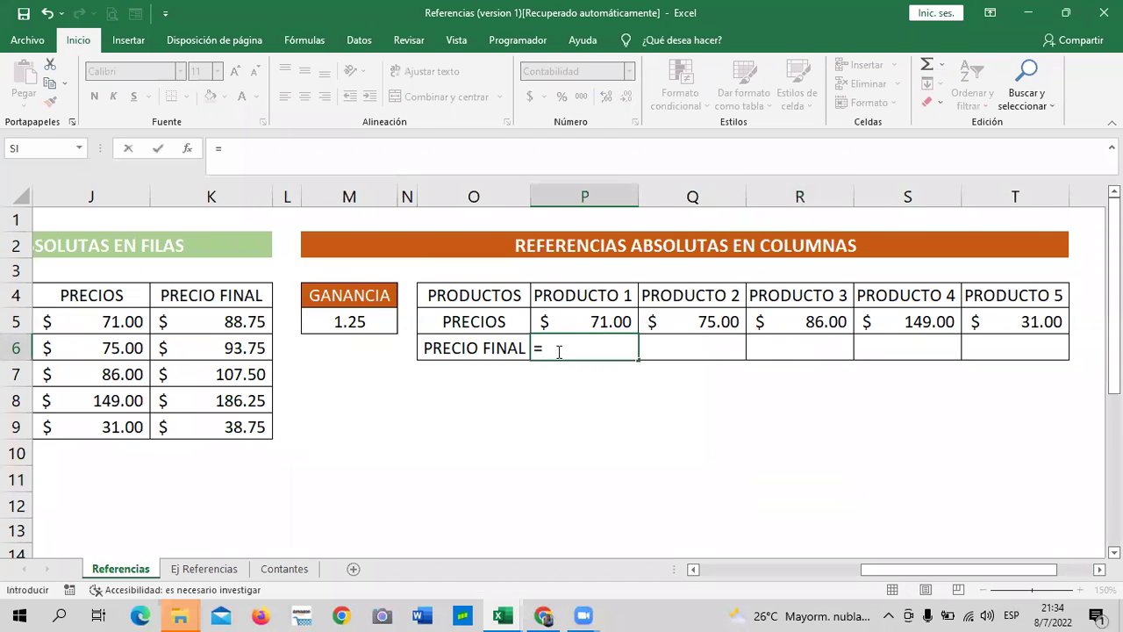
click(568, 323)
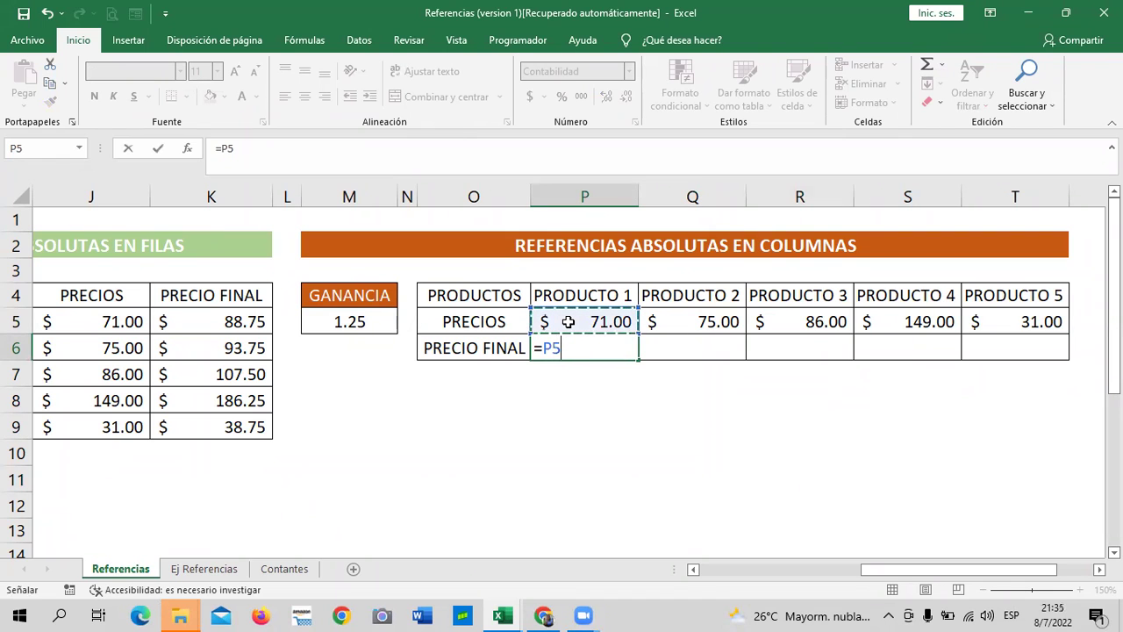
text(*)
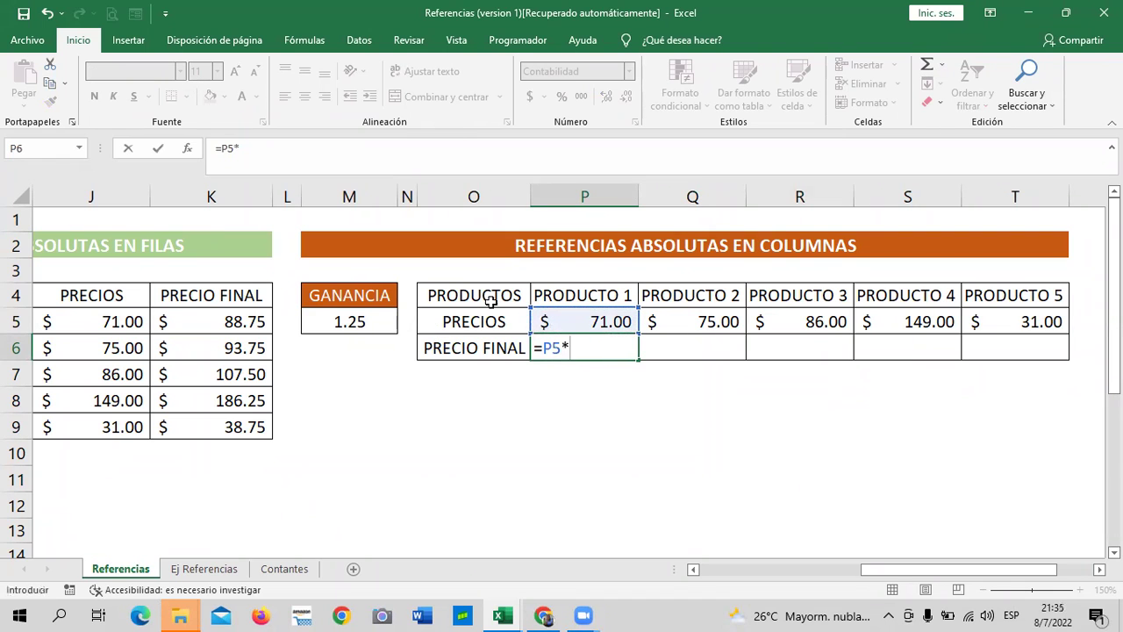
click(350, 321)
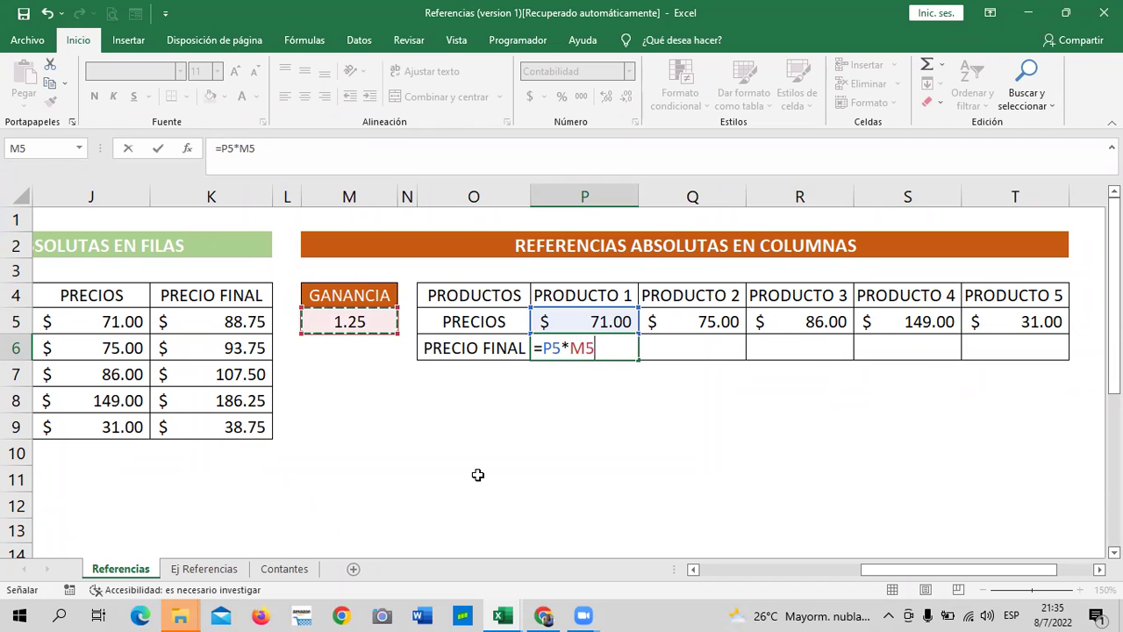
key(Return)
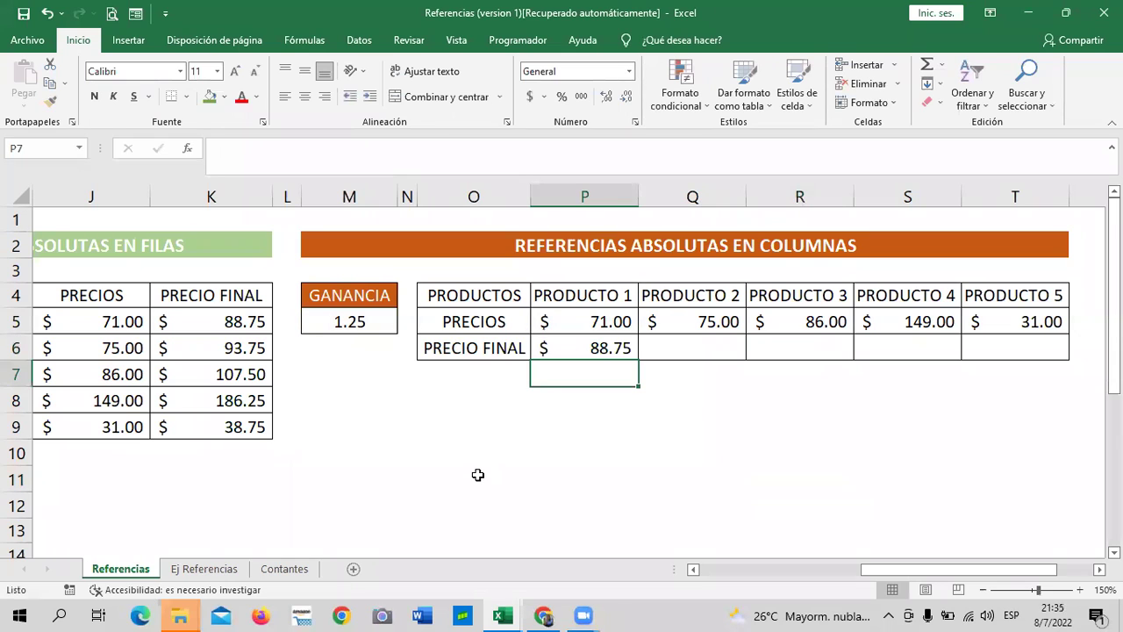
click(593, 341)
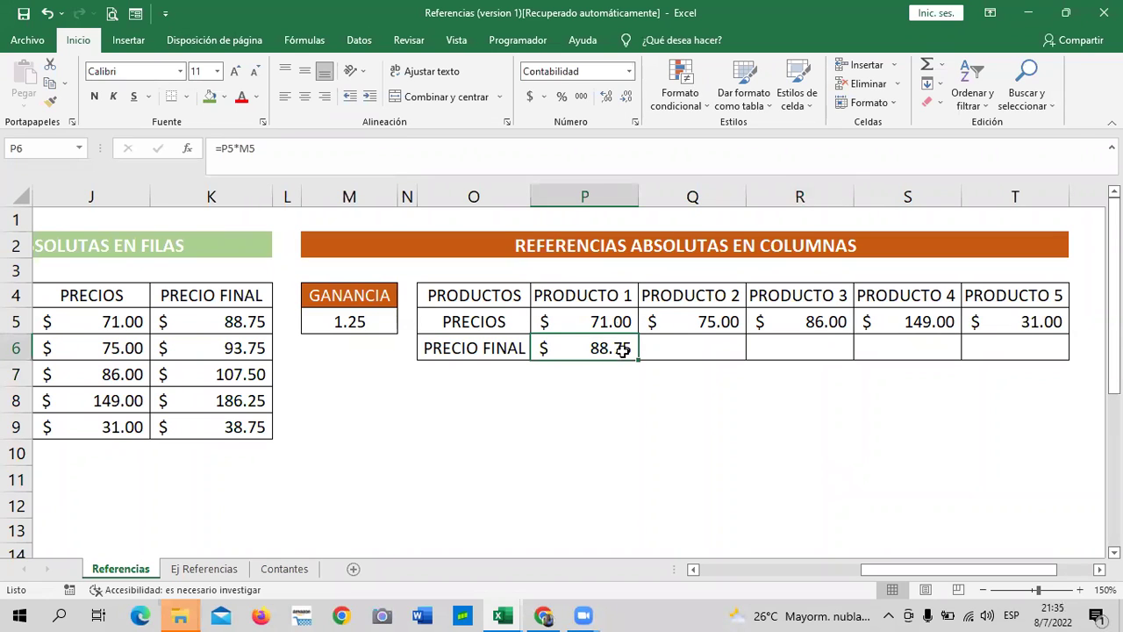
drag(638, 360, 1049, 363)
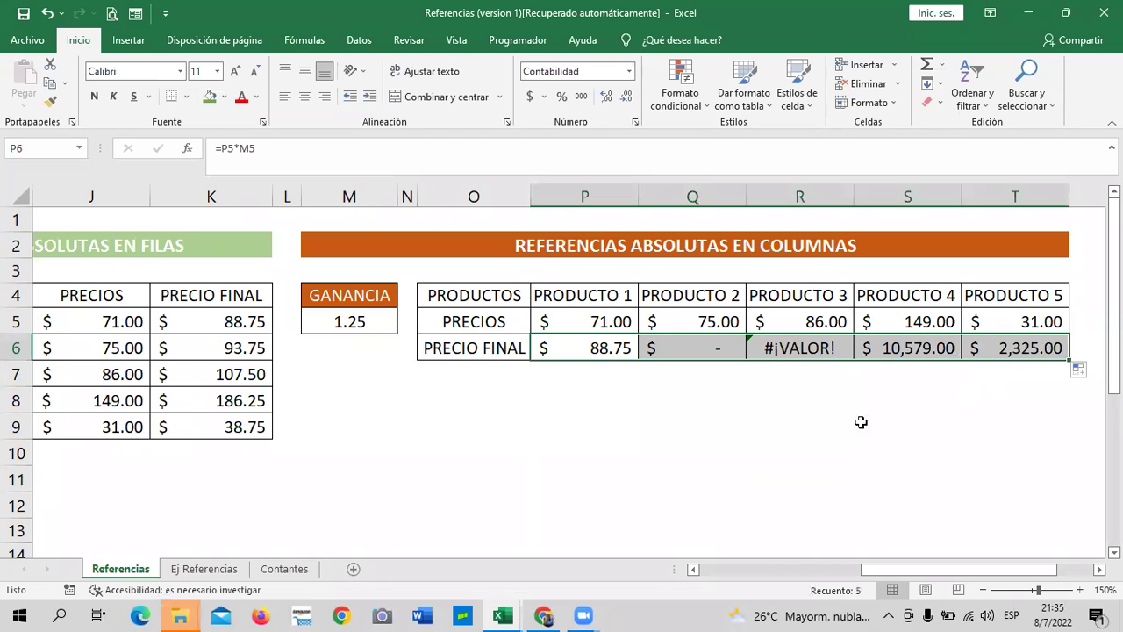
click(759, 443)
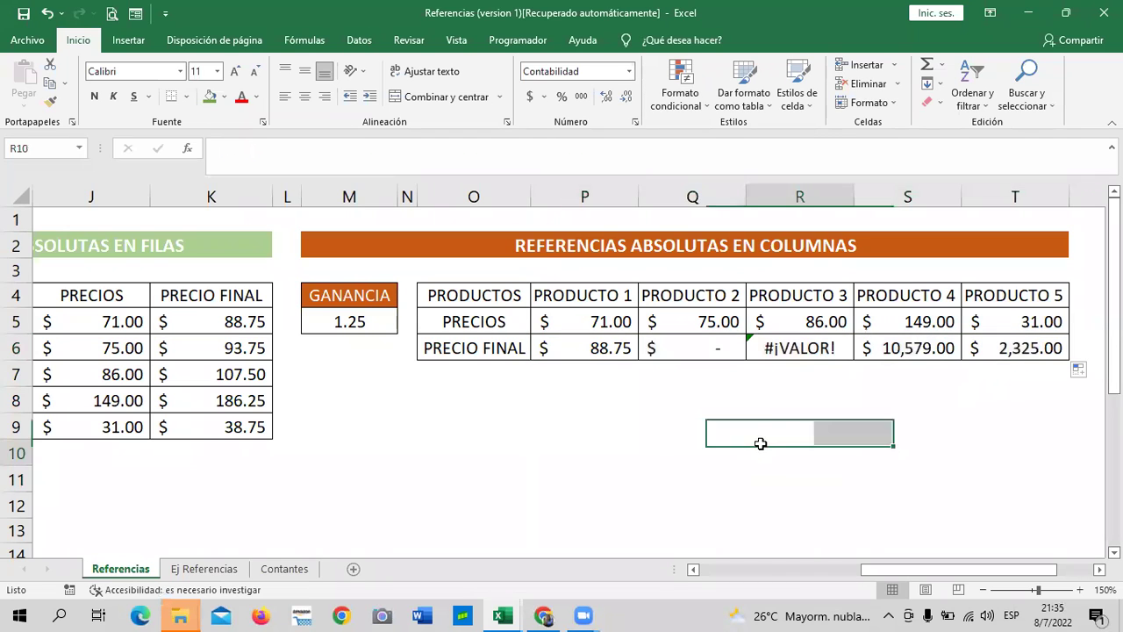
Inspect the faulty copied formulas in Q6–T6 and select Q6:T6.
click(697, 348)
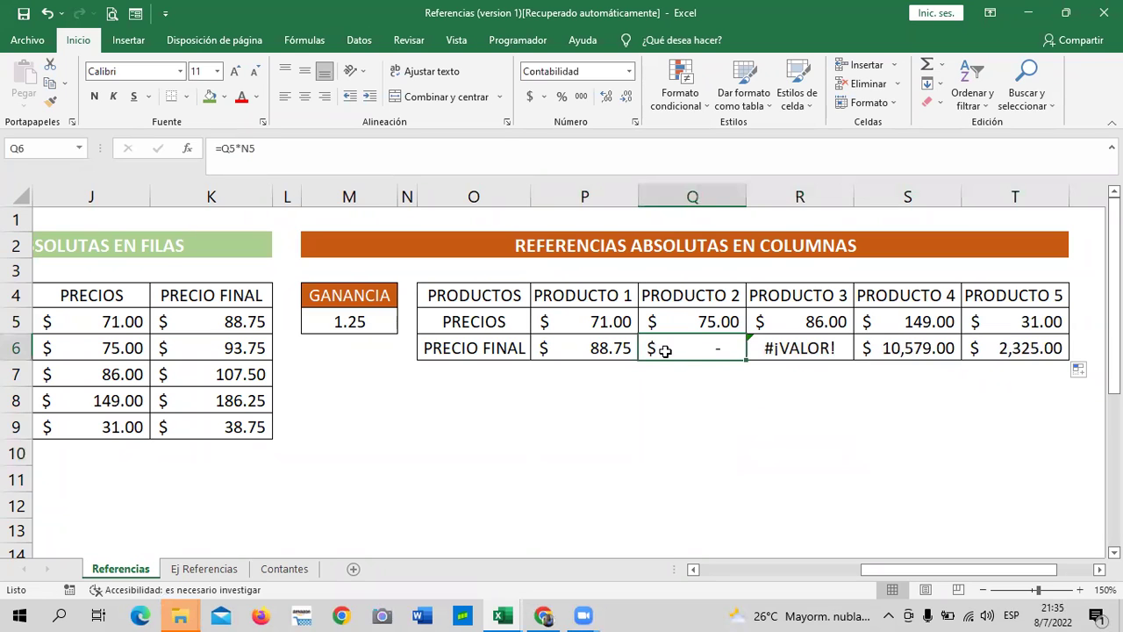
click(573, 159)
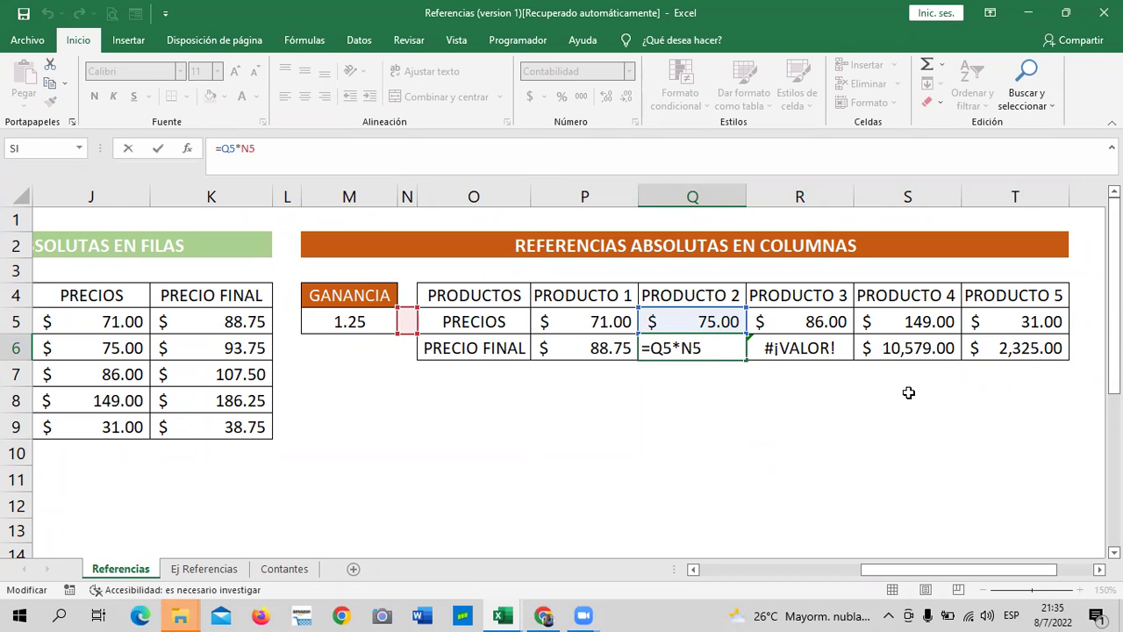
click(707, 355)
key(Return)
click(805, 348)
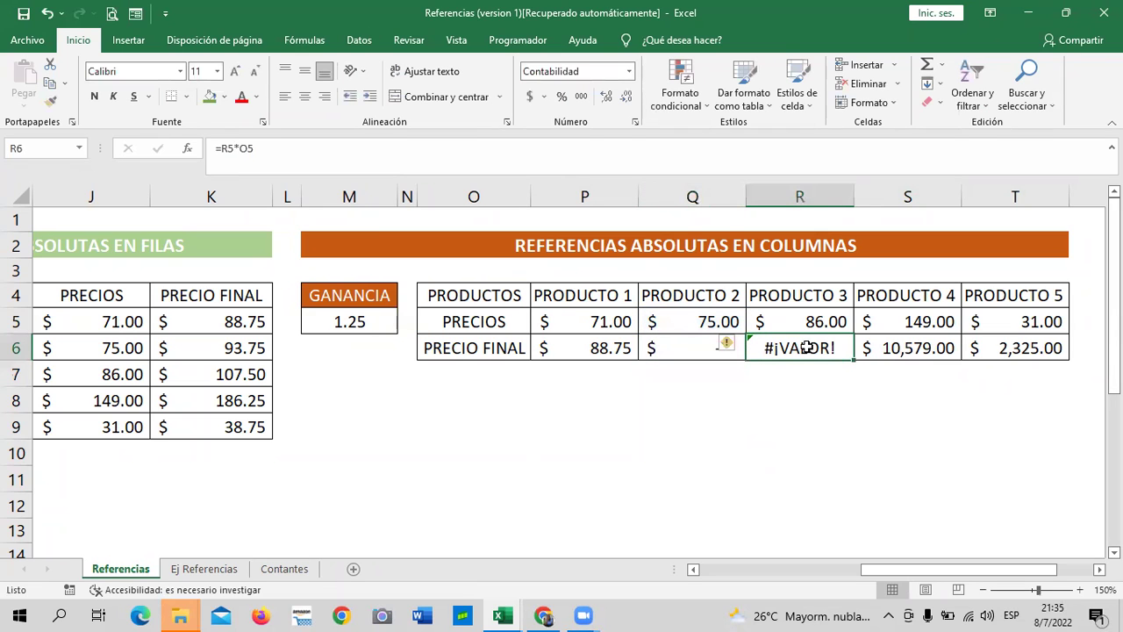
click(568, 149)
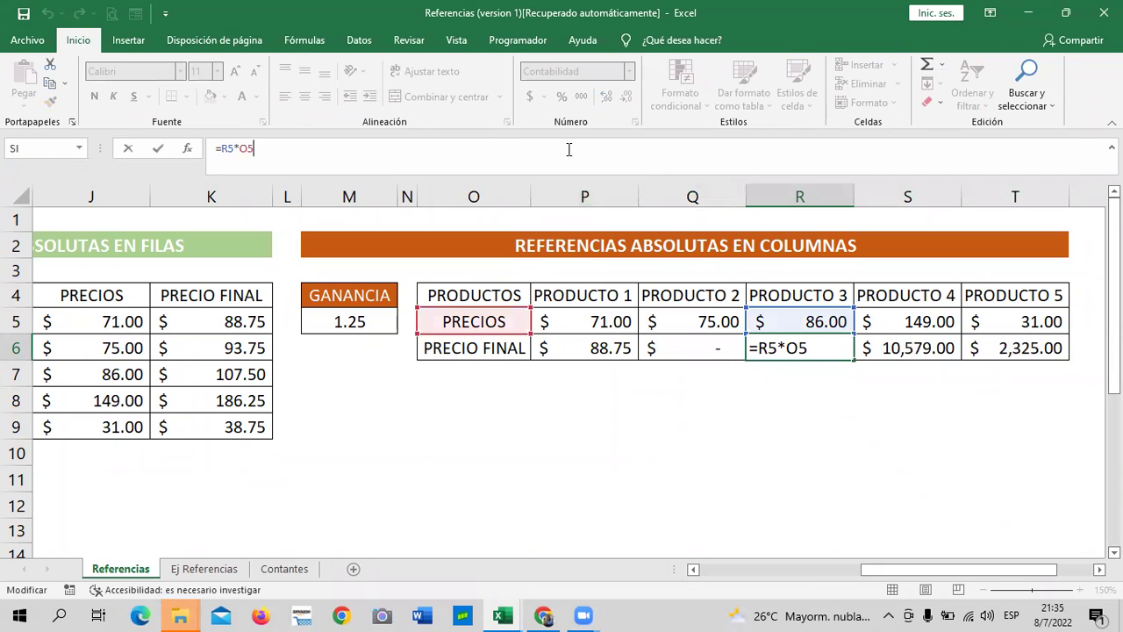
key(Return)
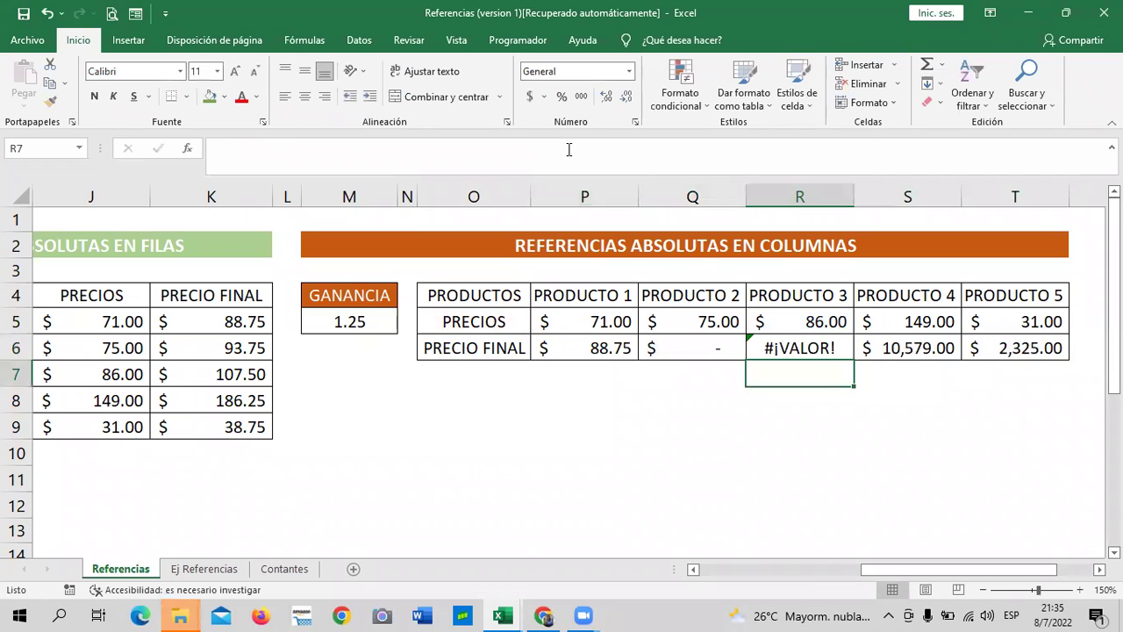
click(916, 344)
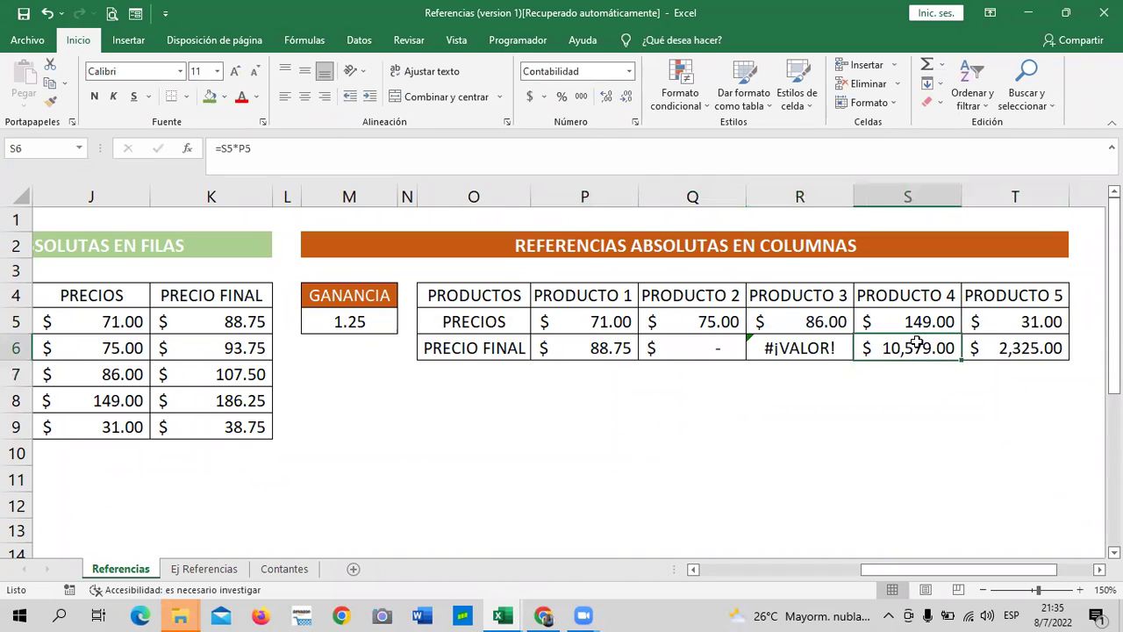
click(412, 152)
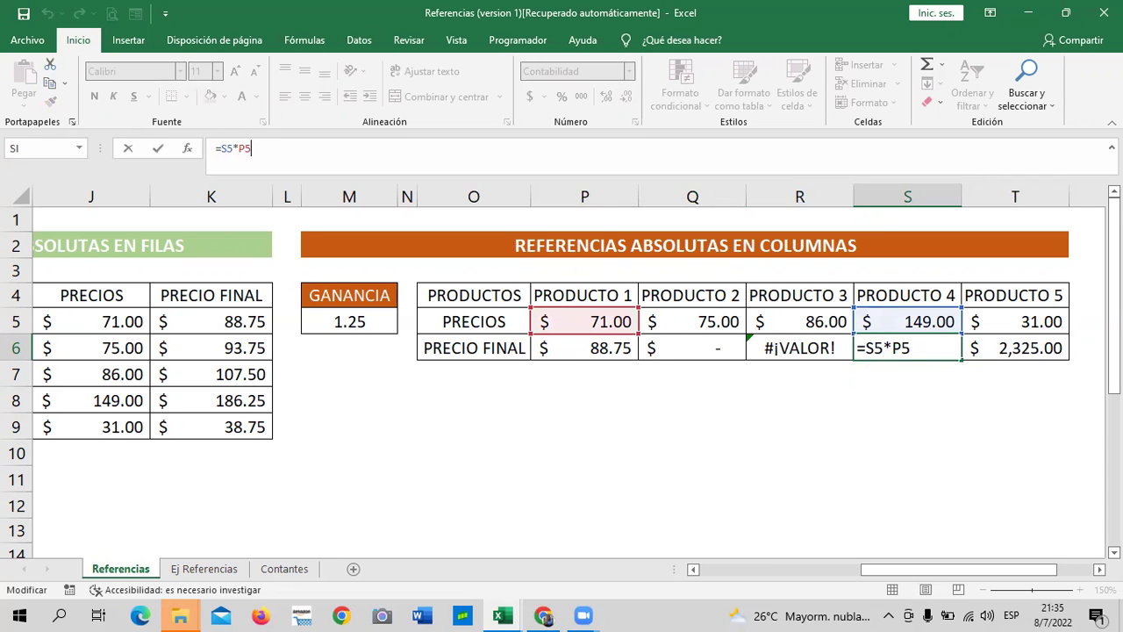
click(1014, 353)
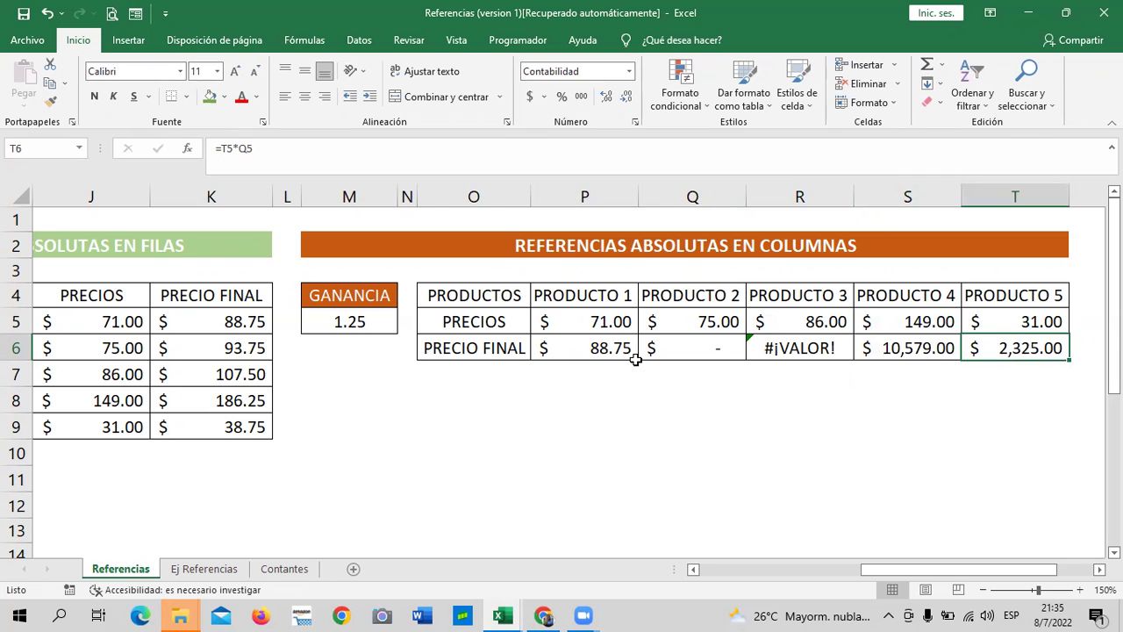
click(655, 418)
drag(605, 351, 1004, 343)
Clear Q6:T6 and change P6's formula to =P5*$M$5.
key(Delete)
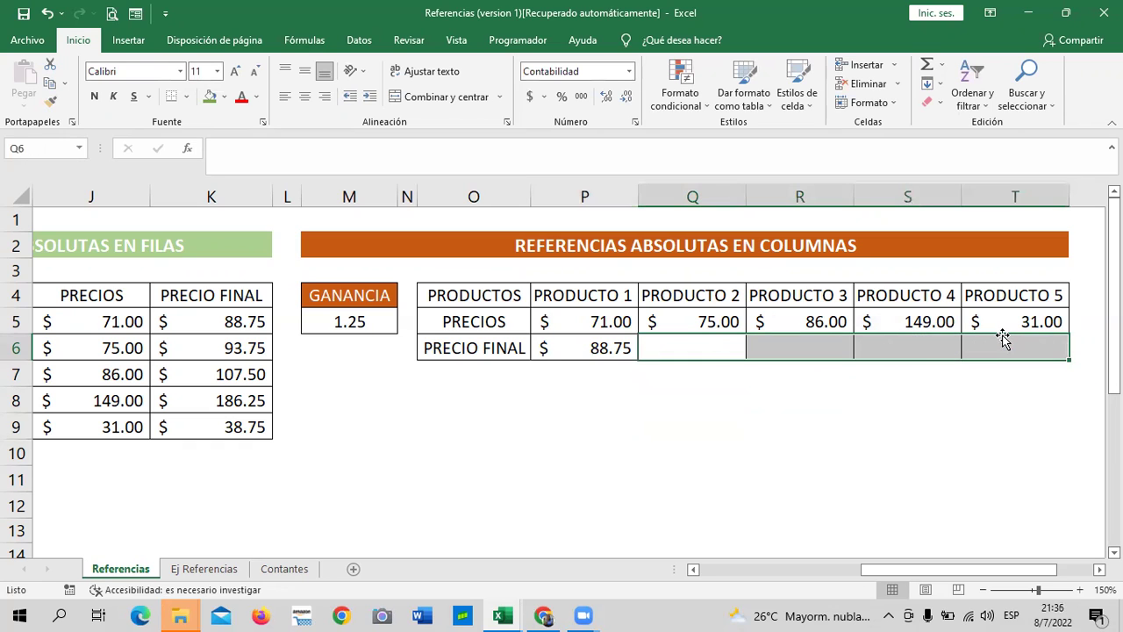
click(706, 423)
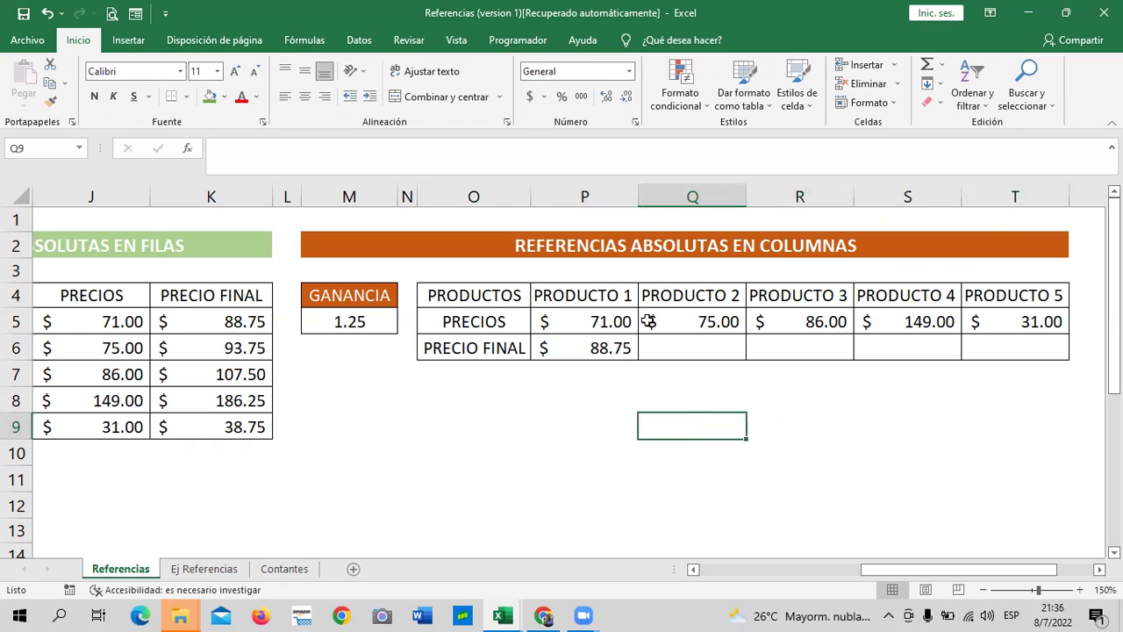
click(591, 344)
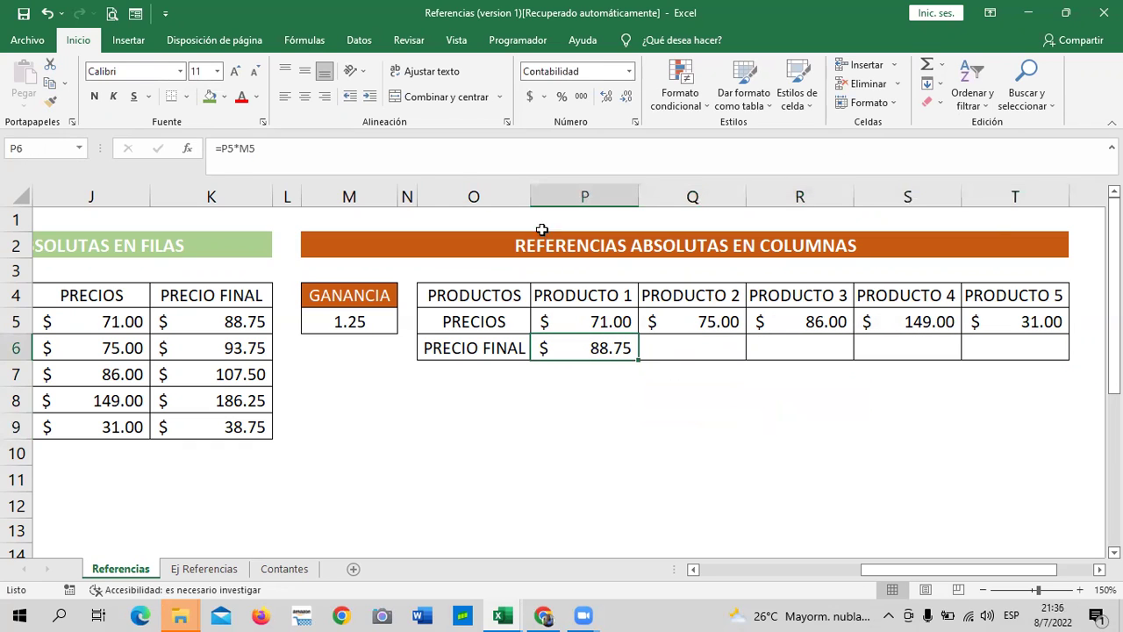
click(240, 150)
text($)
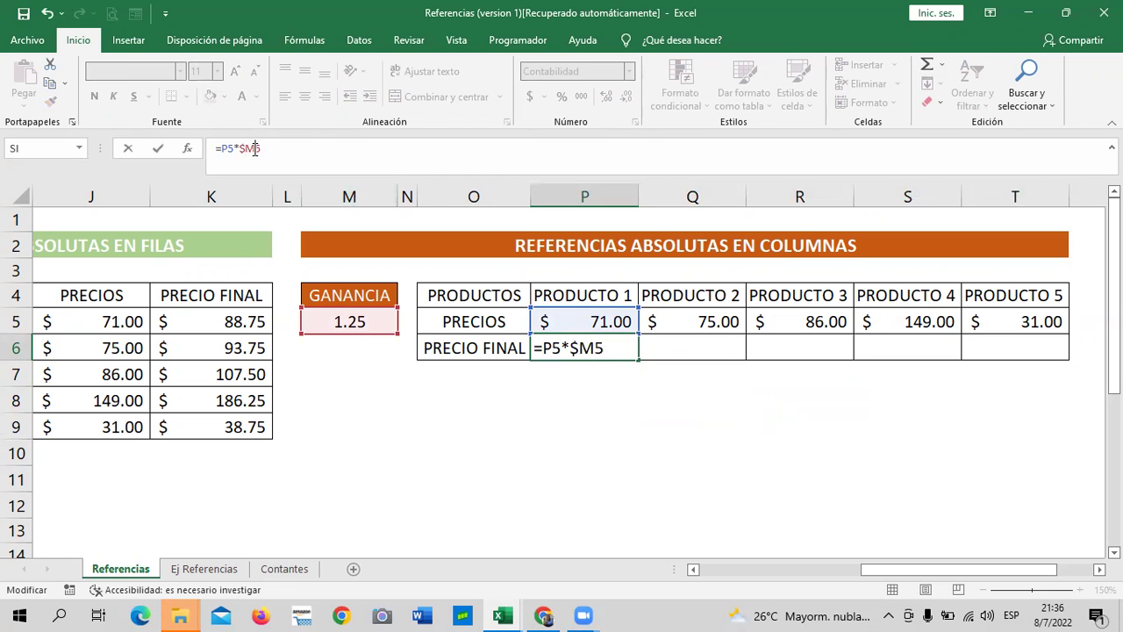
text($)
click(662, 428)
Fill =P5*$M$5 across to T6 and check R6's result.
click(604, 349)
drag(639, 360, 1063, 360)
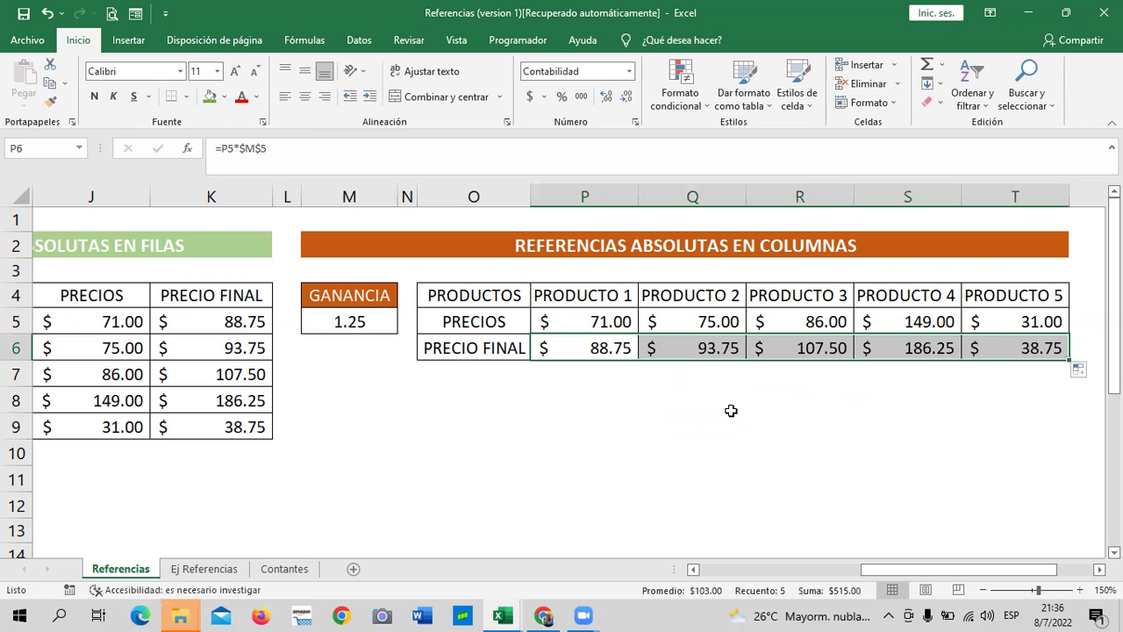
click(787, 435)
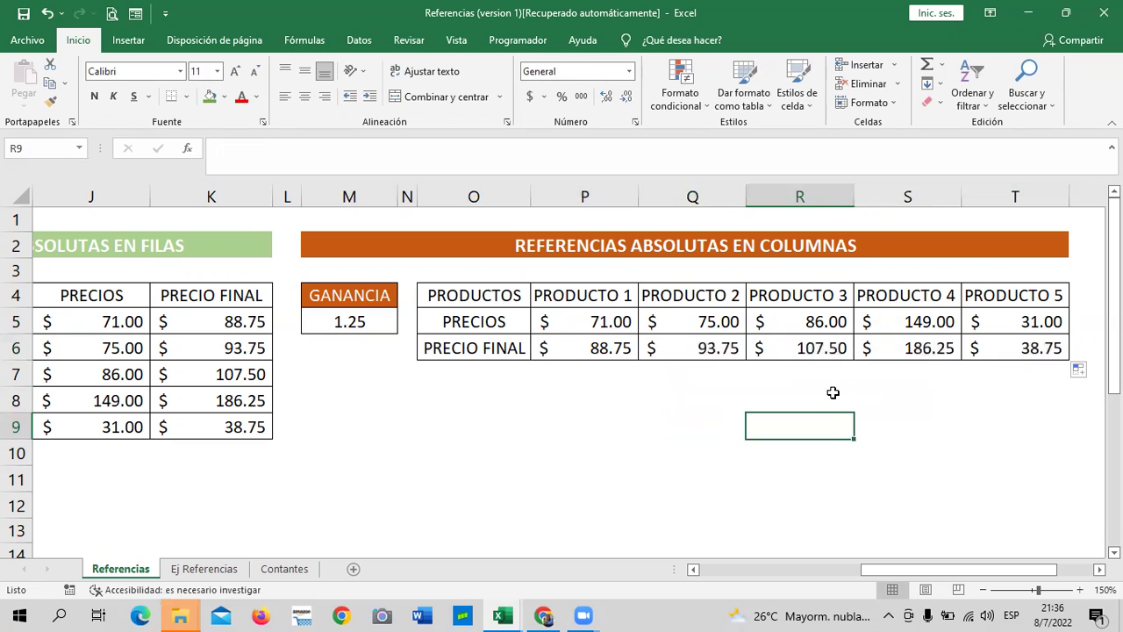
click(795, 353)
click(548, 149)
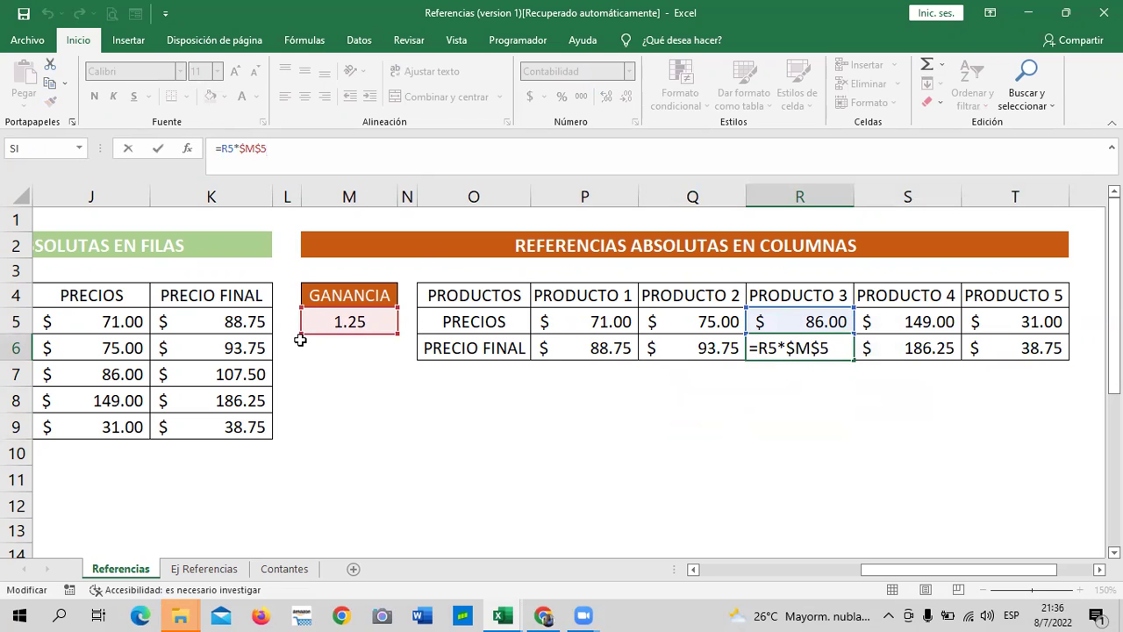
click(1016, 348)
click(502, 147)
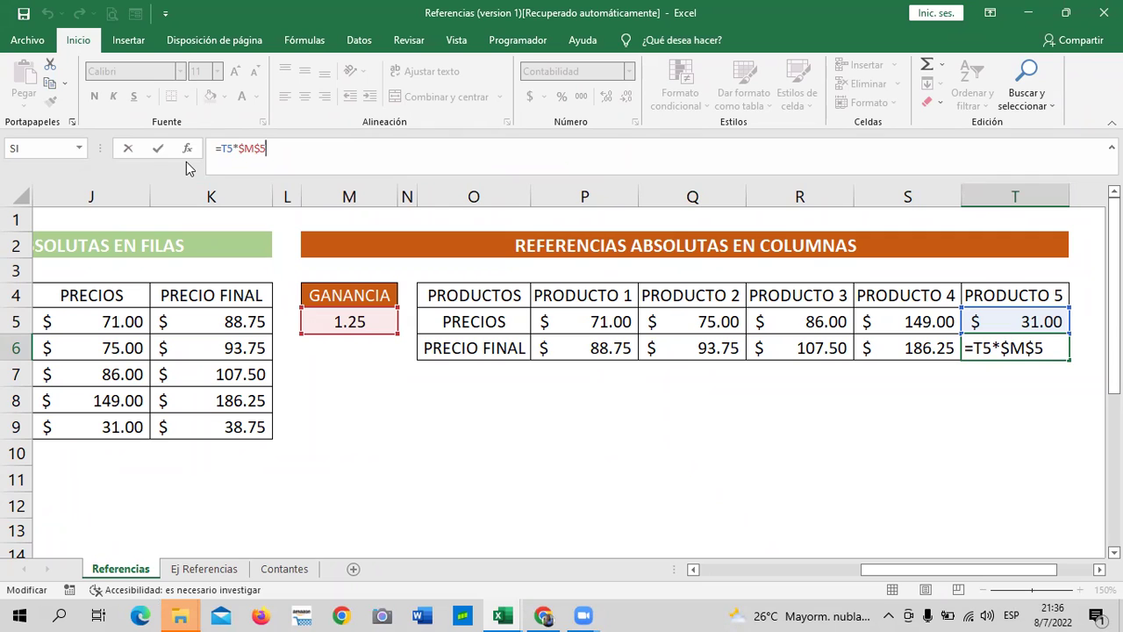
key(Return)
click(477, 433)
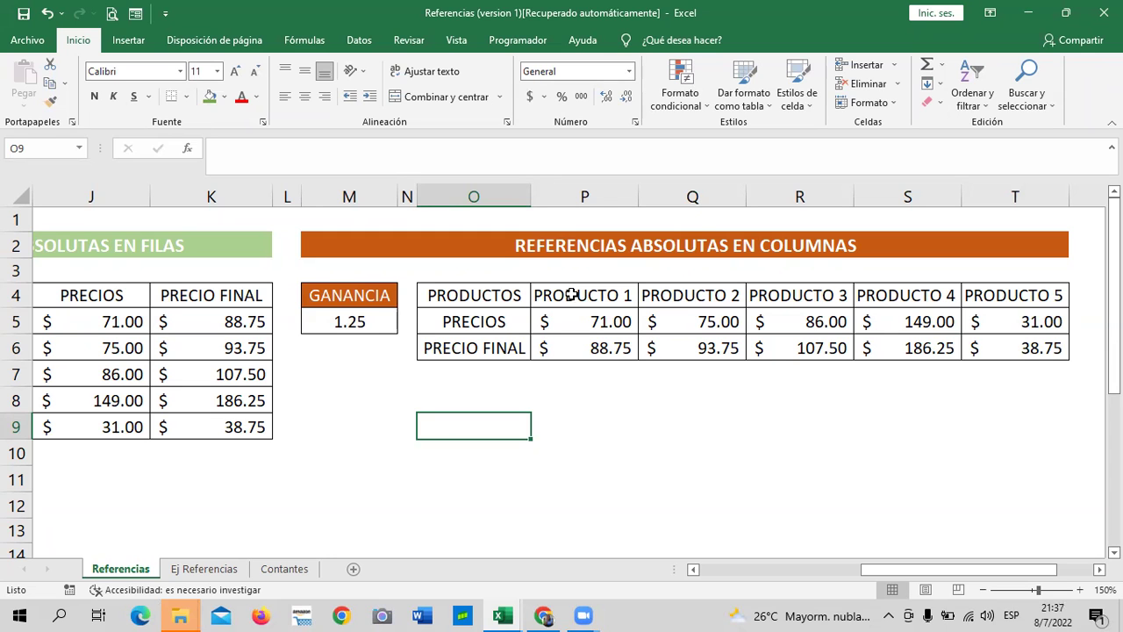
Look over the finished Referencias sheet, then go to the Ej Referencias sheet.
scroll(117, 427, down, 2)
scroll(115, 399, up, 1)
scroll(120, 443, up, 1)
scroll(112, 318, down, 3)
scroll(113, 319, up, 2)
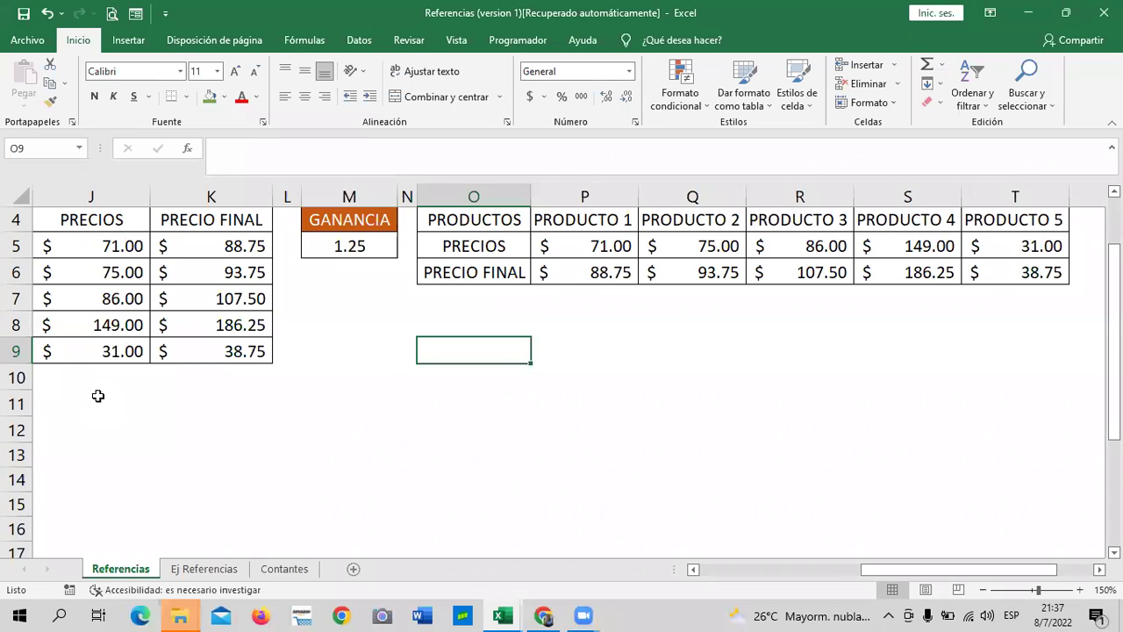
click(654, 376)
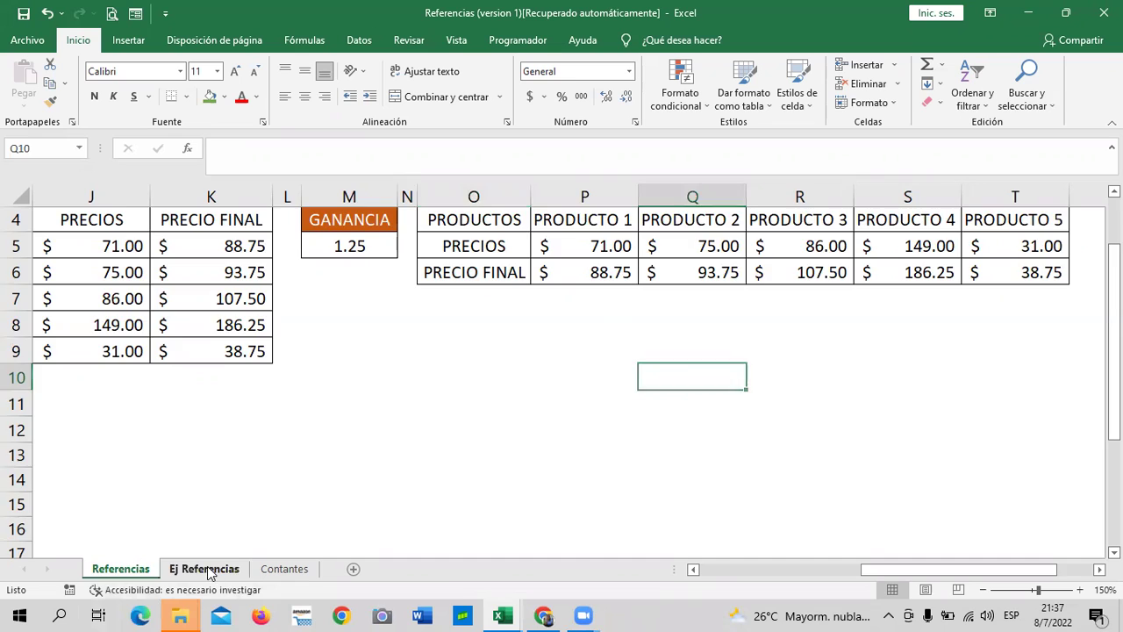
click(209, 571)
Enter the headers ISSS, RENTA and AFP in D4, E4 and F4.
click(786, 467)
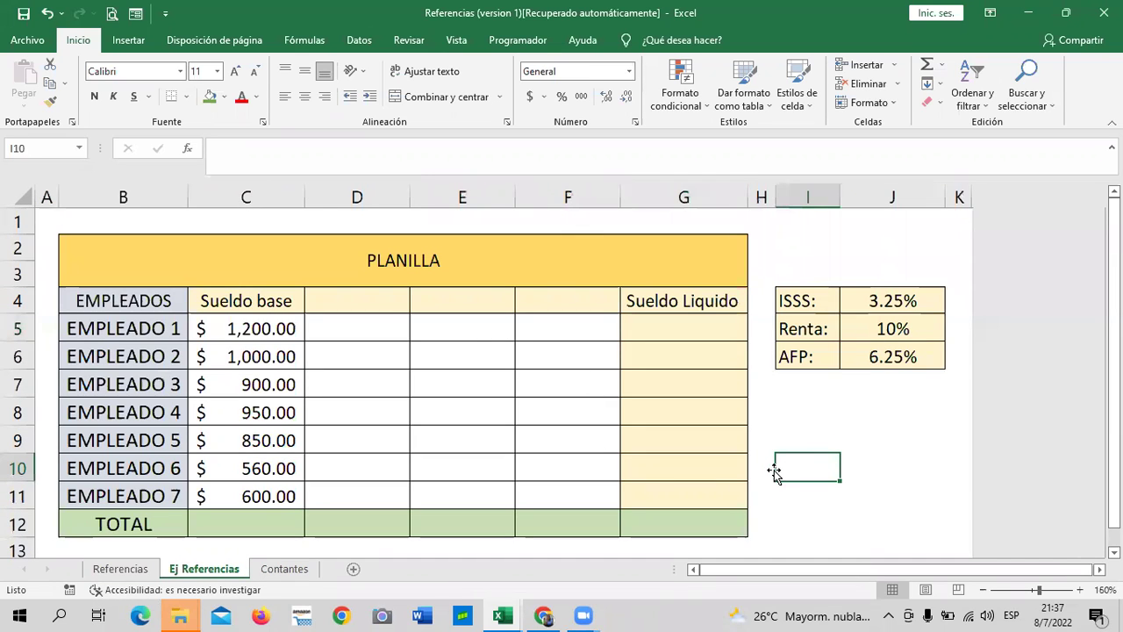
click(369, 305)
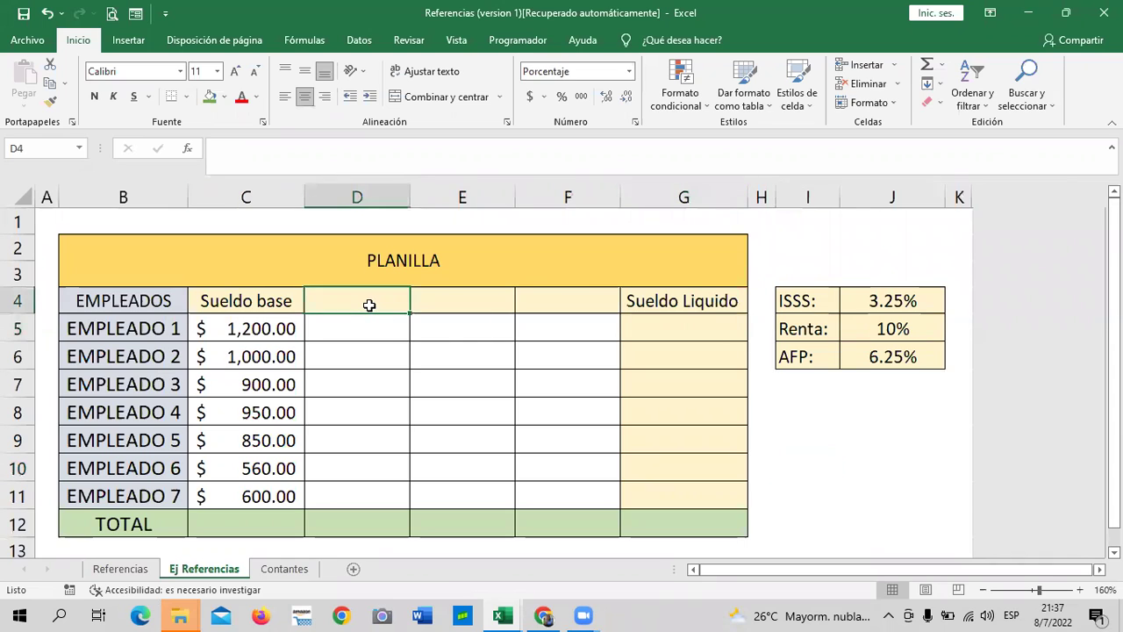
key(Caps_Lock)
text(IS)
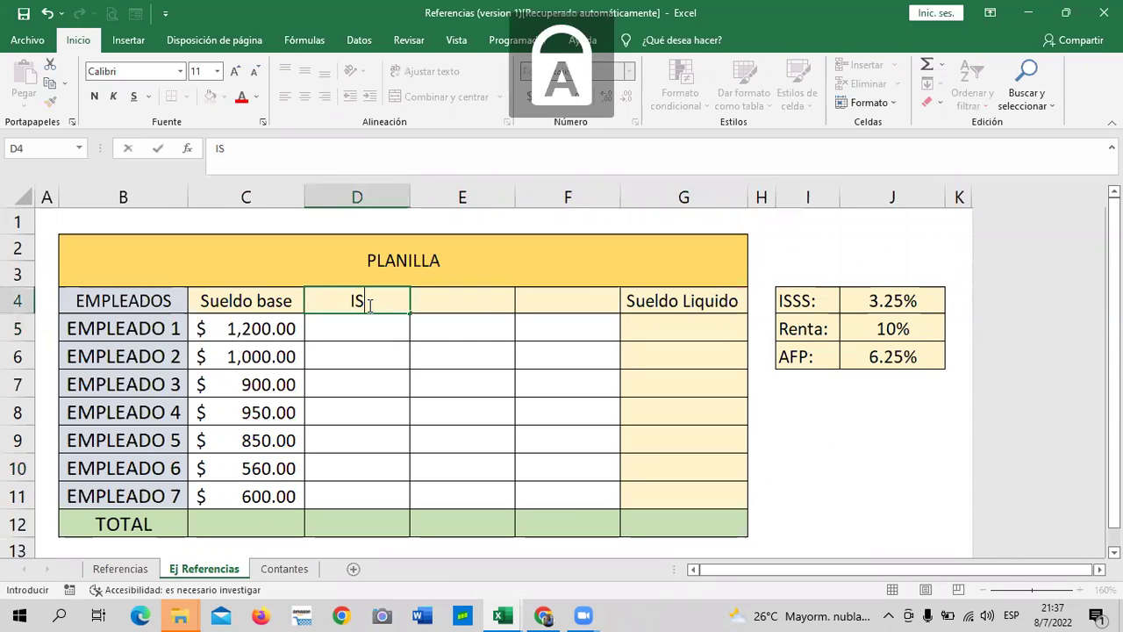
text(SS)
click(445, 302)
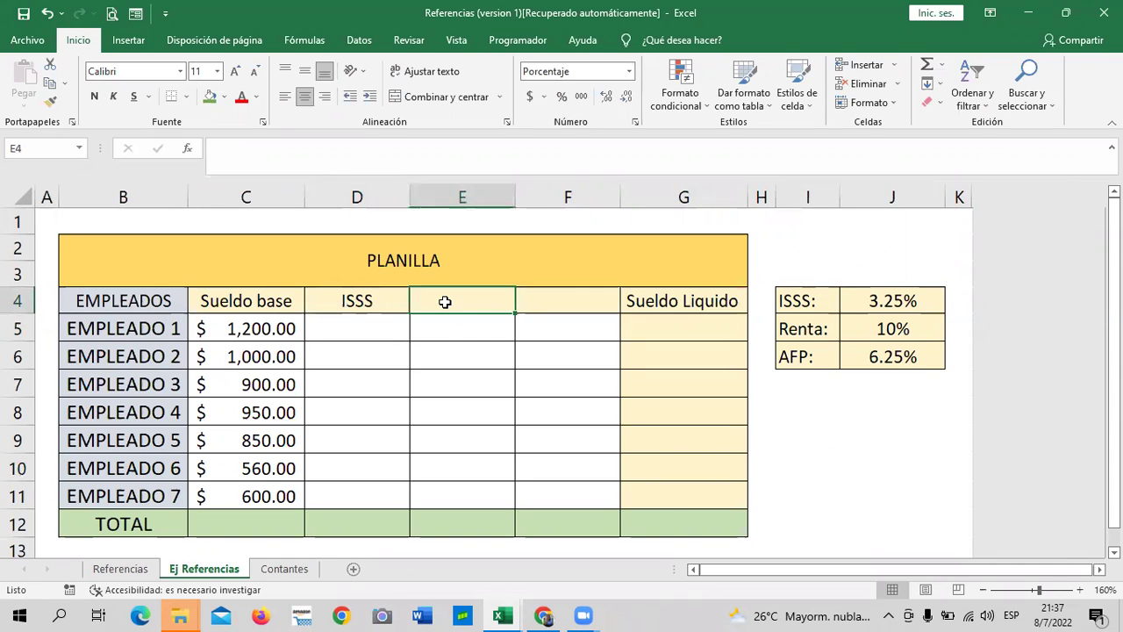
text(RENTA)
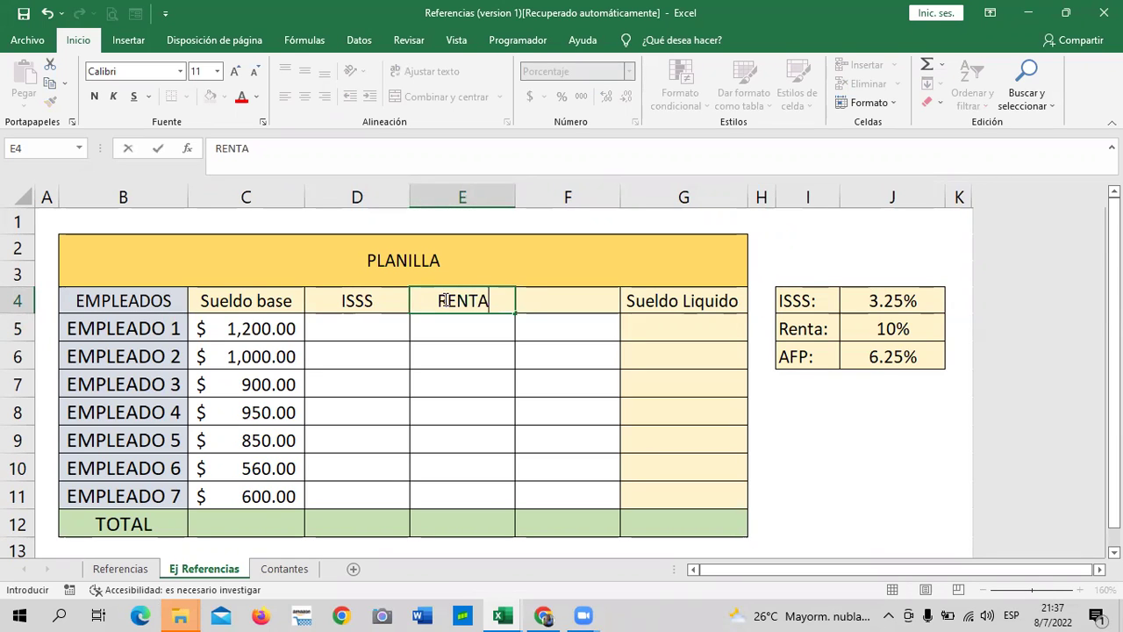
key(Tab)
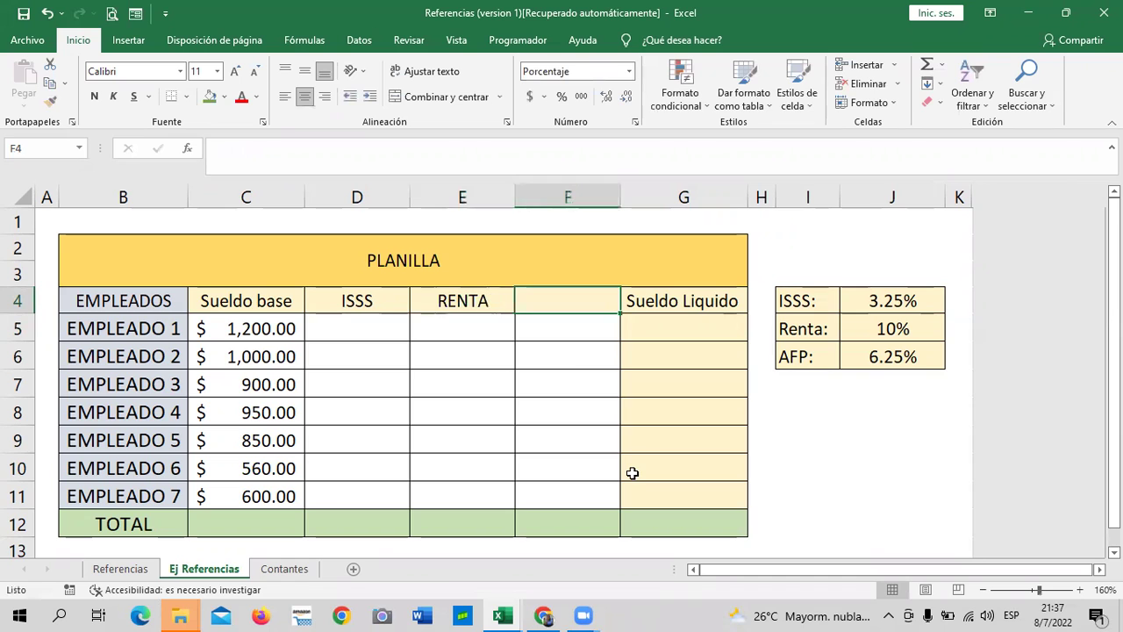
text(AFP)
key(Return)
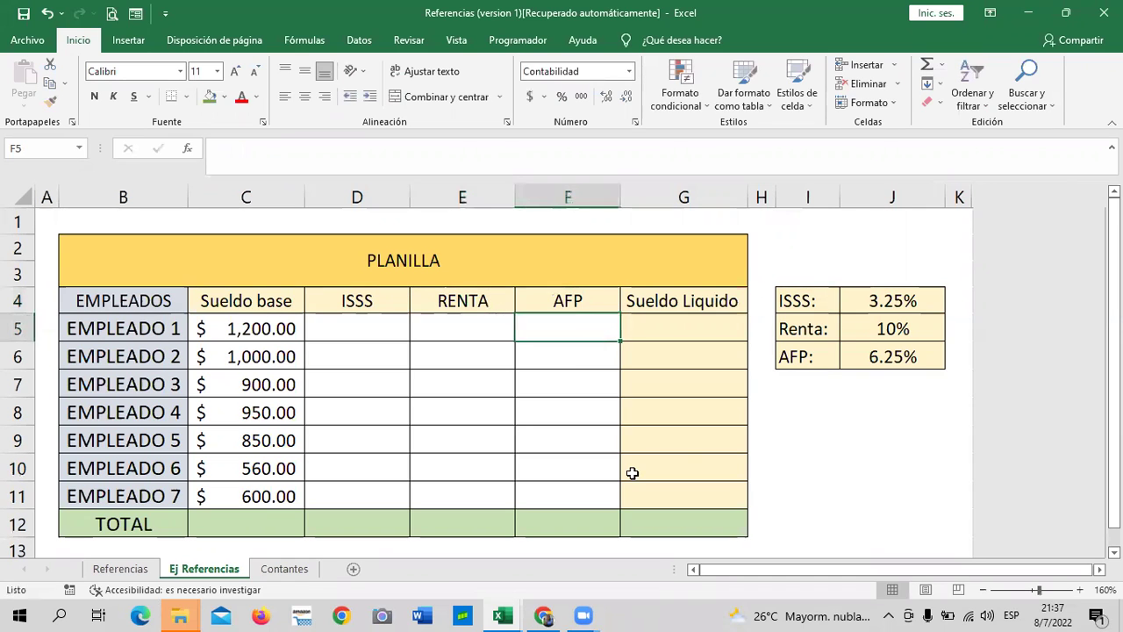
click(479, 422)
click(346, 321)
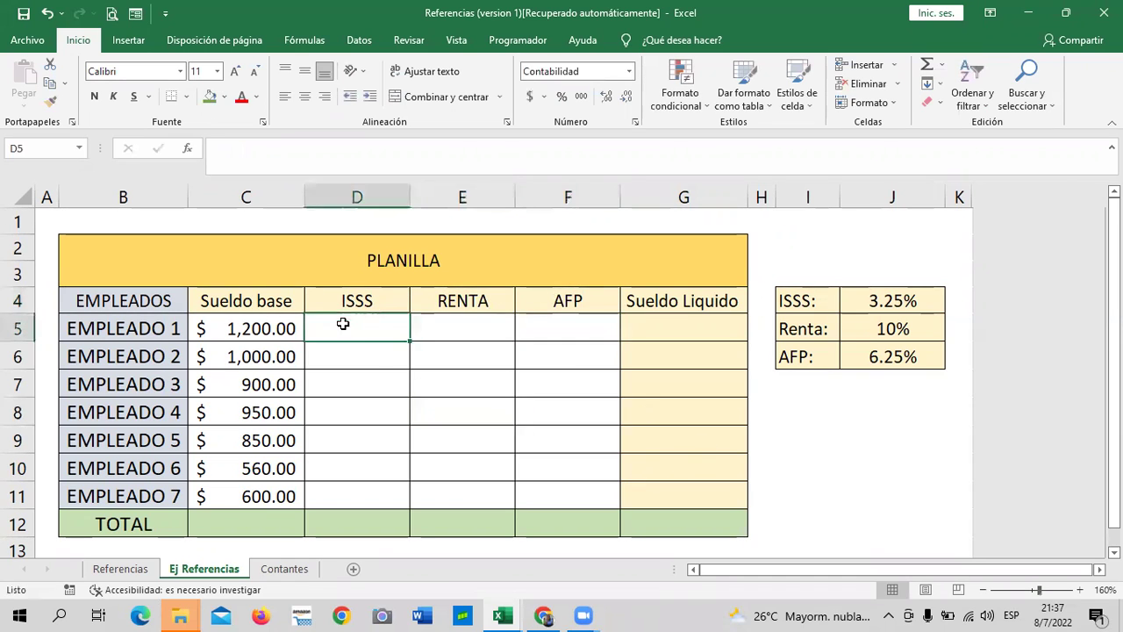
Enter =C5*J4 in D5 for Empleado 1's ISSS, giving $39.00.
click(232, 330)
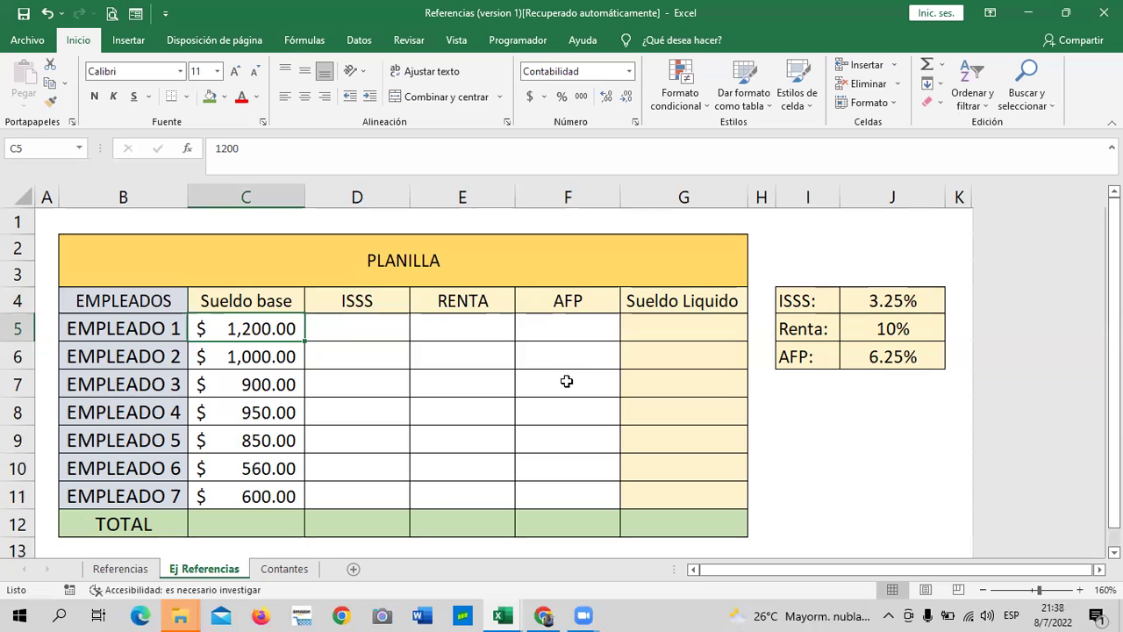
click(370, 328)
text(=)
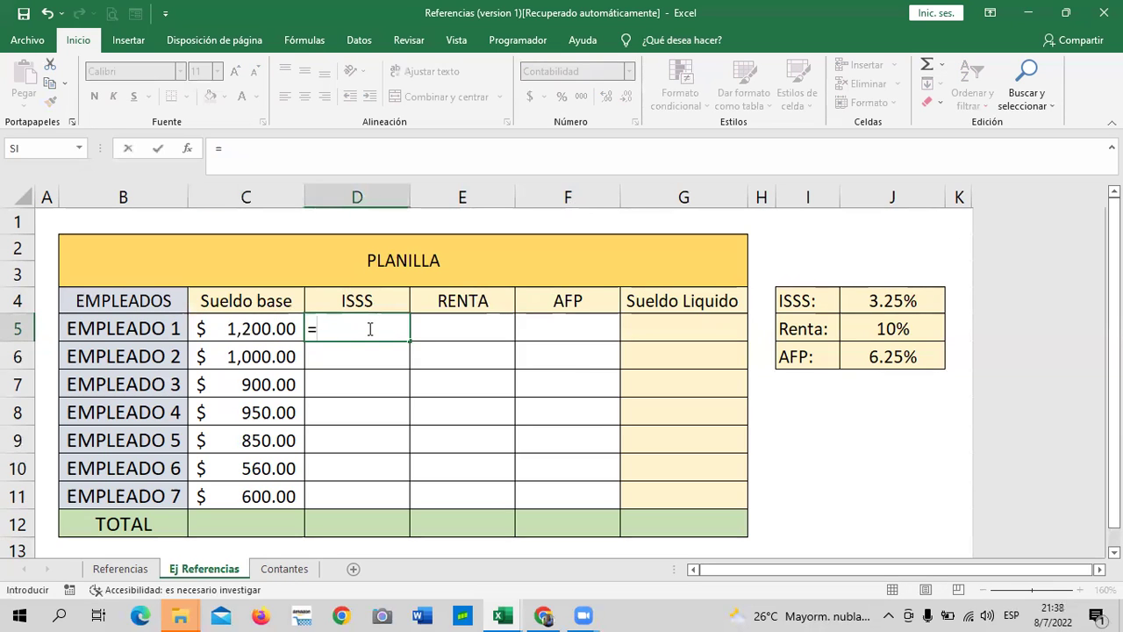
click(224, 328)
text(*)
click(895, 303)
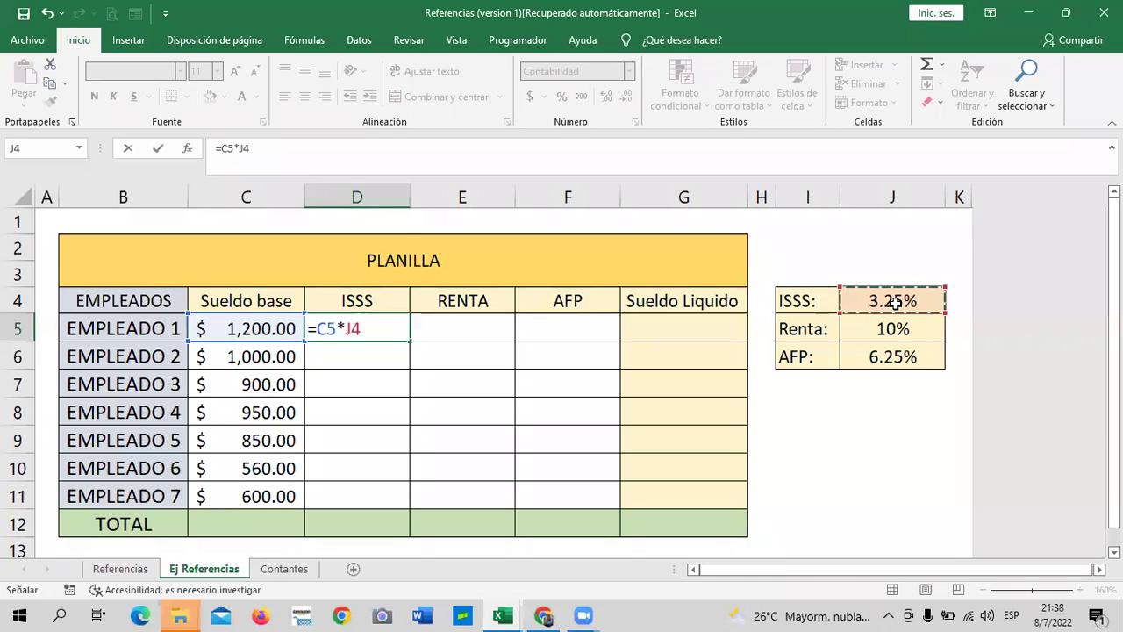
key(Return)
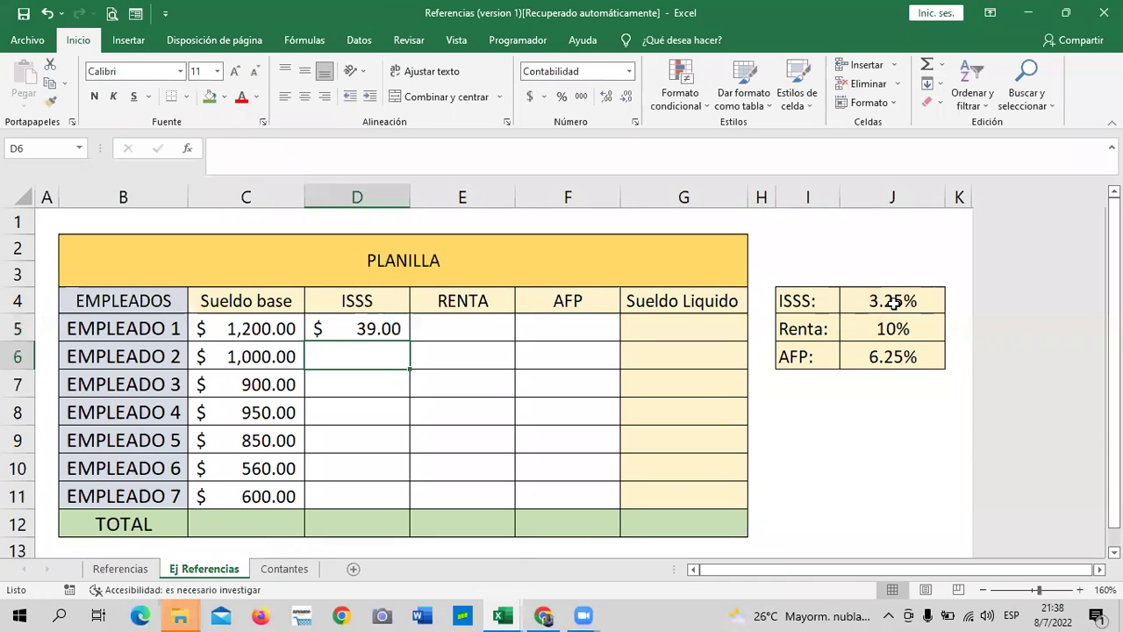
Fill the ISSS formula down to D11, then clear the faulty results in D6:D11.
click(387, 330)
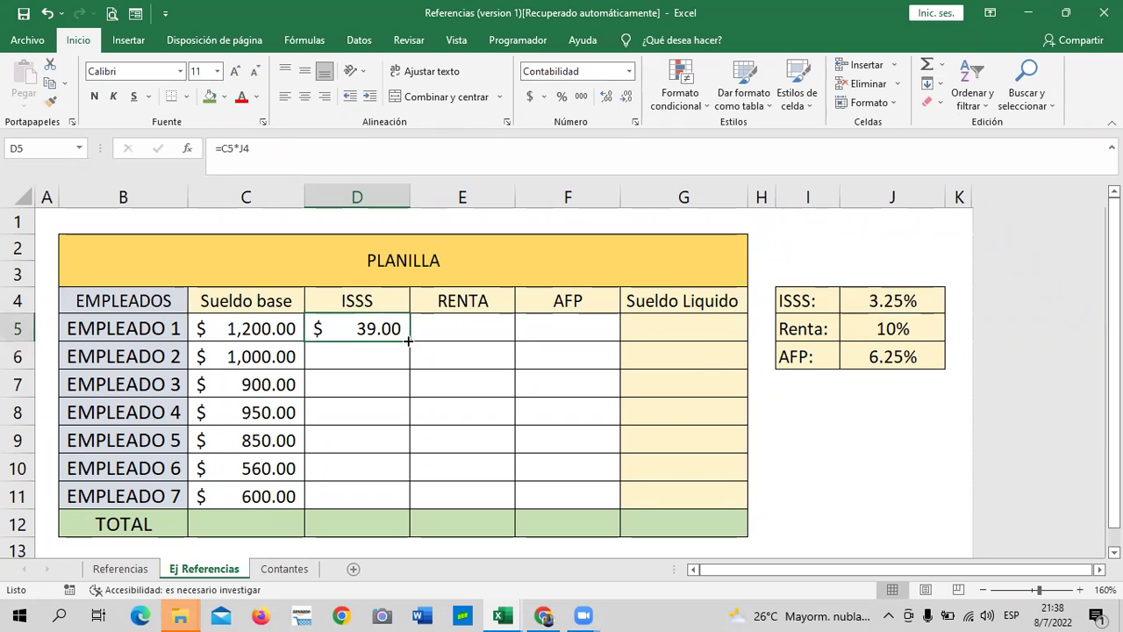
drag(408, 340, 411, 507)
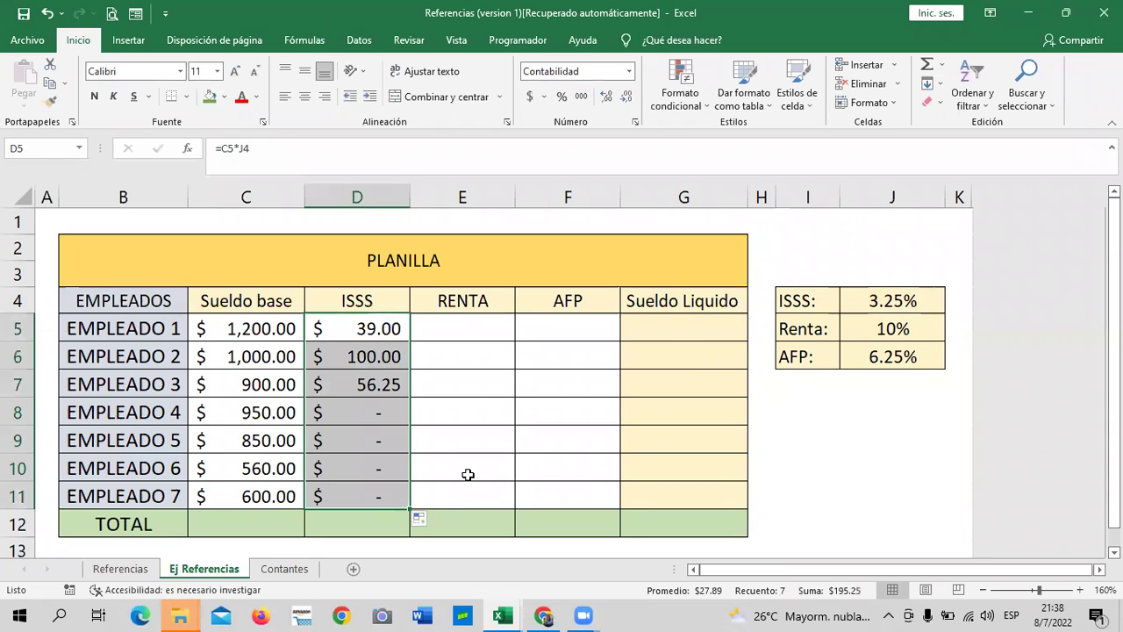
click(882, 300)
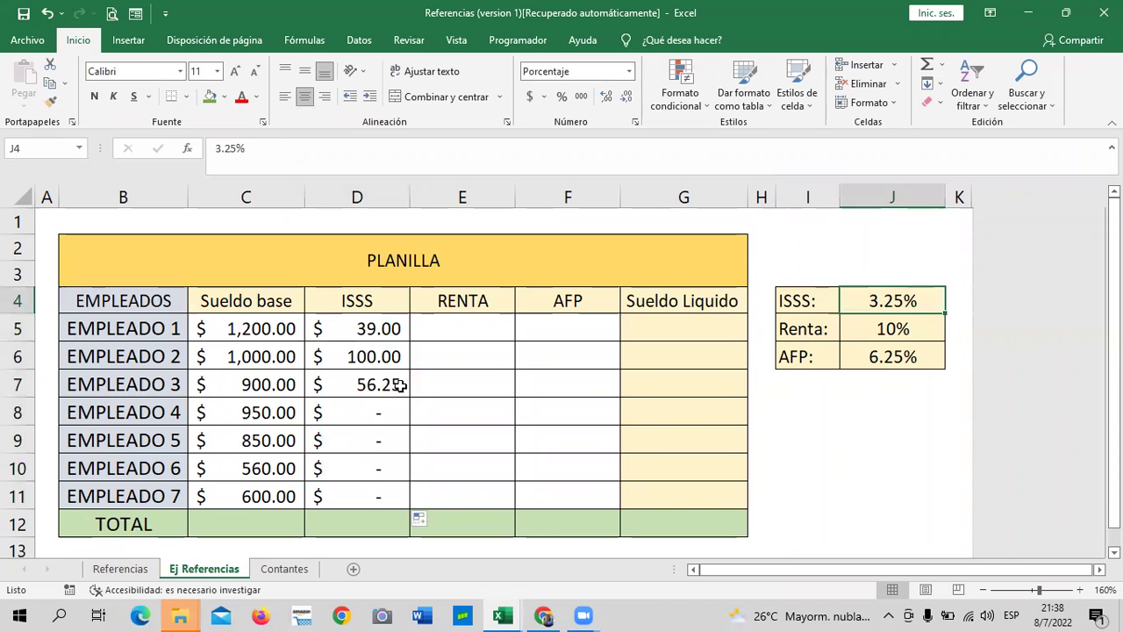
click(483, 347)
drag(375, 357, 385, 499)
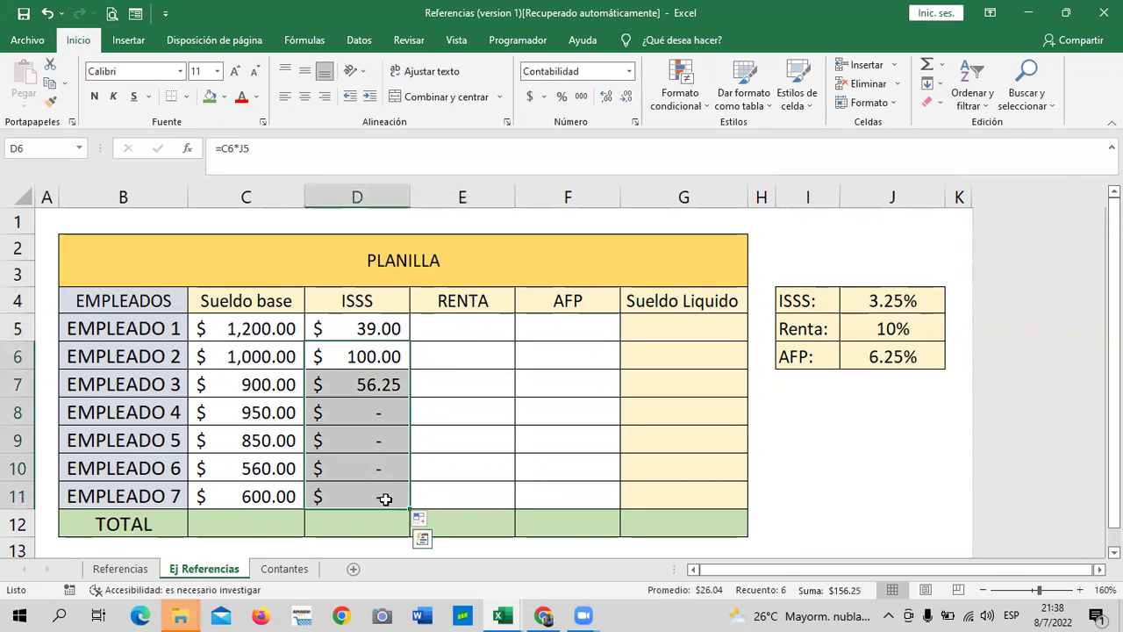
key(Delete)
click(474, 413)
Change D5 to =C5*$J$4 and fill it down to D11, giving $39.00 to $19.50.
click(372, 321)
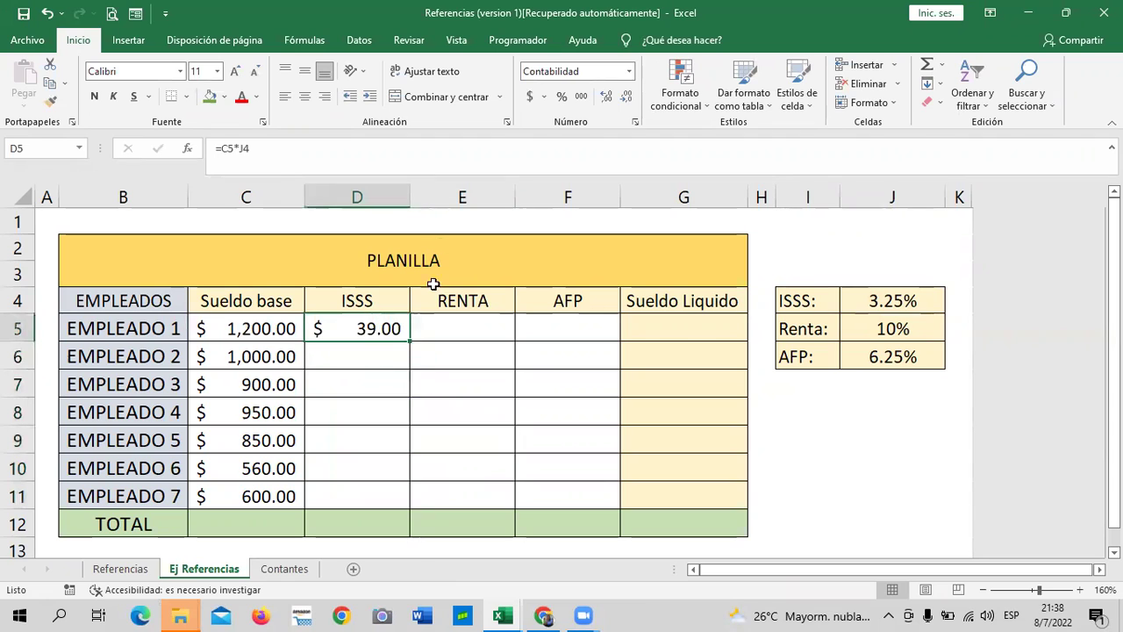
click(284, 153)
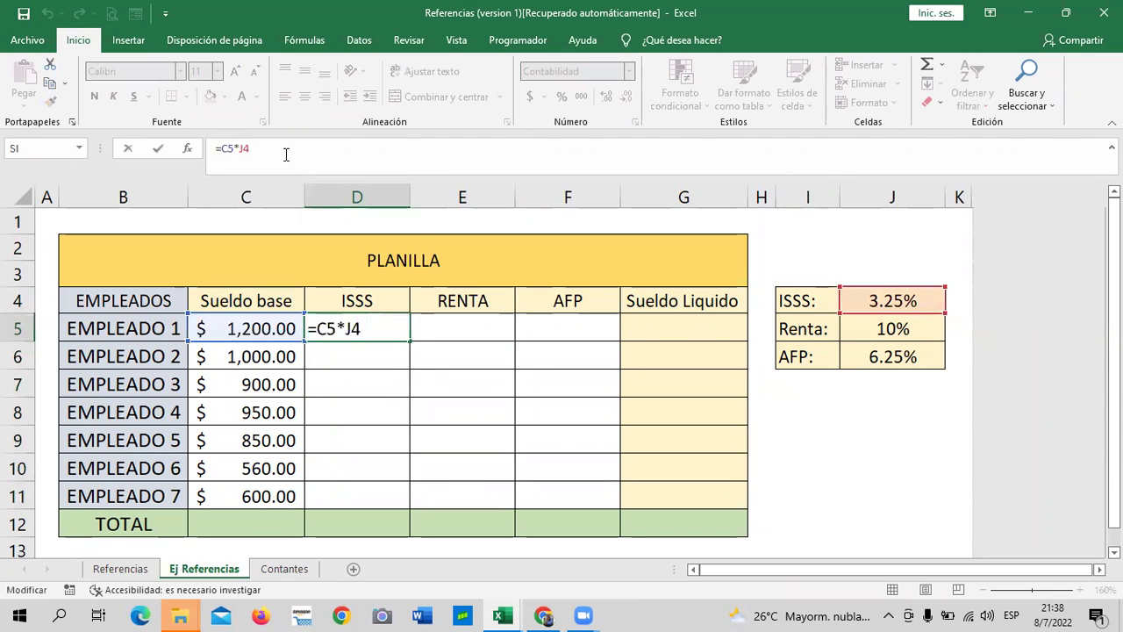
text($J$)
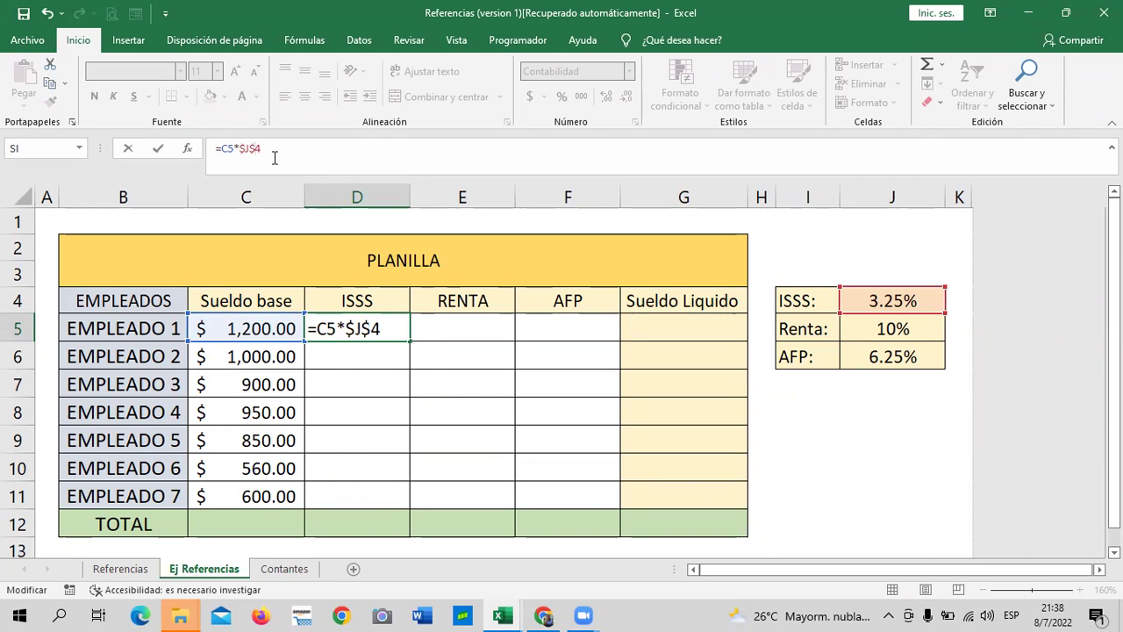
key(Return)
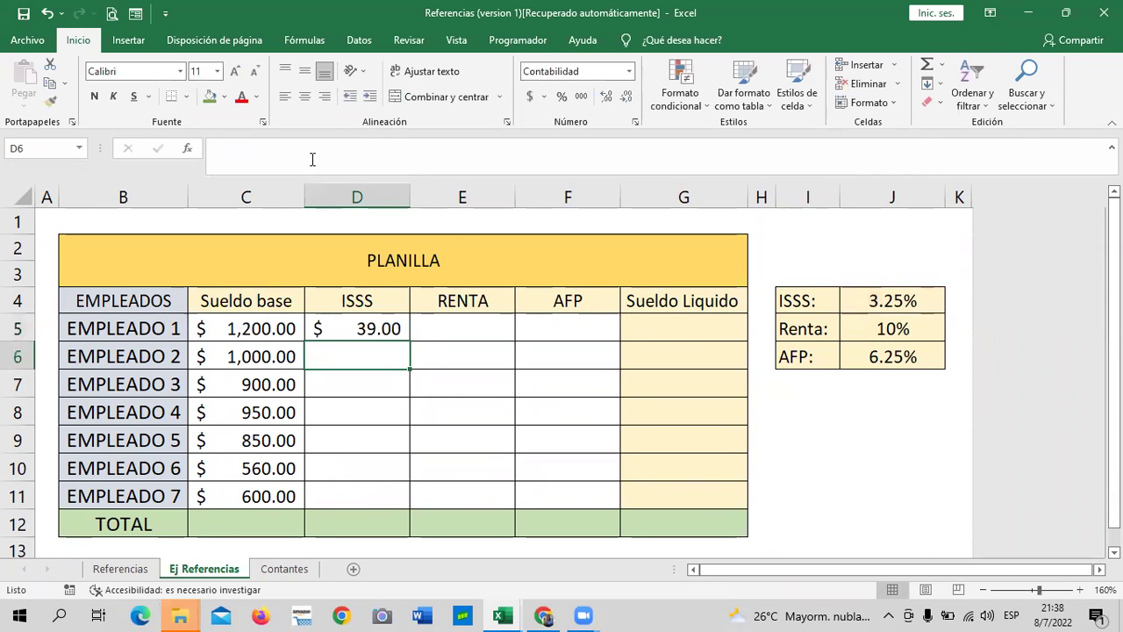
click(531, 414)
click(364, 323)
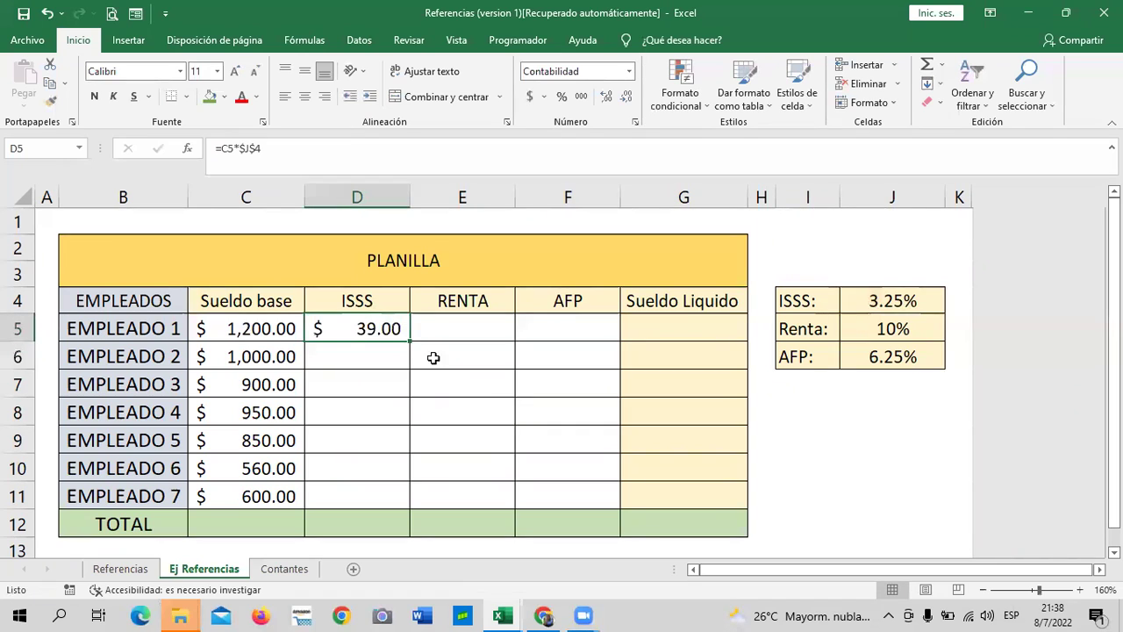
drag(410, 342, 426, 502)
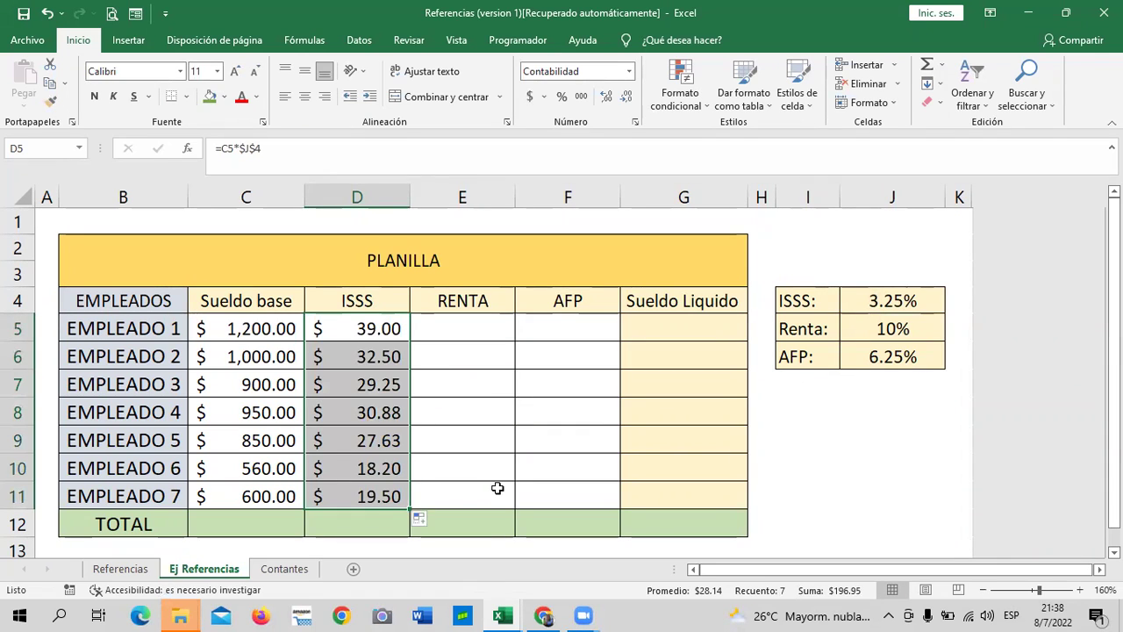
click(572, 488)
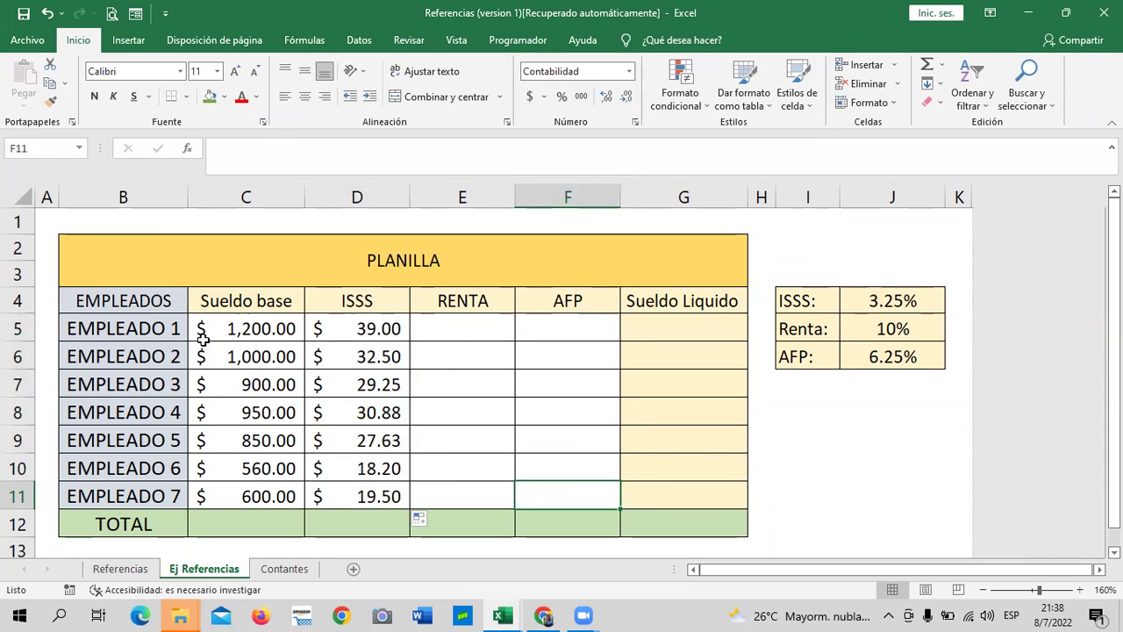
Enter =C5*$J$5 in E5 for the first employee's RENTA, with J5 made absolute.
click(473, 329)
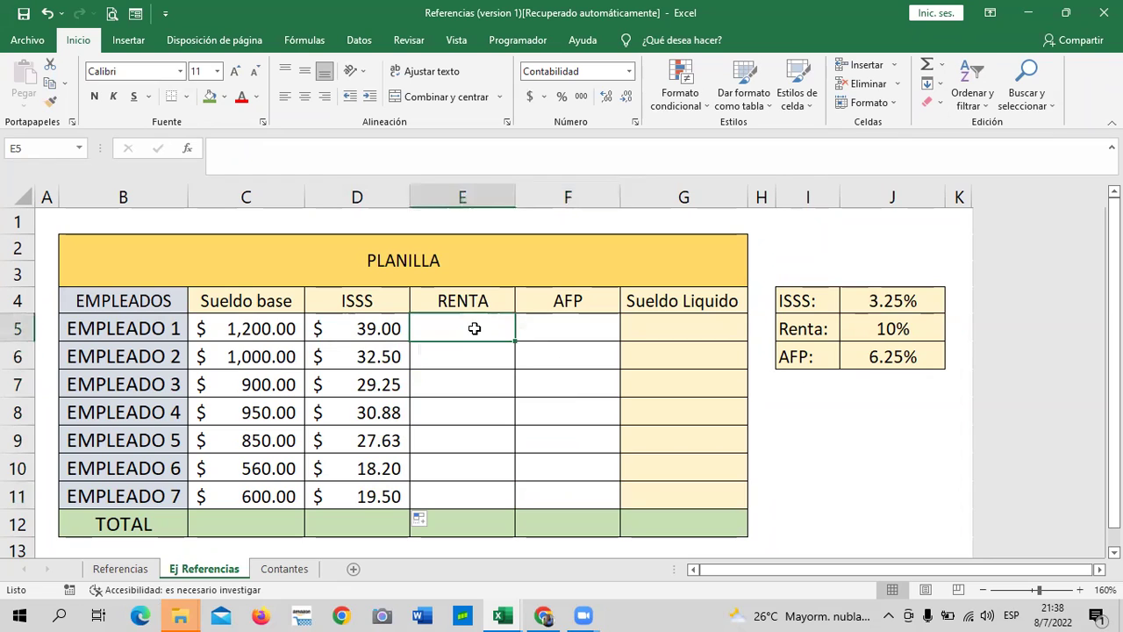
text(=)
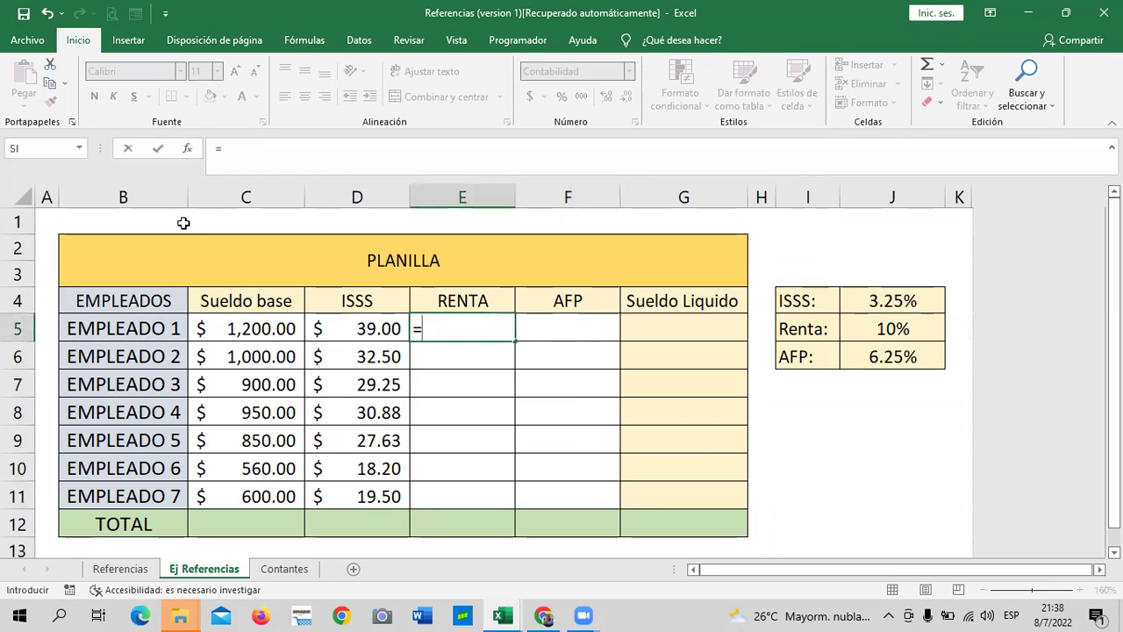
click(243, 329)
text(*)
click(881, 329)
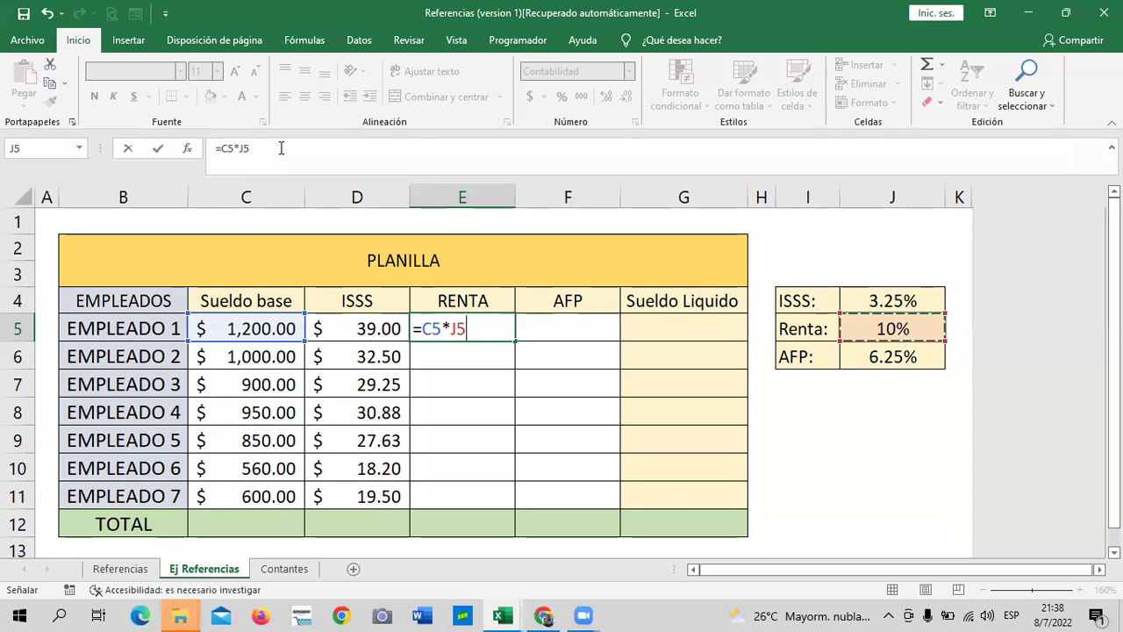
click(244, 147)
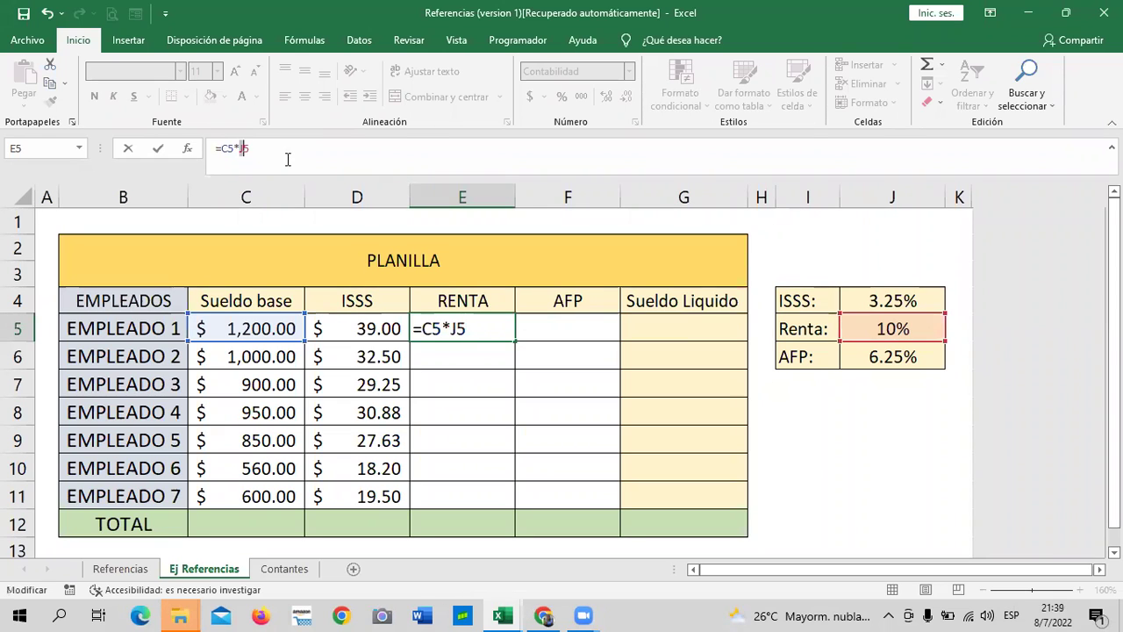
key(BackSpace)
text($)
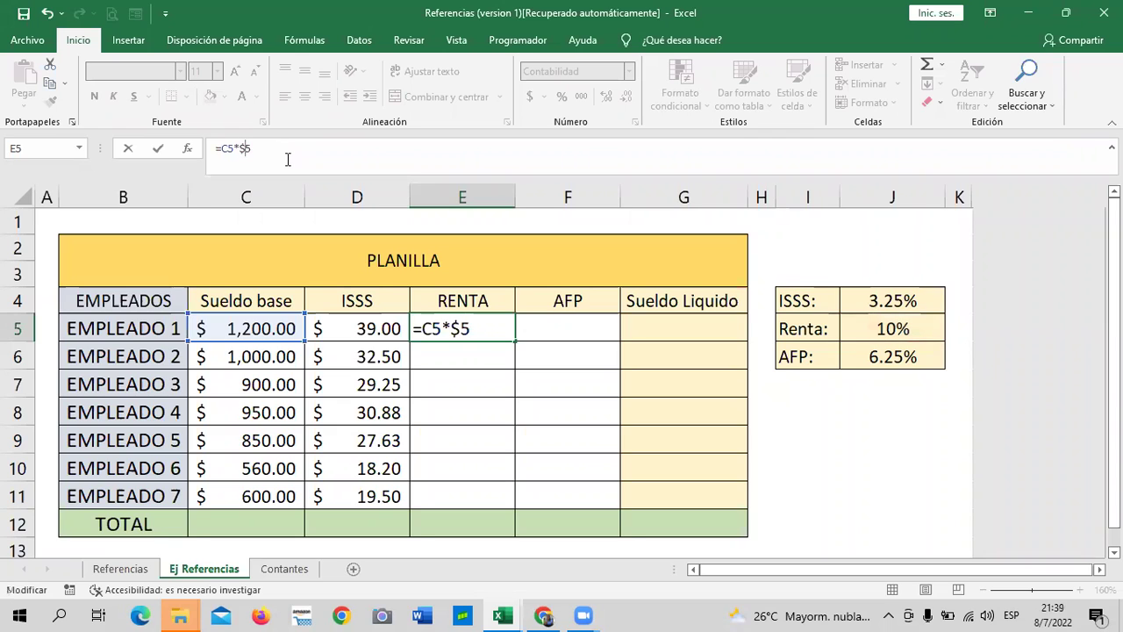
key(BackSpace)
key(BackSpace)
click(877, 328)
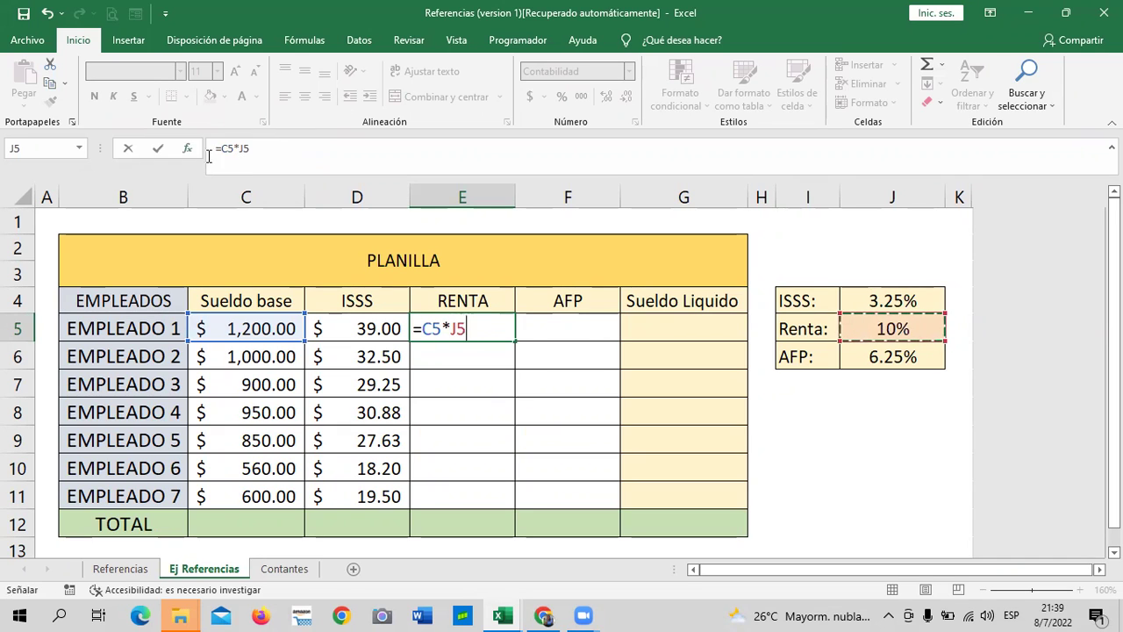
click(238, 149)
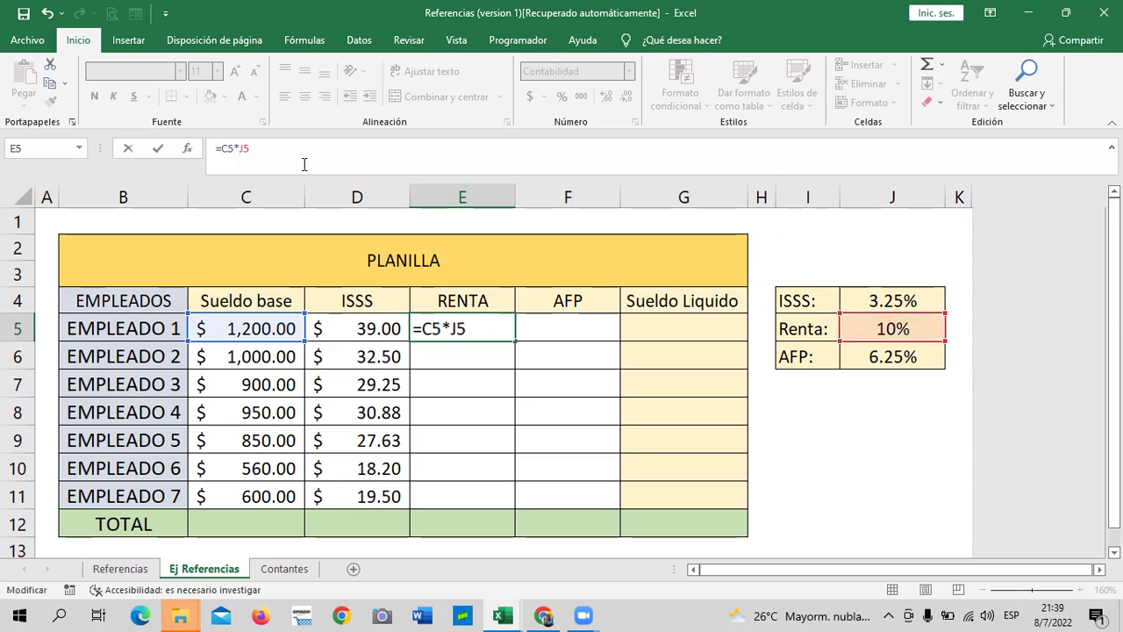
text($J)
text($)
key(Return)
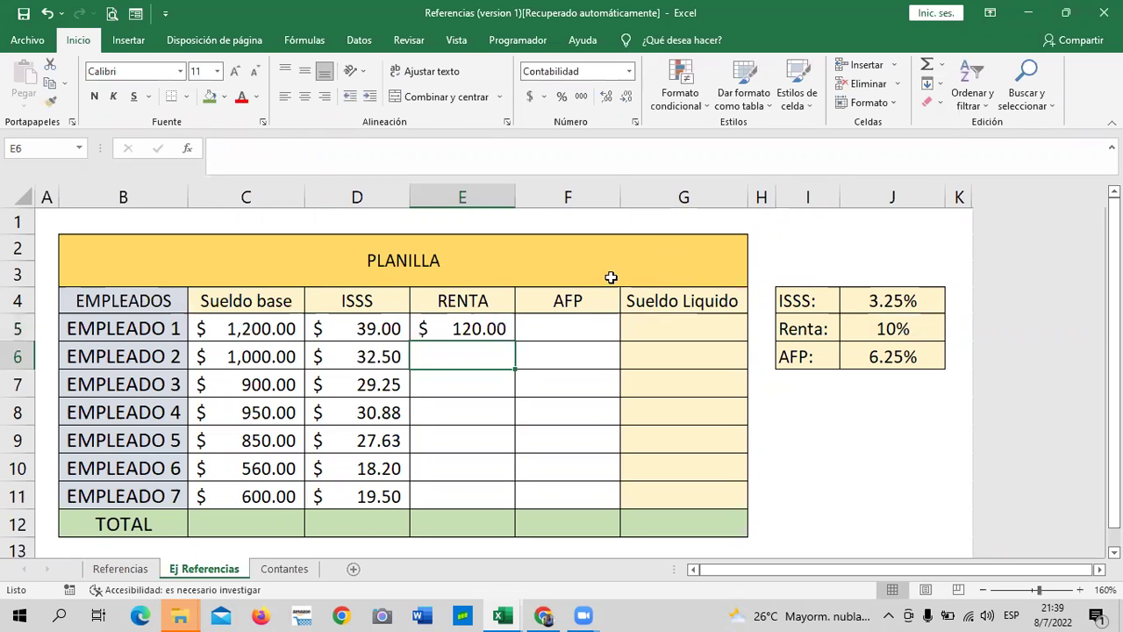
Fill E5's RENTA formula down to E11, giving $120.00 through $60.00.
click(454, 328)
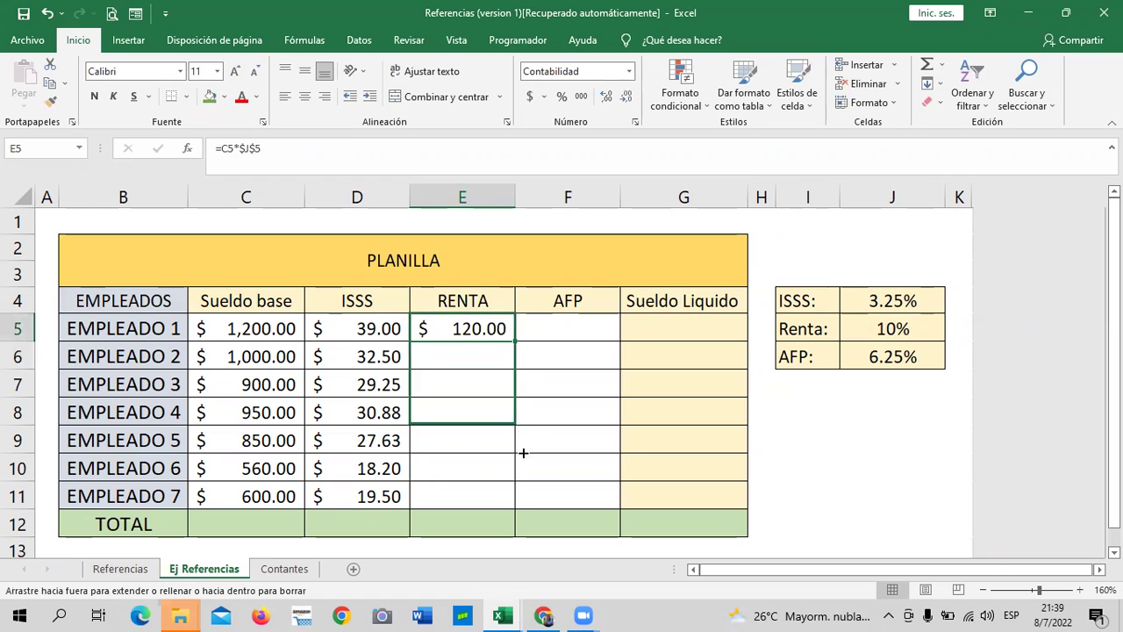
drag(517, 343, 521, 501)
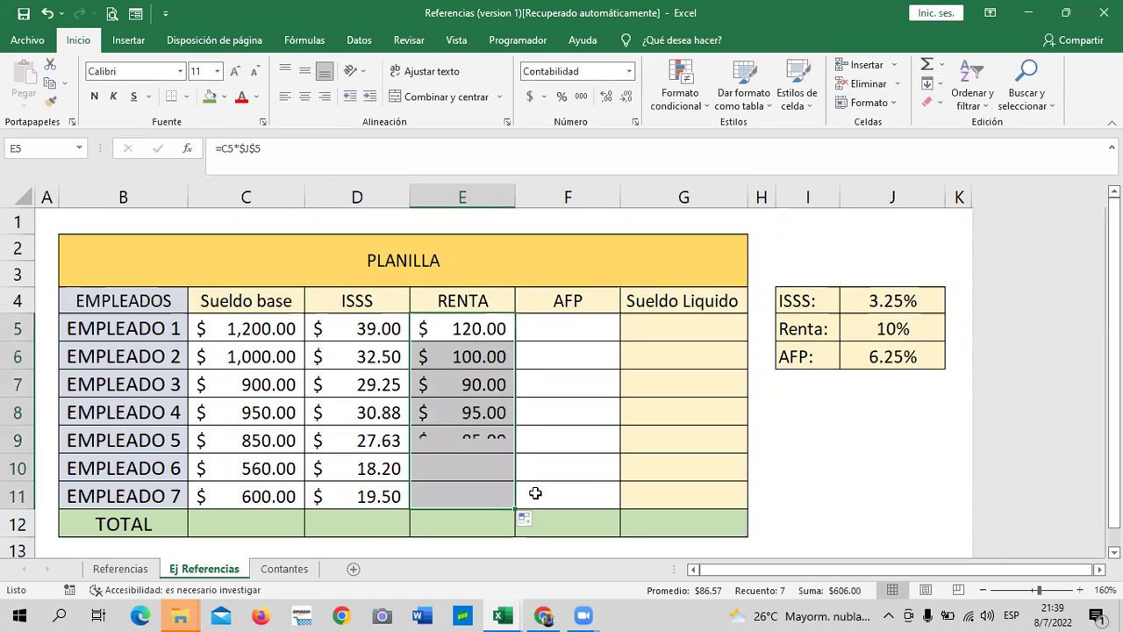
click(586, 470)
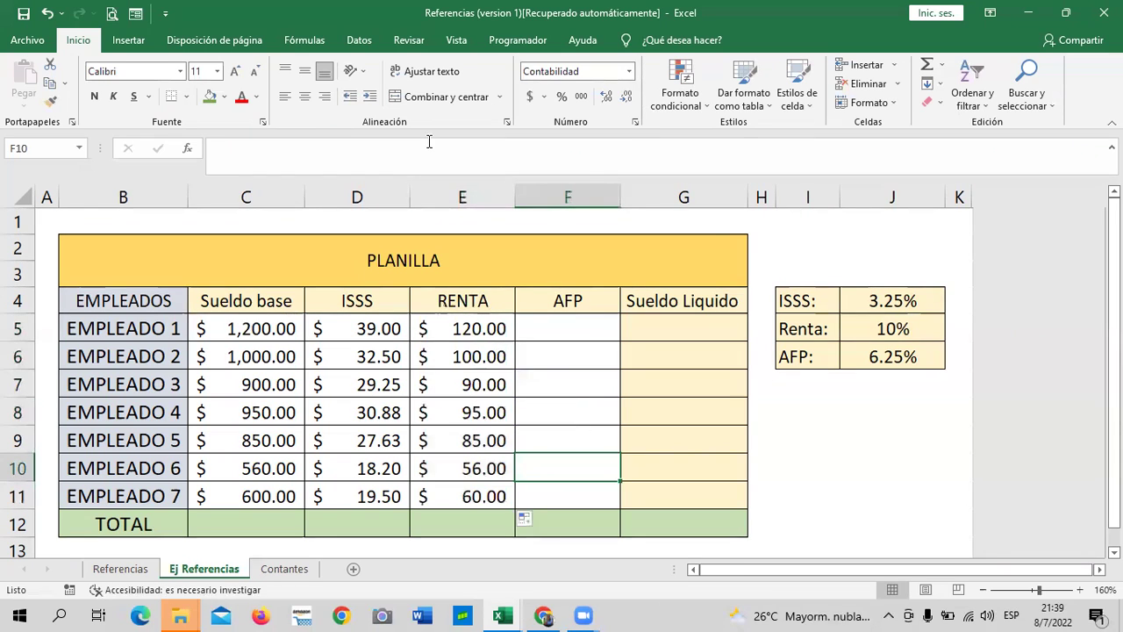
click(479, 330)
Set the system volume to 73 from the taskbar.
click(583, 332)
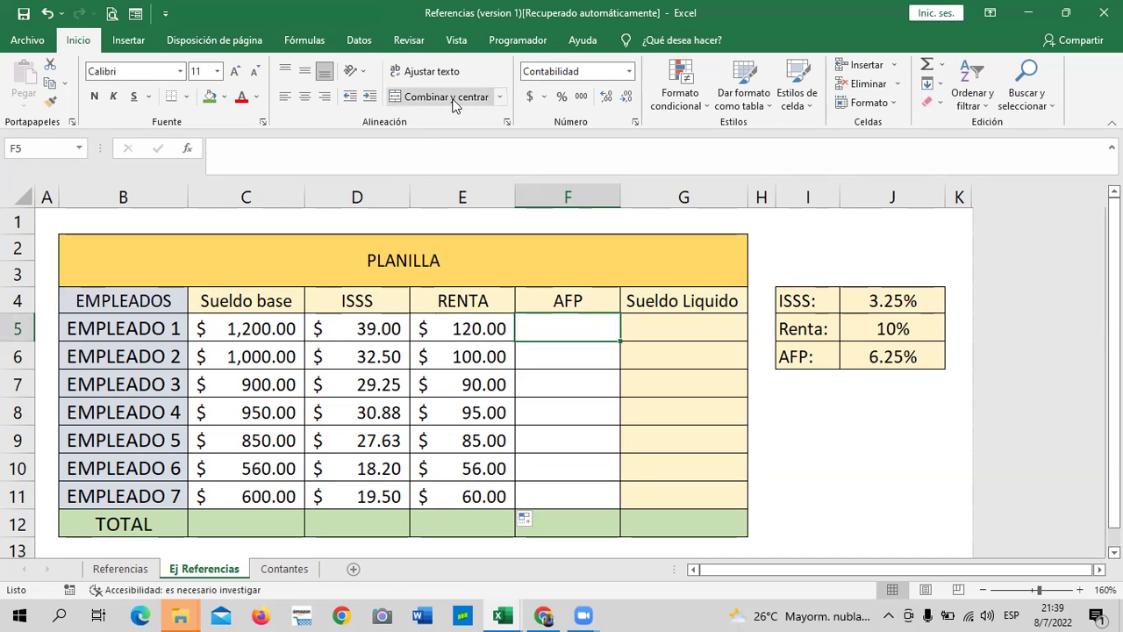
click(983, 604)
click(985, 609)
click(1007, 577)
drag(1012, 579, 1018, 576)
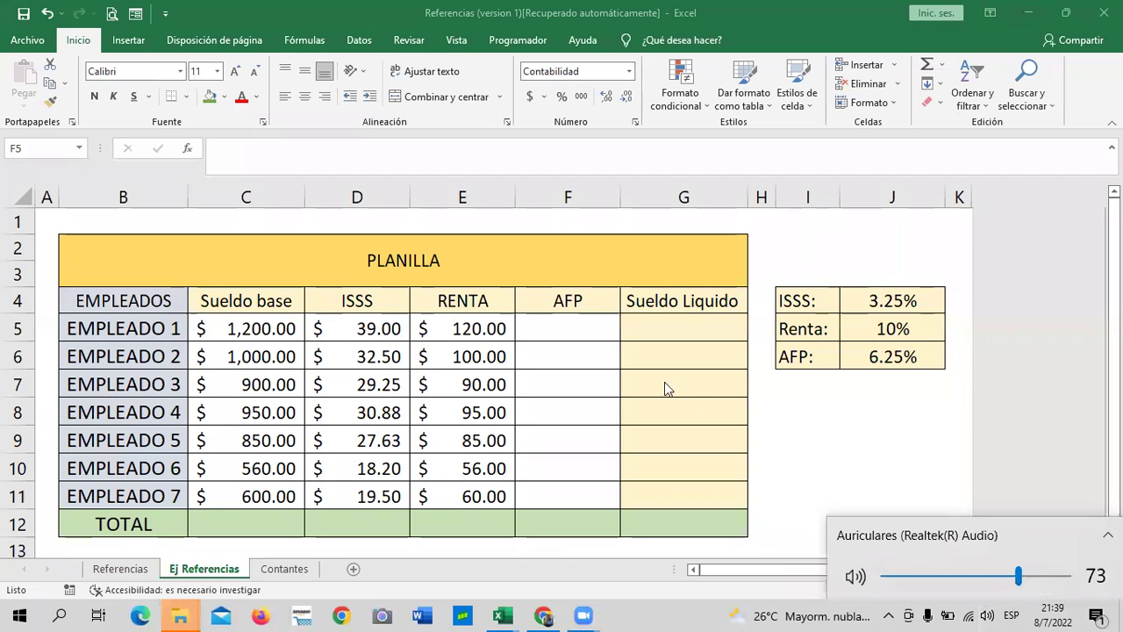
Start the first AFP formula in F5 as =C5.
click(577, 327)
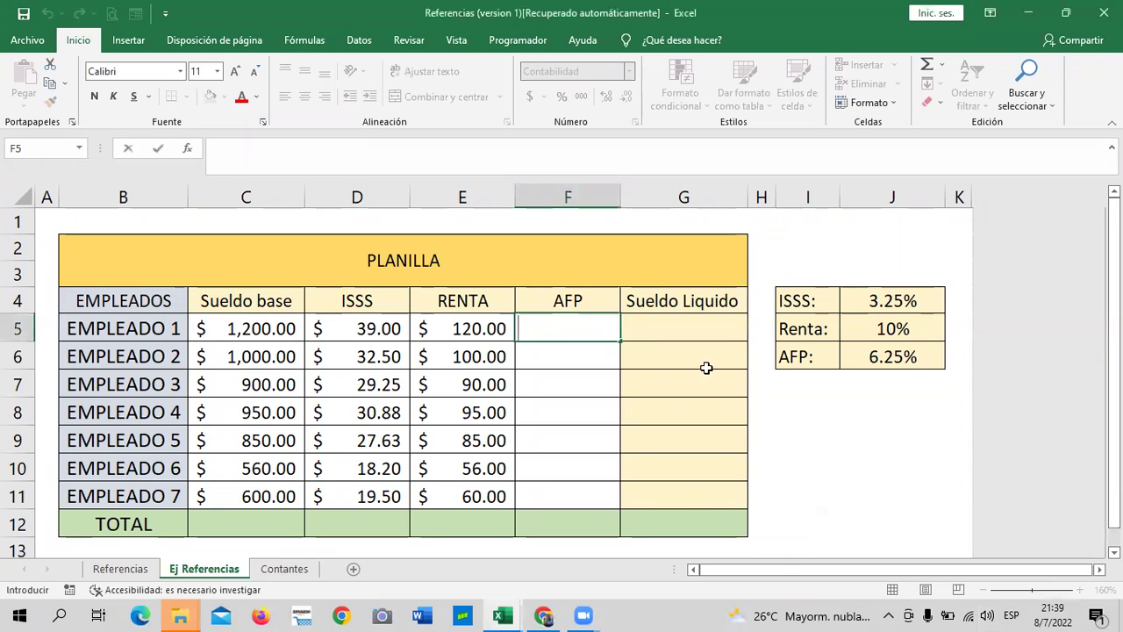
click(590, 387)
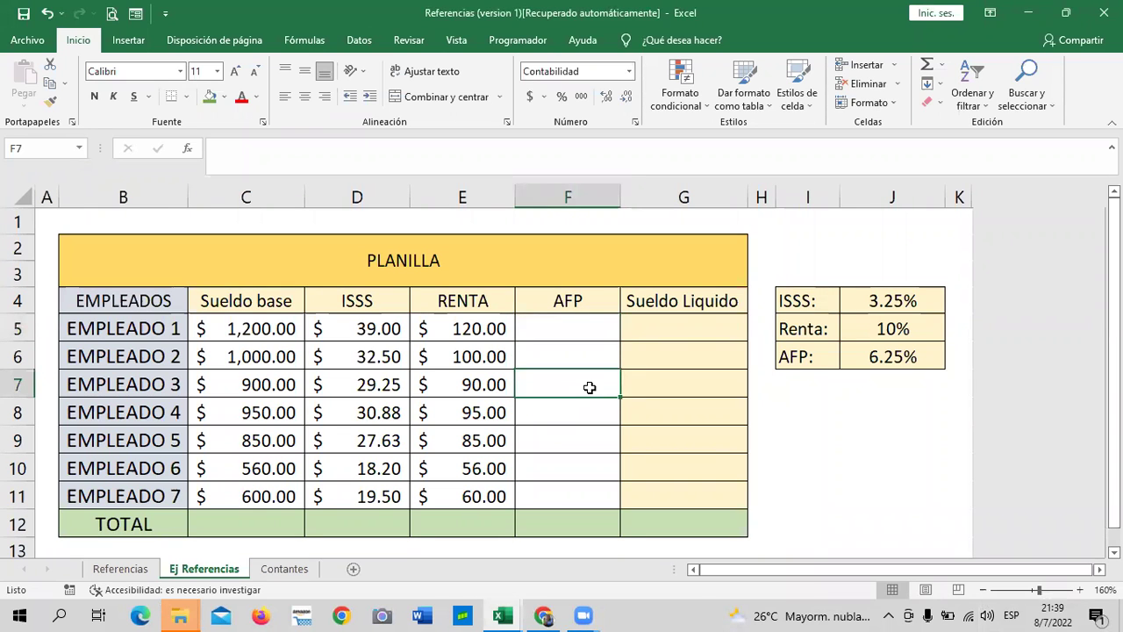
click(579, 319)
text(=)
click(268, 331)
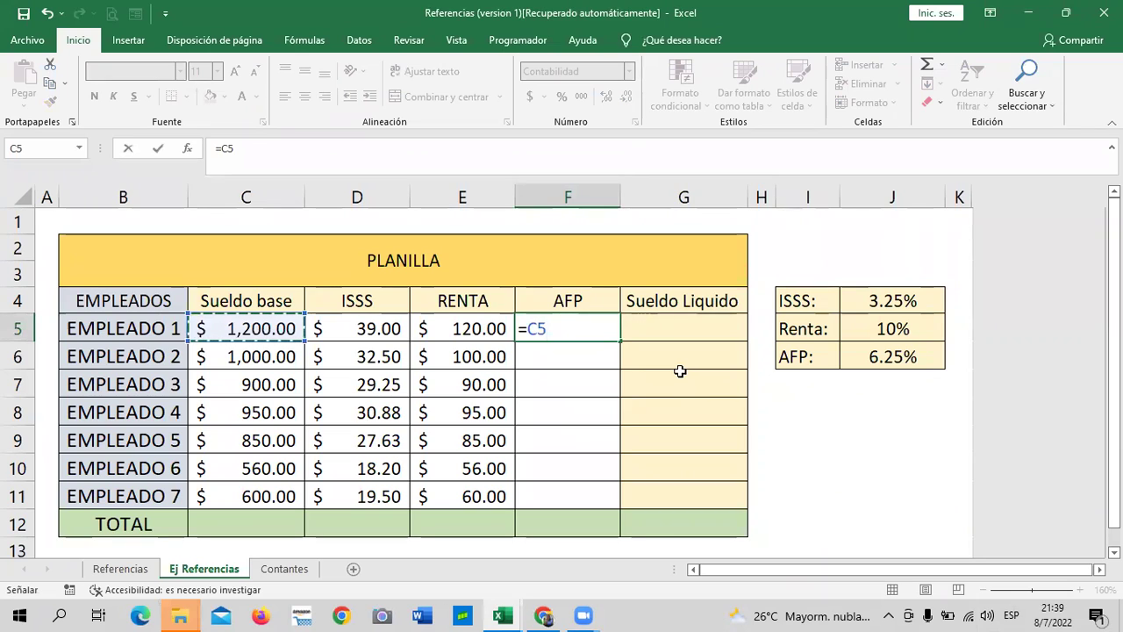
Extend F5's formula to =C5*J6 using the AFP rate.
text(*)
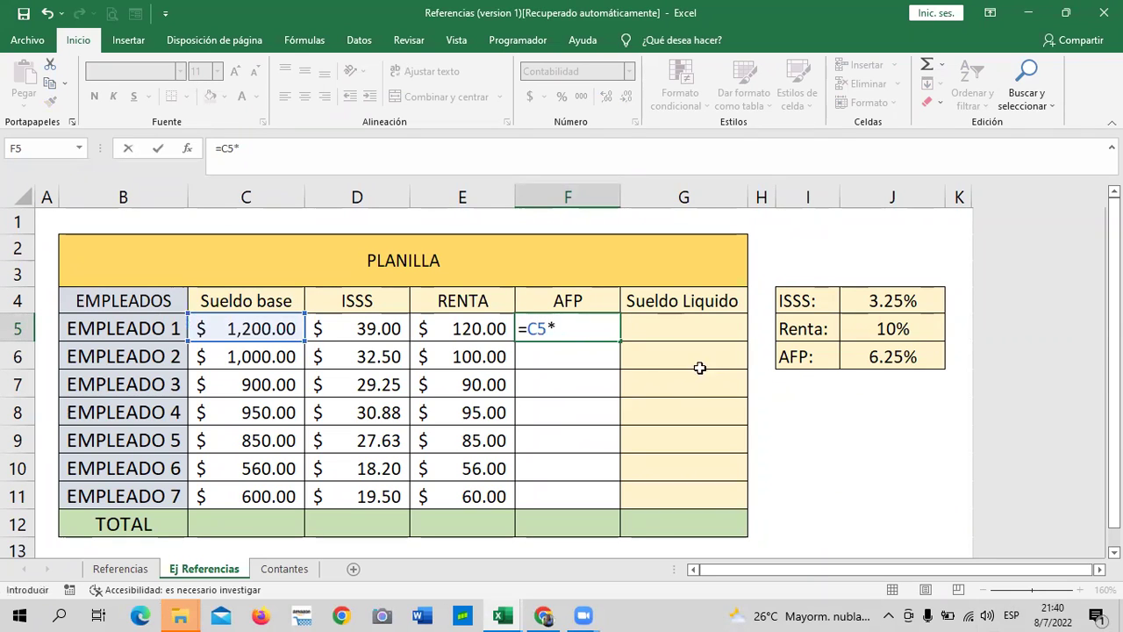
click(892, 358)
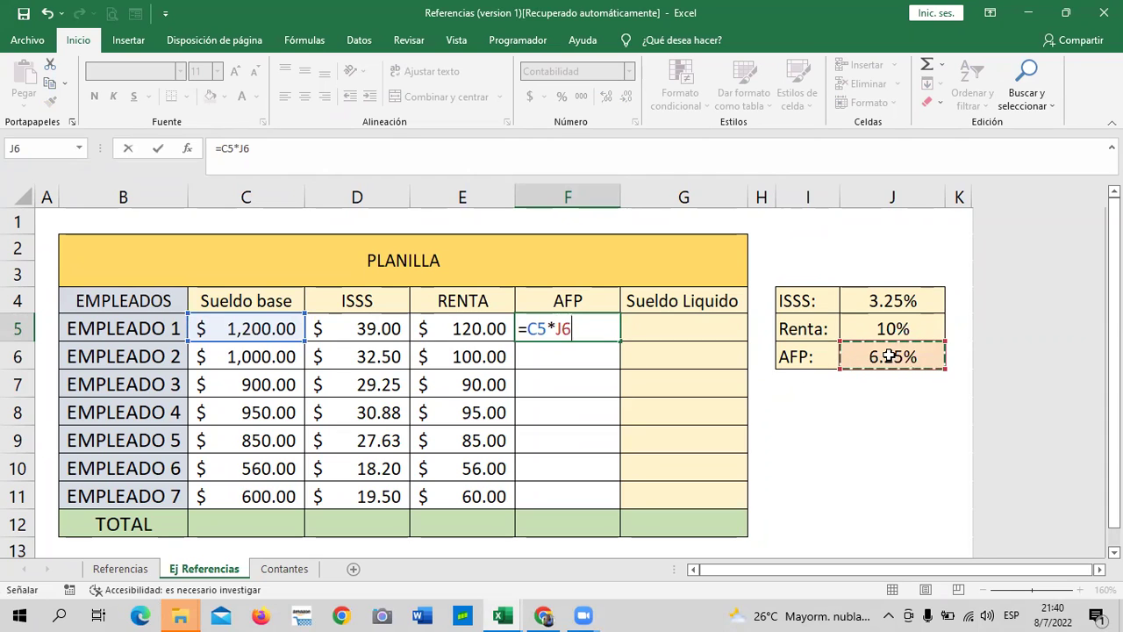
click(584, 333)
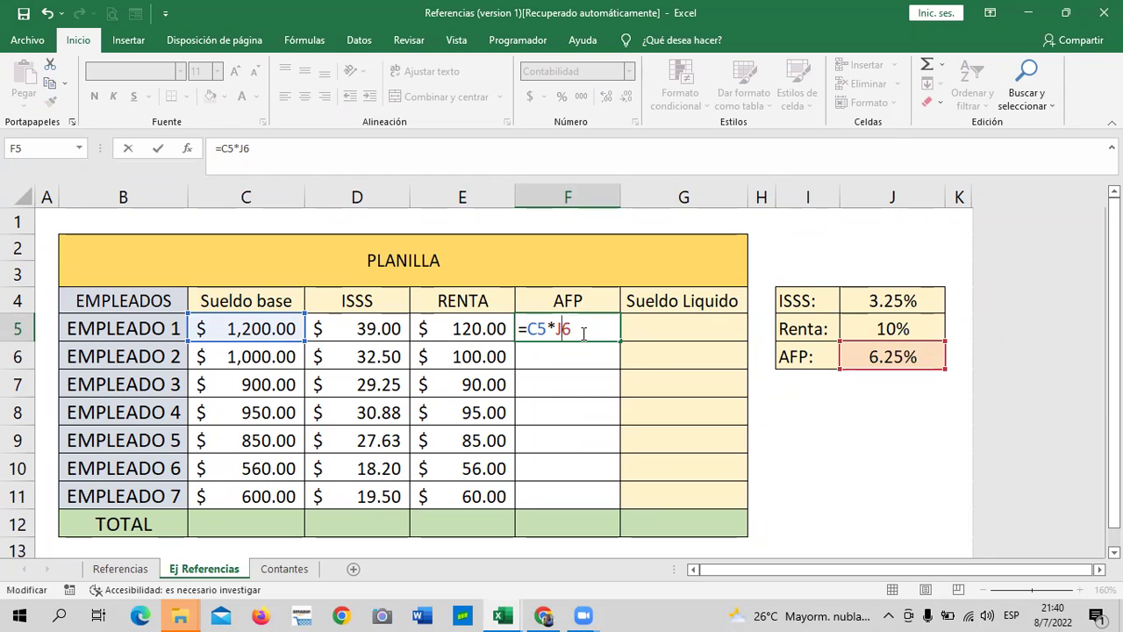
Adjust the screen brightness.
key(XF86MonBrightnessDown)
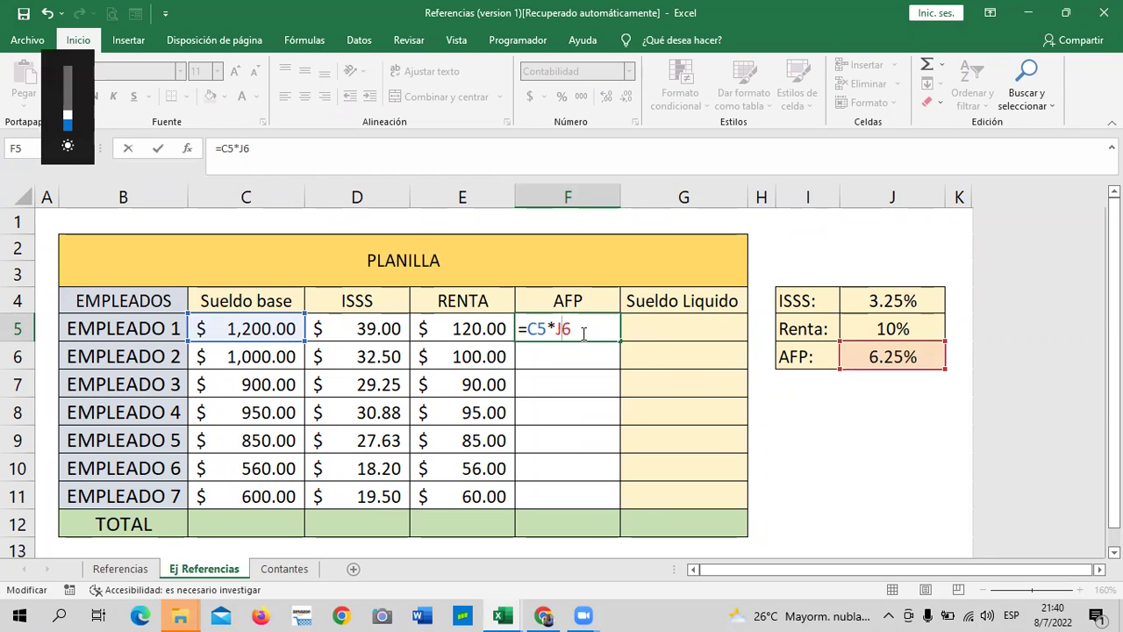
key(XF86MonBrightnessUp)
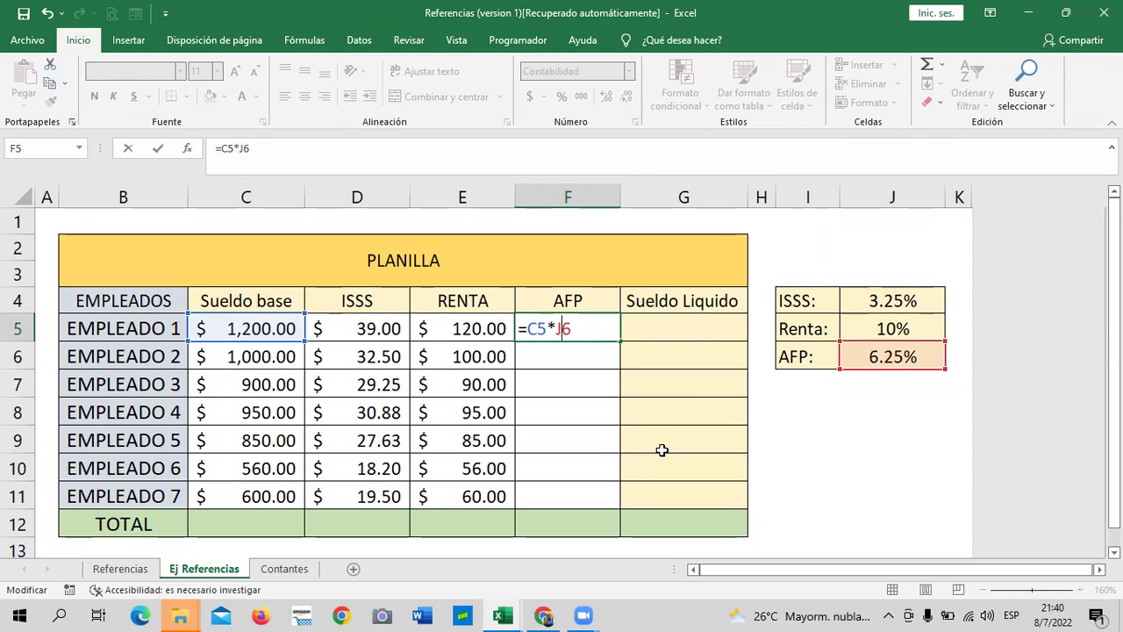
key(XF86MonBrightnessDown)
key(XF86MonBrightnessDown)
key(XF86MonBrightnessDown)
key(XF86MonBrightnessDown)
key(XF86MonBrightnessDown)
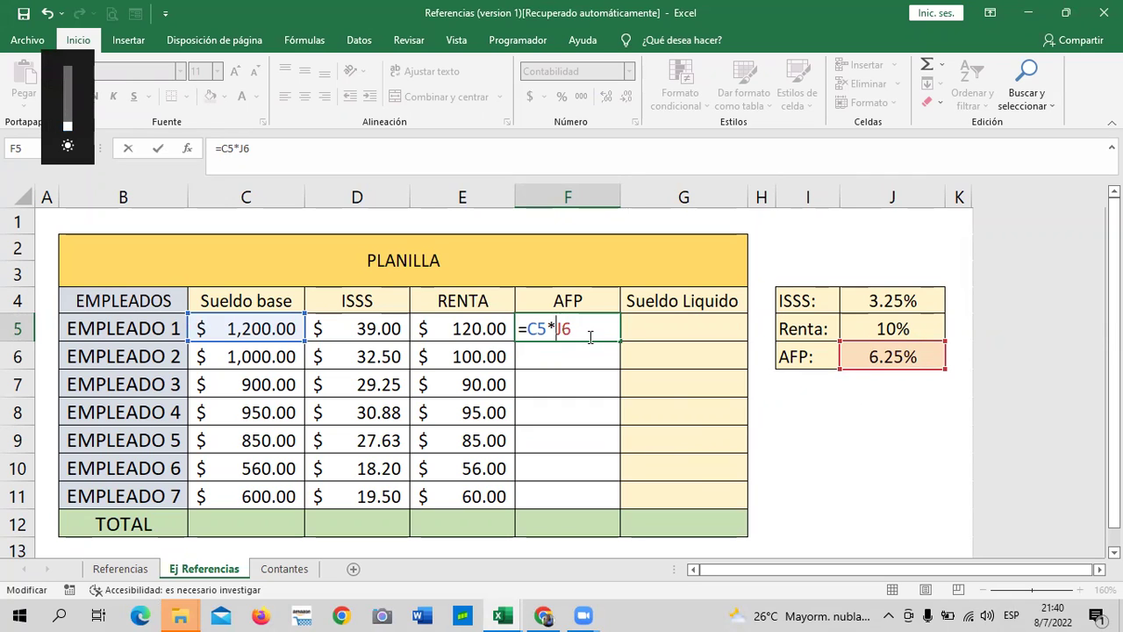
Cancel the unfinished AFP formula and select the 6.25% AFP rate in J6.
click(882, 356)
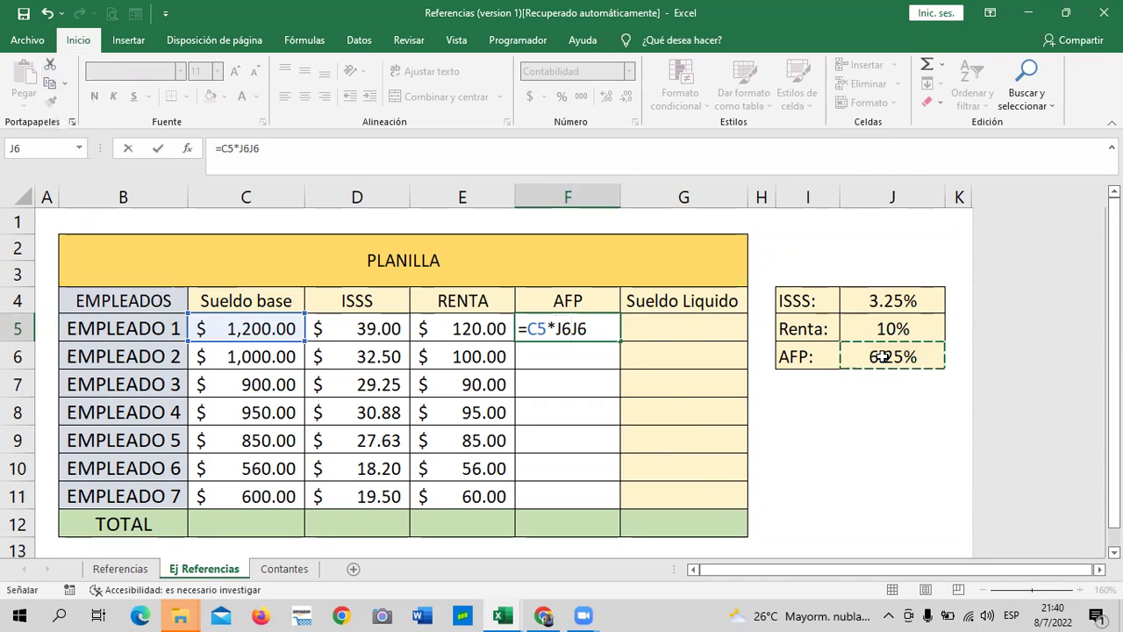
key(Escape)
click(874, 465)
click(877, 356)
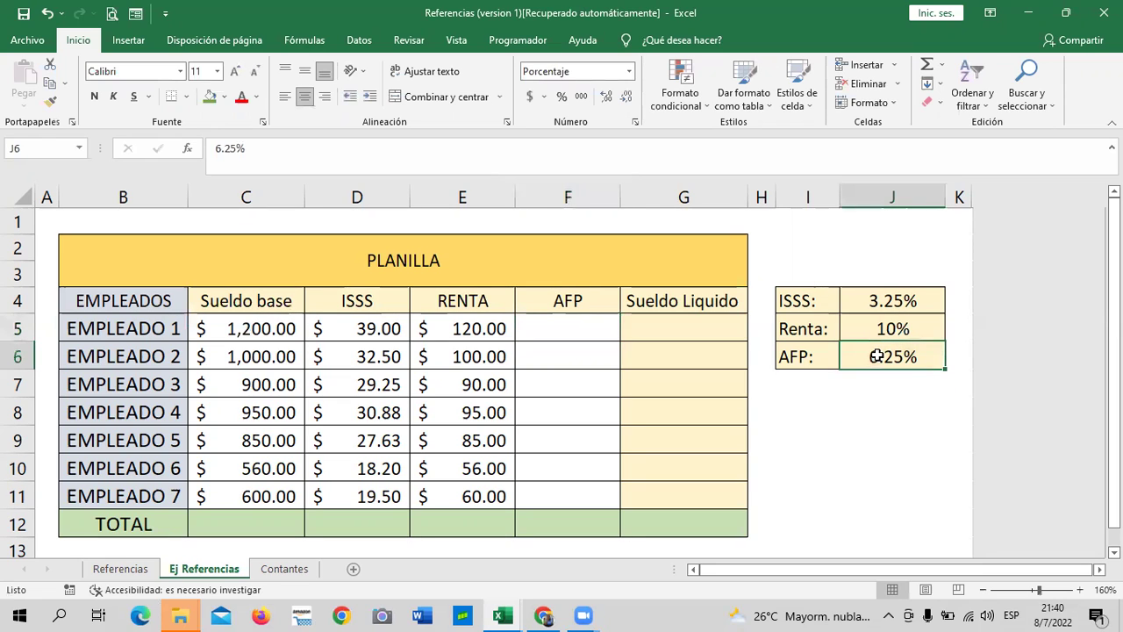
Lower the screen brightness.
key(XF86MonBrightnessDown)
key(XF86MonBrightnessDown)
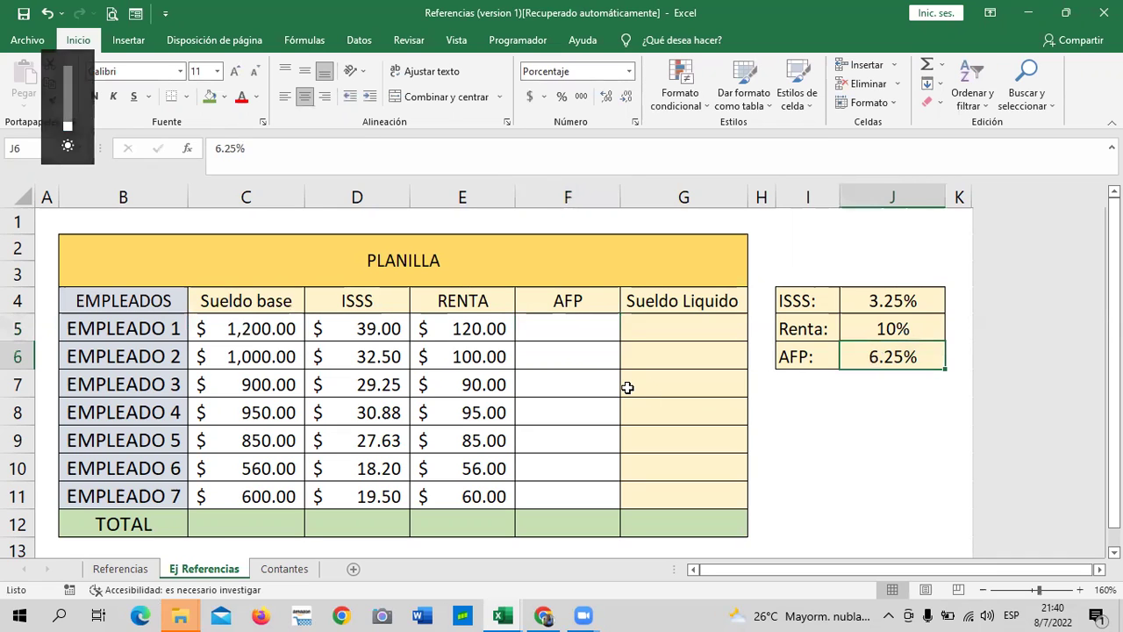
key(XF86MonBrightnessDown)
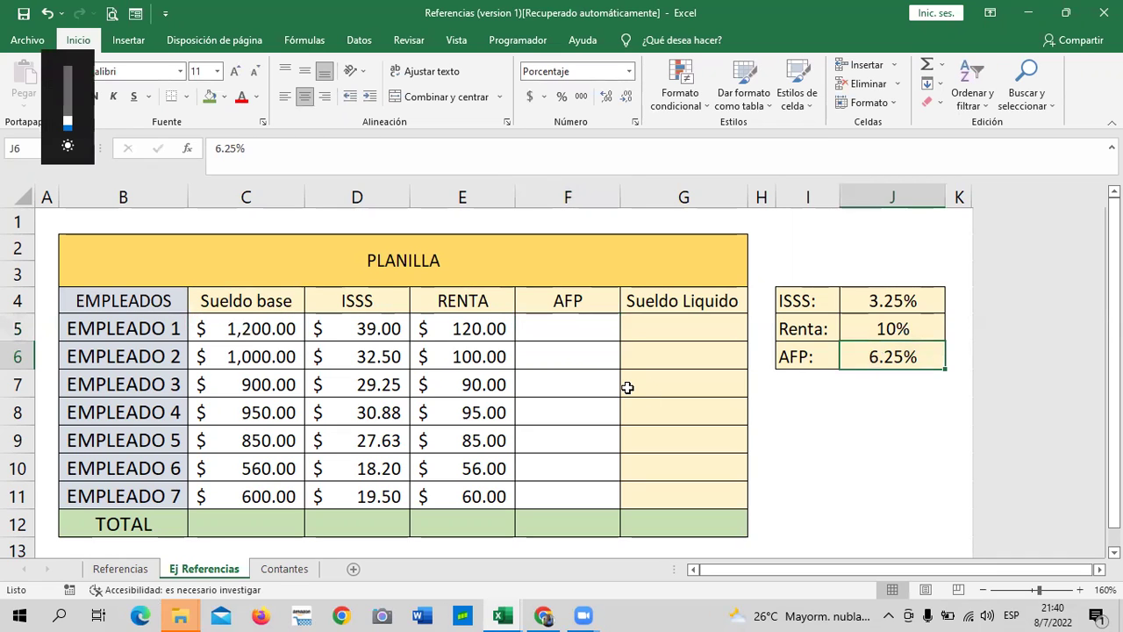
click(560, 413)
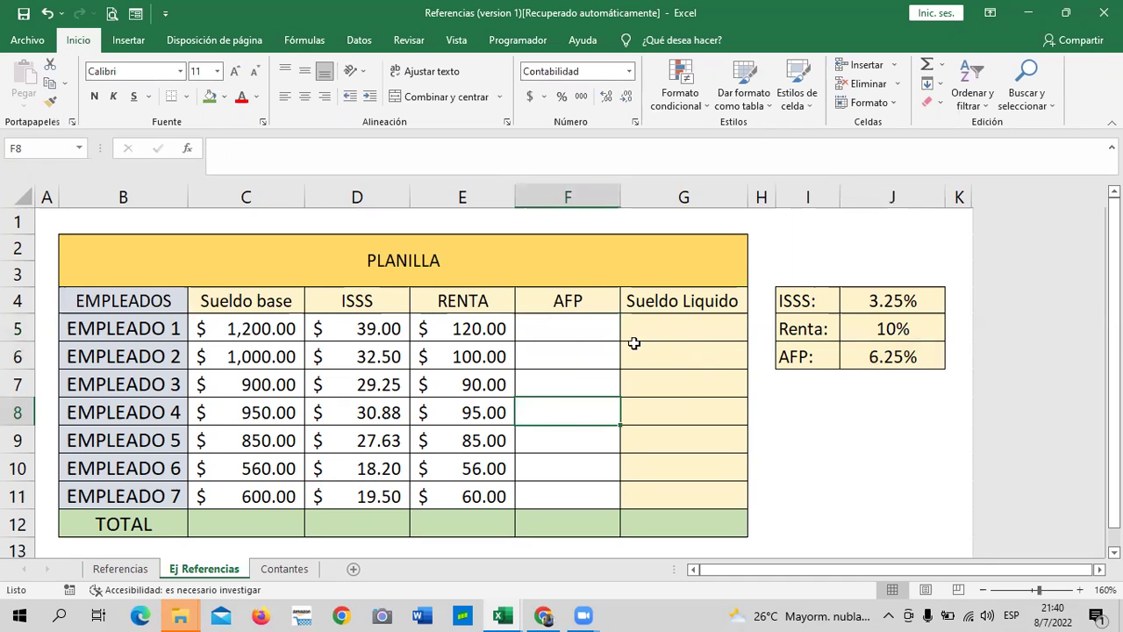
Review the 6.25% AFP rate in J6, leaving it unchanged.
click(562, 325)
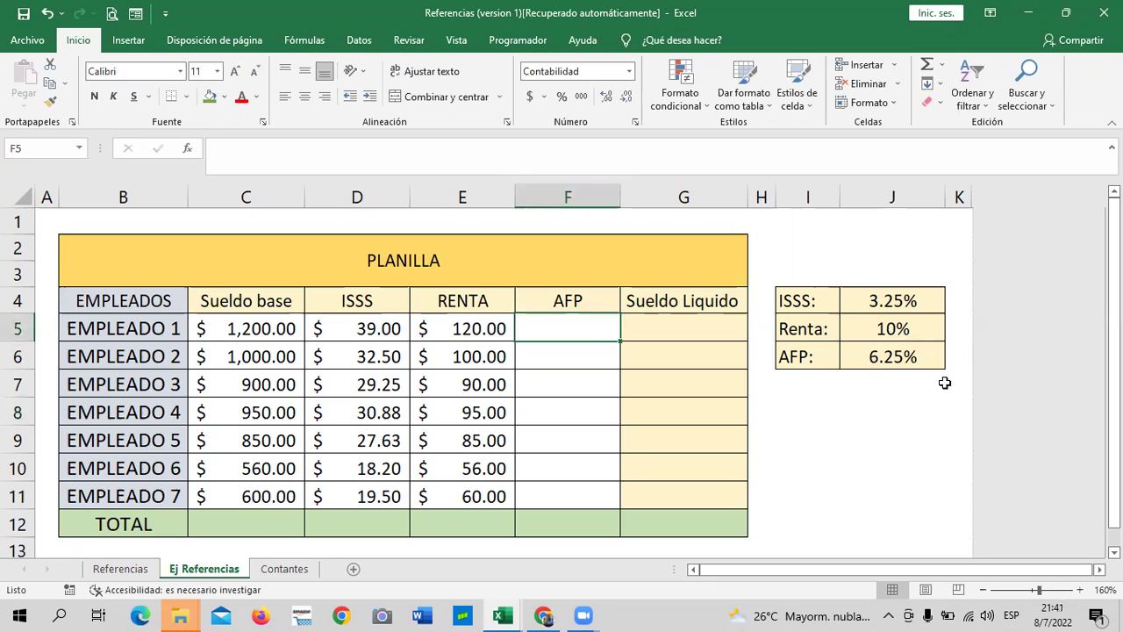
click(887, 353)
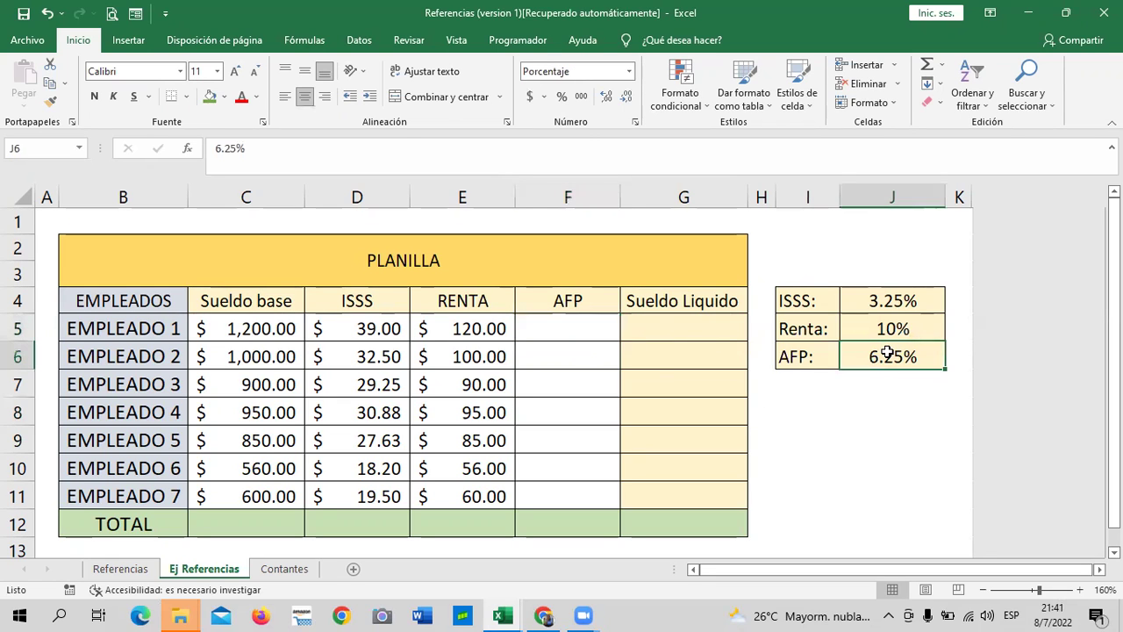
click(211, 147)
click(878, 355)
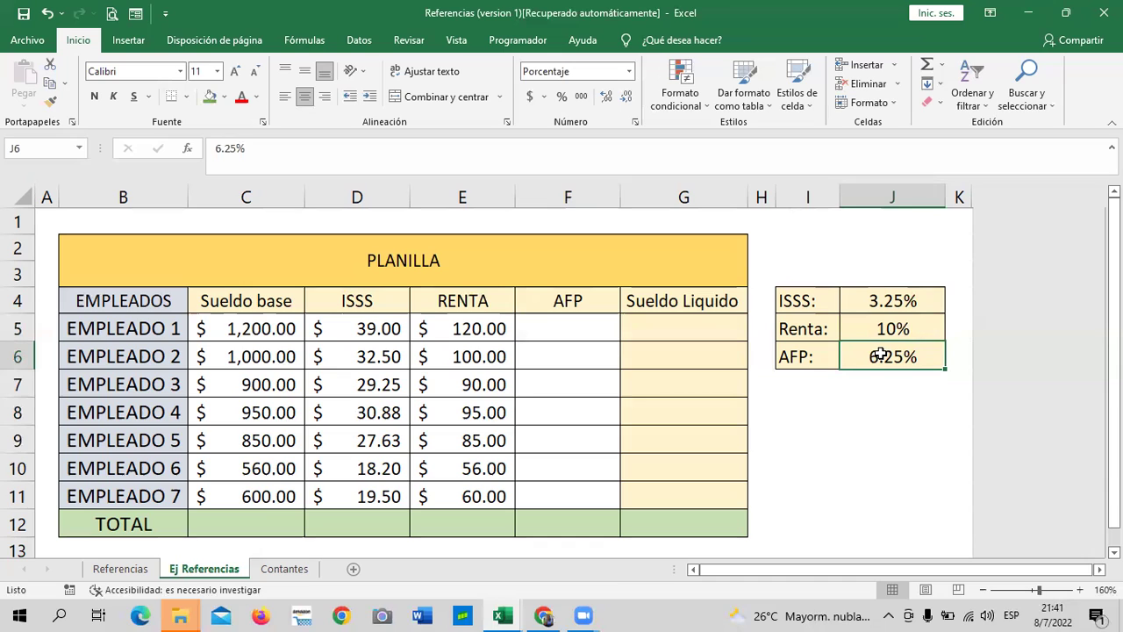
Dim the screen further, then start a fresh formula in F5 with '='.
key(XF86MonBrightnessDown)
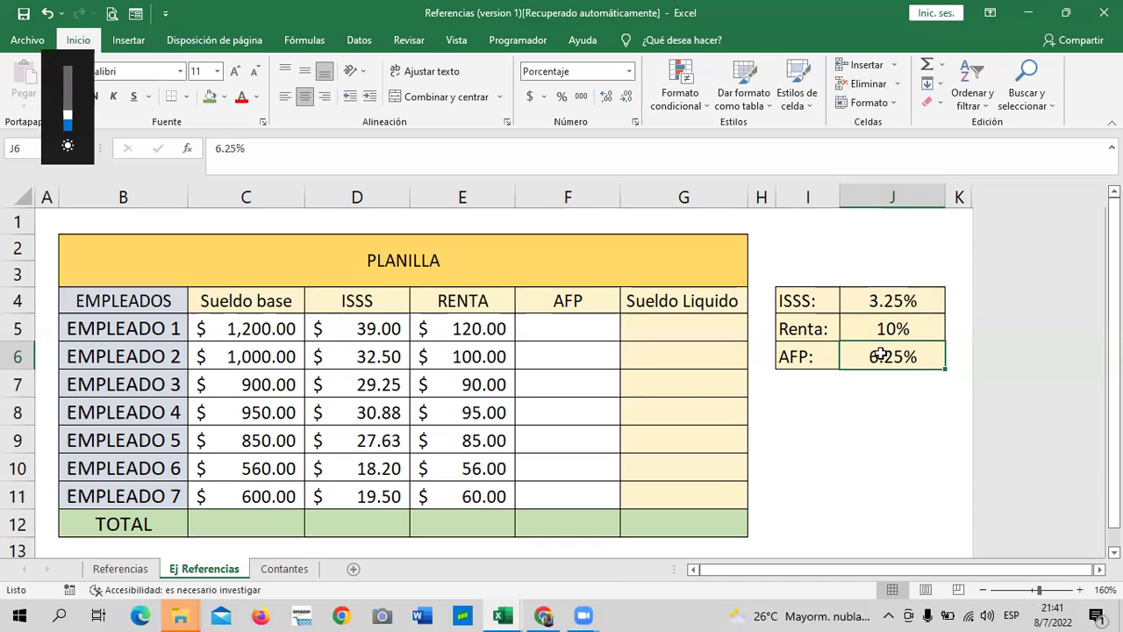
key(XF86MonBrightnessDown)
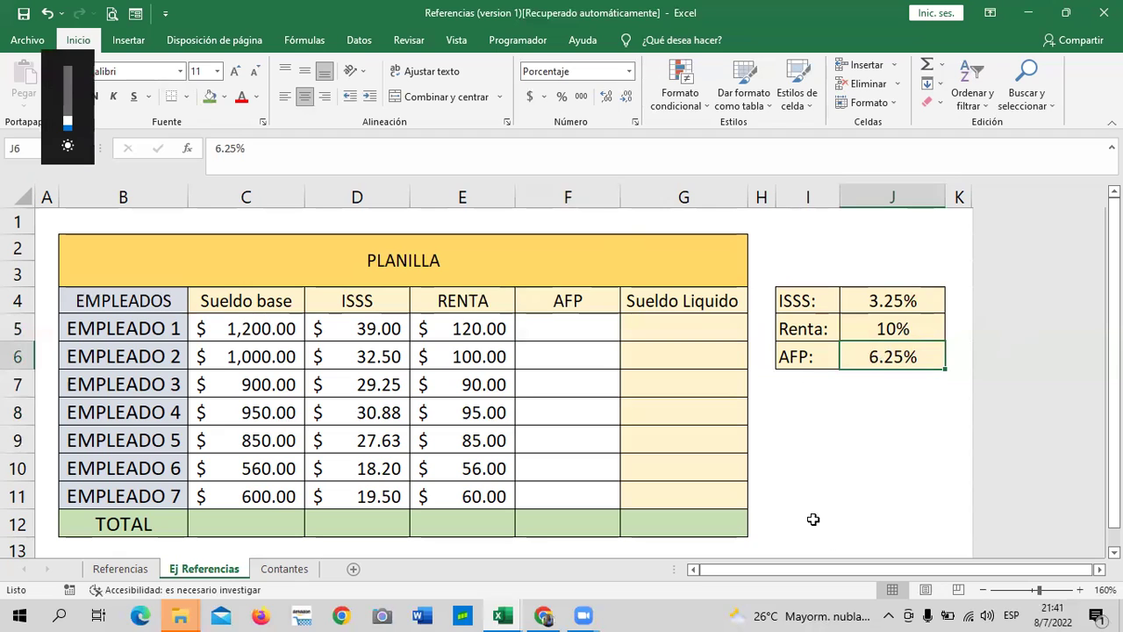
click(895, 456)
click(566, 321)
text(=)
scroll(618, 318, down, 1)
Complete F5 as =C5*$J$6, showing $75.00, and drag it down to F11.
scroll(399, 370, up, 1)
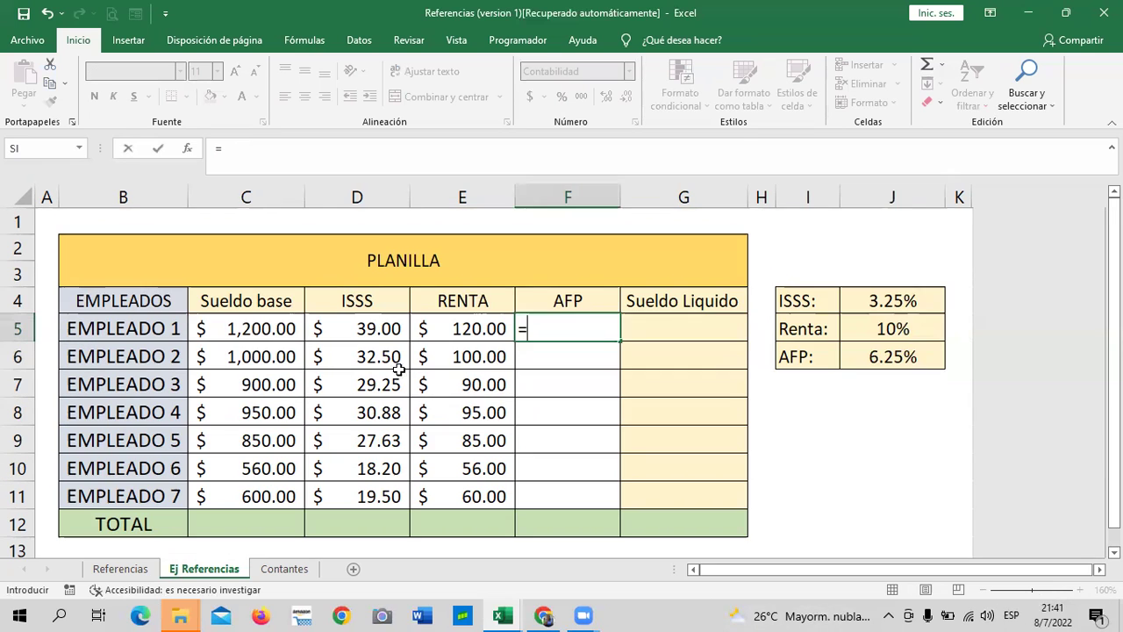
click(252, 319)
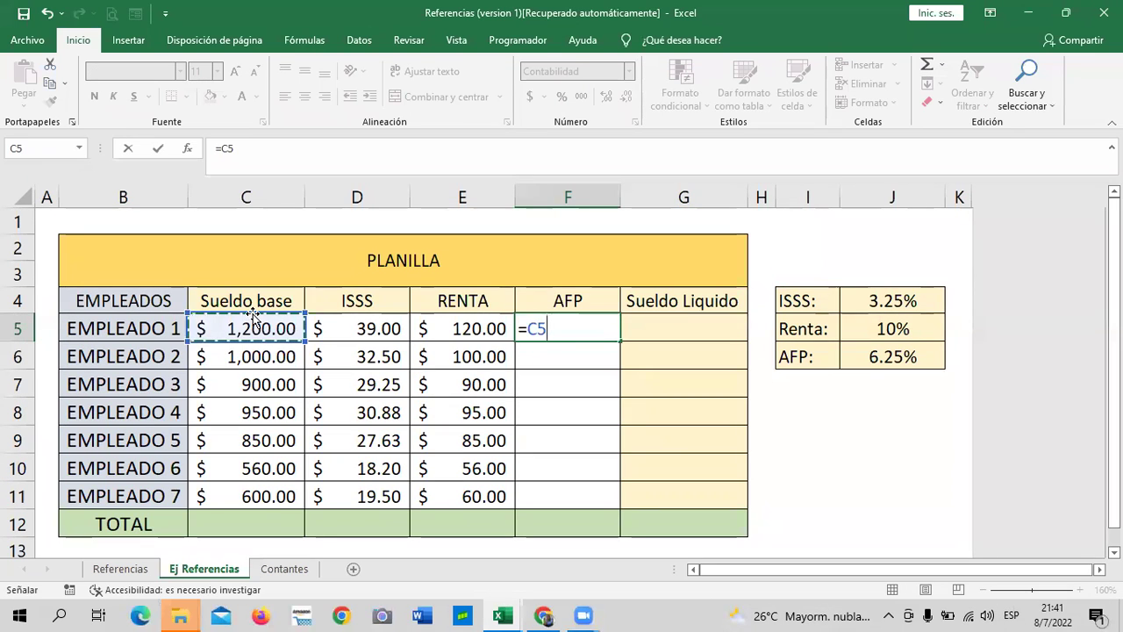
text(*)
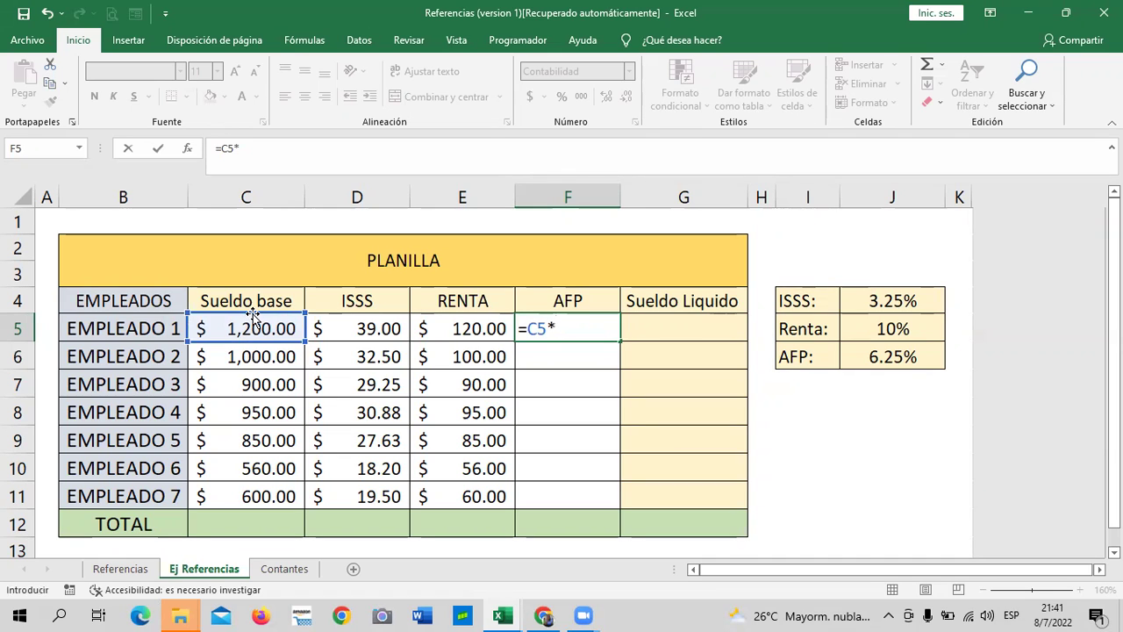
click(874, 363)
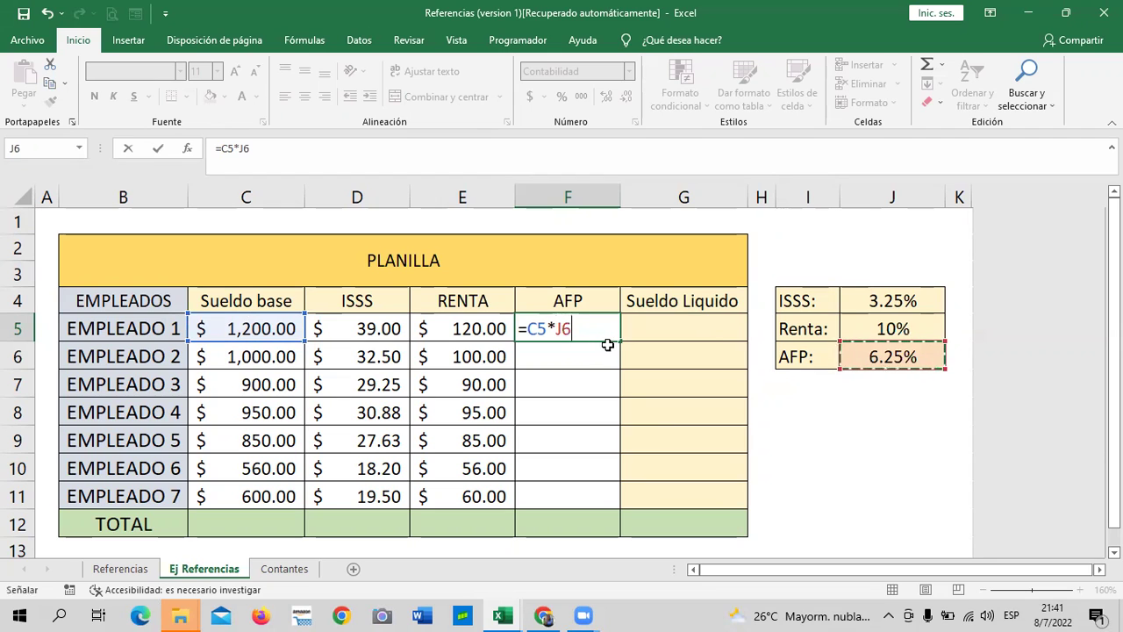
click(571, 330)
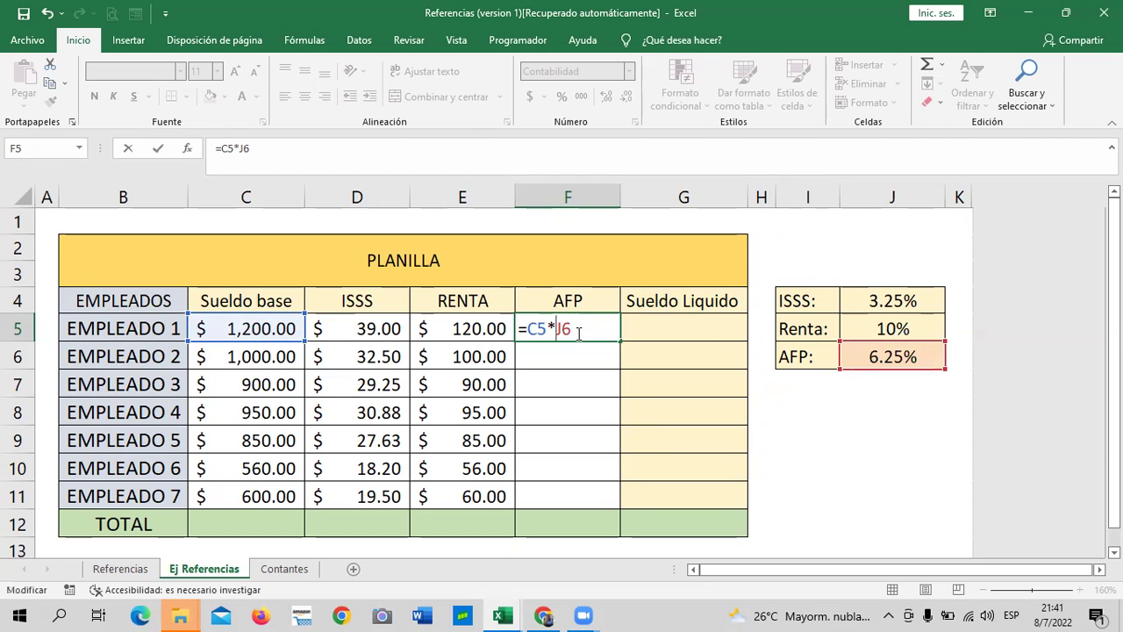
text($J)
text($)
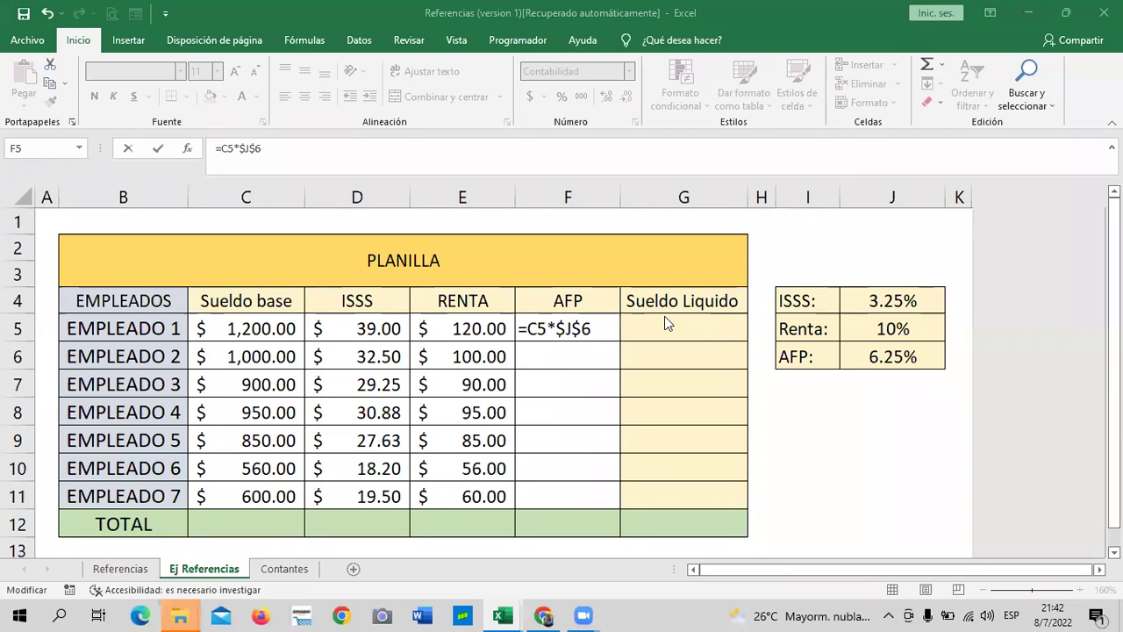
click(606, 326)
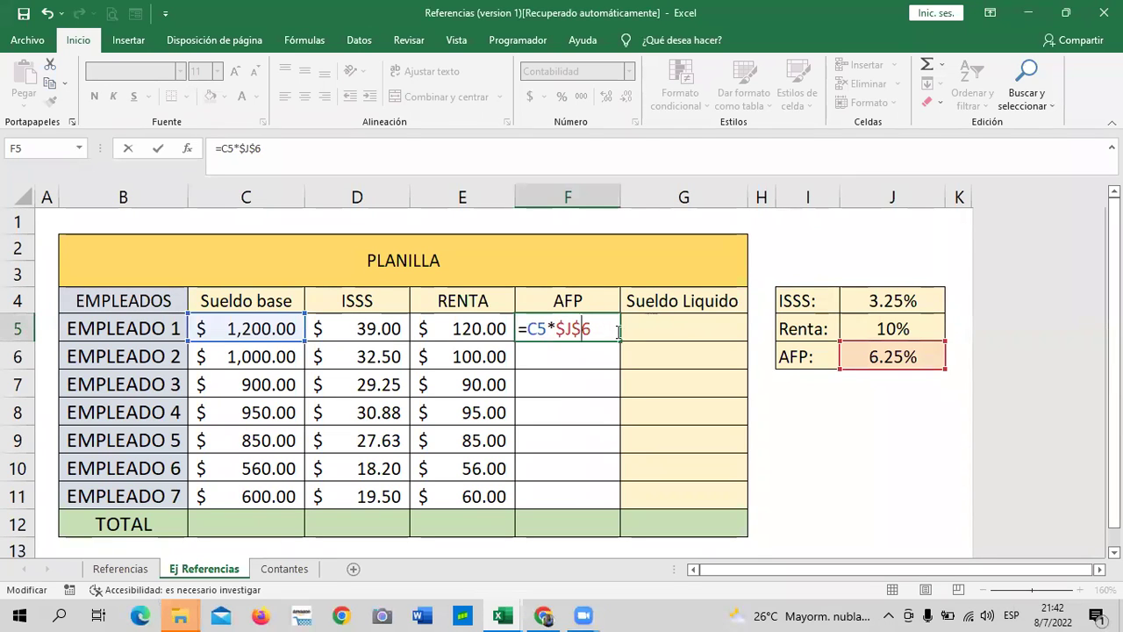
key(Return)
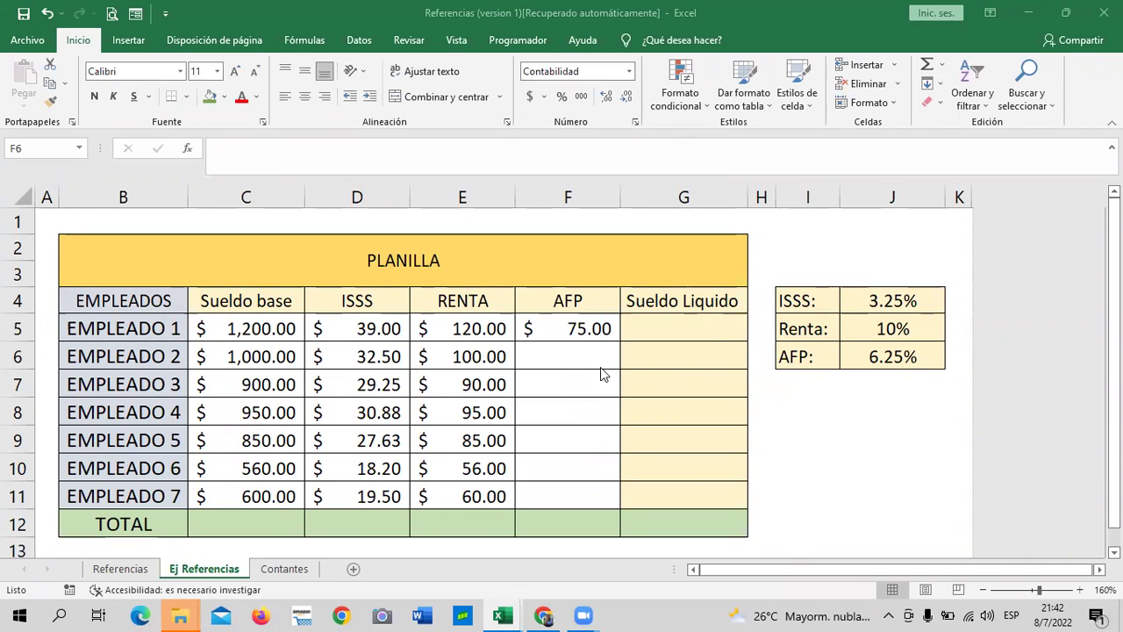
click(573, 327)
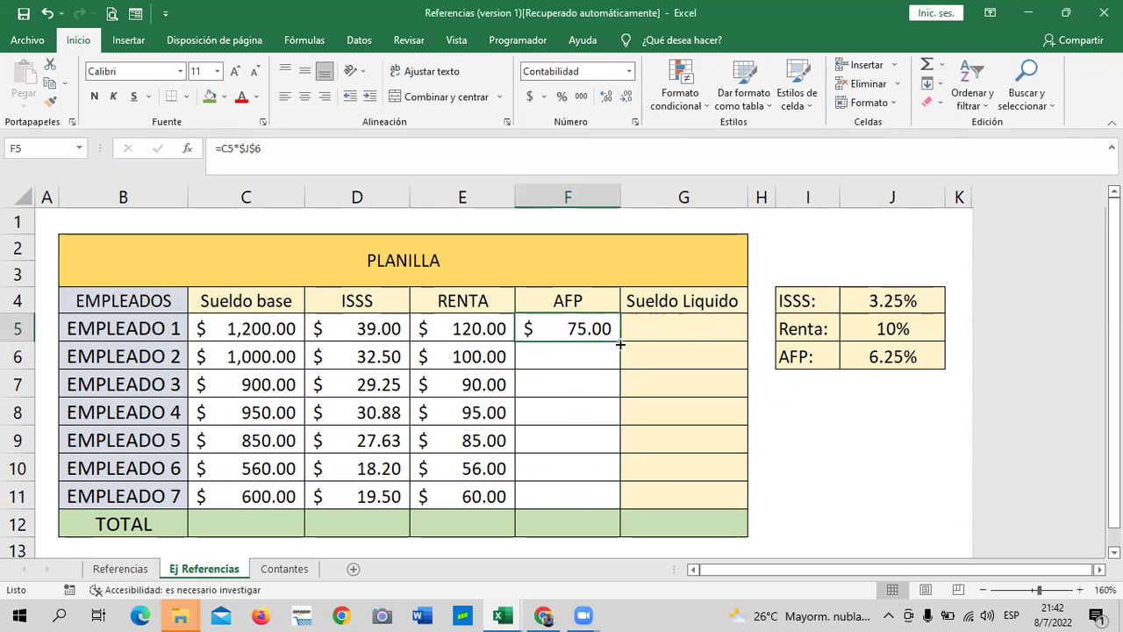
drag(620, 344, 620, 496)
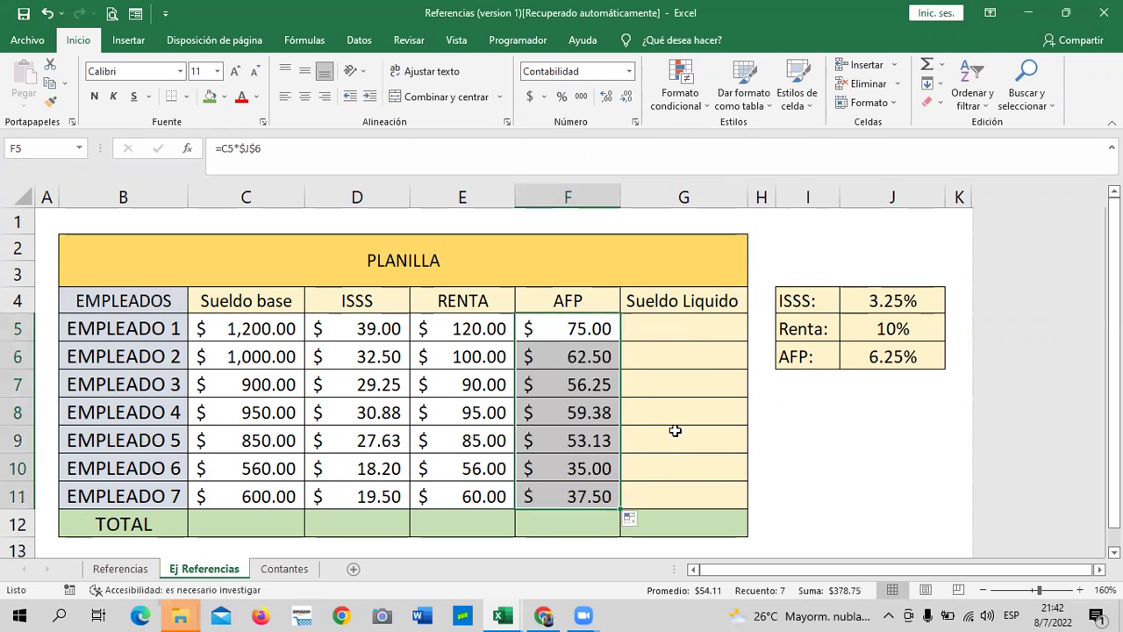
Enter =C5-D5-E5-F5 in G5 for the first net salary of $966.00.
click(794, 489)
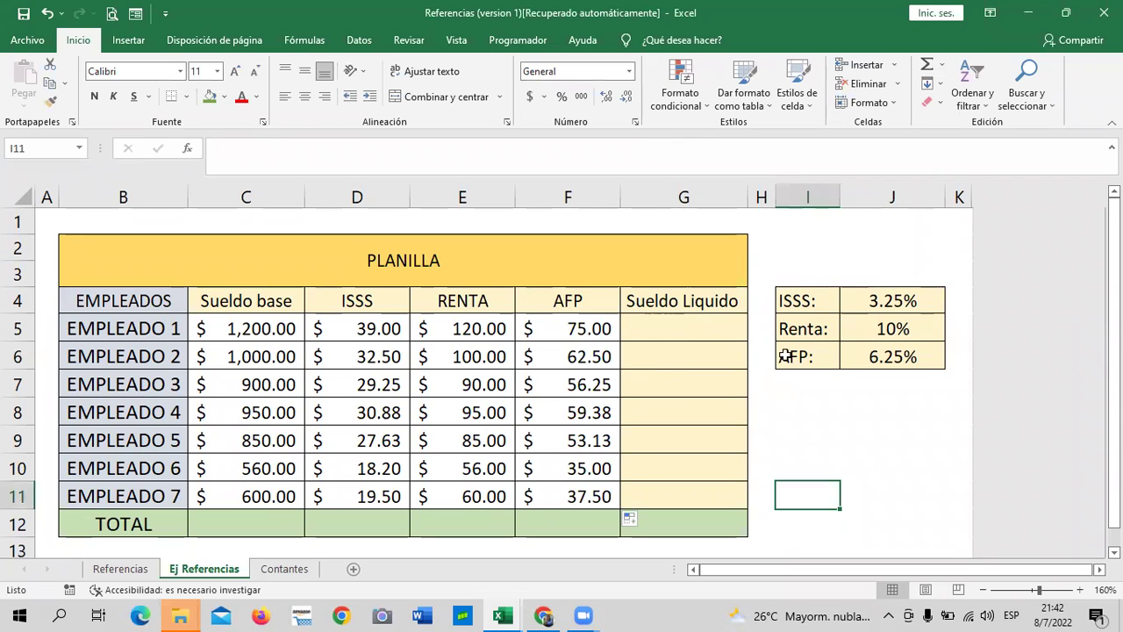
click(669, 331)
text(=)
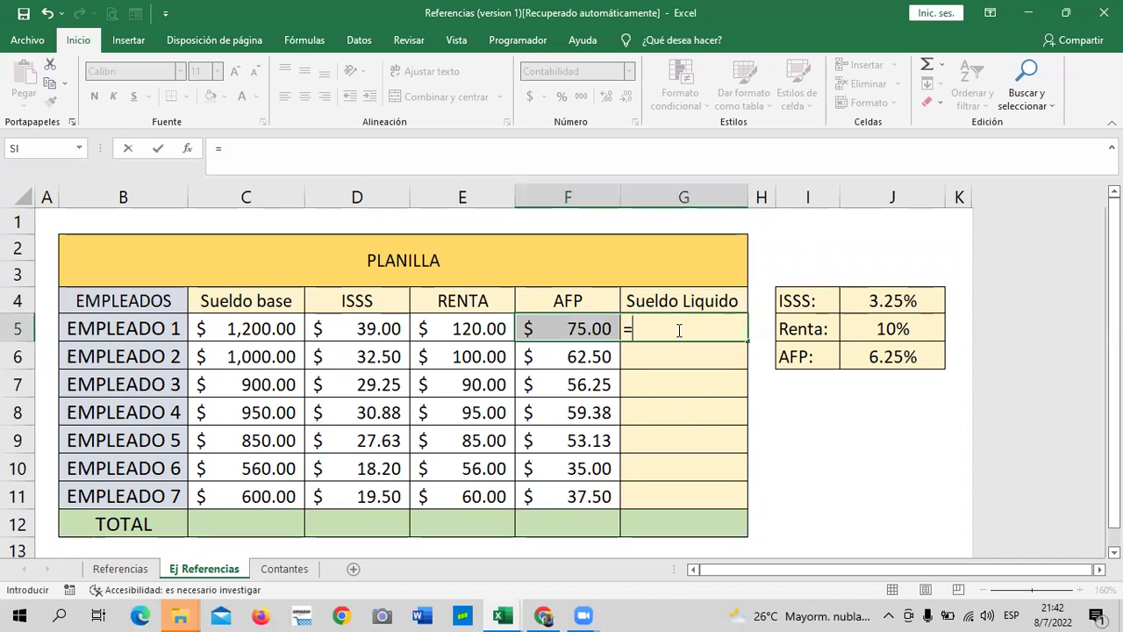
click(256, 327)
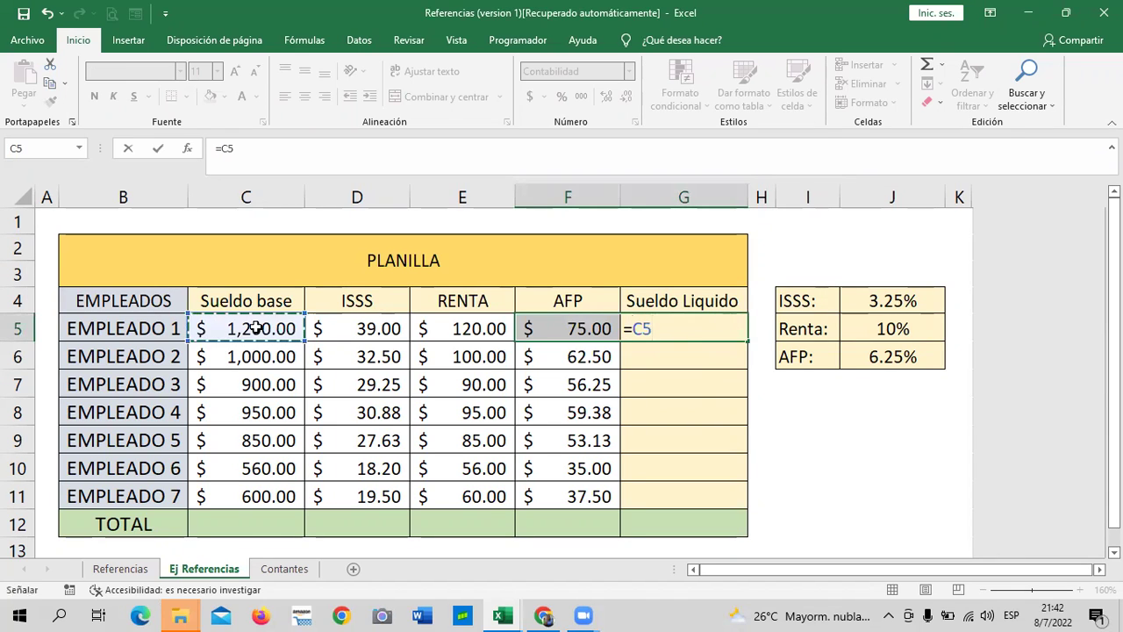
text(-)
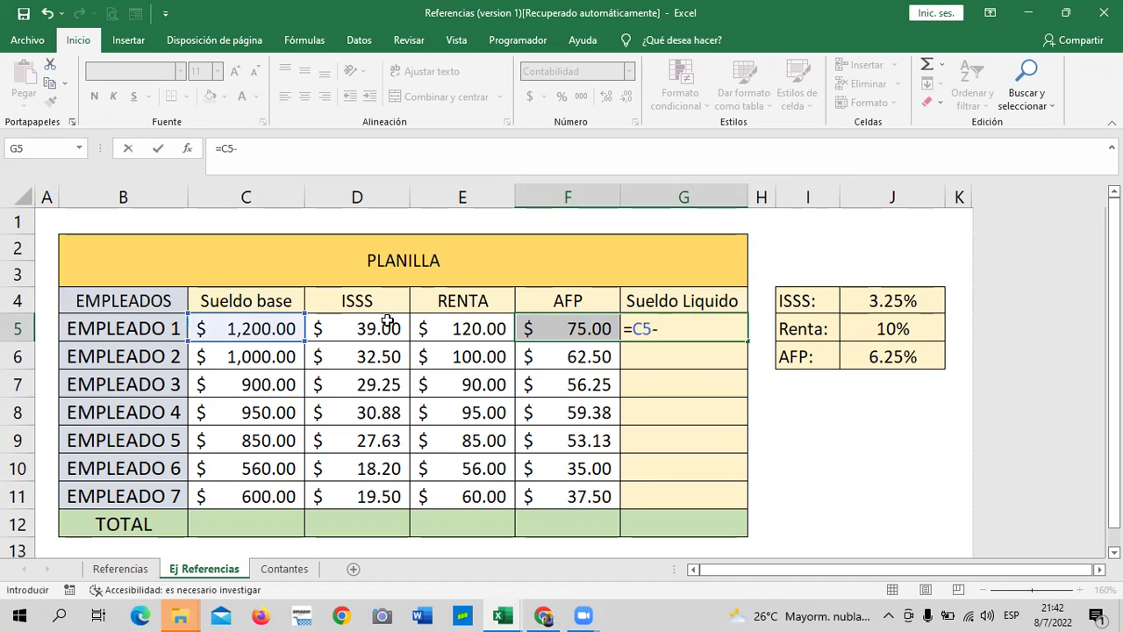
click(359, 327)
text(-)
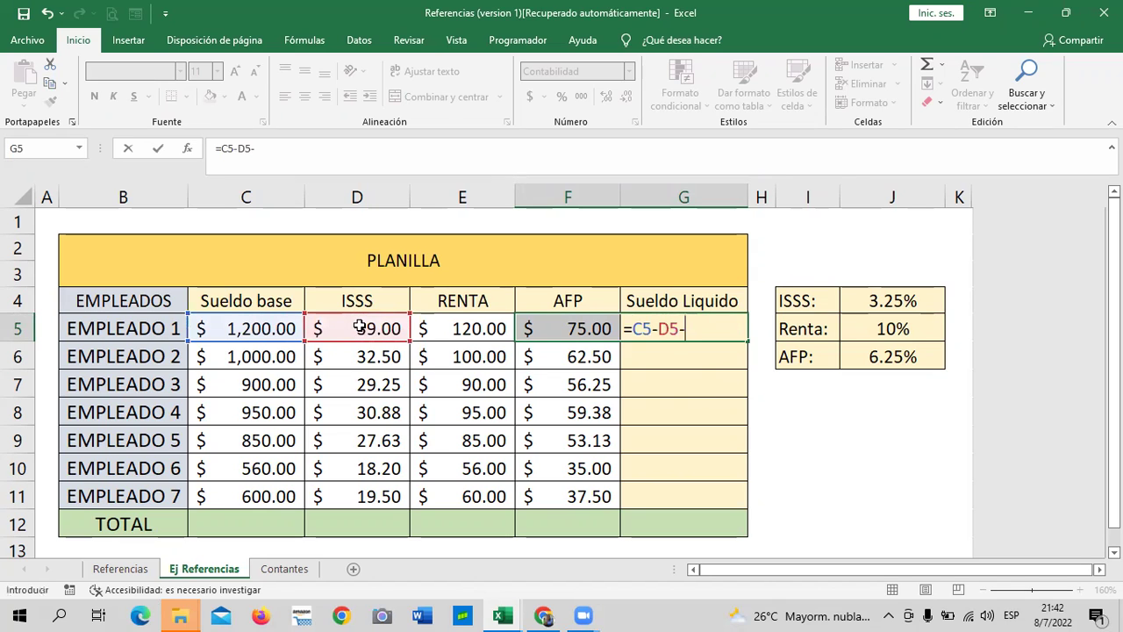
click(472, 329)
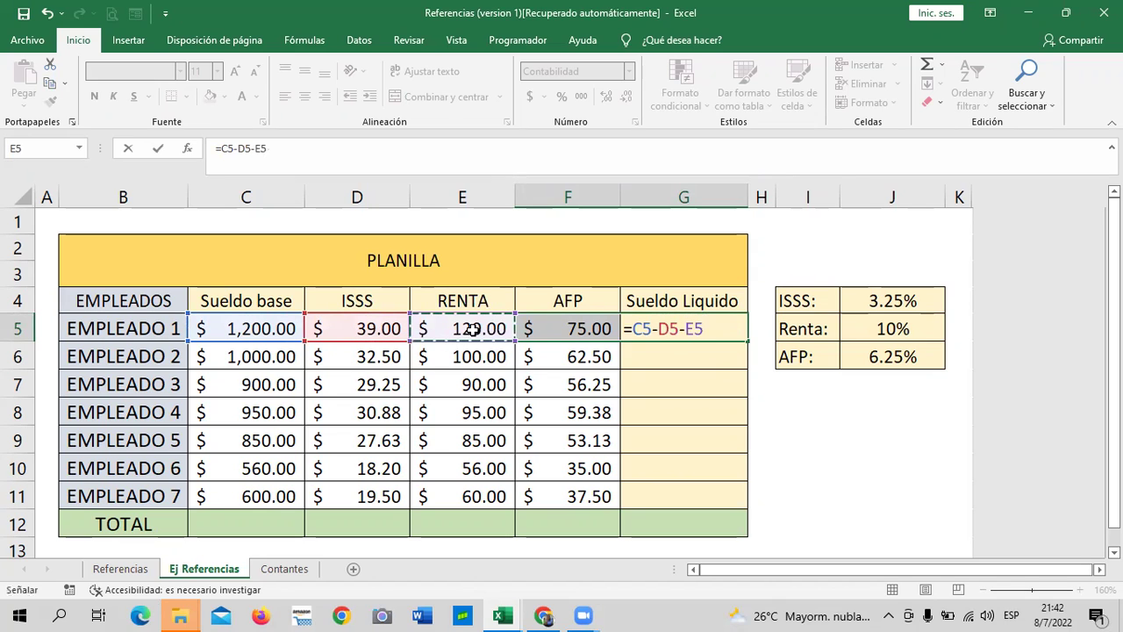
text(-)
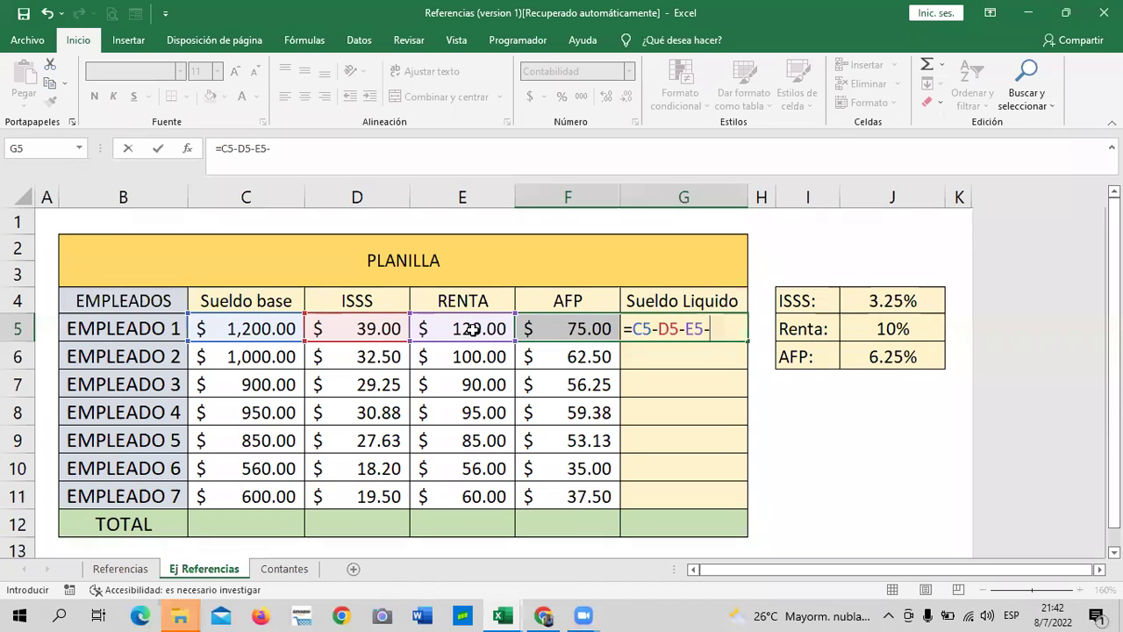
click(574, 329)
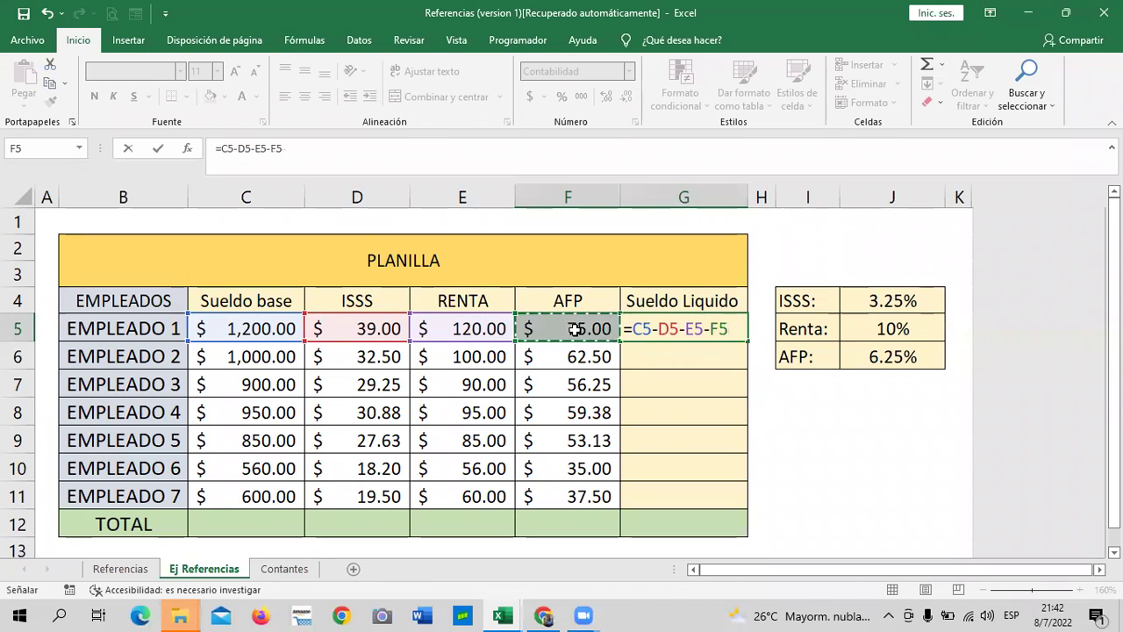
key(Return)
Fill the net salary formula down to G11 and select base salaries C5:C11.
mouse_move(574, 329)
mouse_down()
mouse_move(707, 328)
mouse_move(751, 499)
mouse_up()
click(707, 328)
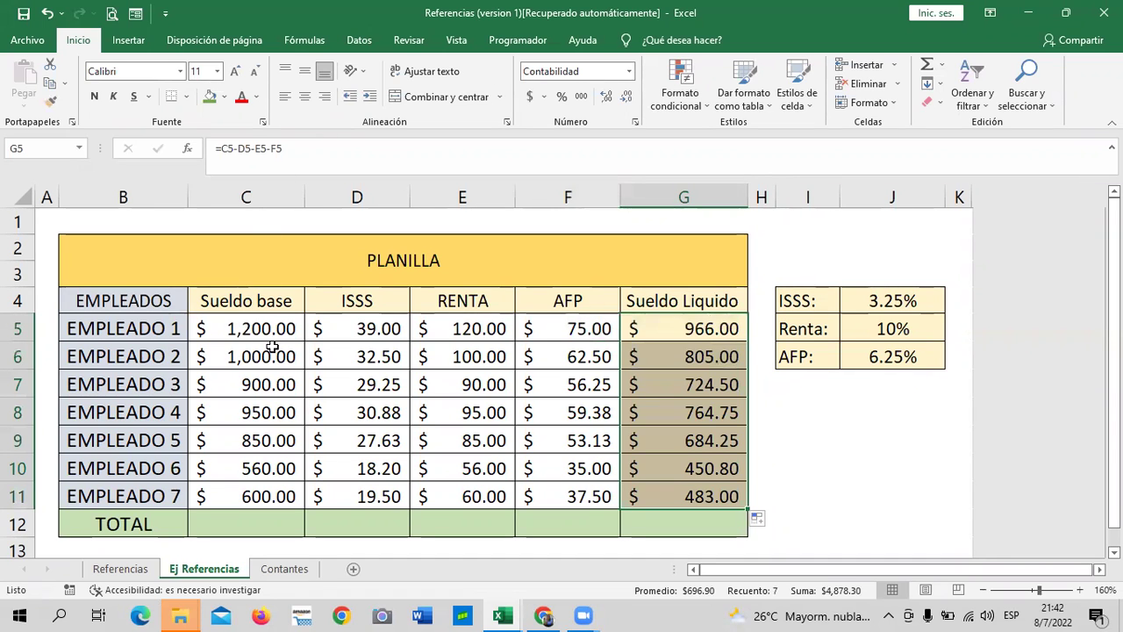
drag(286, 321, 281, 496)
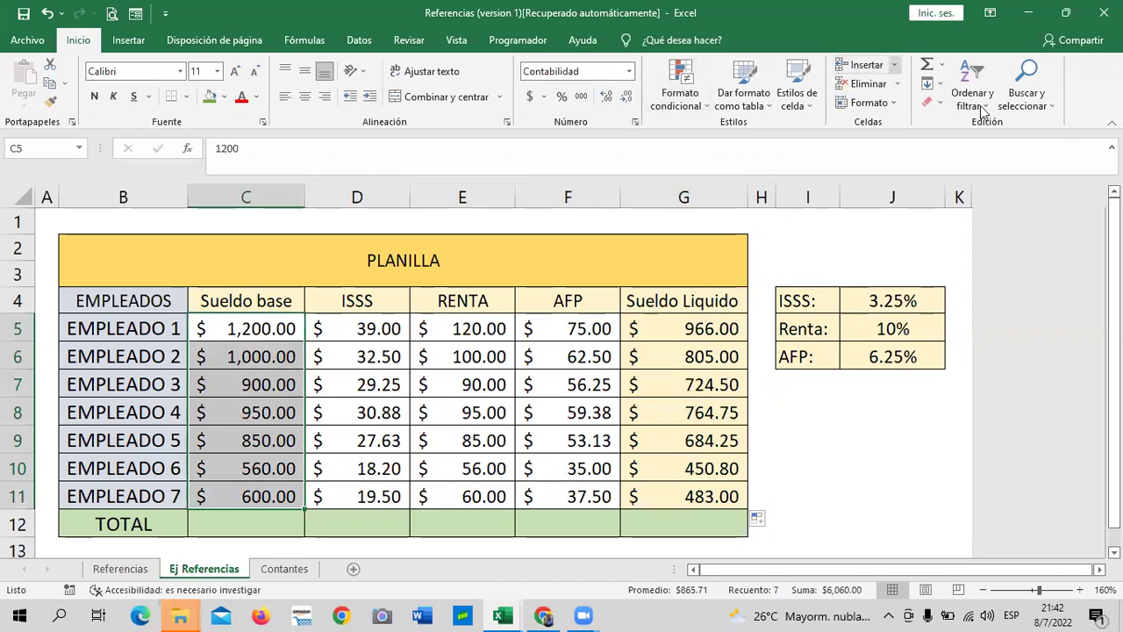
AutoSum columns C to G in row 12: $6,060.00, $196.95, $606.00, $378.75, $4,878.30.
click(927, 64)
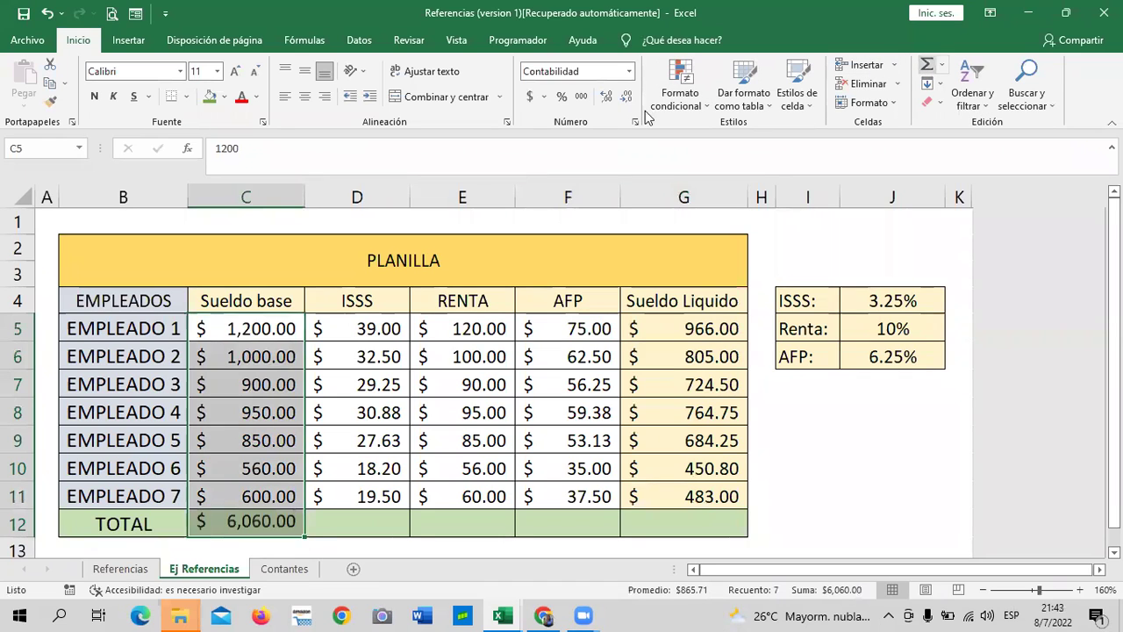
drag(365, 326, 373, 488)
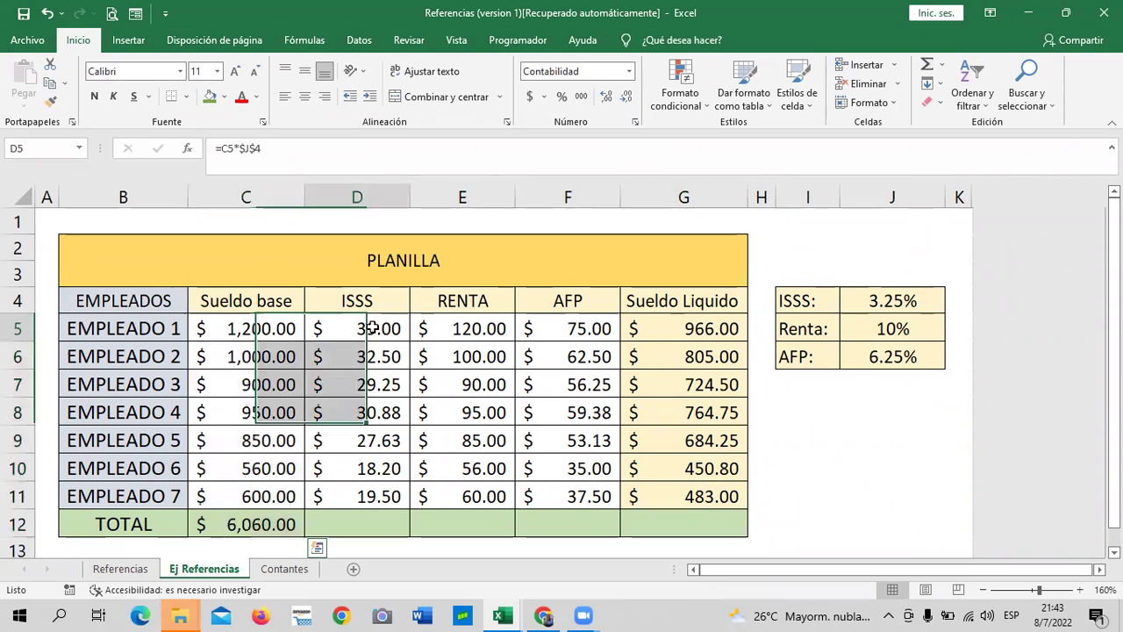
click(927, 65)
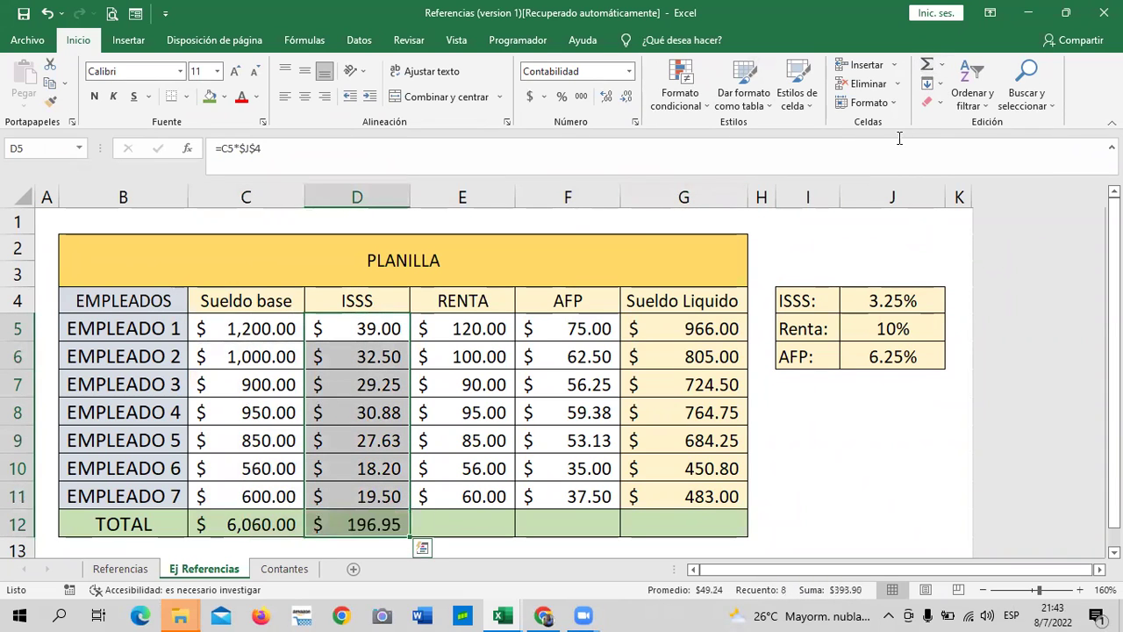
drag(499, 321, 492, 493)
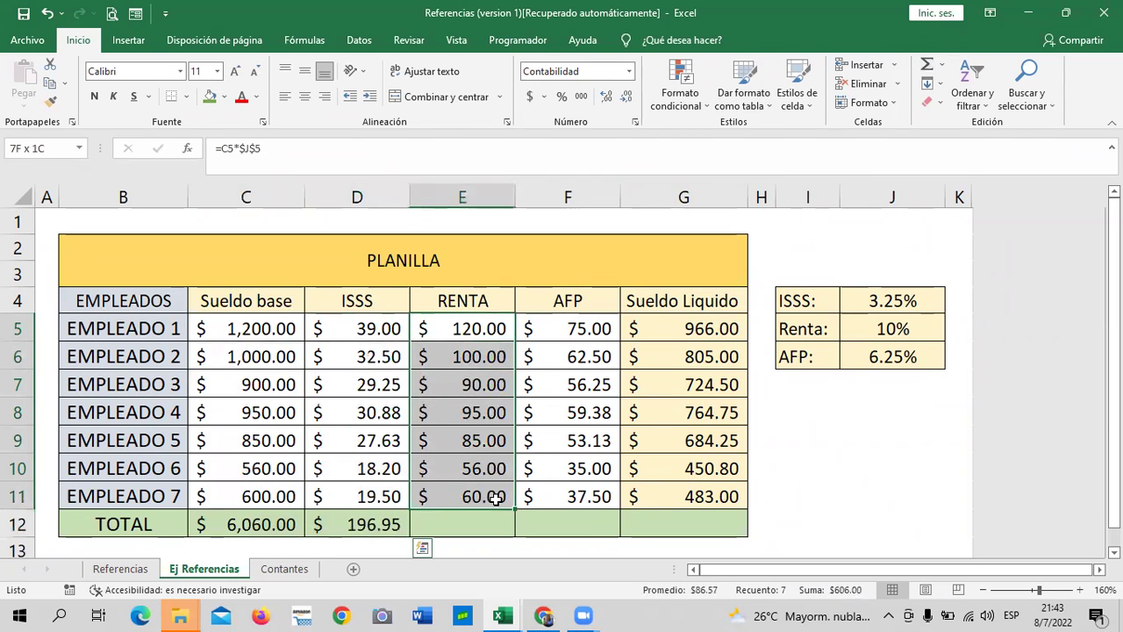
click(926, 65)
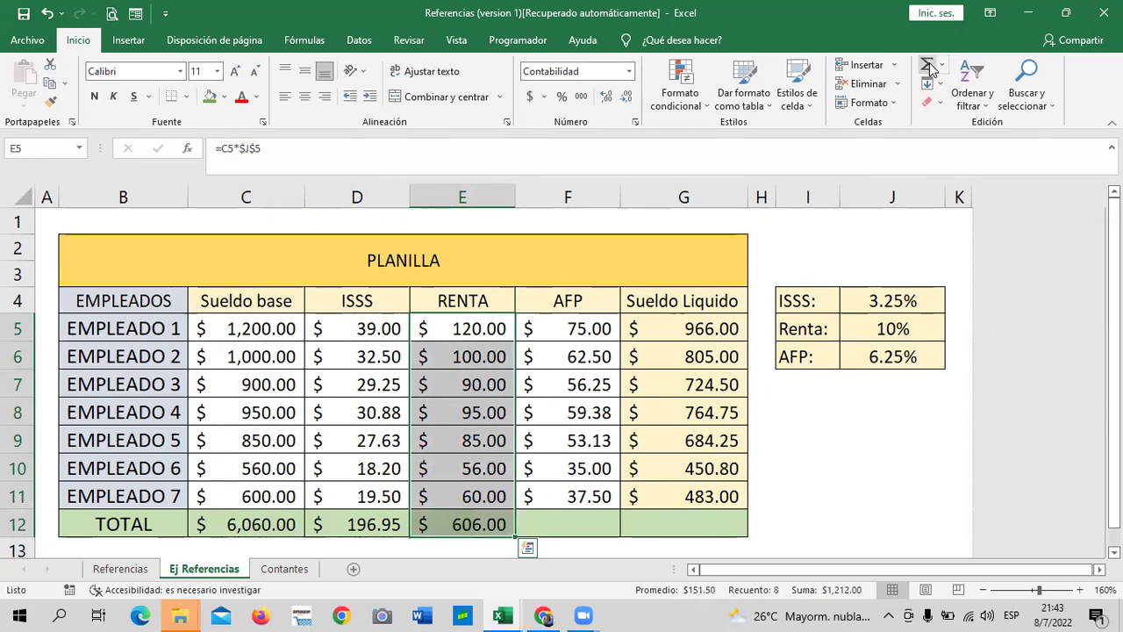
drag(594, 327, 580, 496)
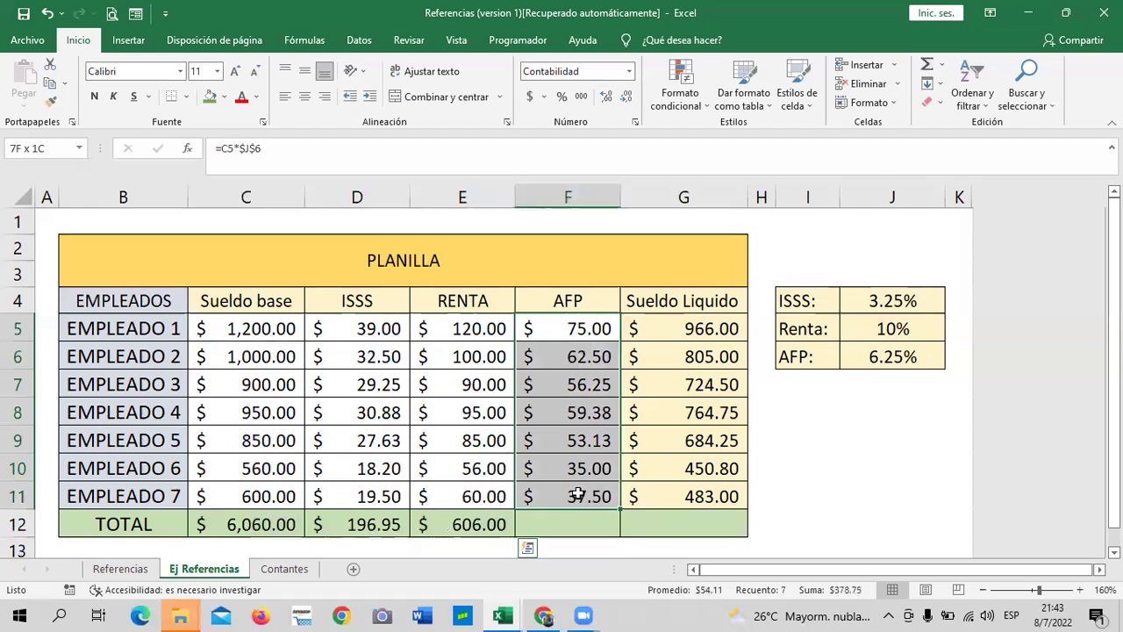
click(926, 65)
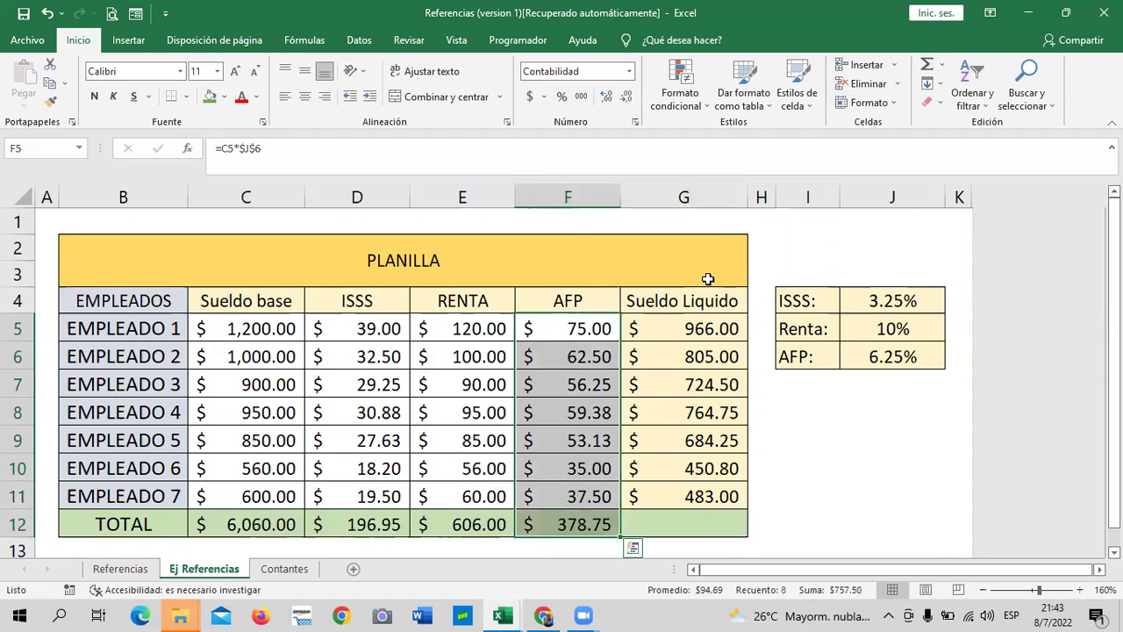
drag(697, 325, 687, 495)
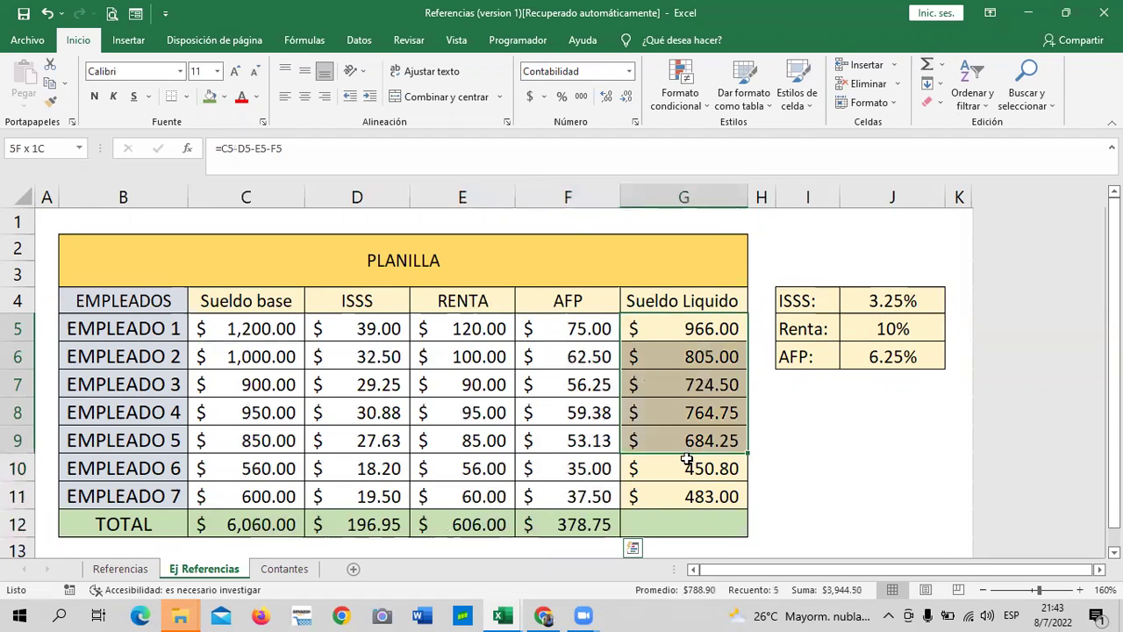
click(927, 65)
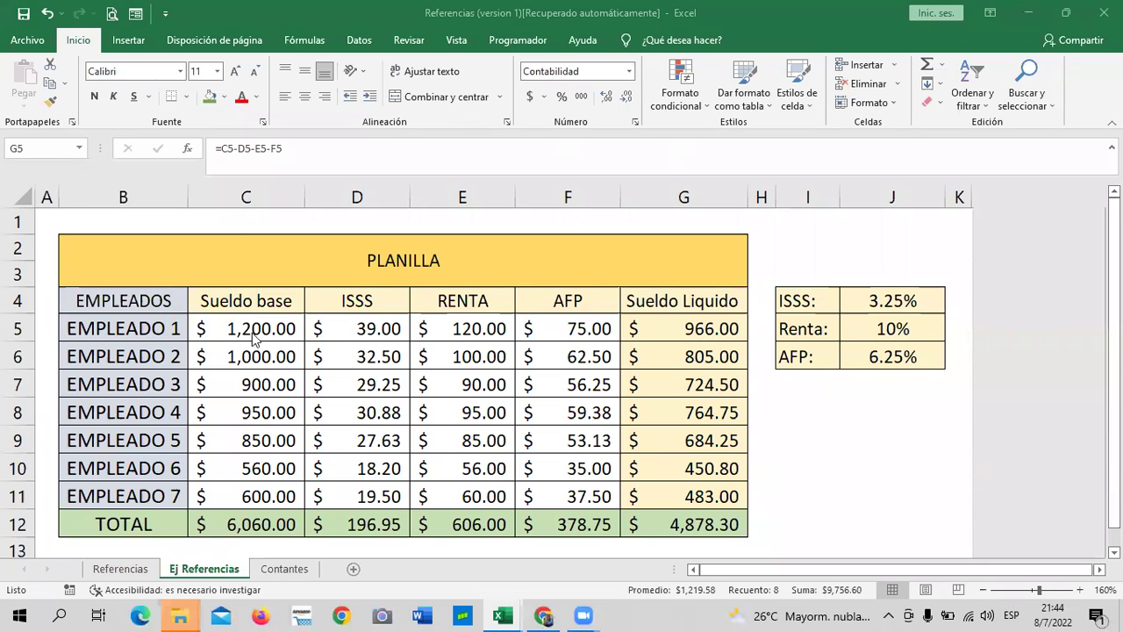
Open G5's net salary formula for editing, then cancel without changes.
key(ctrl+shift+Down)
key(F2)
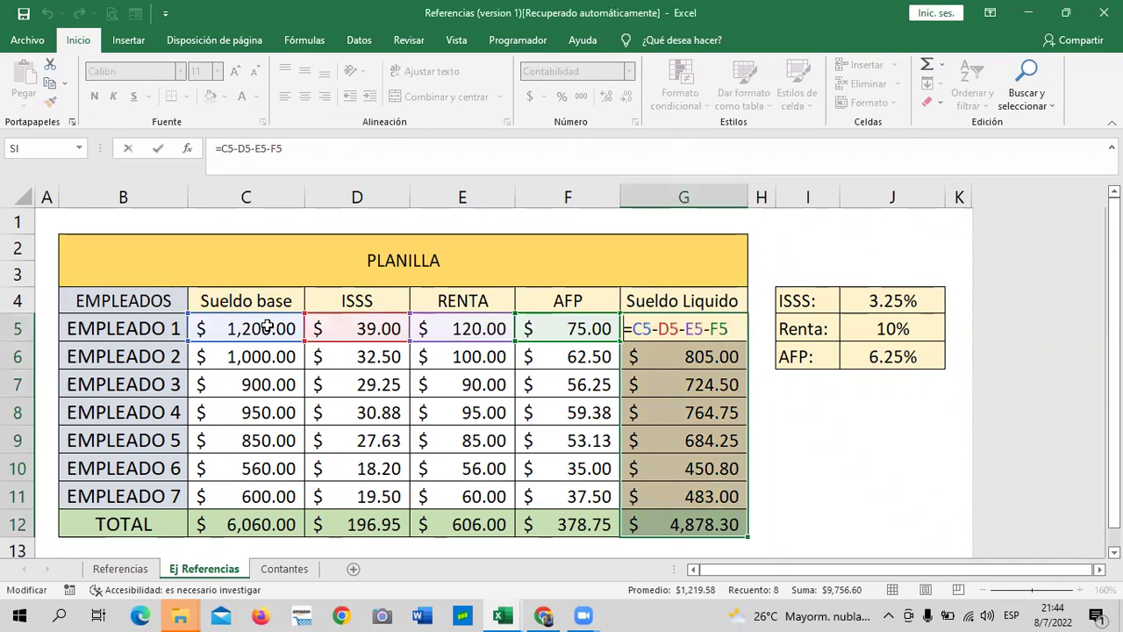
text(=)
click(263, 327)
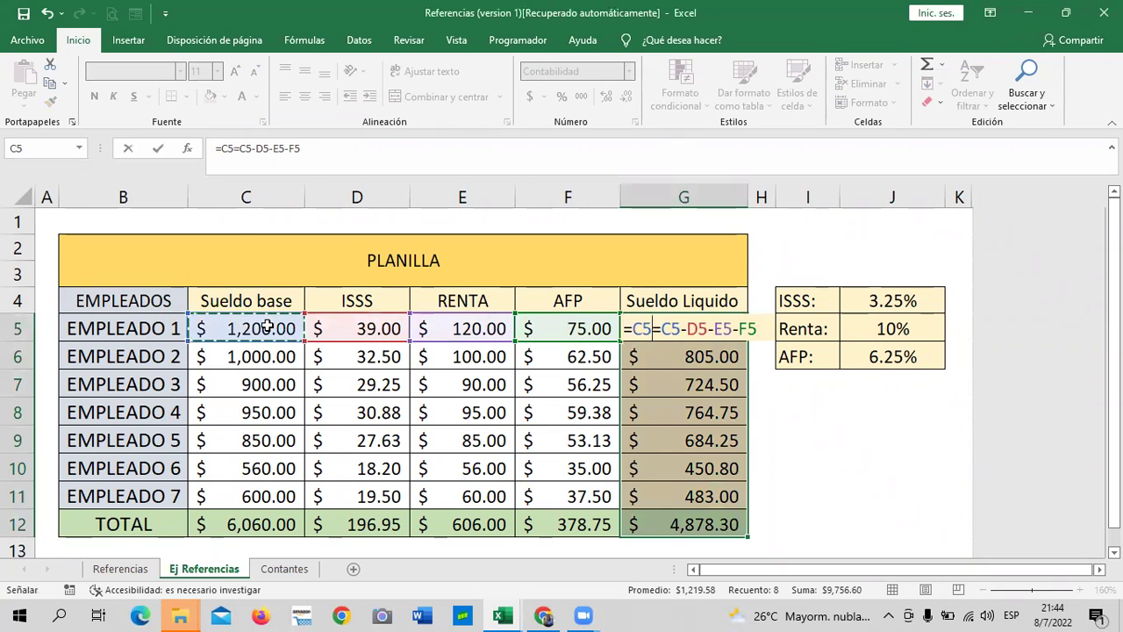
key(Escape)
Change Empleado 1's base salary in C5 to 1500 and switch to the Contantes sheet.
click(237, 330)
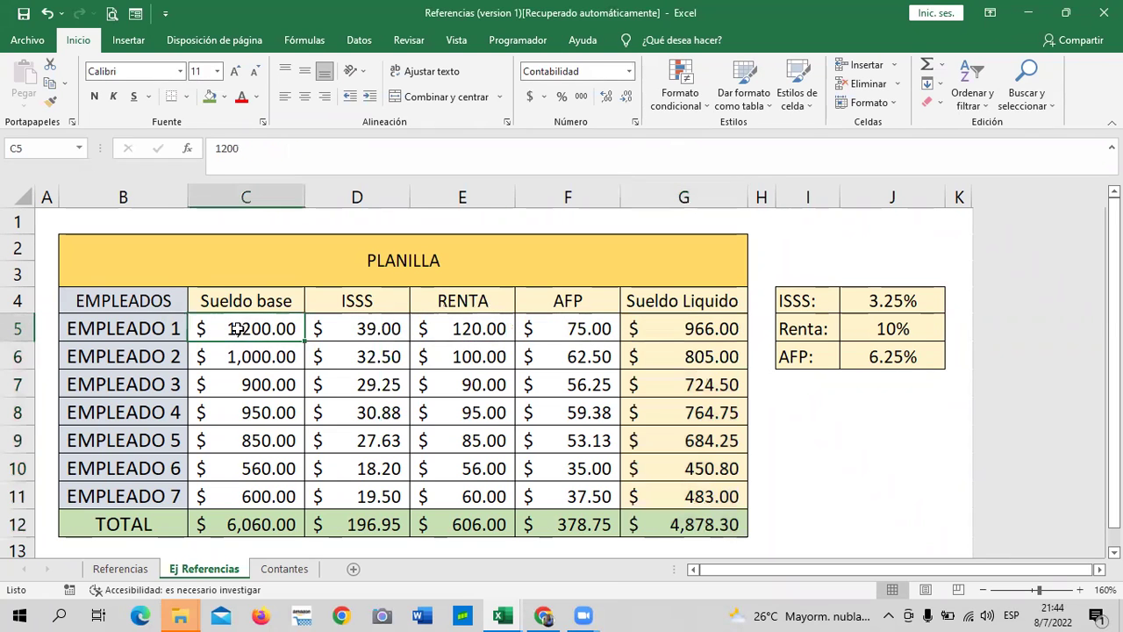
text(1500)
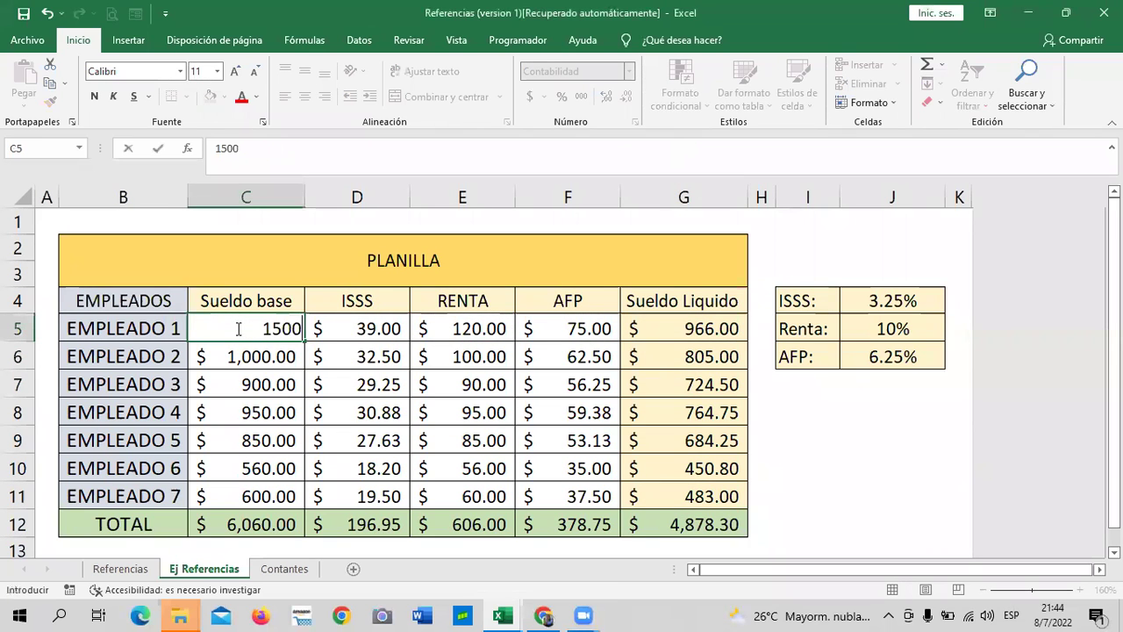
key(Return)
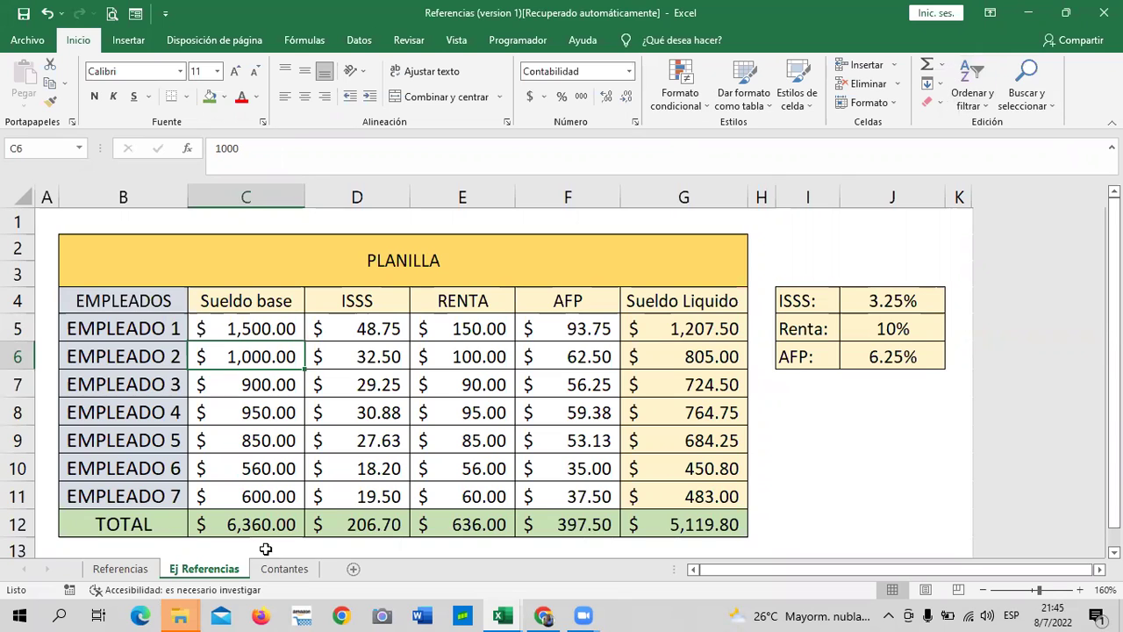
click(285, 569)
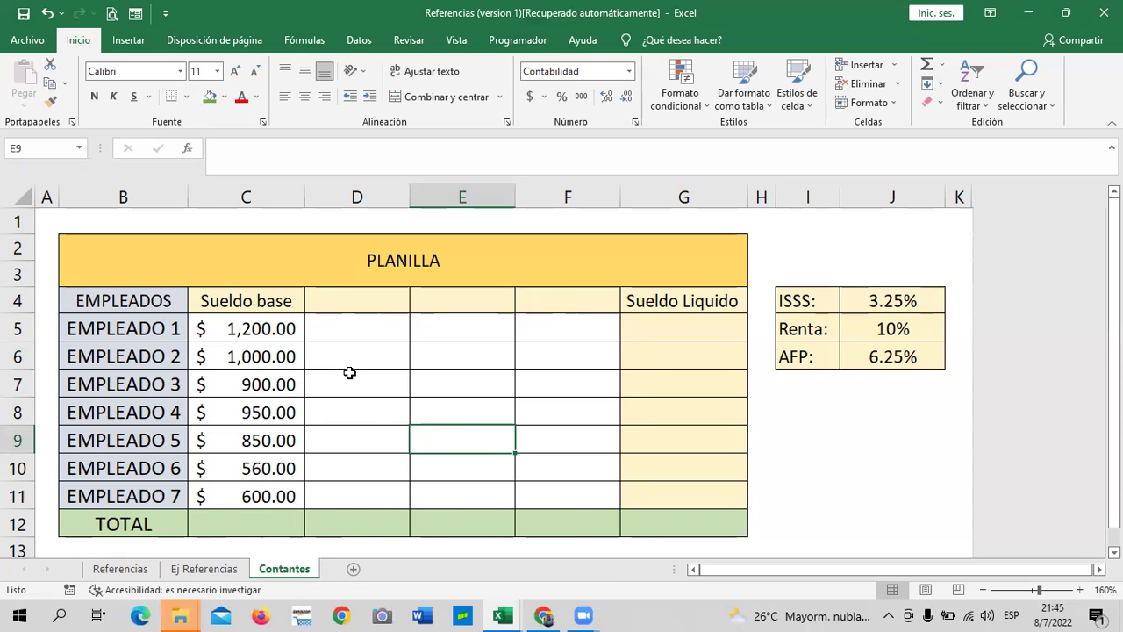
Type the headers ISSS, RENTA and AFP into D4, E4 and F4.
click(348, 317)
click(351, 301)
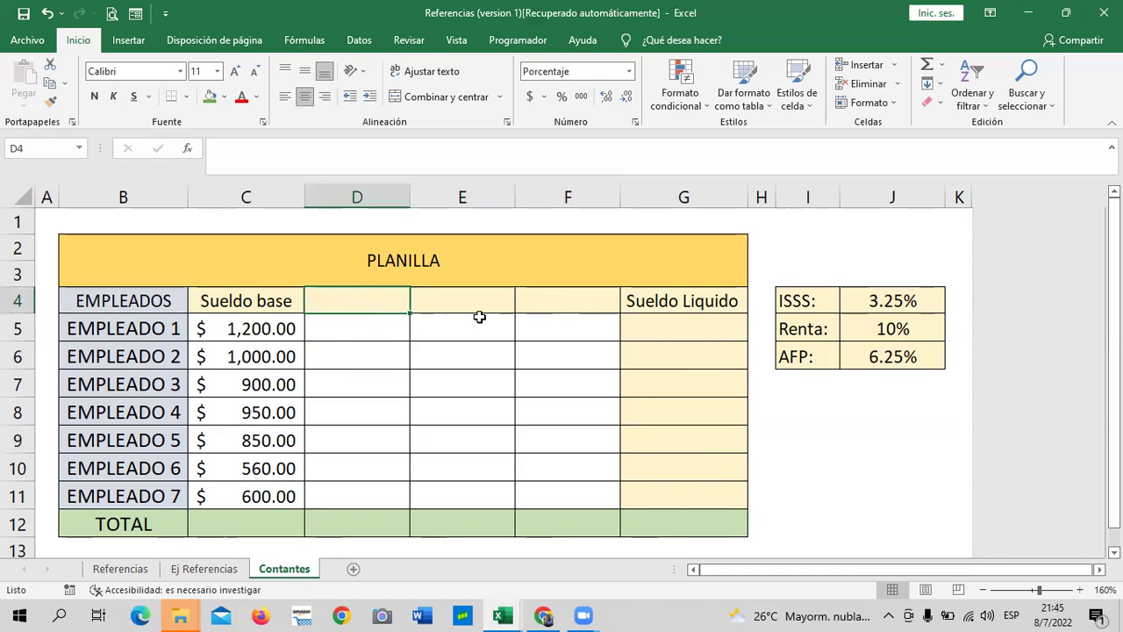
text(S)
key(BackSpace)
text(ISSS)
key(Tab)
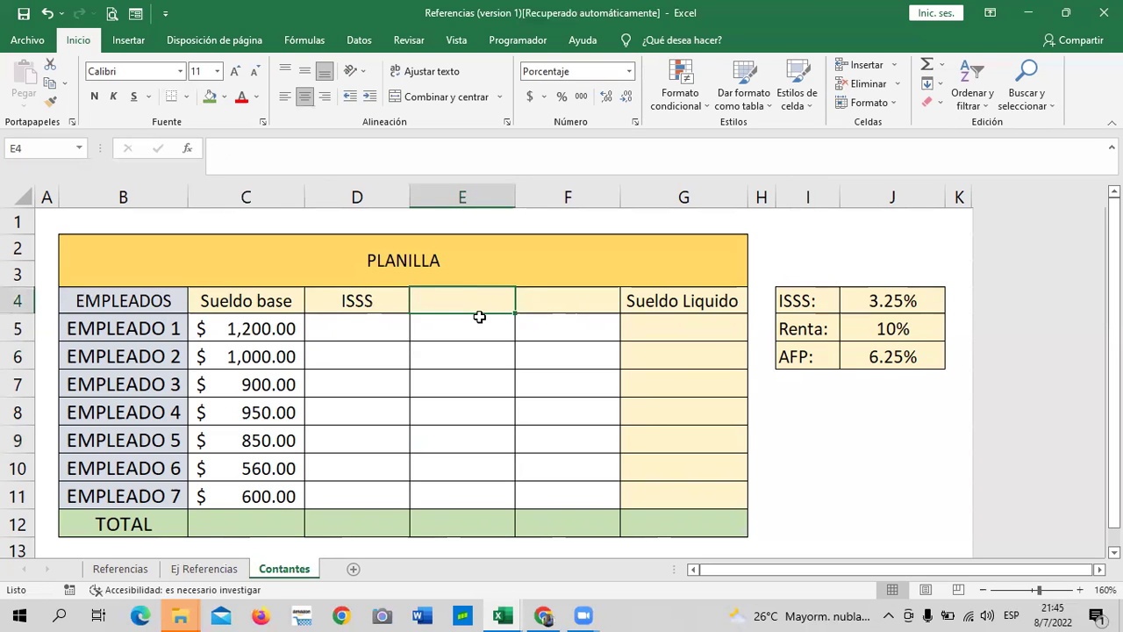
text(RENTA)
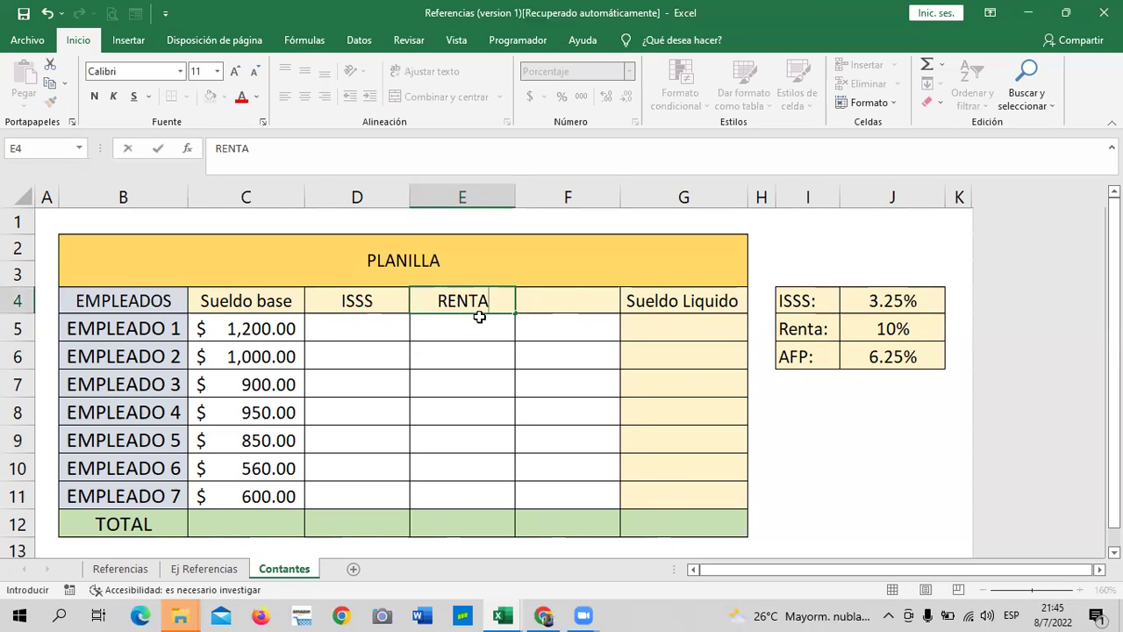
key(Tab)
text(A)
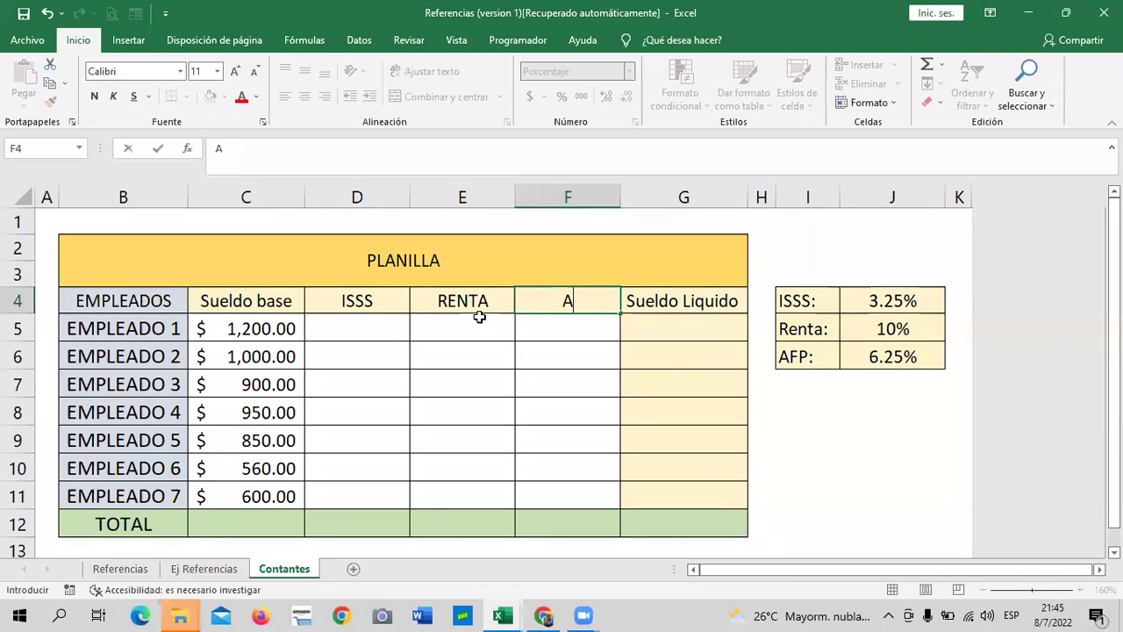
text(FP)
key(Return)
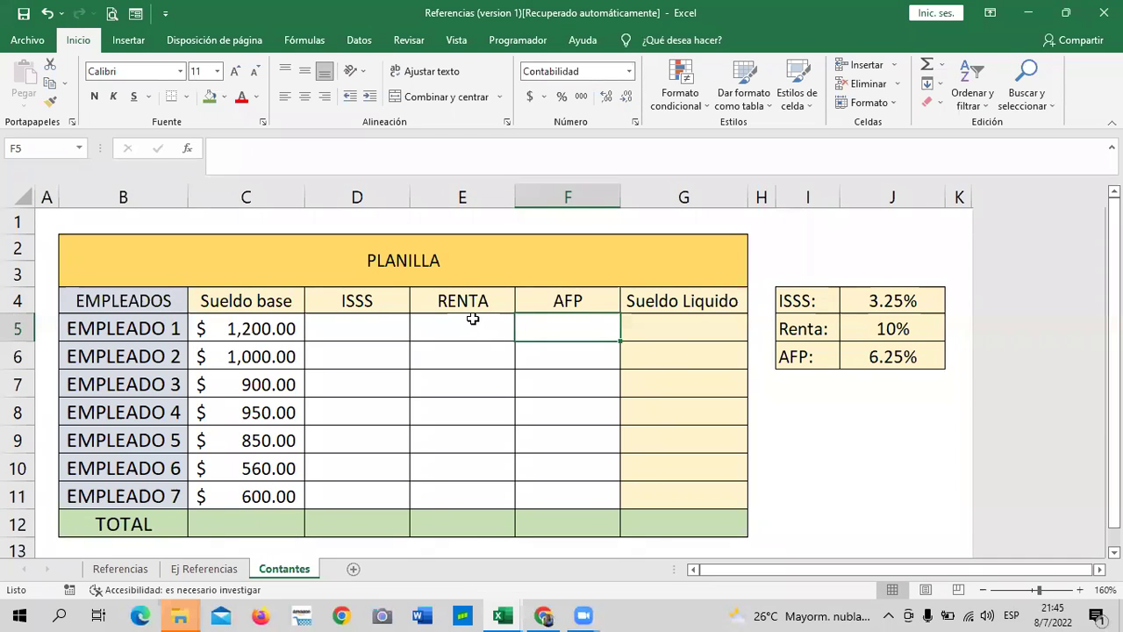
Select the first ISSS cell, D5.
click(339, 325)
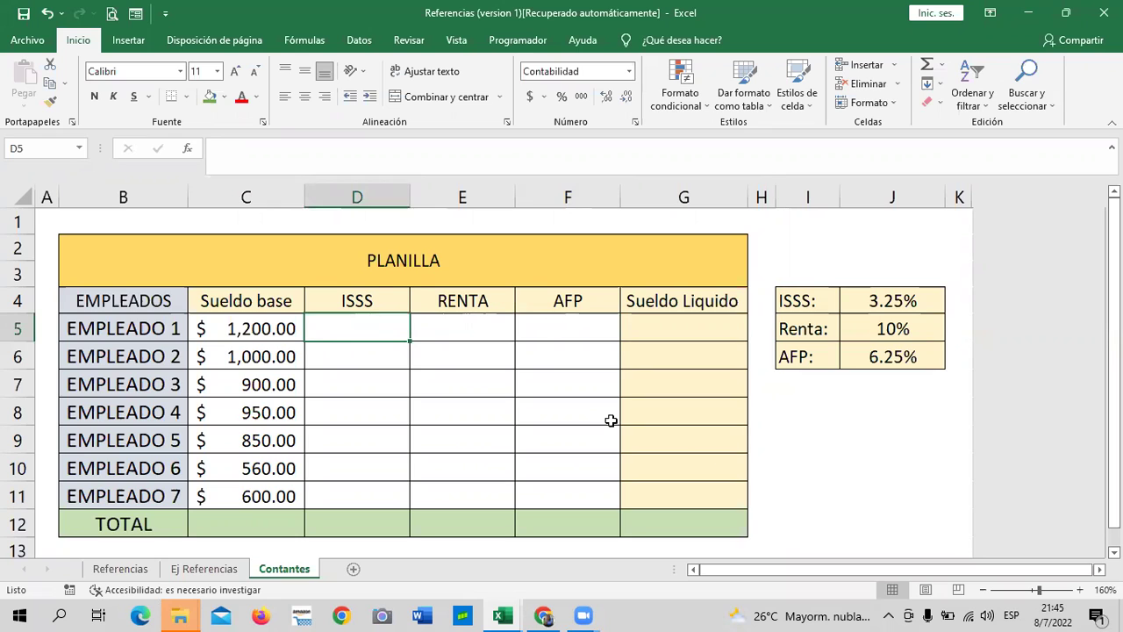
click(808, 410)
click(364, 329)
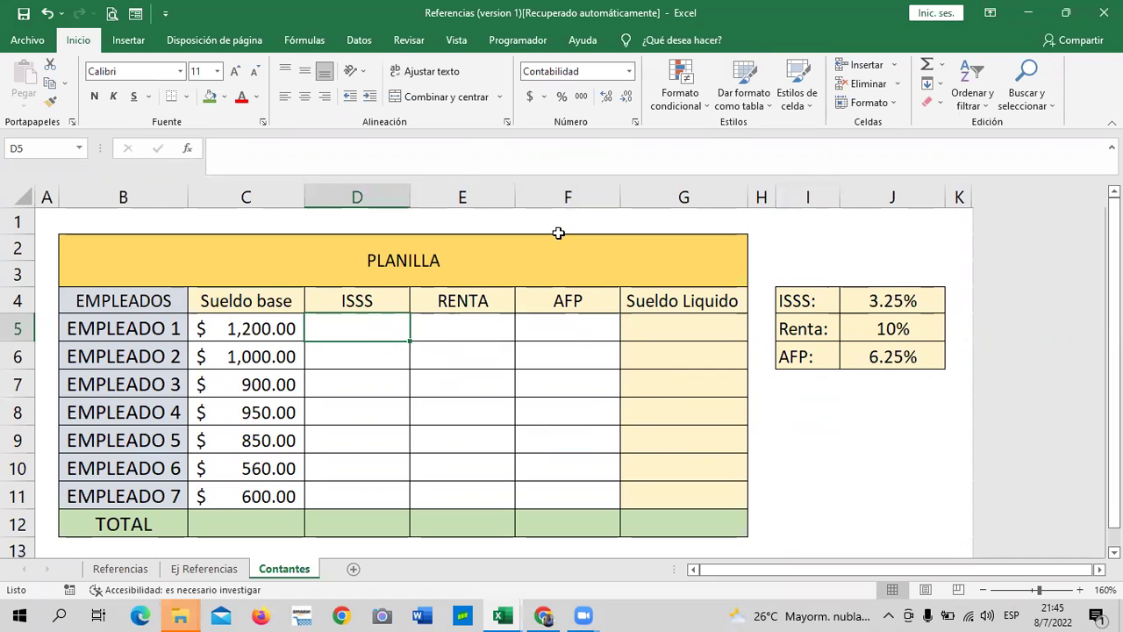
Switch to the Formulas ribbon and select cell D5.
click(367, 44)
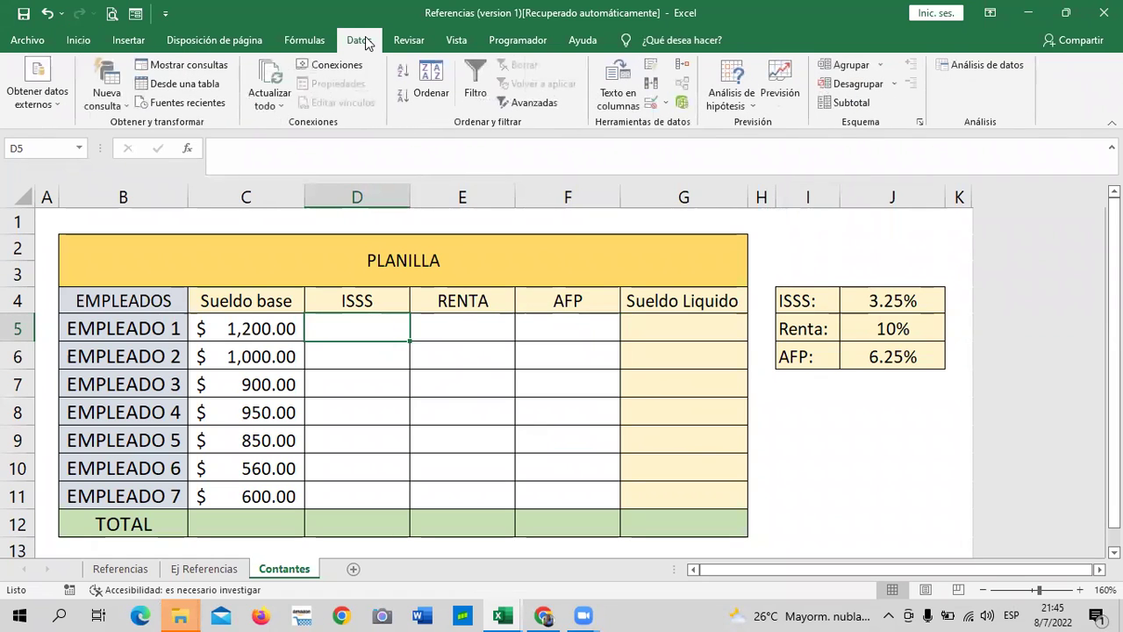
click(312, 44)
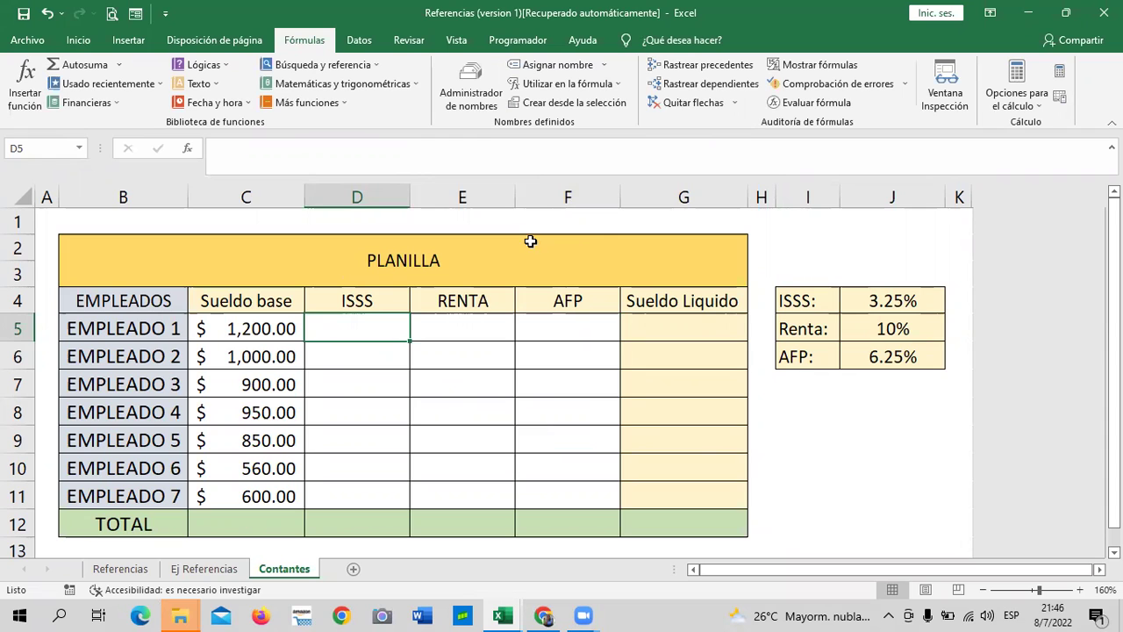
click(403, 435)
click(455, 421)
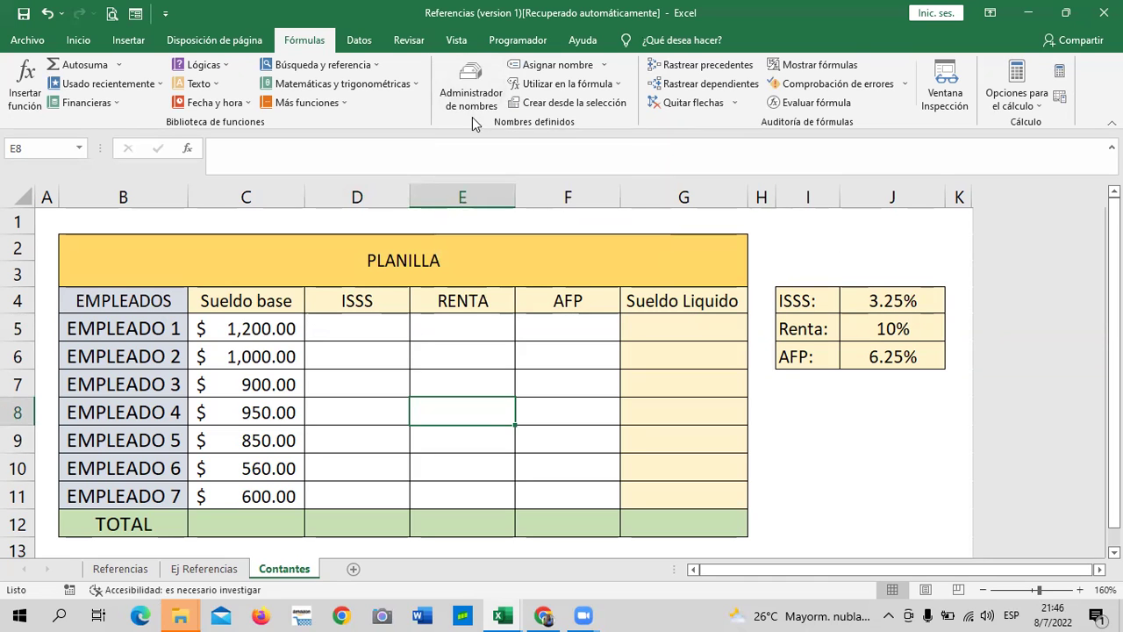
click(362, 327)
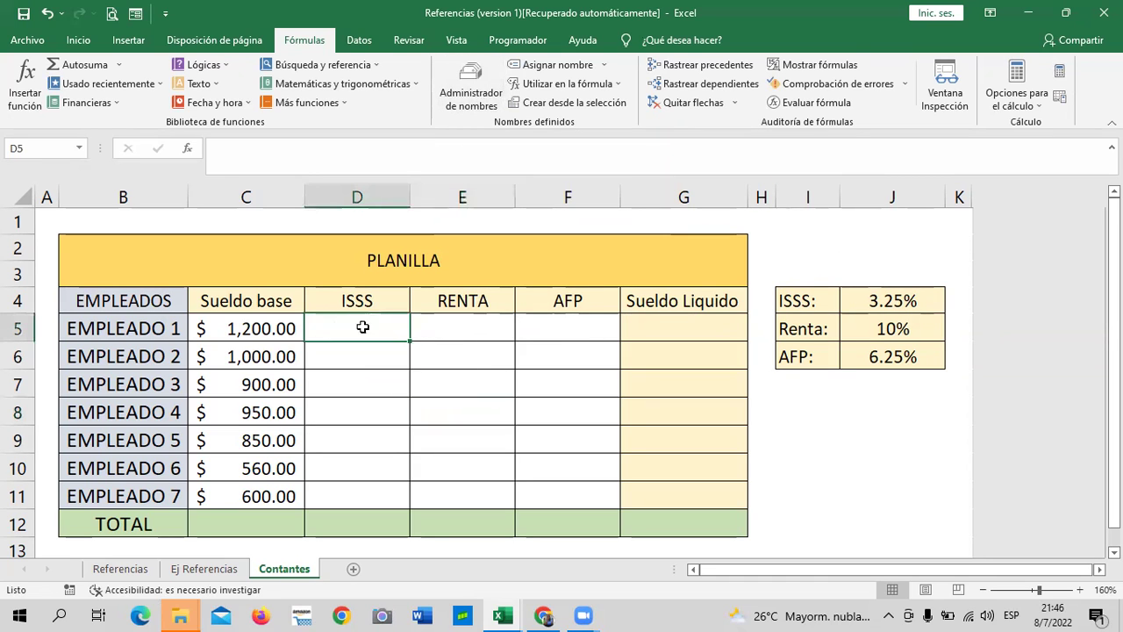
Delete the 'seguro' defined name in Name Manager.
click(481, 85)
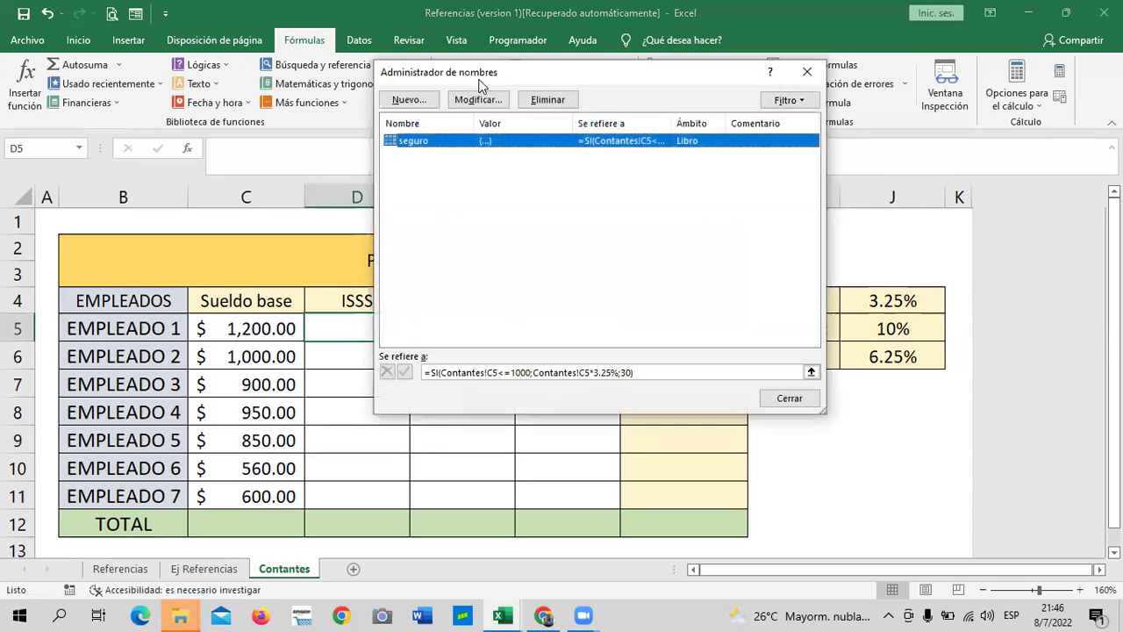
click(552, 101)
click(526, 354)
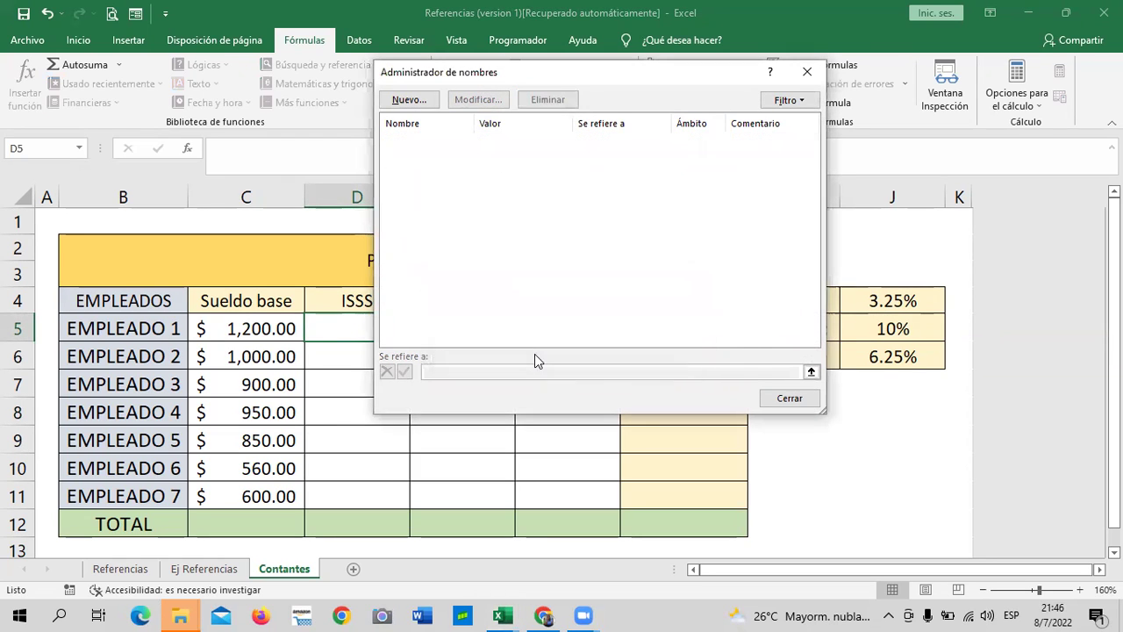
click(799, 400)
click(568, 351)
click(455, 329)
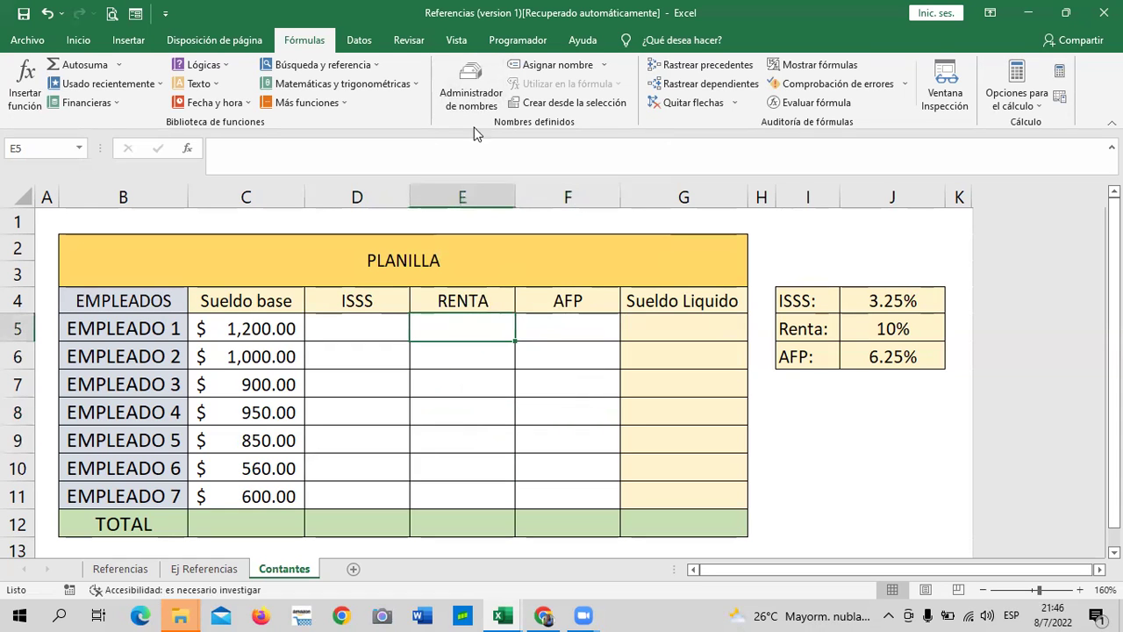
Define the workbook name RENTA as 10% (0.1) in the Name Manager, then close it.
click(471, 95)
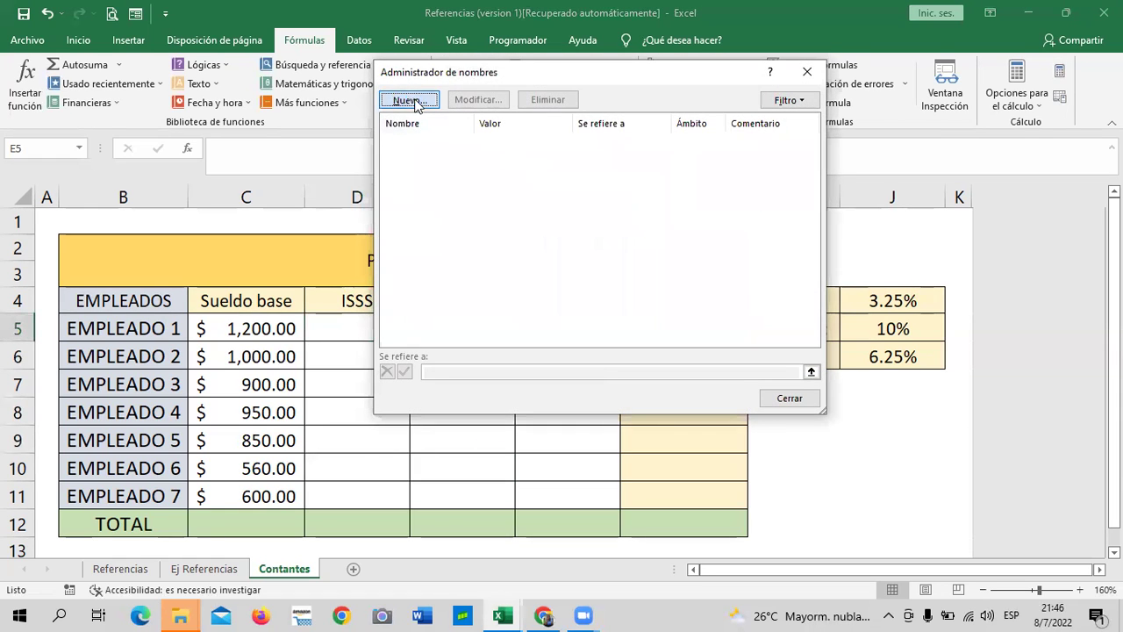
click(410, 100)
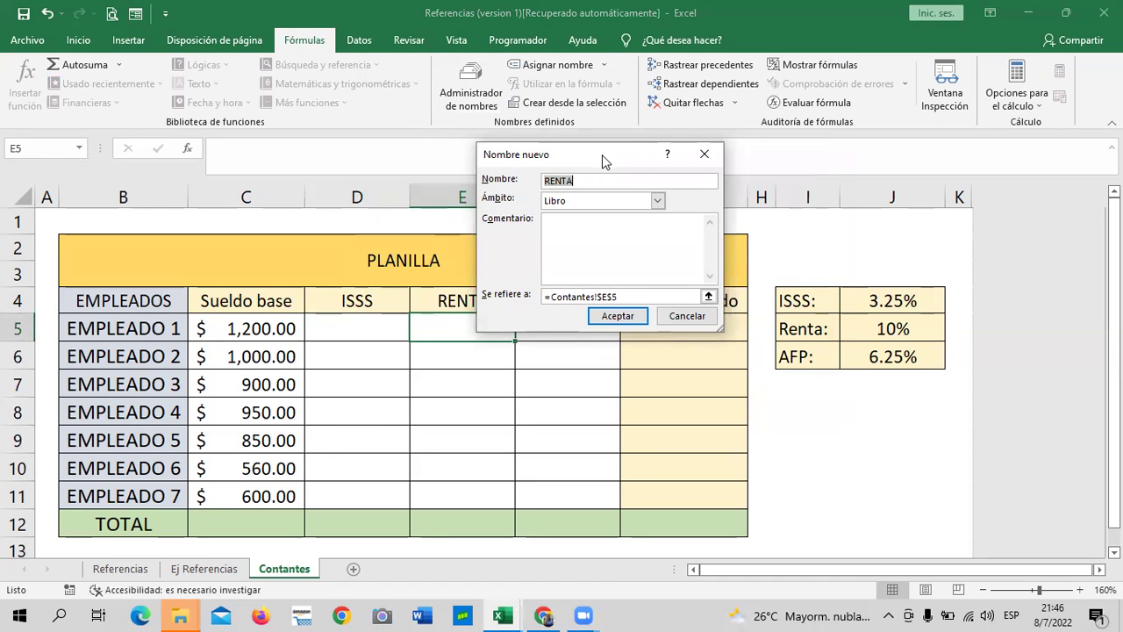
drag(602, 154, 615, 170)
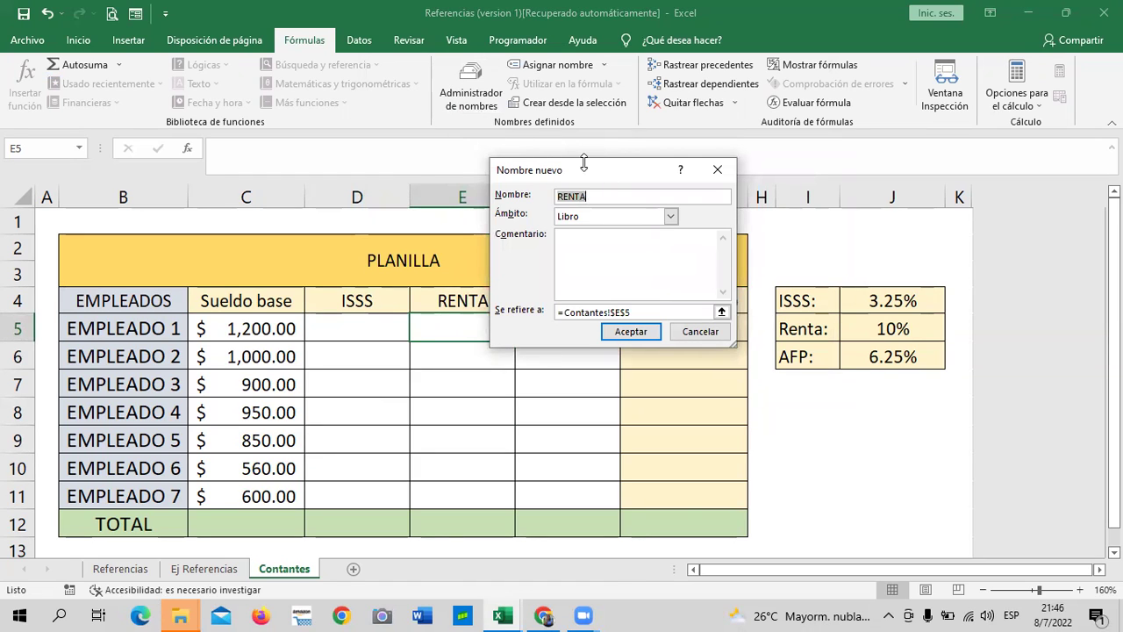
drag(623, 164, 623, 157)
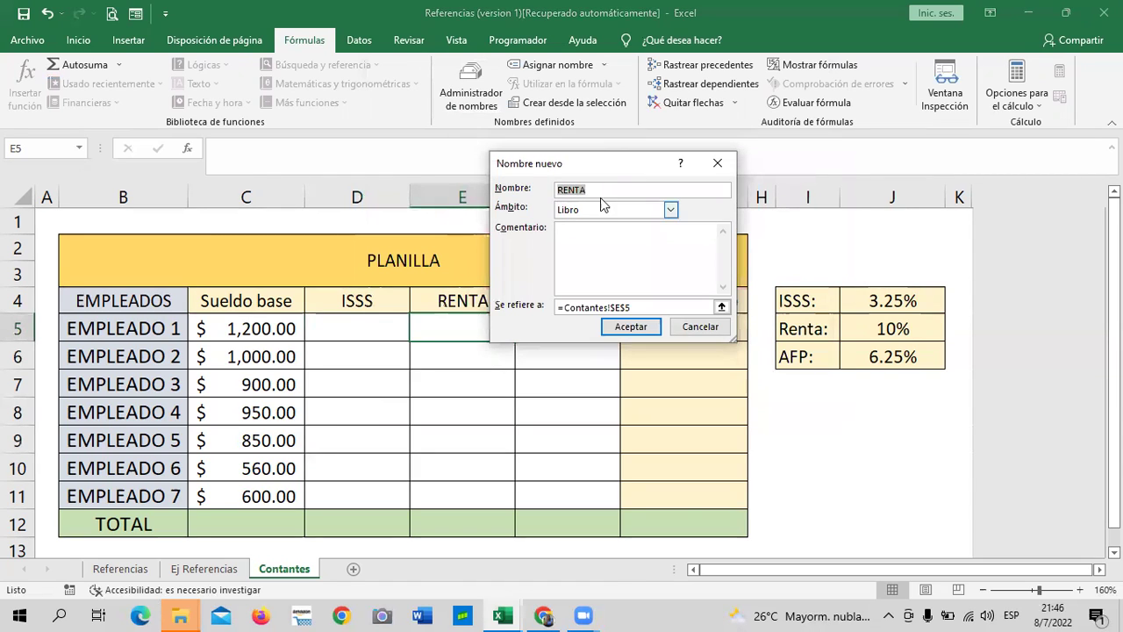
click(646, 306)
key(BackSpace)
key(BackSpace)
key(BackSpace)
key(BackSpace)
key(BackSpace)
key(BackSpace)
key(BackSpace)
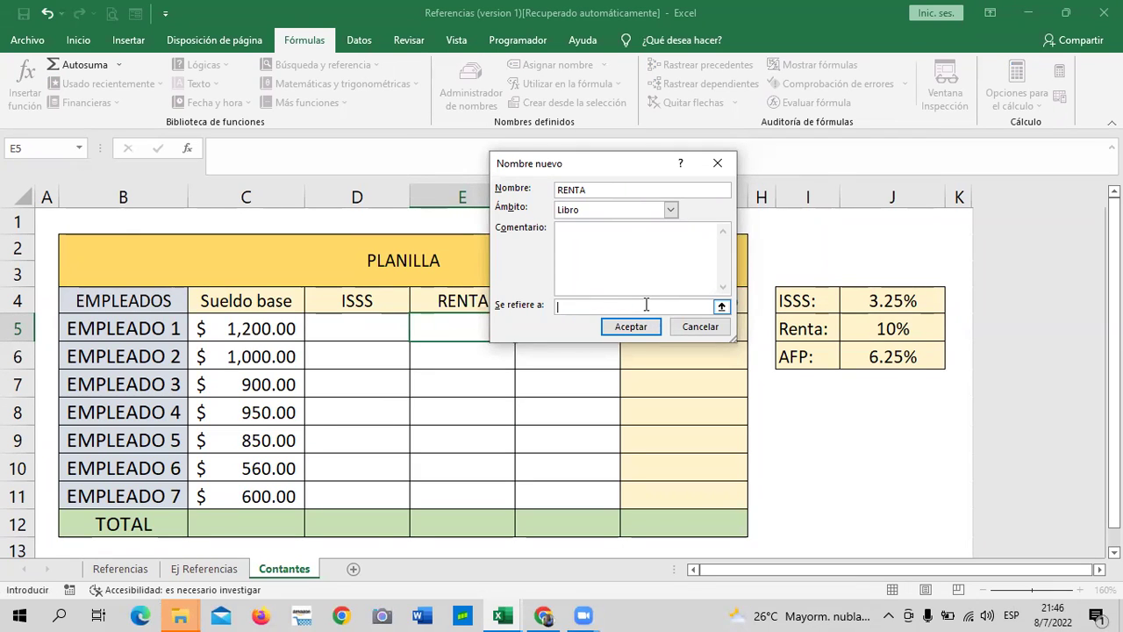
text(10%)
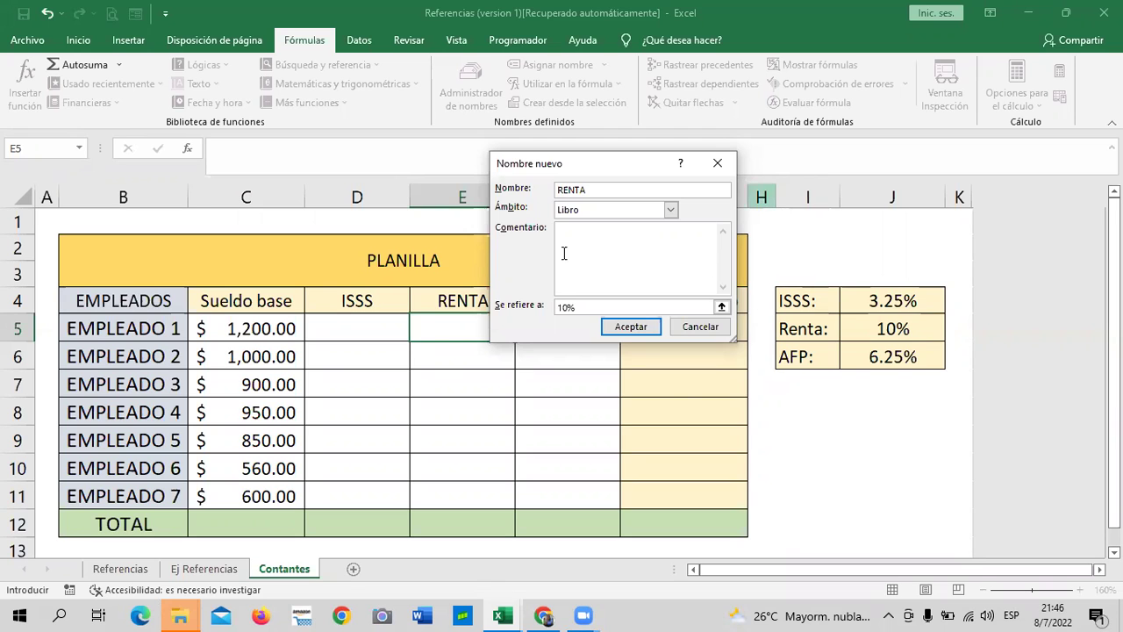
click(630, 328)
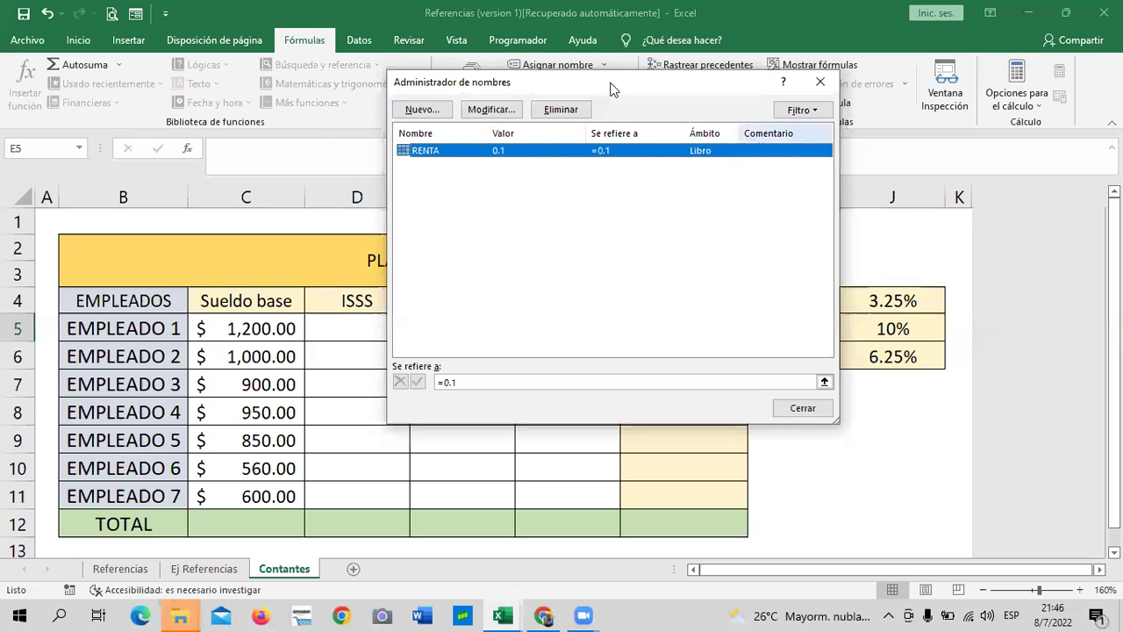
click(802, 409)
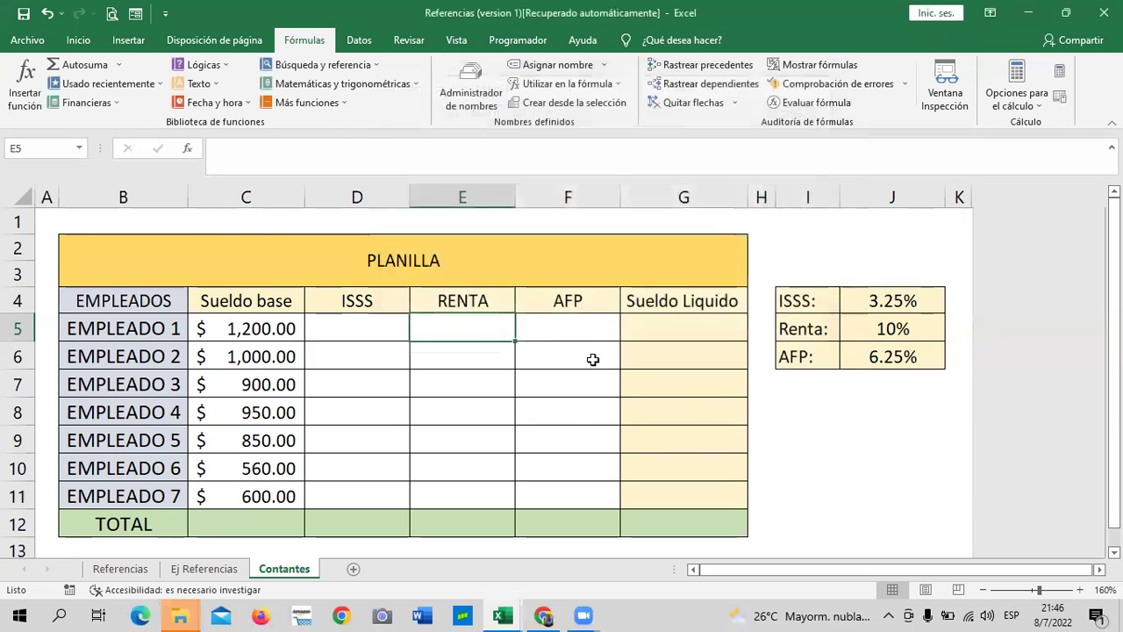
Create the workbook name AFP referring to 6.25% in place of the suggested F5 reference.
click(575, 332)
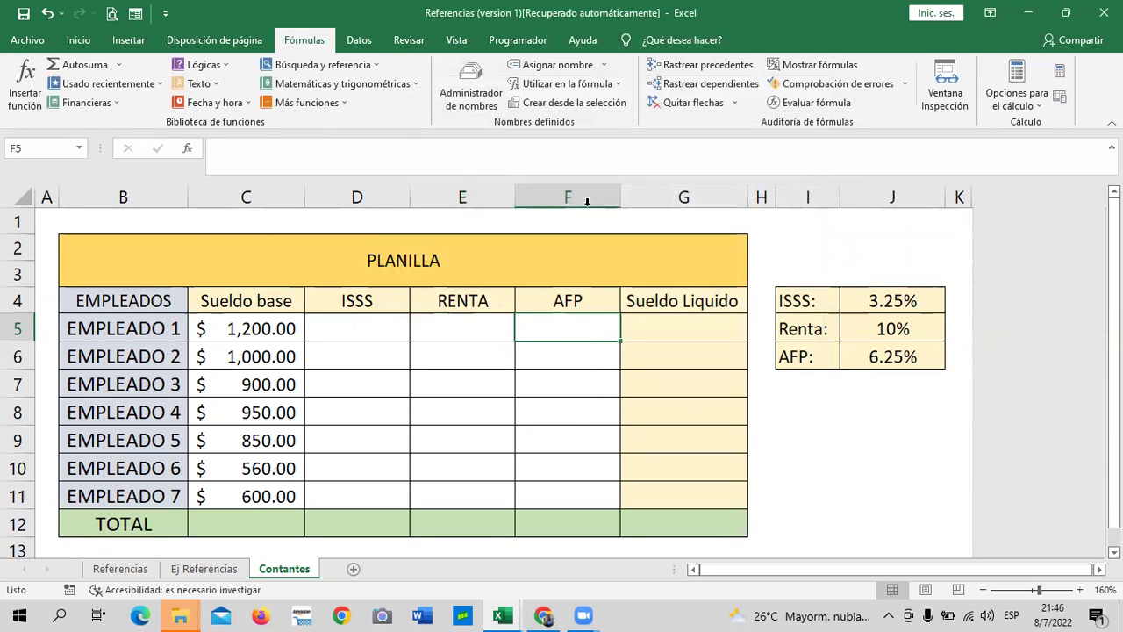
click(467, 93)
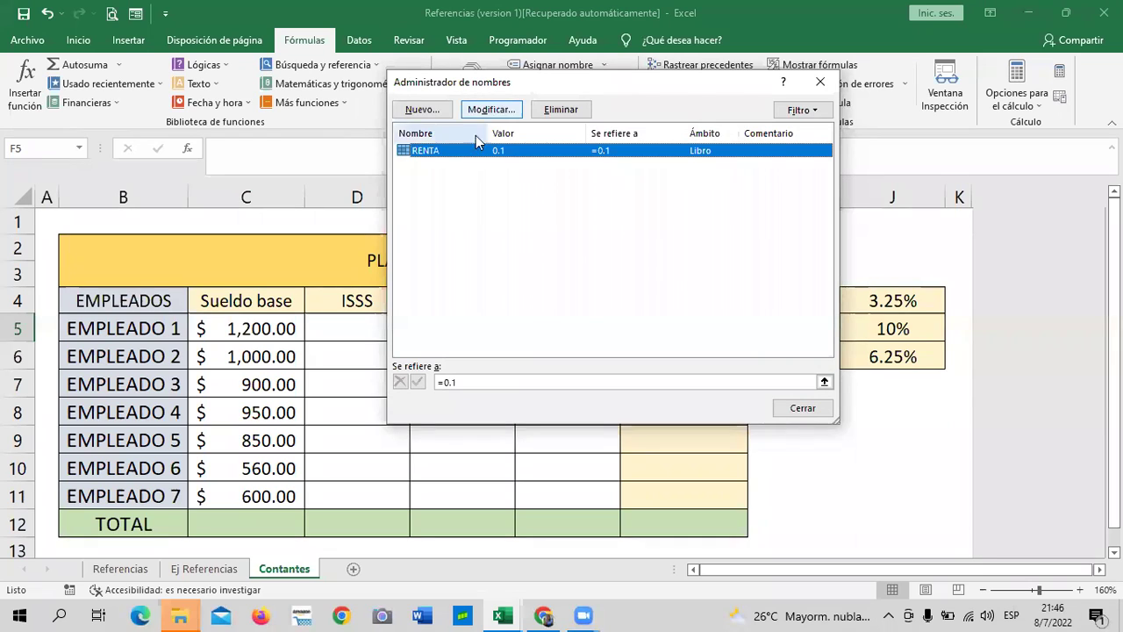
click(427, 112)
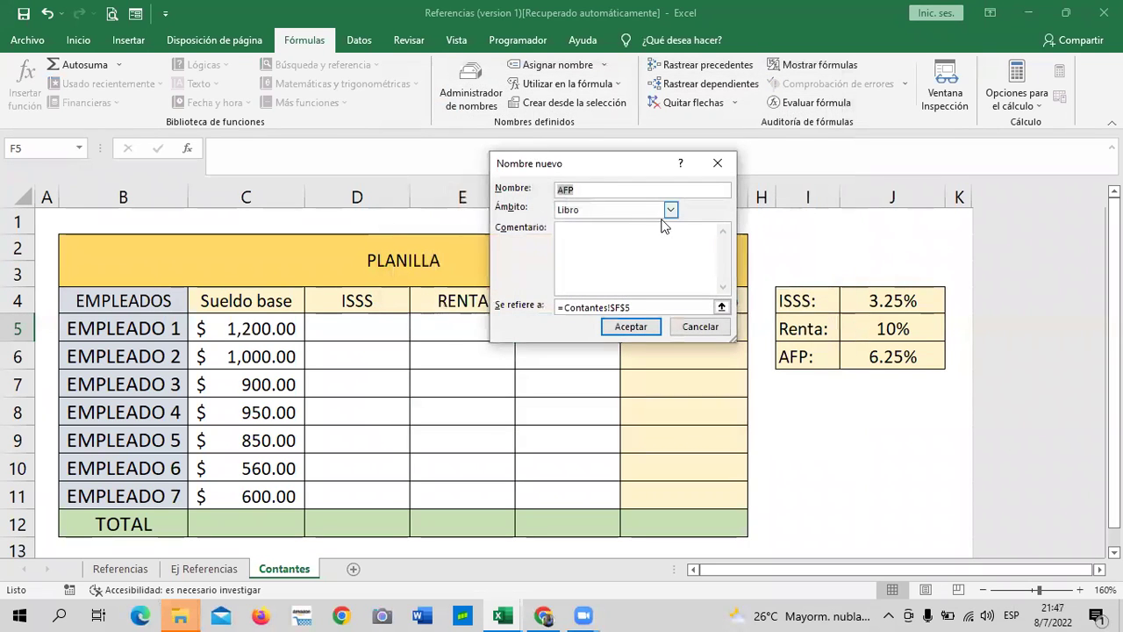
triple_click(572, 310)
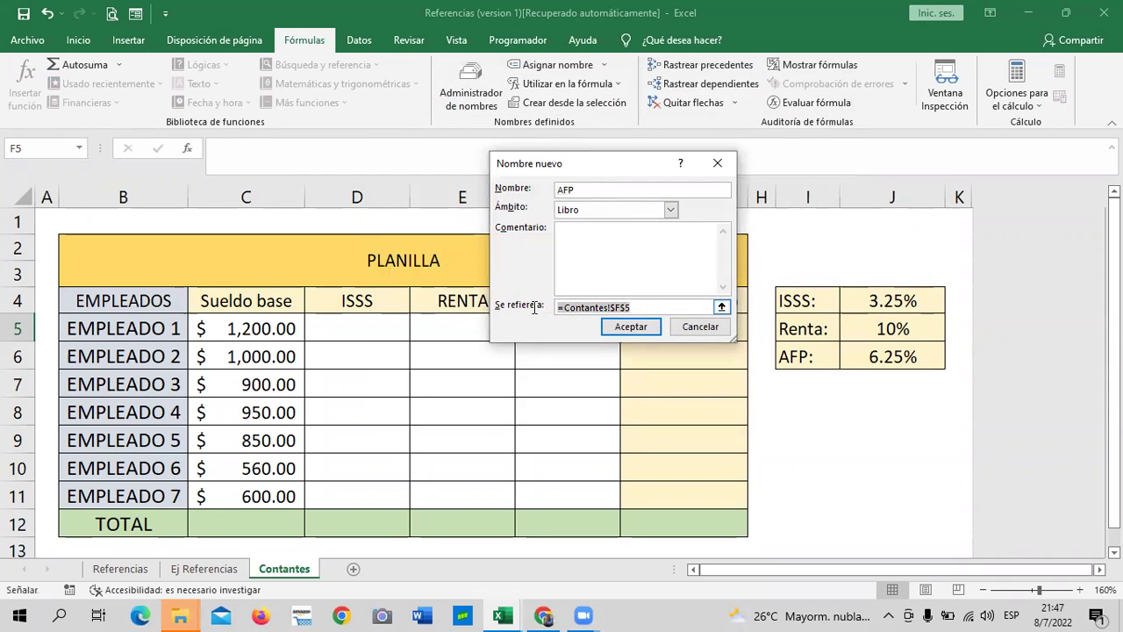
key(Delete)
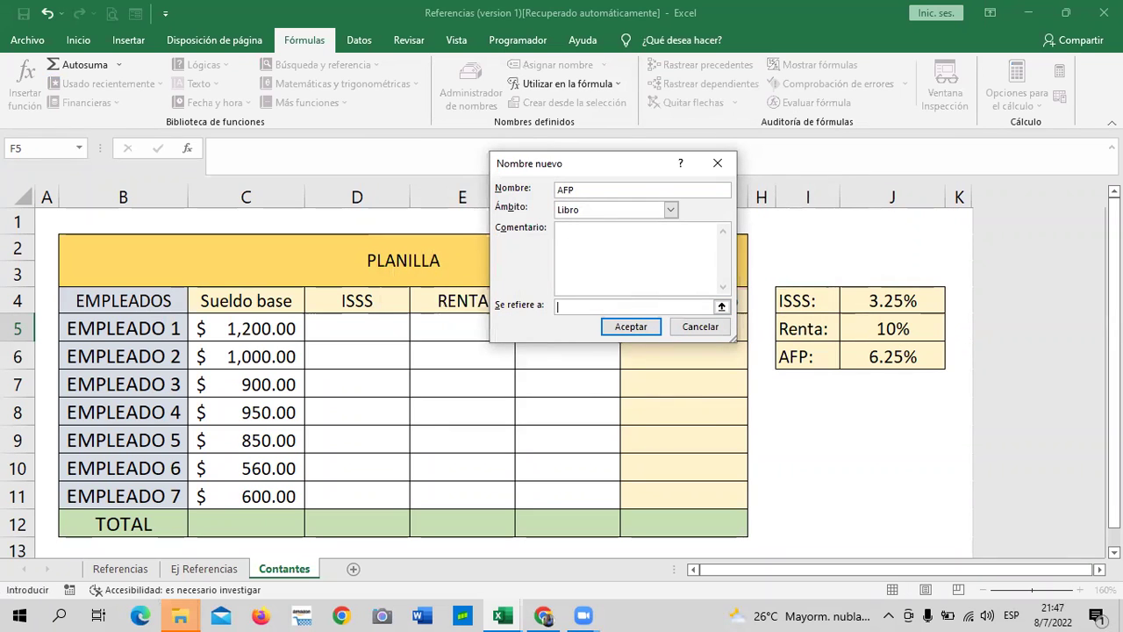
text(6.25)
text(%)
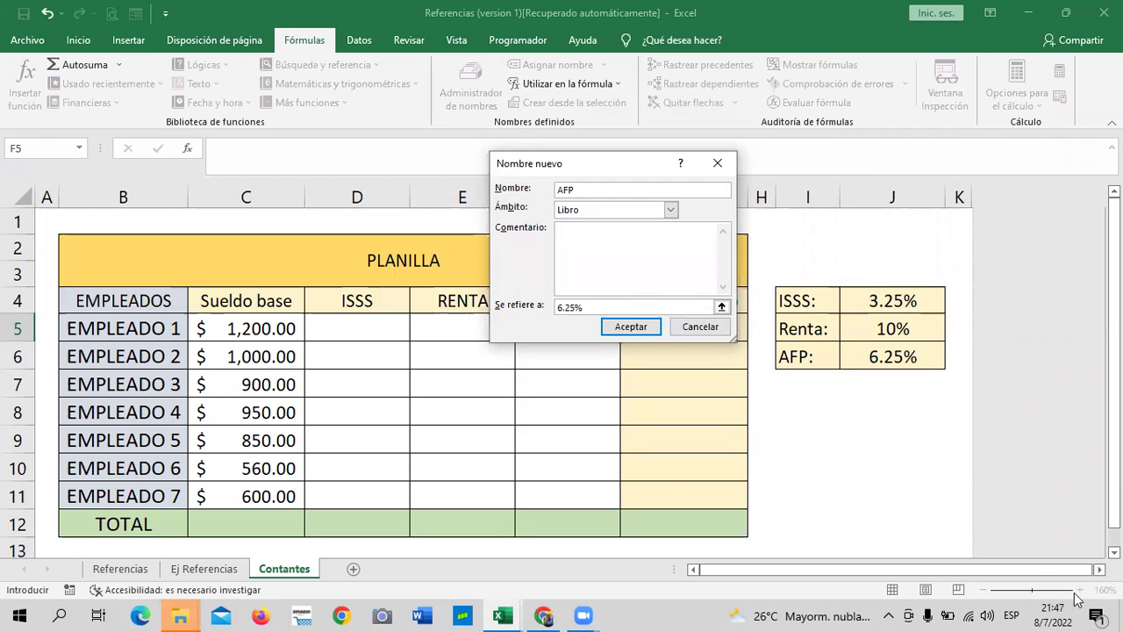
click(630, 325)
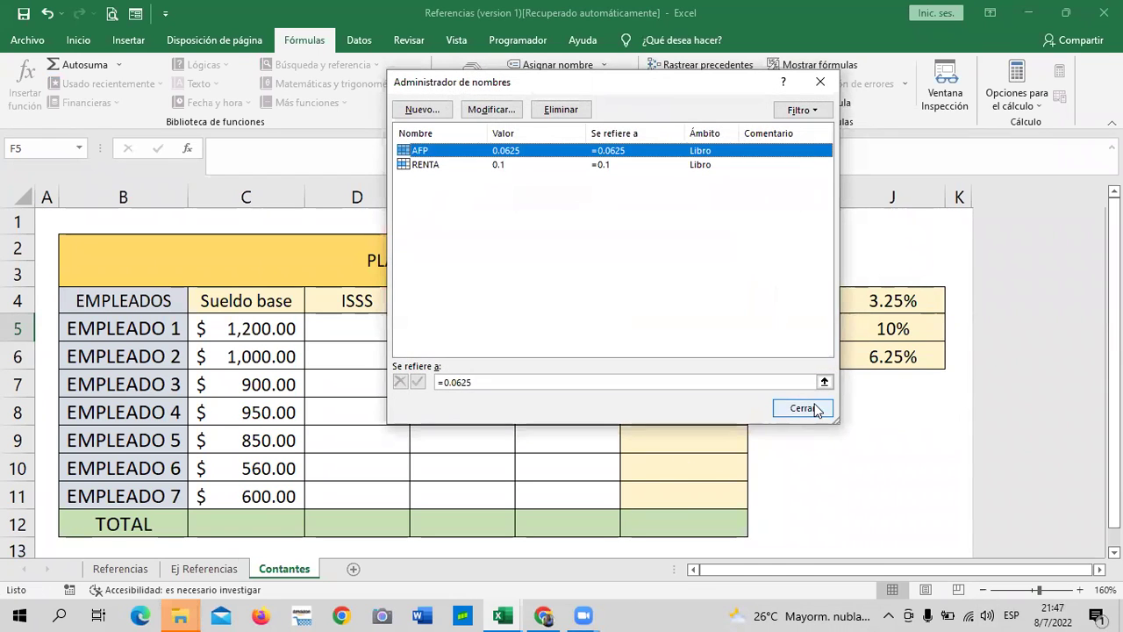
click(820, 407)
click(462, 325)
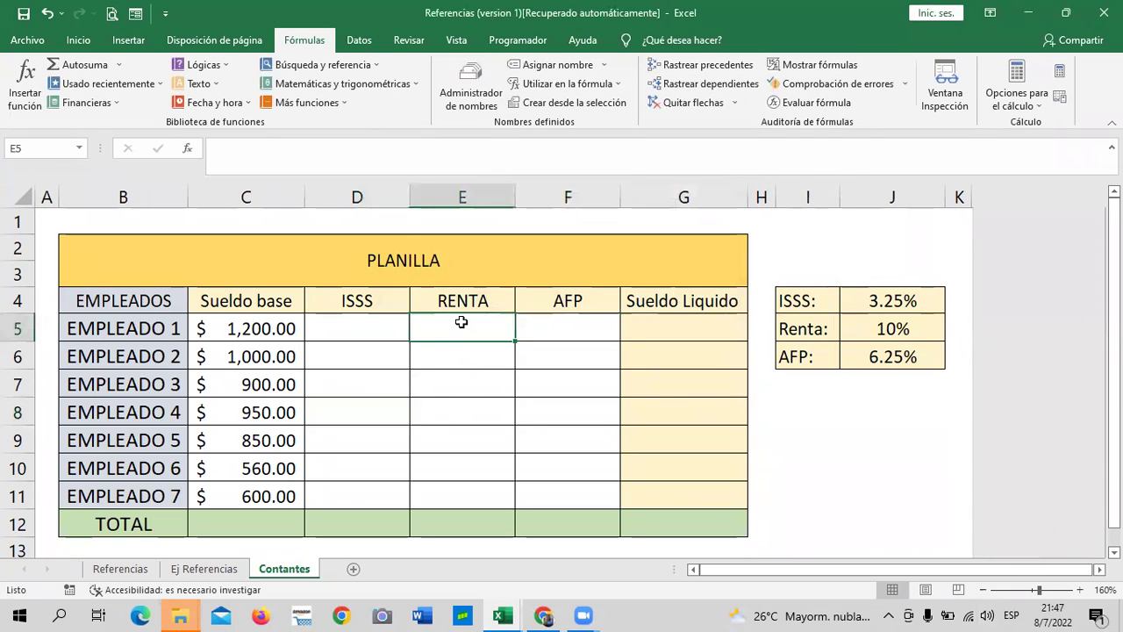
Enter =C5*RENTA in E5 and fill it down to E11.
text(=)
click(219, 324)
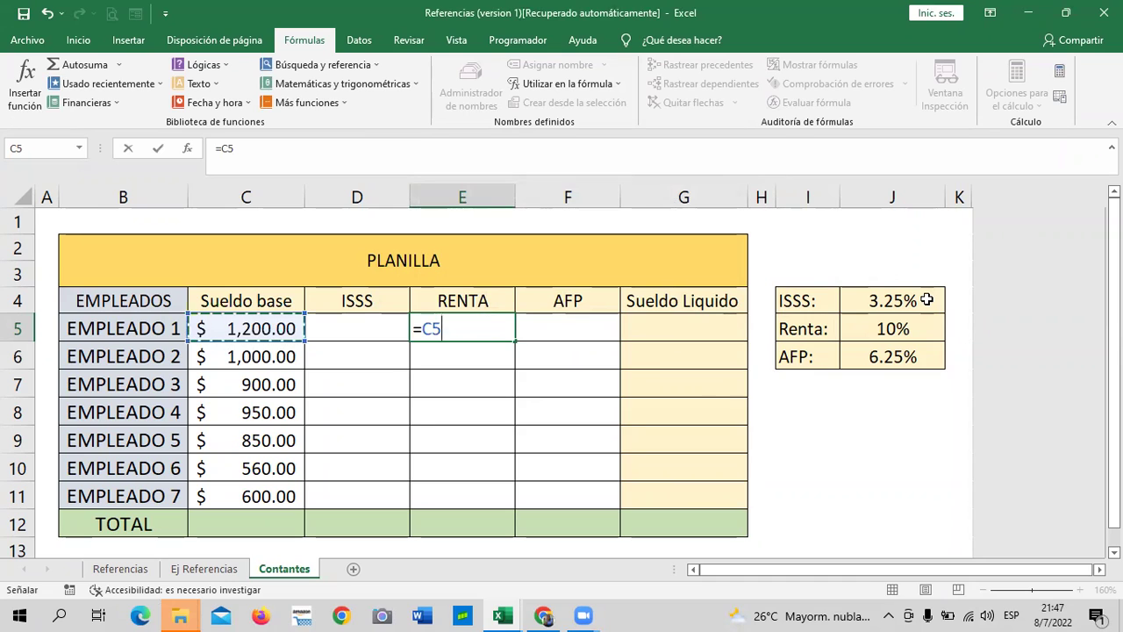
text(*)
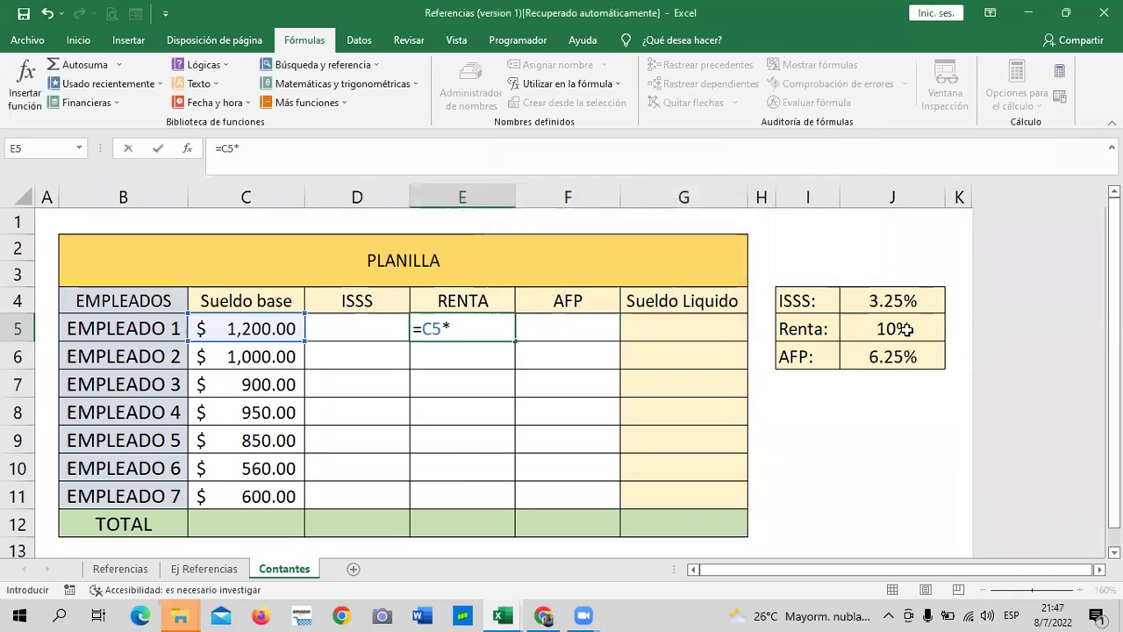
text(RE)
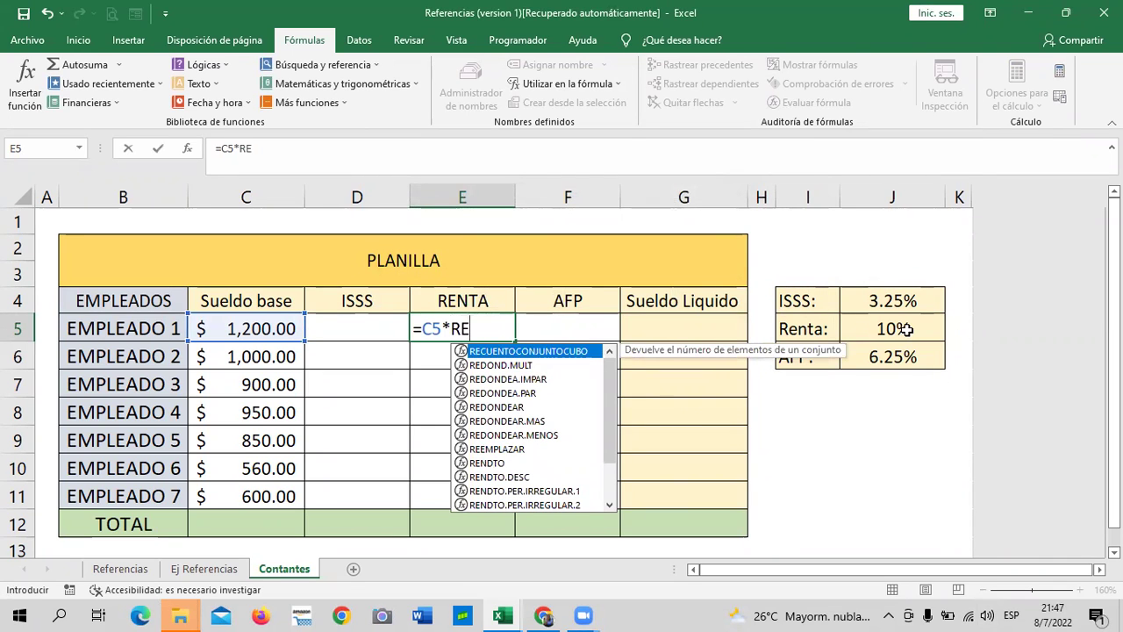
text(N)
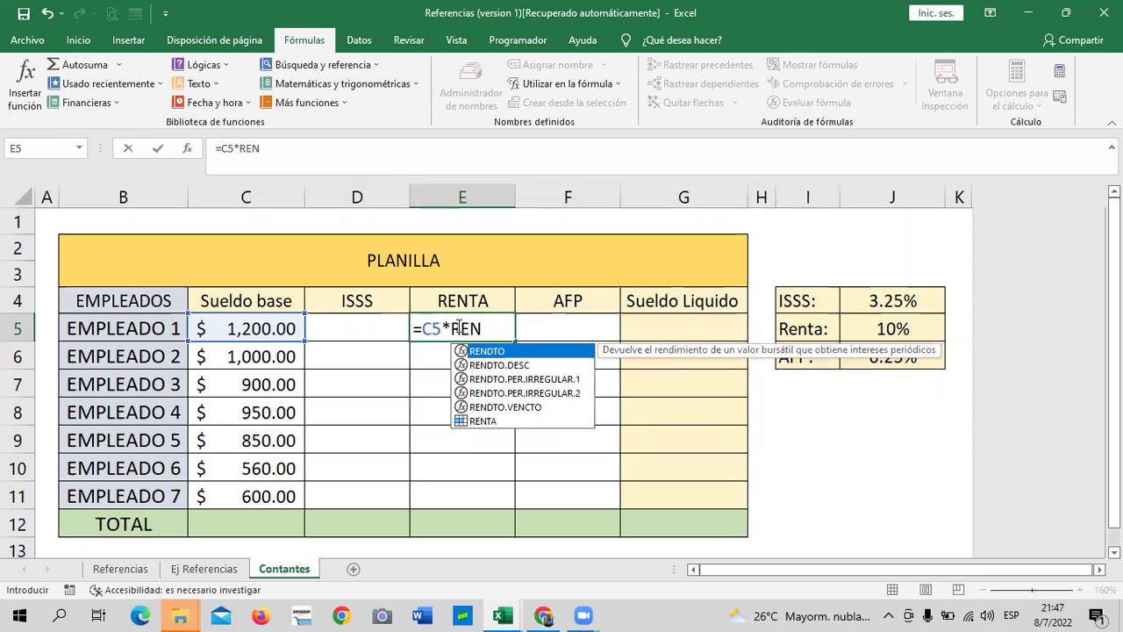
double_click(482, 421)
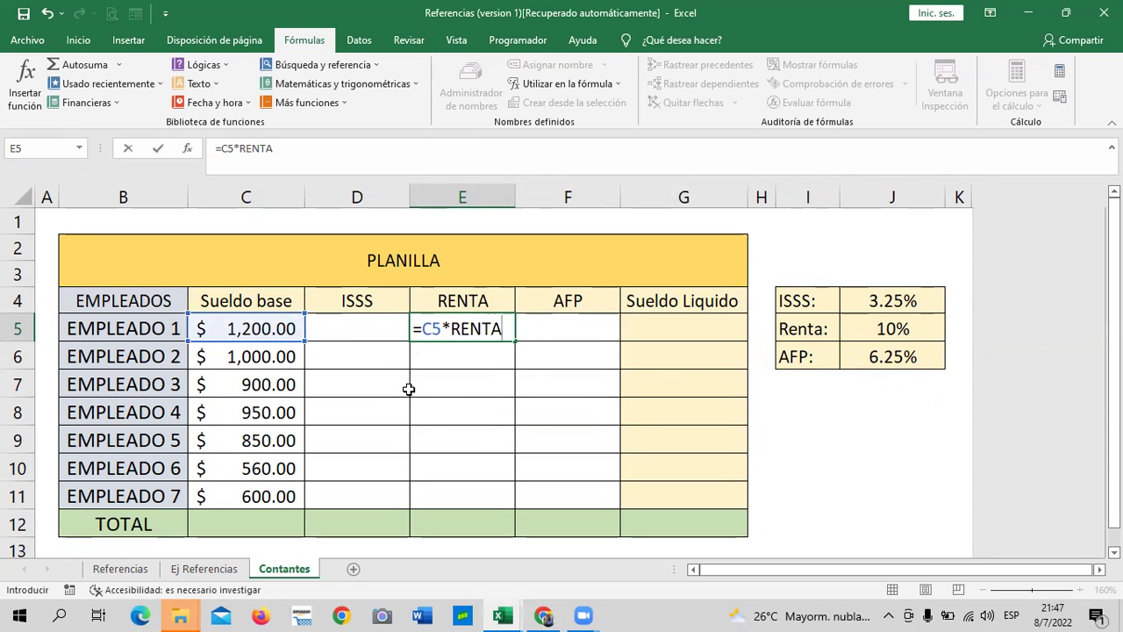
key(Return)
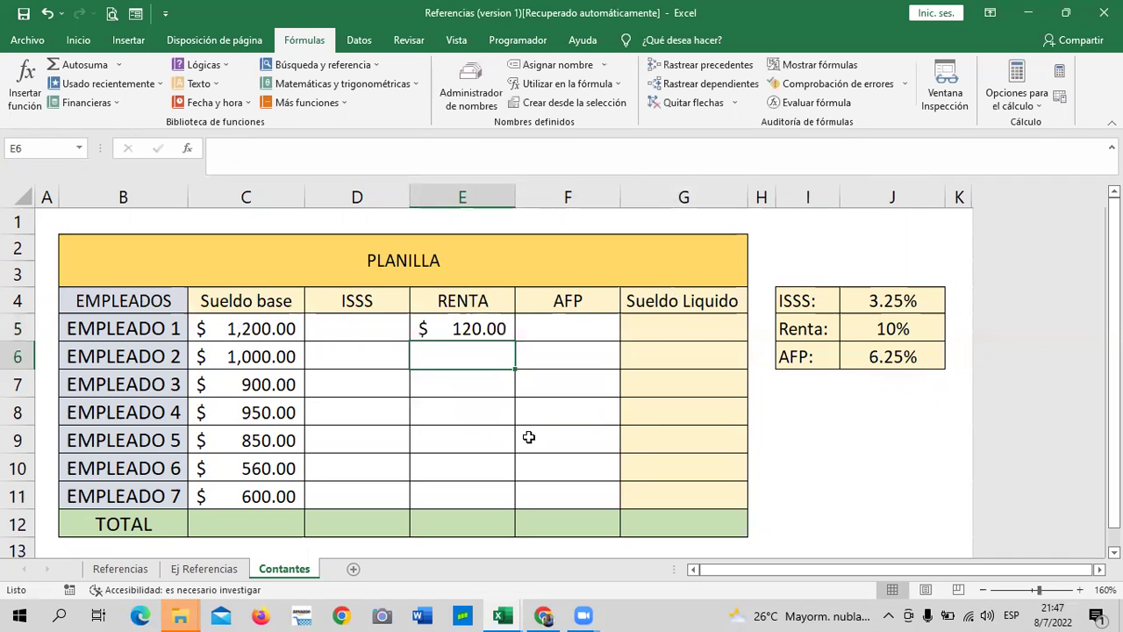
click(425, 332)
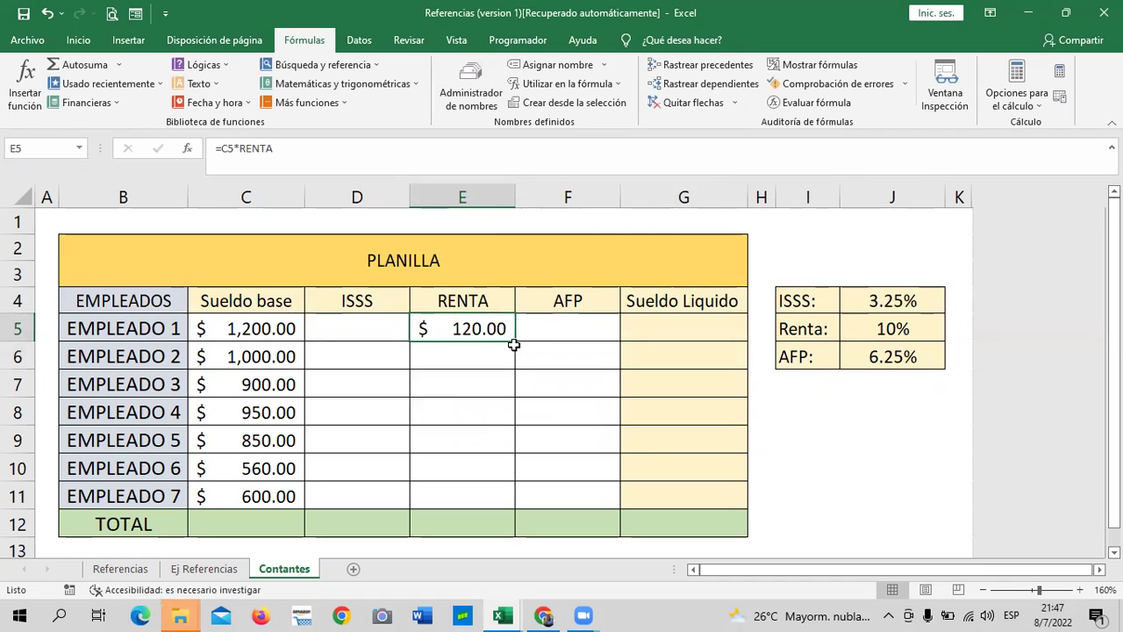
drag(513, 345, 543, 499)
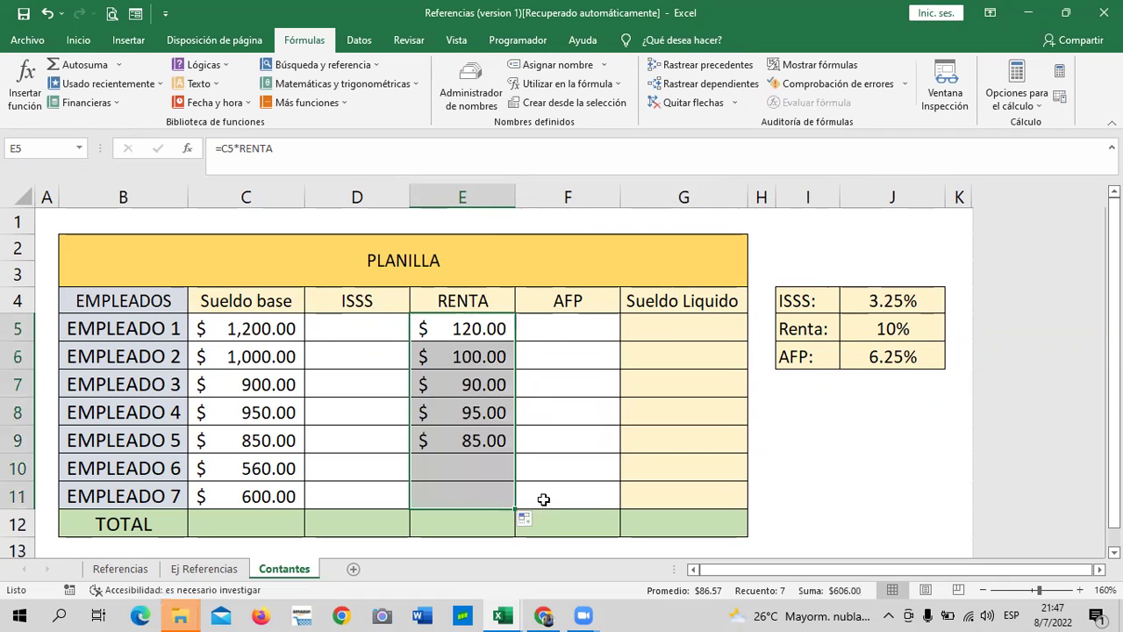
Enter =C5*AFP in F5 and fill it down to F11.
click(584, 493)
click(572, 323)
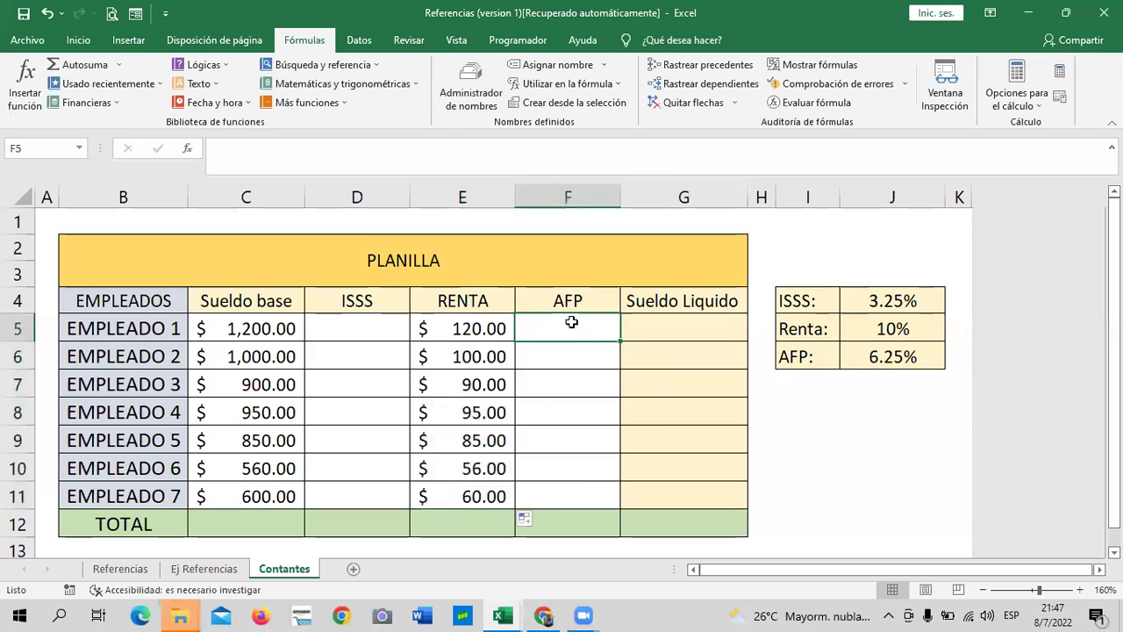
text(=)
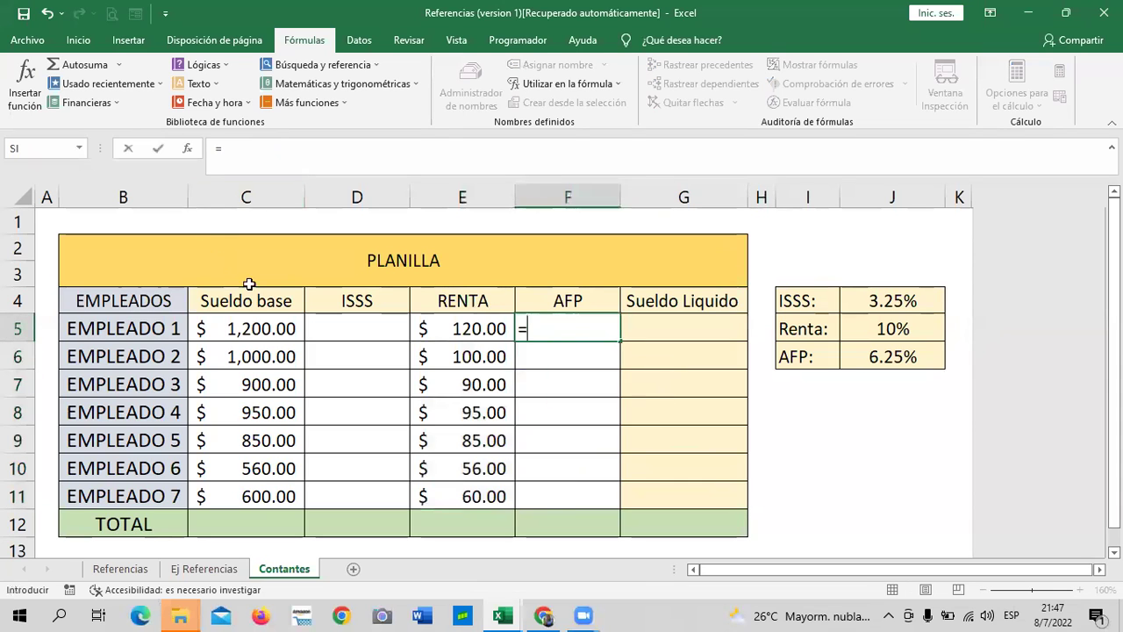
click(257, 332)
text(*)
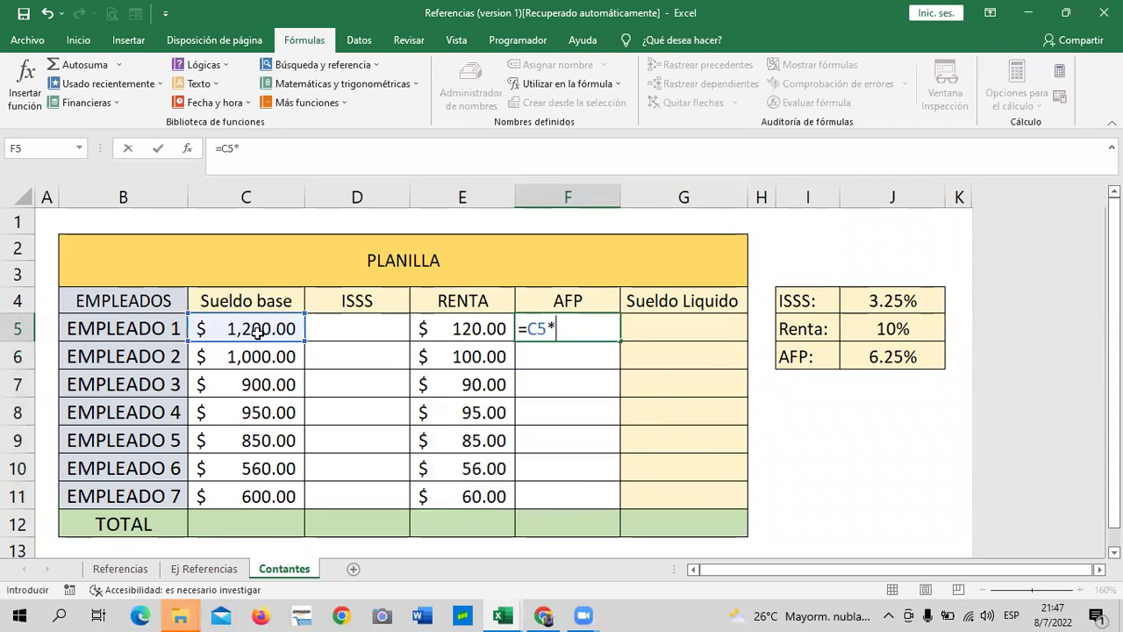
text(AFP)
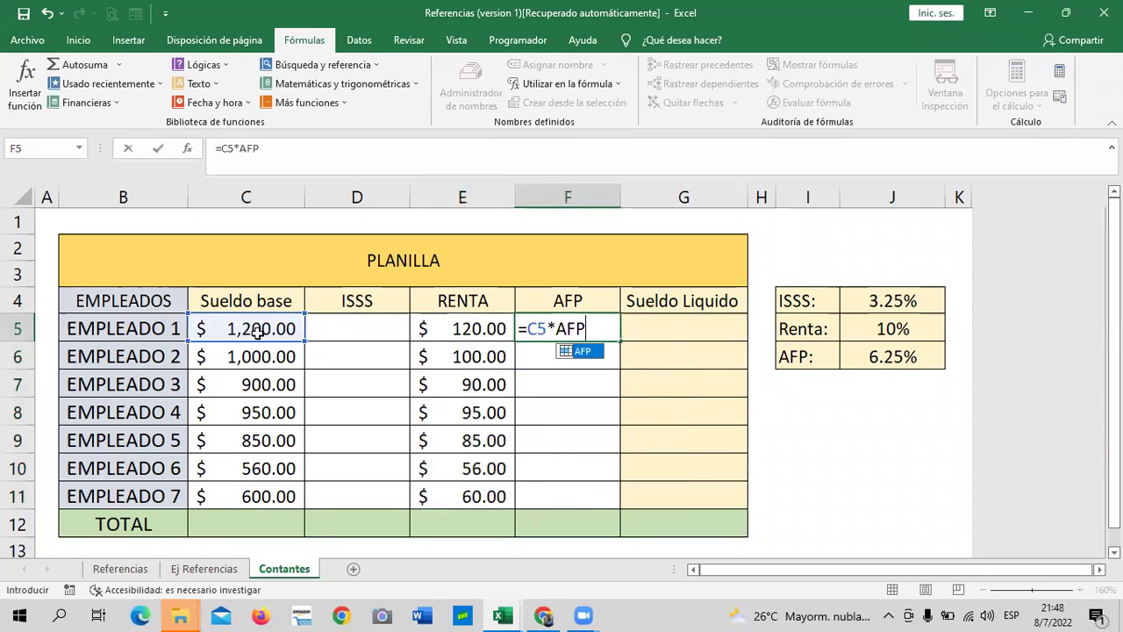
double_click(581, 350)
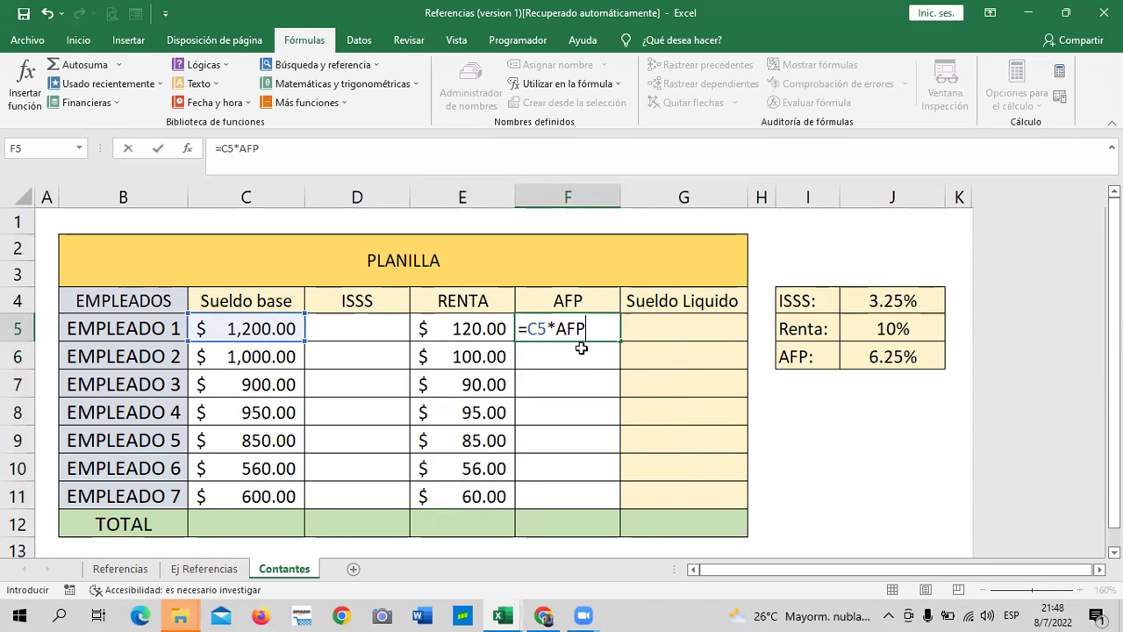
key(ctrl+Return)
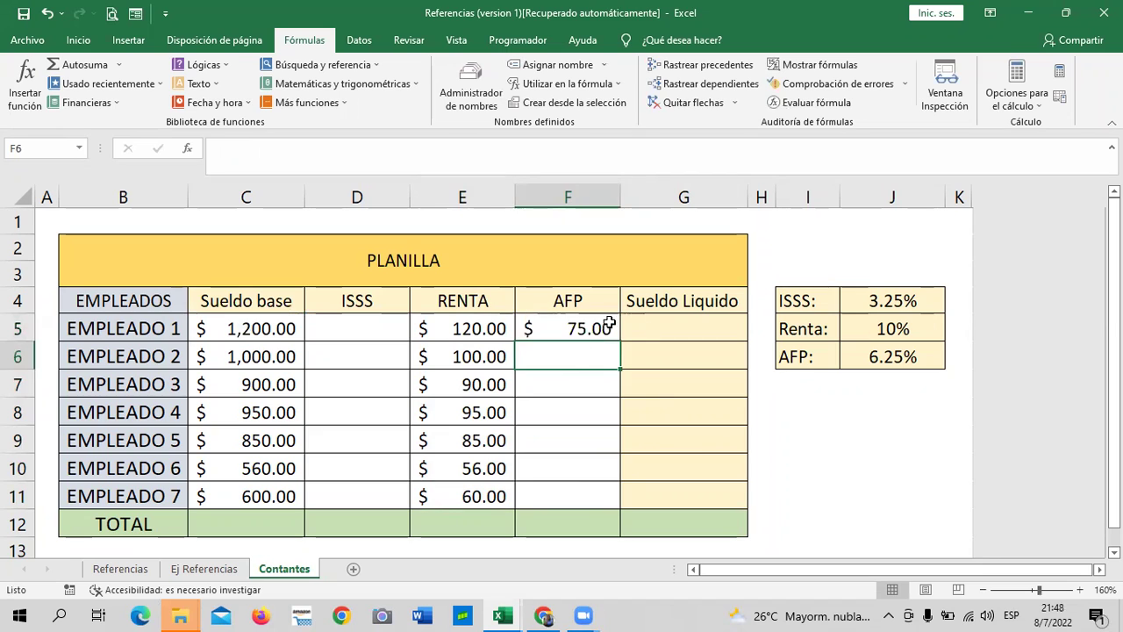
drag(621, 341, 637, 486)
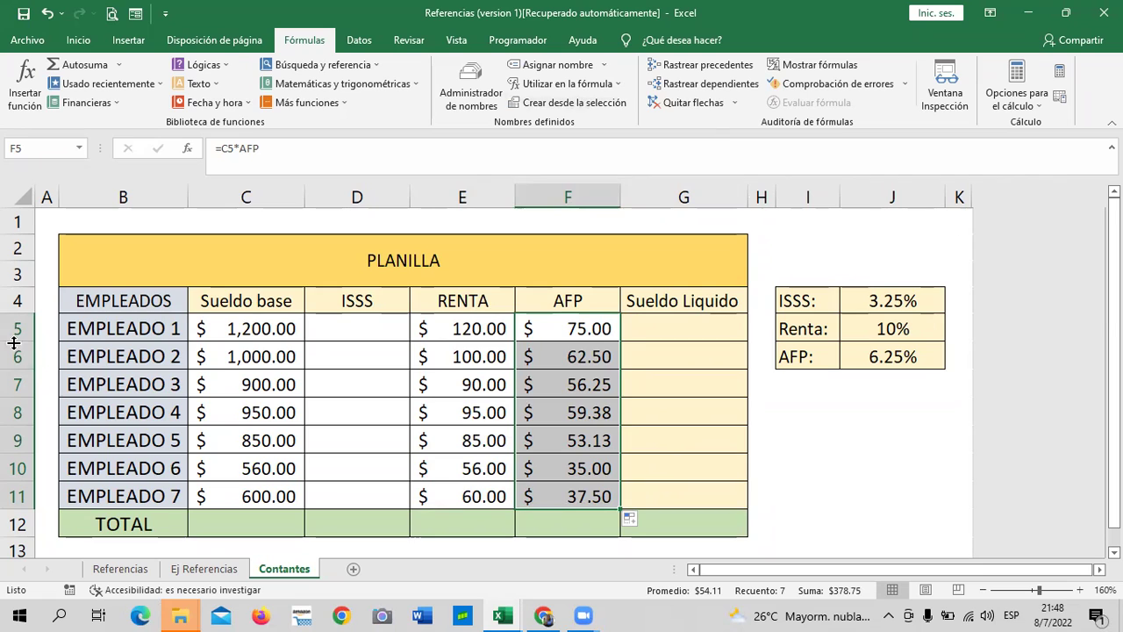
click(343, 328)
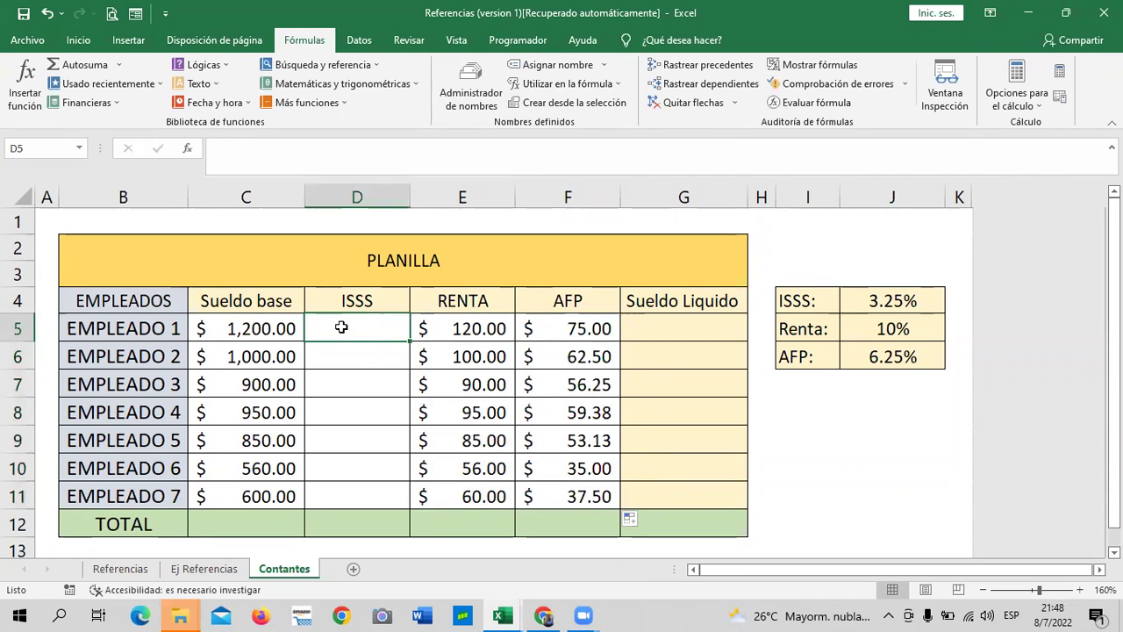
Start a new defined name called SEGURO, replacing the suggested name ISSS.
click(457, 88)
click(414, 114)
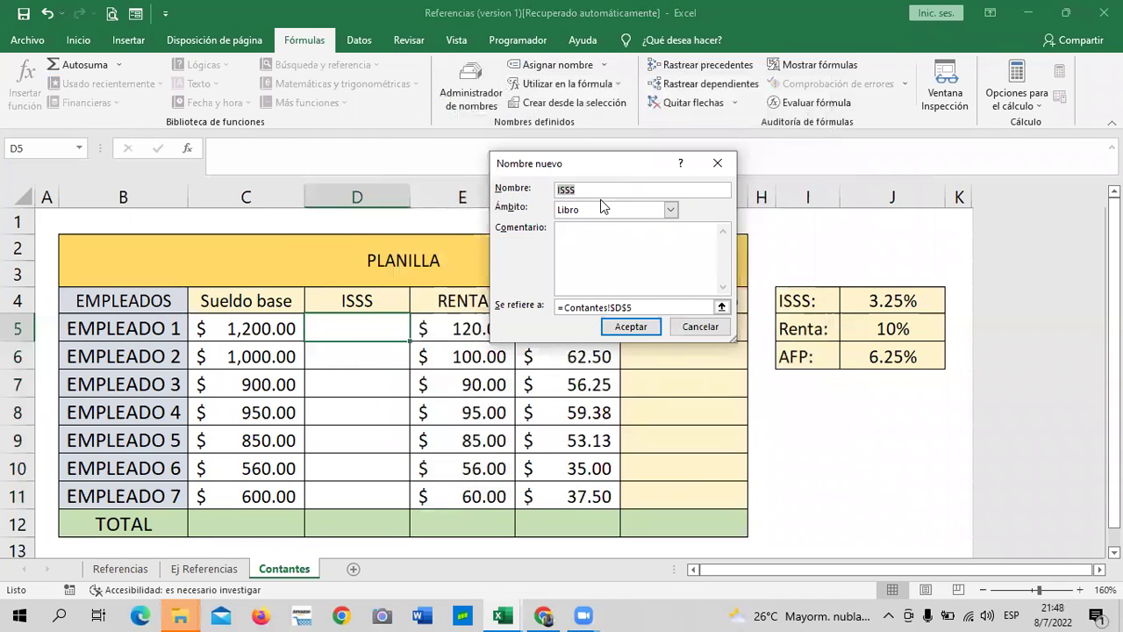
click(603, 192)
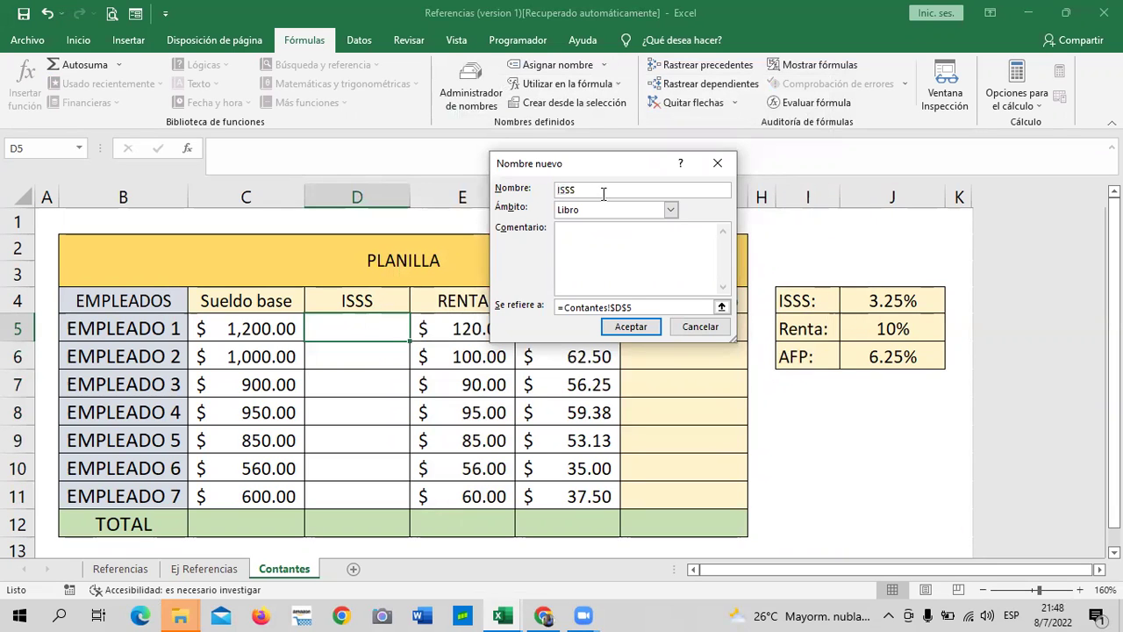
key(BackSpace)
Type SEGURO's definition =SI(C5<=1000;C5*3.25%;30) in the Se refiere a field.
key(BackSpace)
key(BackSpace)
key(BackSpace)
text(SEGURO)
click(649, 307)
key(BackSpace)
key(BackSpace)
key(BackSpace)
key(BackSpace)
key(BackSpace)
key(BackSpace)
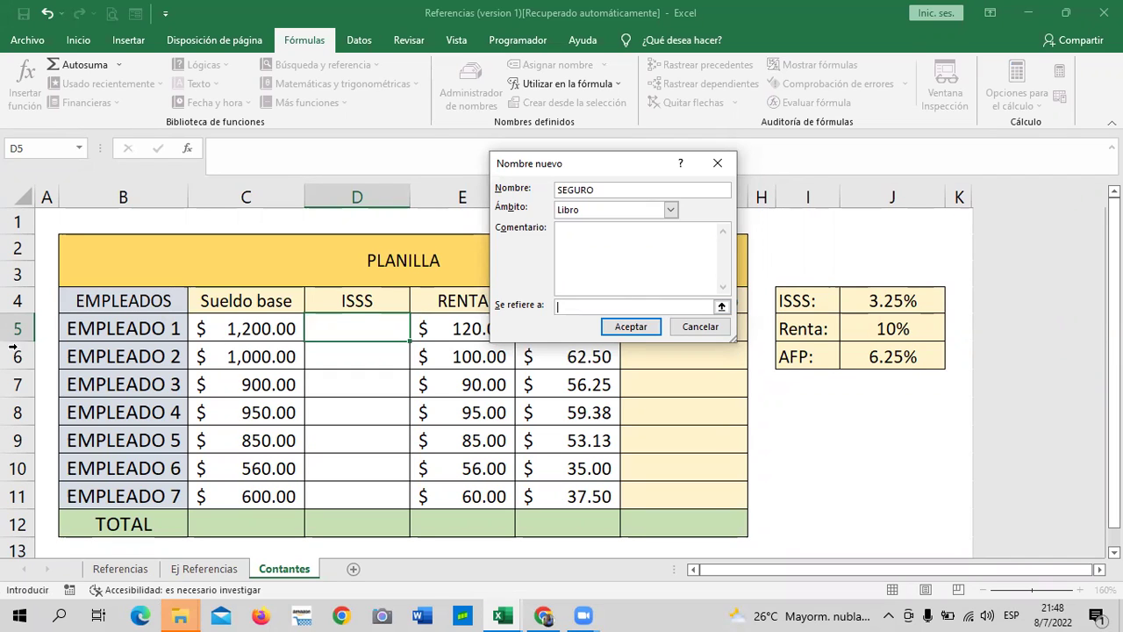
text(=SI)
text(()
text(C5)
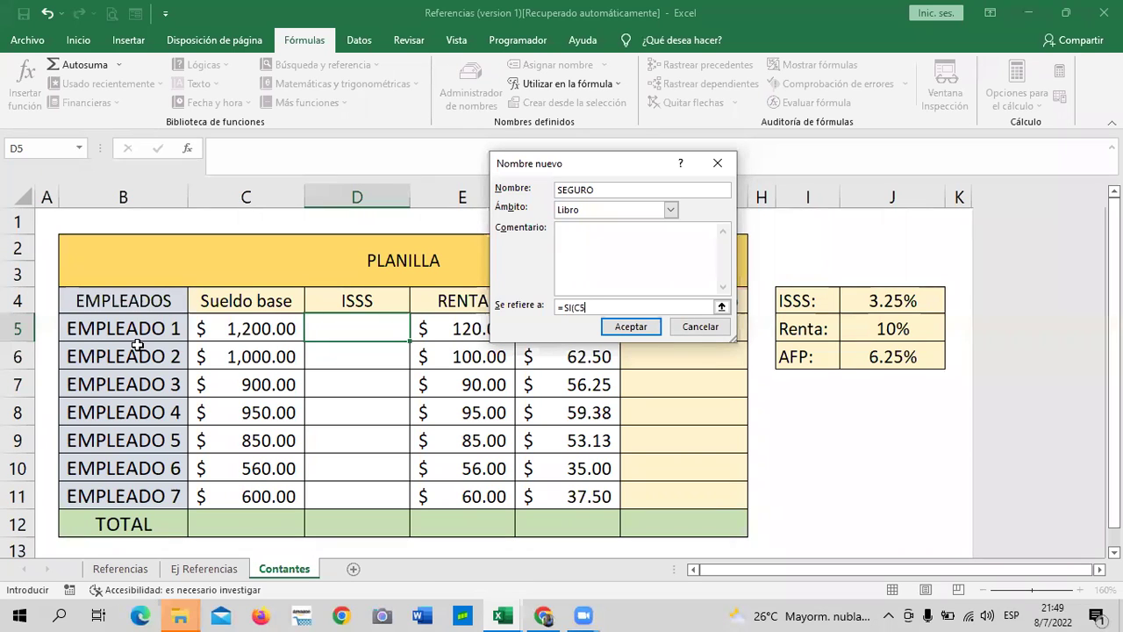
text(<)
text(=)
text(1000,)
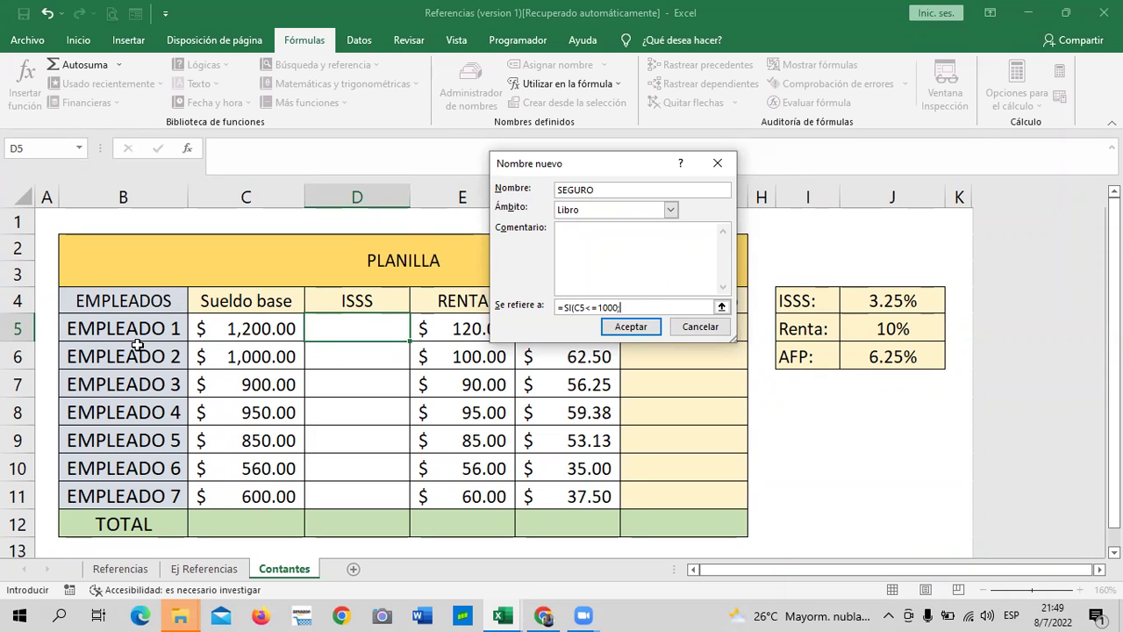
text(C5)
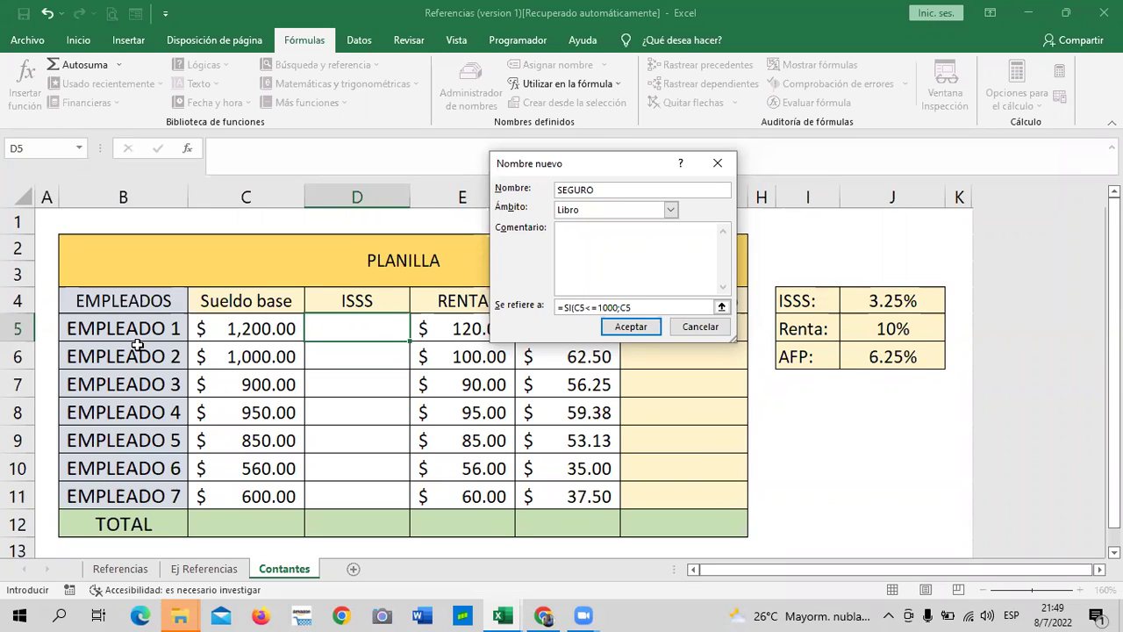
text(*3.25)
text(%;)
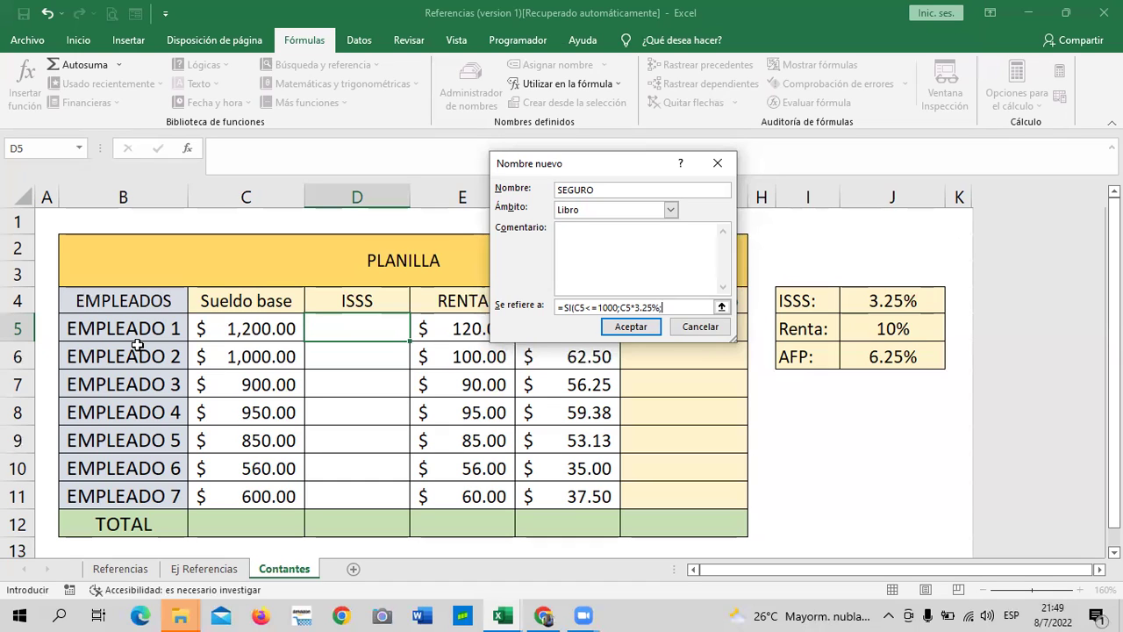
text(30)
Close the SEGURO formula's parenthesis and save the name.
text())
click(625, 329)
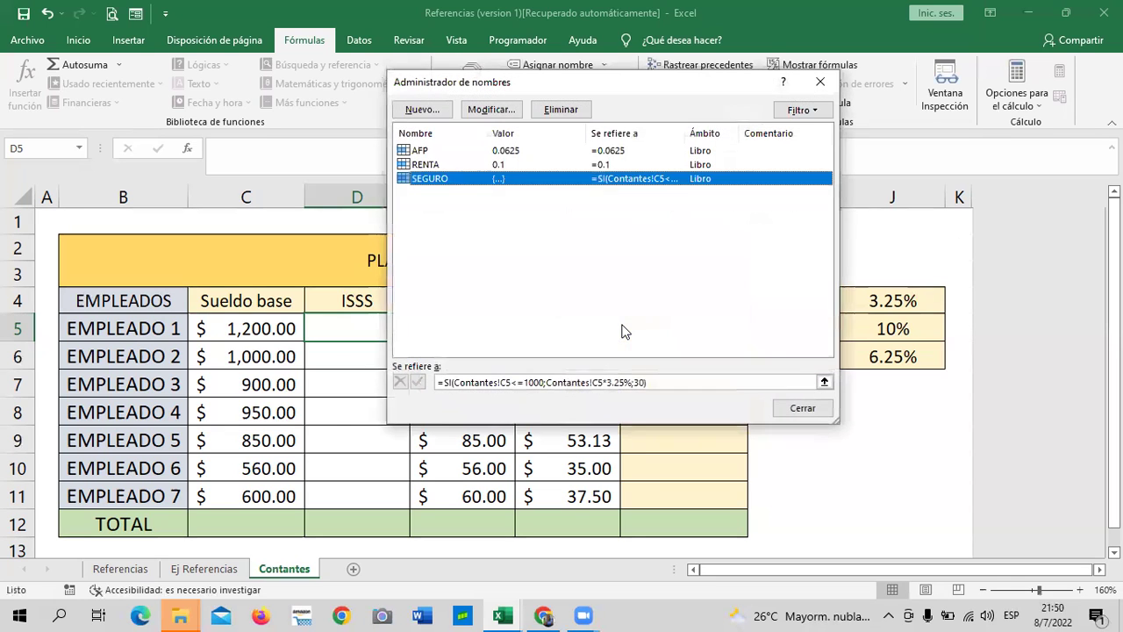
click(802, 408)
Enter =SEGURO in D5 for Empleado 1's ISSS, which shows $30.00.
click(816, 502)
click(349, 328)
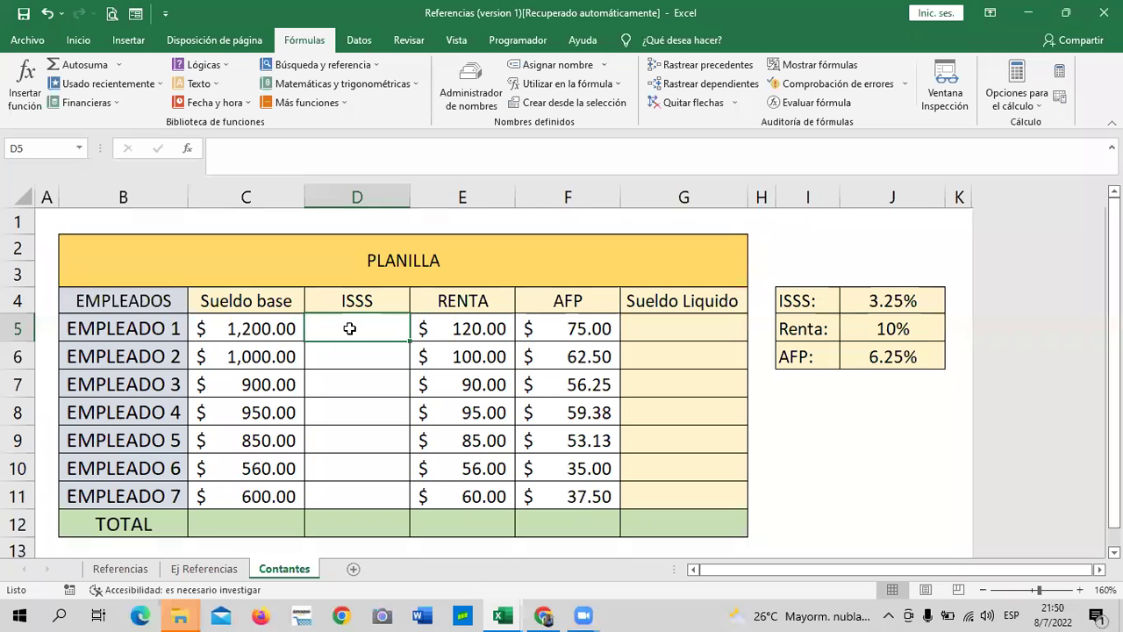
text(=)
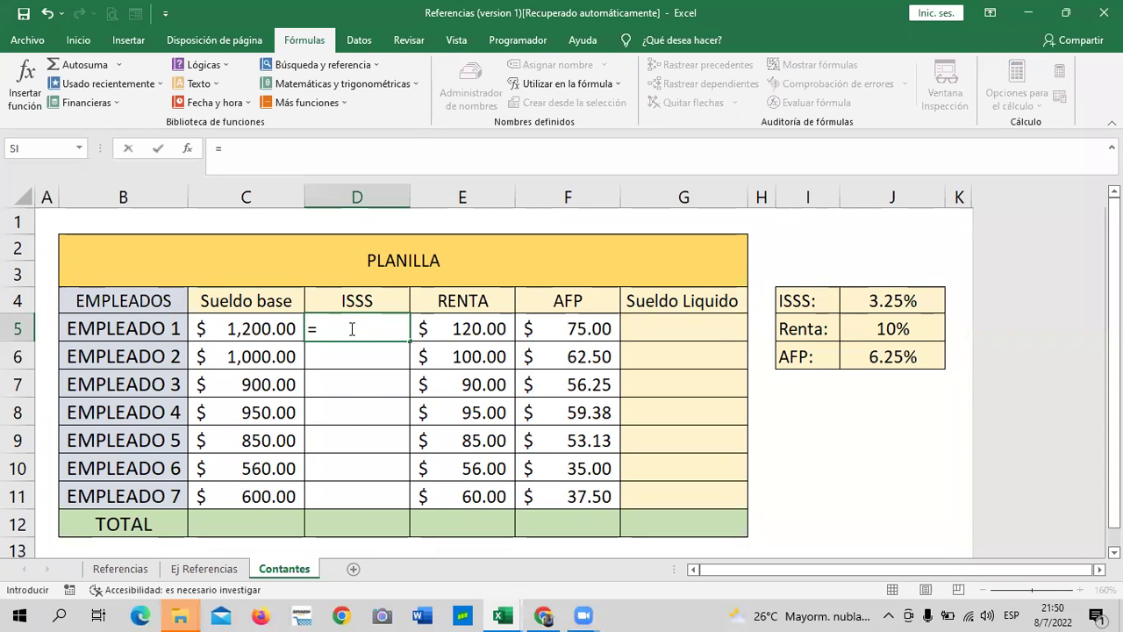
text(SE)
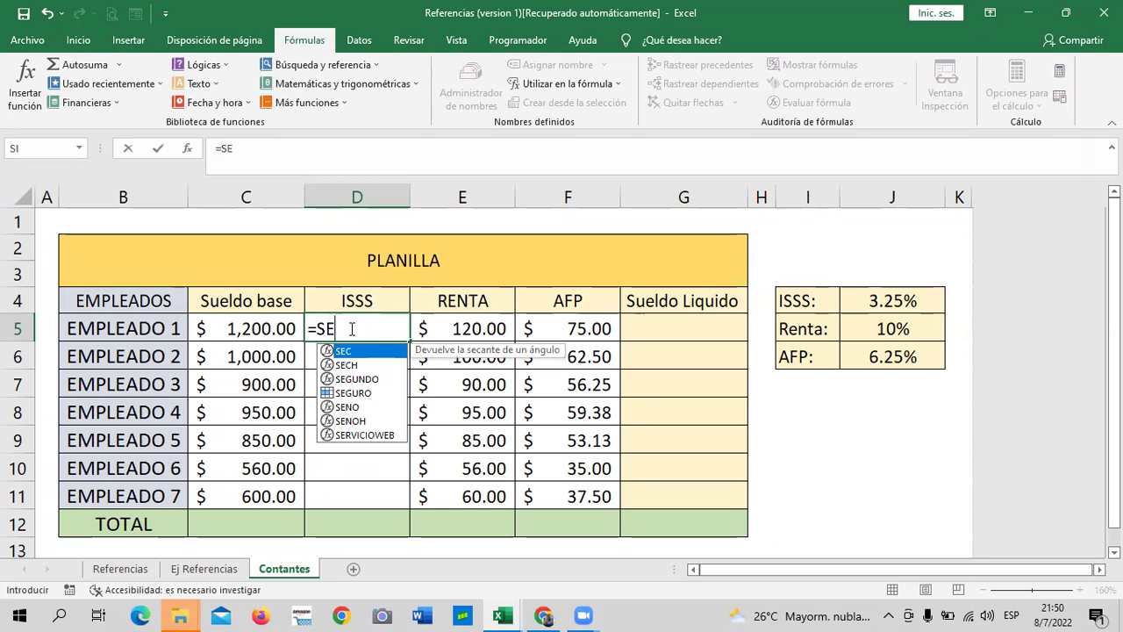
text(GU)
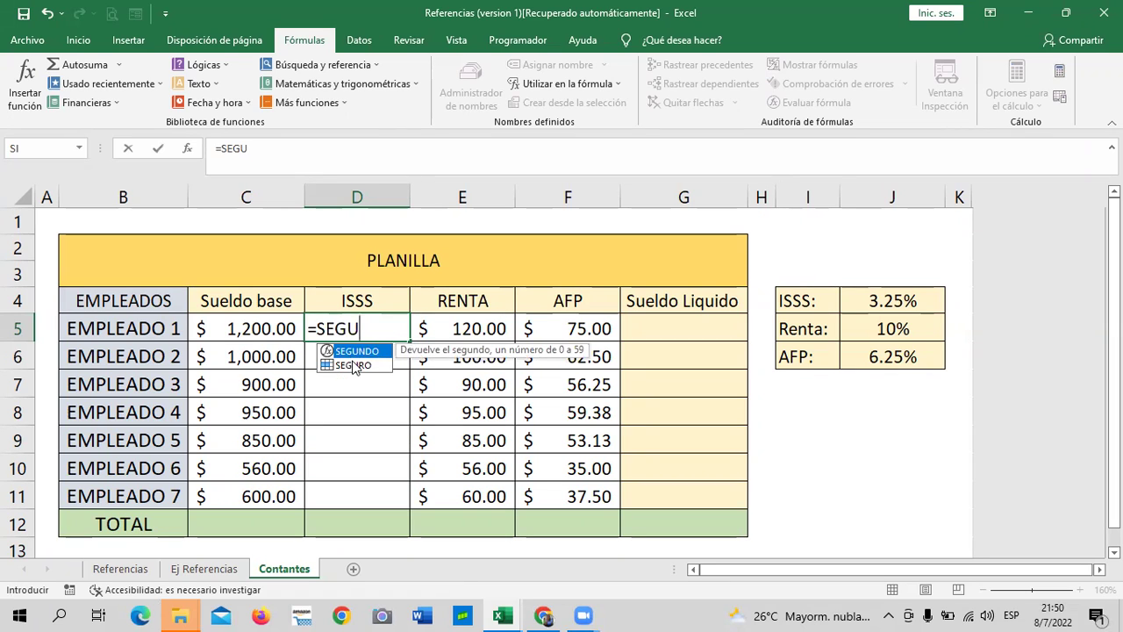
double_click(351, 364)
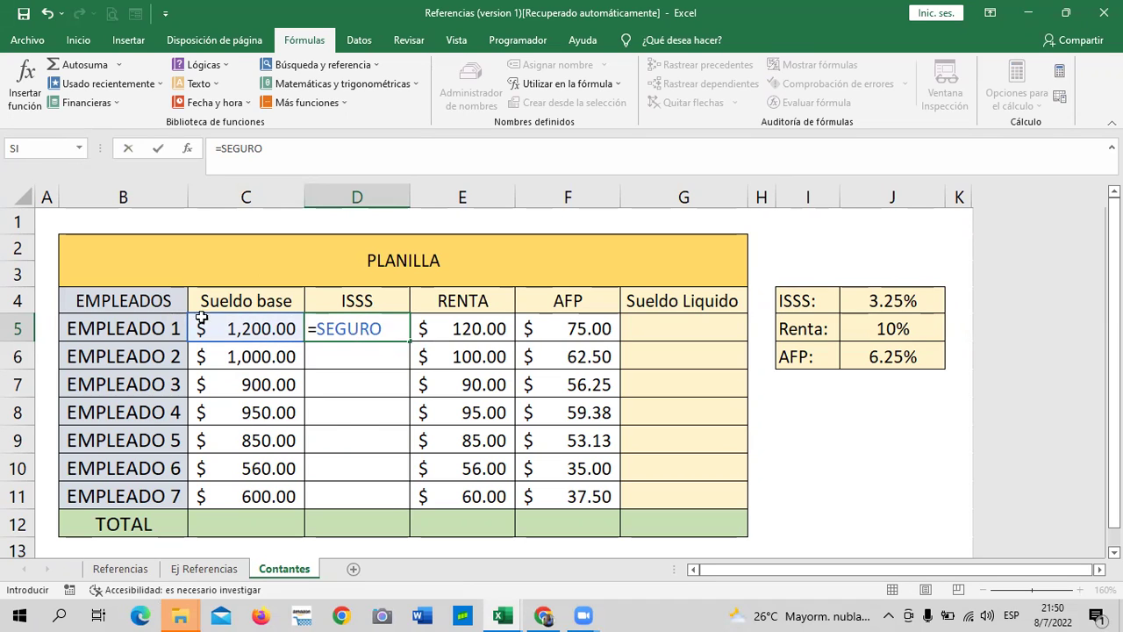
key(Return)
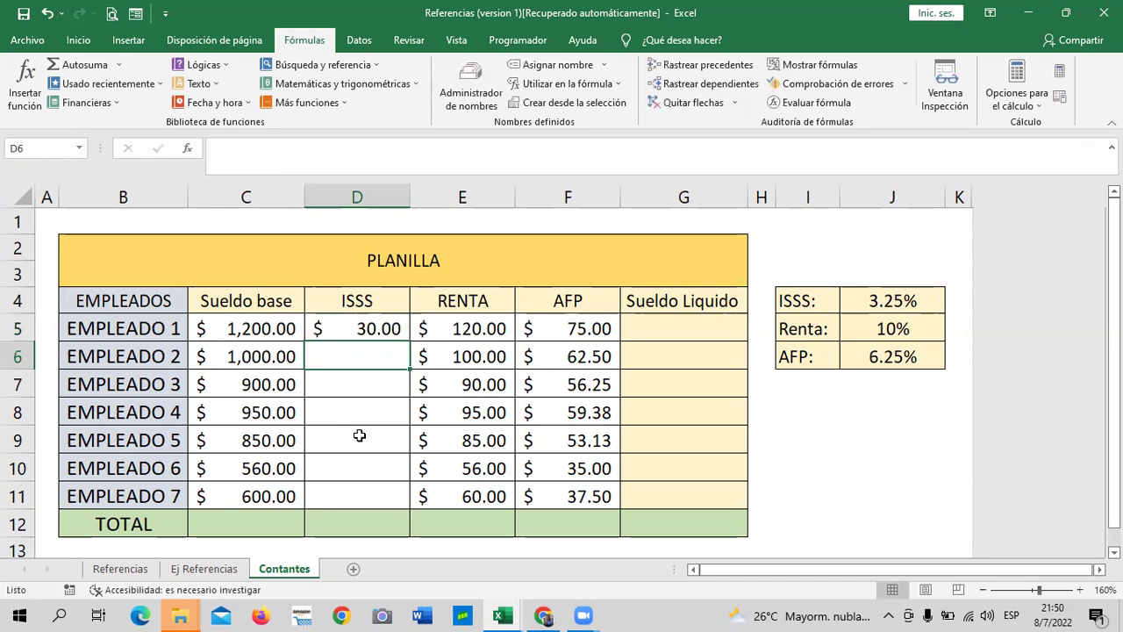
Change Empleado 1's base salary in C5 to 1500, then 500, so ISSS shows $16.25.
click(360, 329)
click(252, 326)
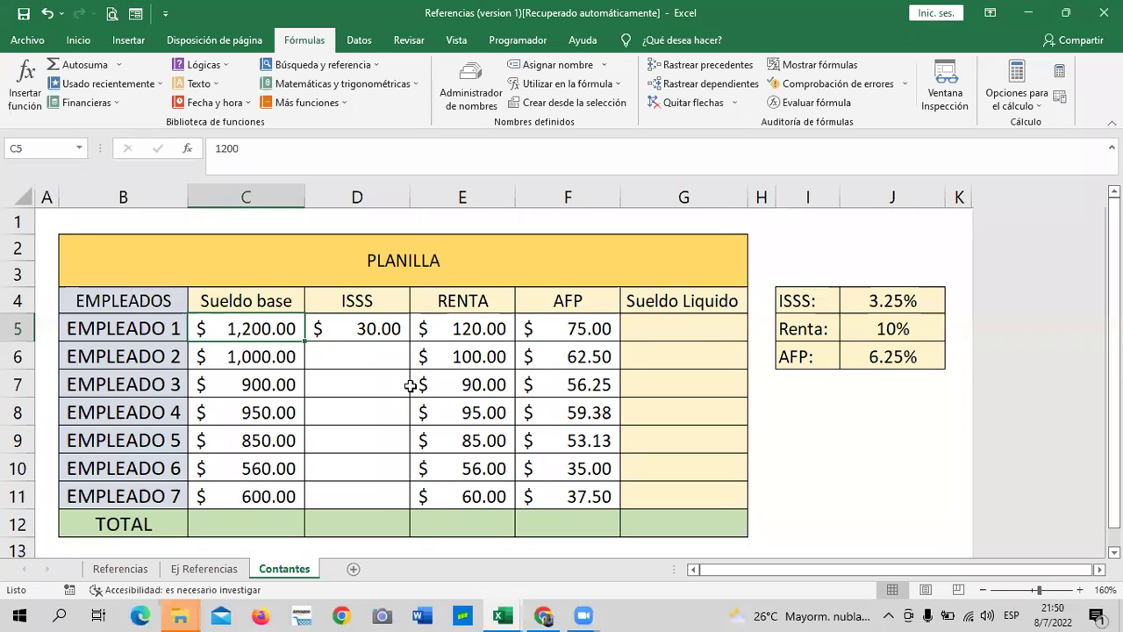
text(1,500.0)
key(BackSpace)
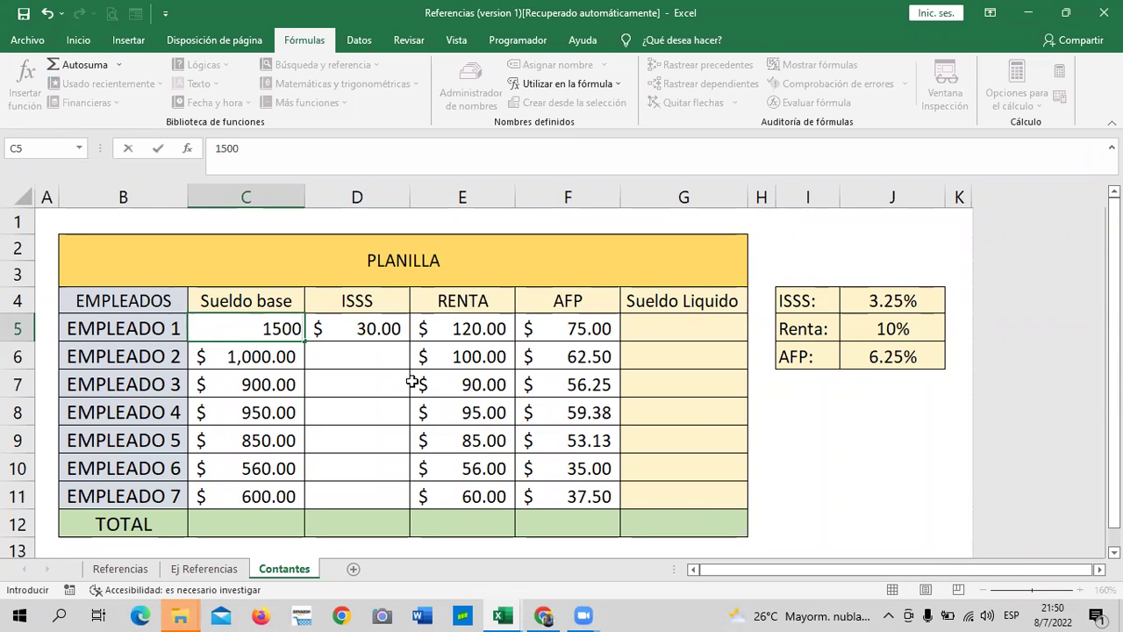
key(Return)
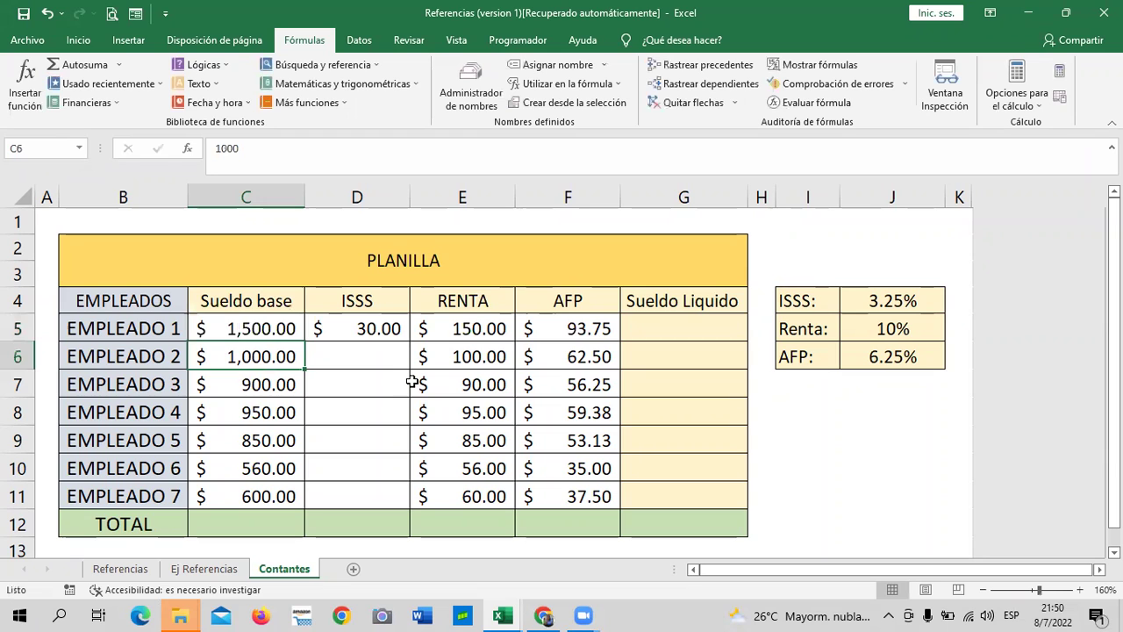
click(265, 325)
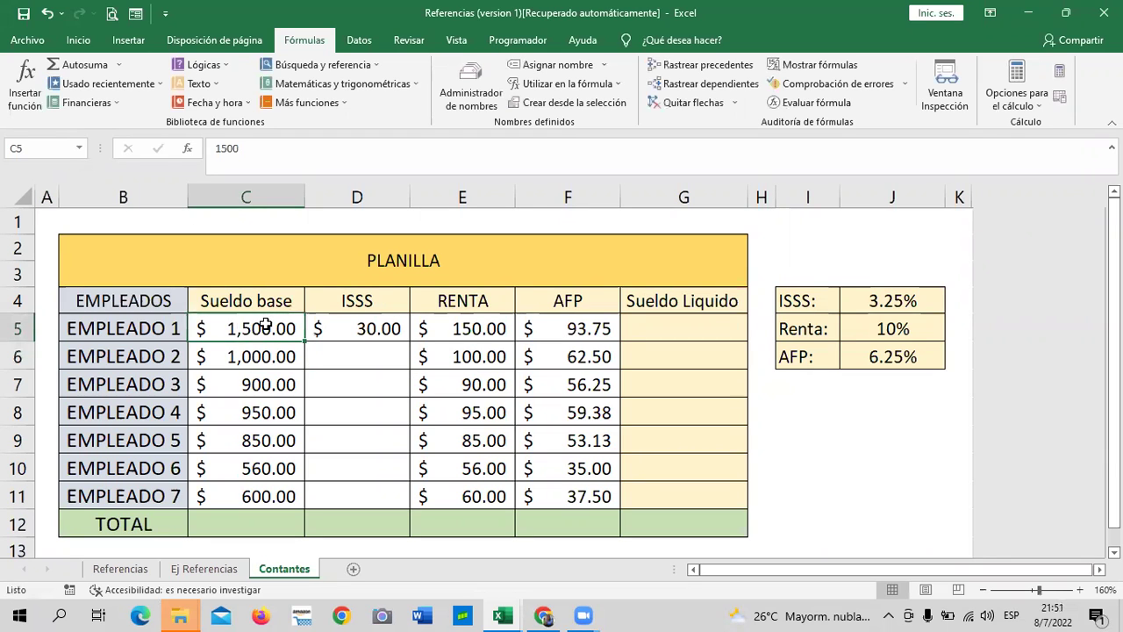
text(500)
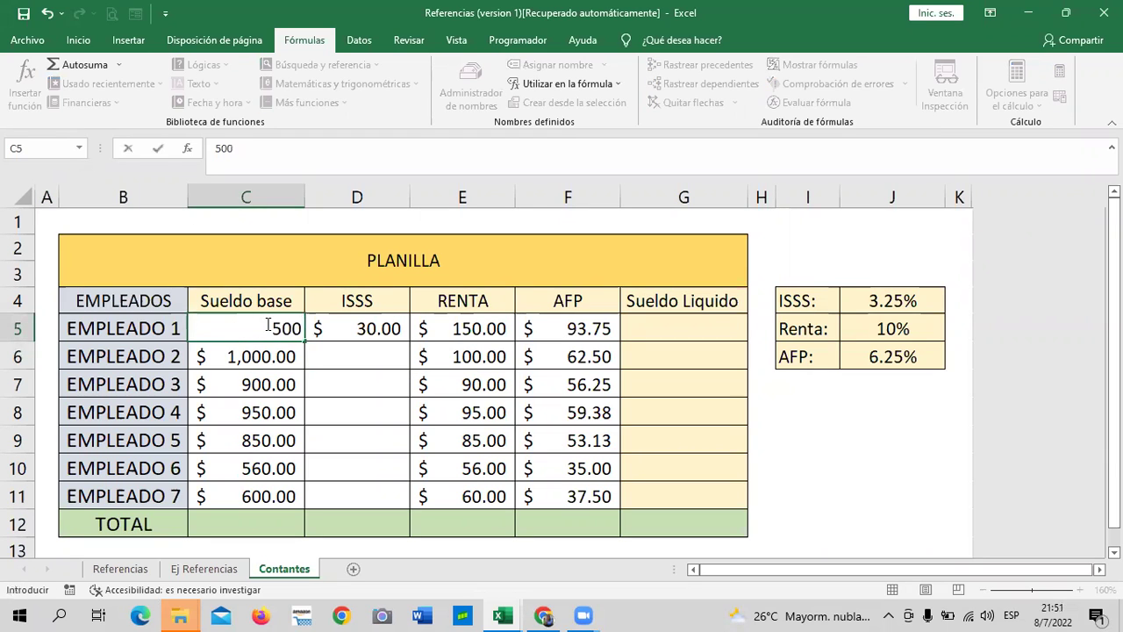
key(Return)
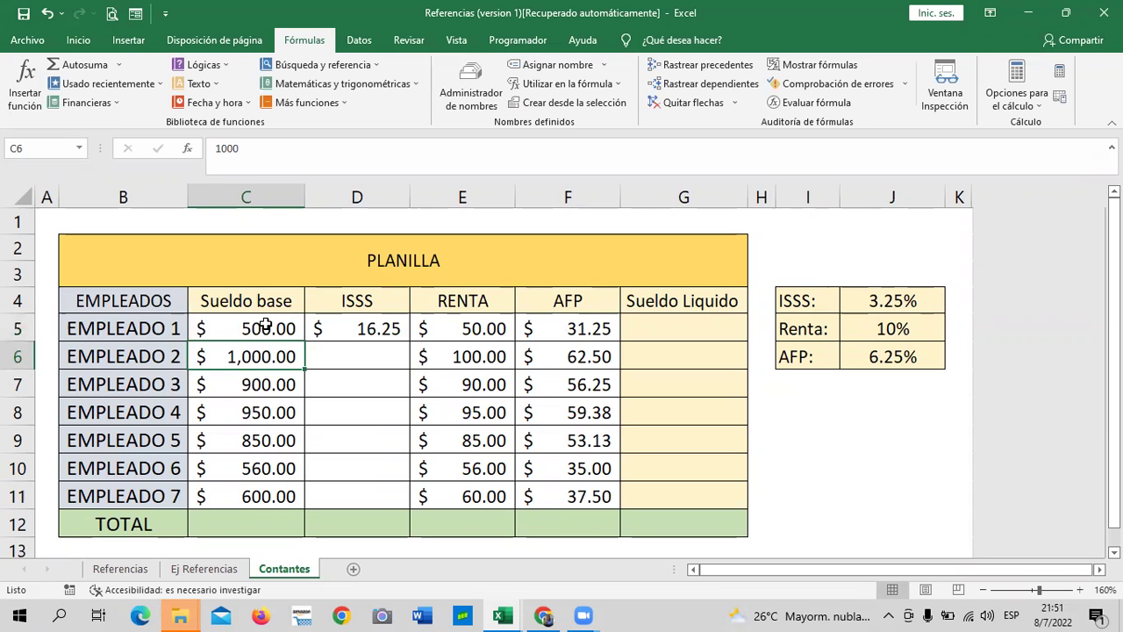
click(341, 325)
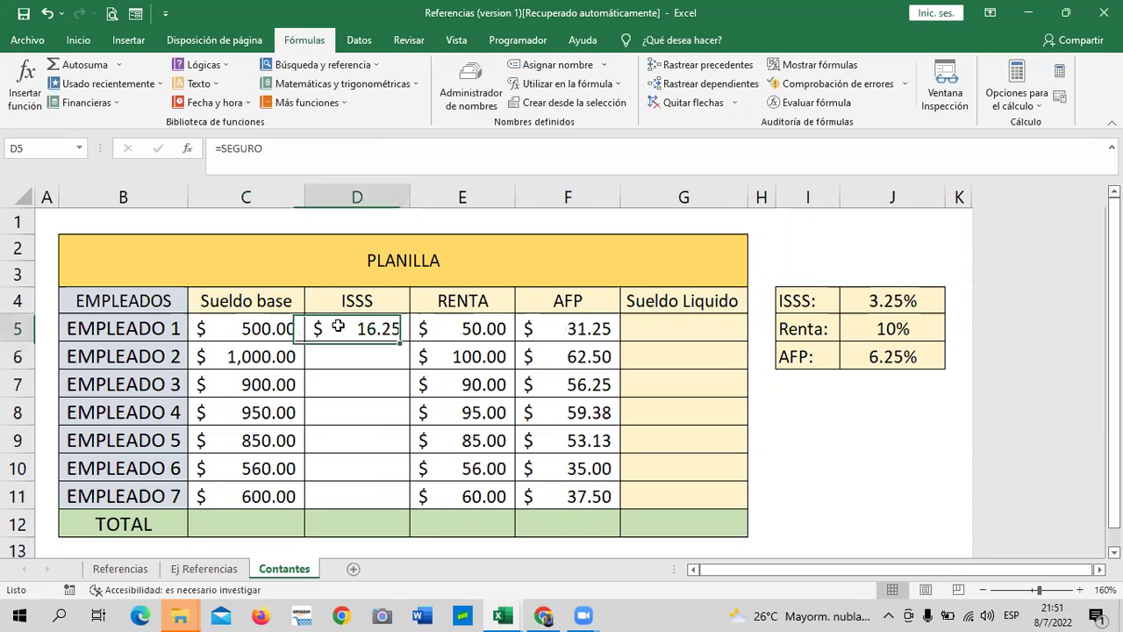
Fill =SEGURO down to D11 and set Empleado 7's base salary in C11 to 1200.
drag(412, 343, 403, 506)
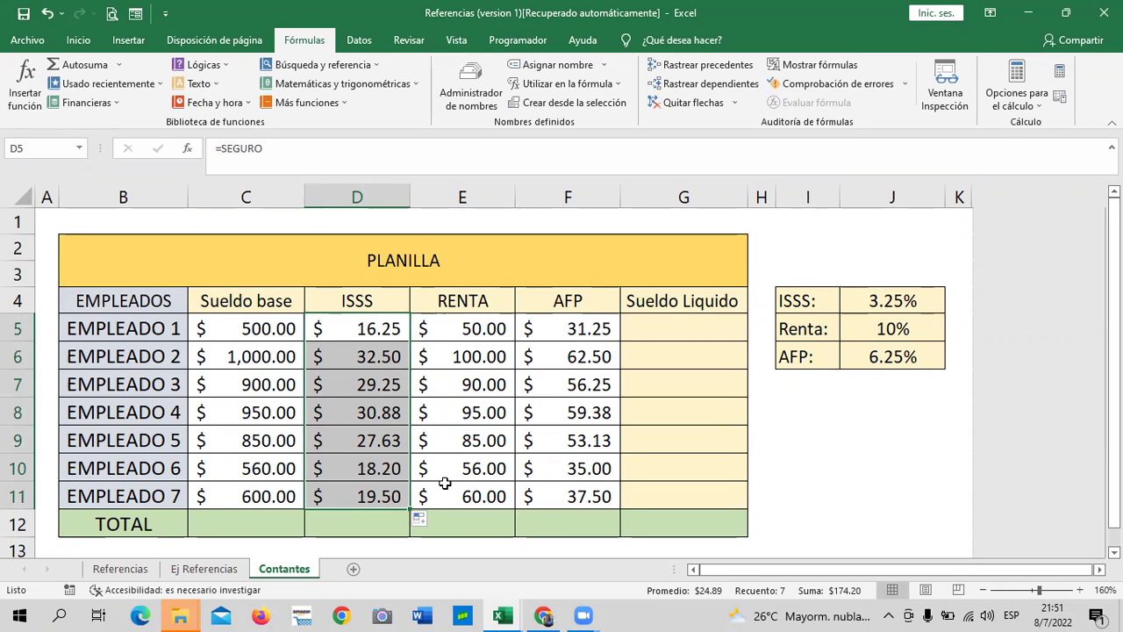
click(230, 492)
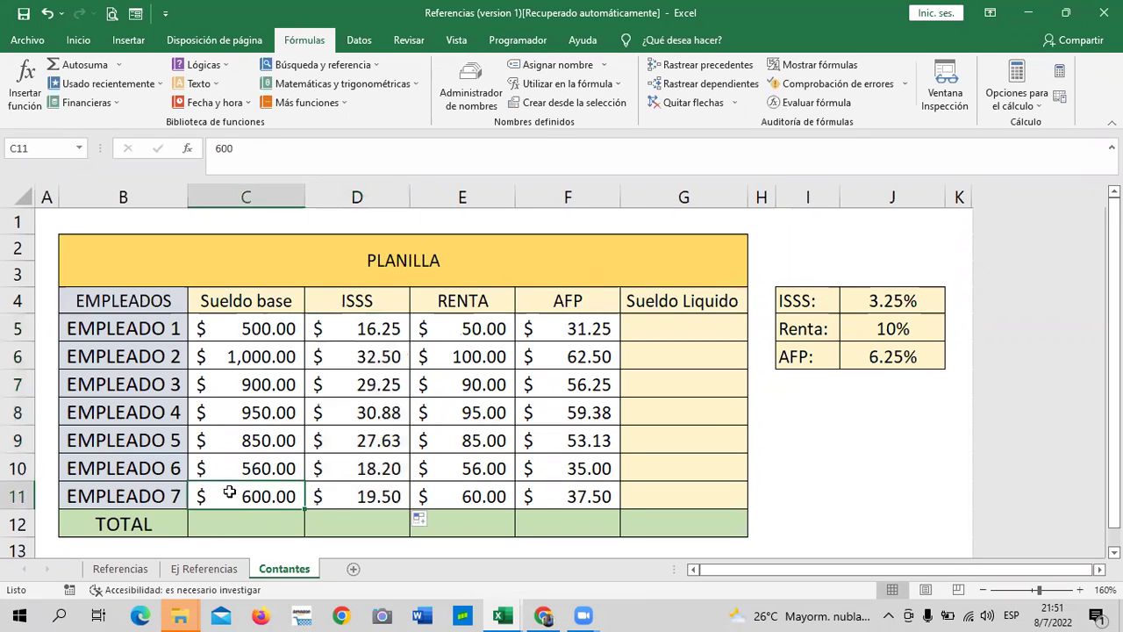
text(1200)
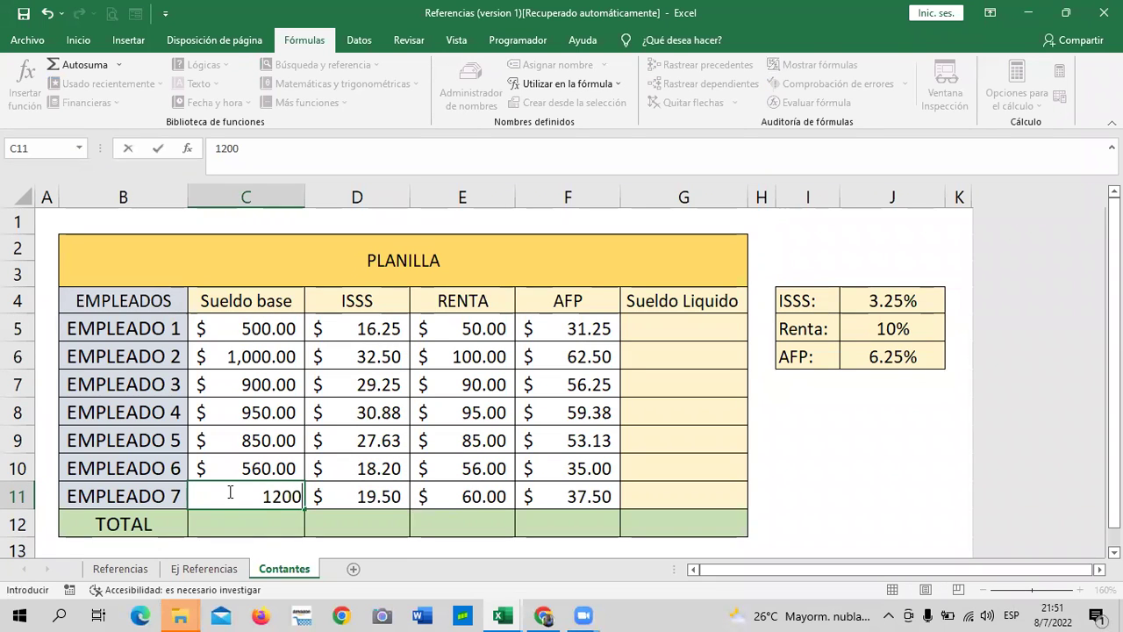
key(Return)
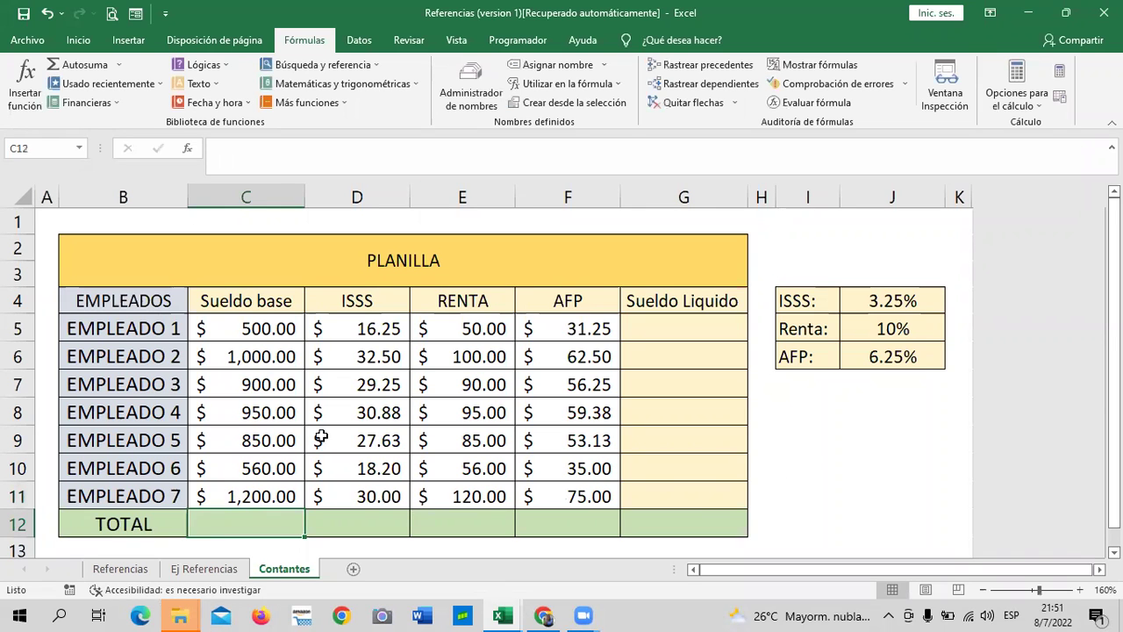
Look at the Ej Referencias sheet, then return to Contantes to check the E5 and D5 formulas.
click(191, 571)
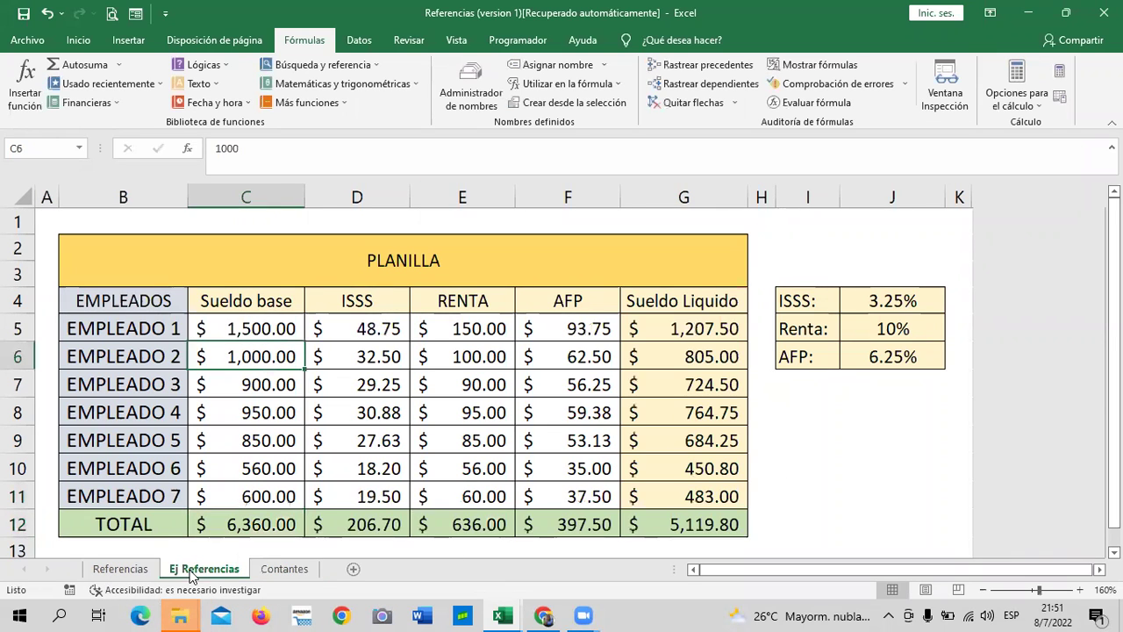
click(283, 571)
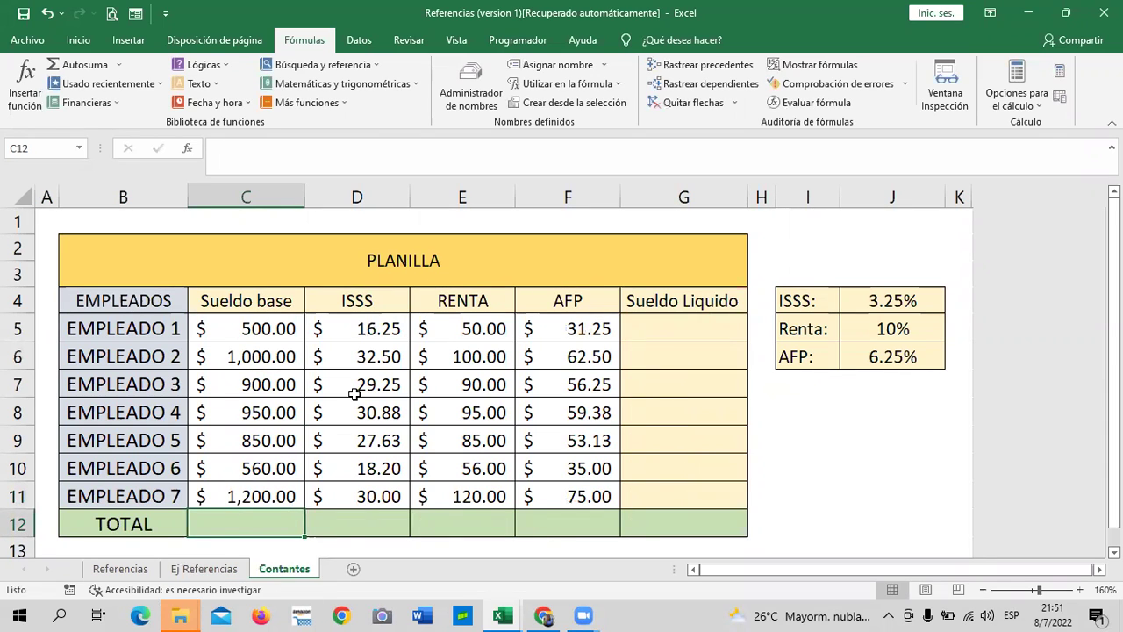
click(471, 329)
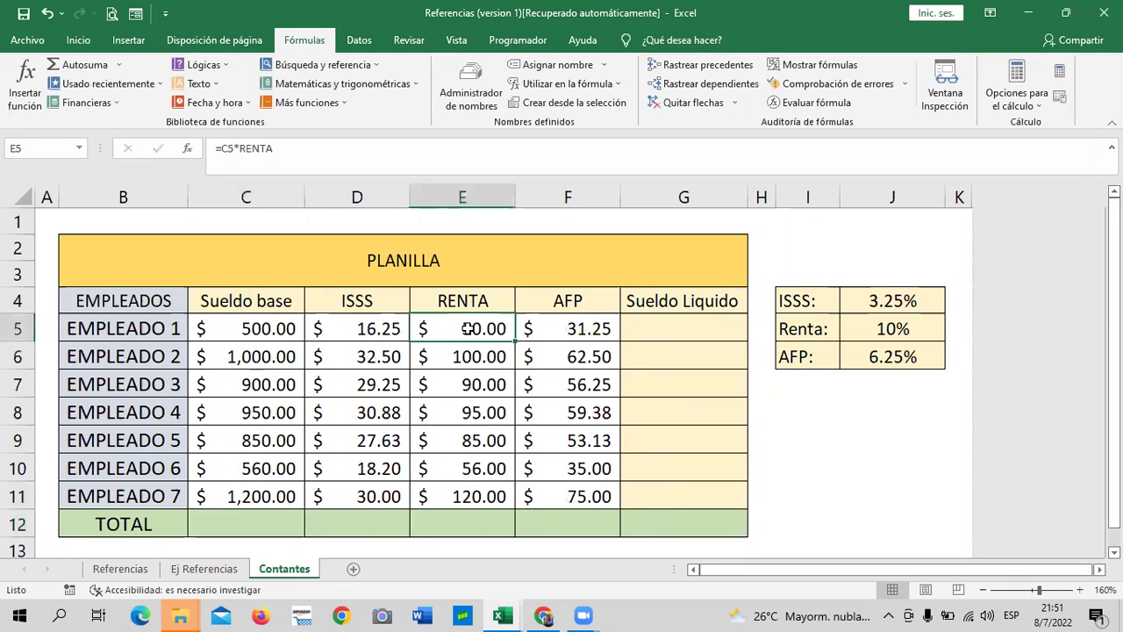
click(366, 328)
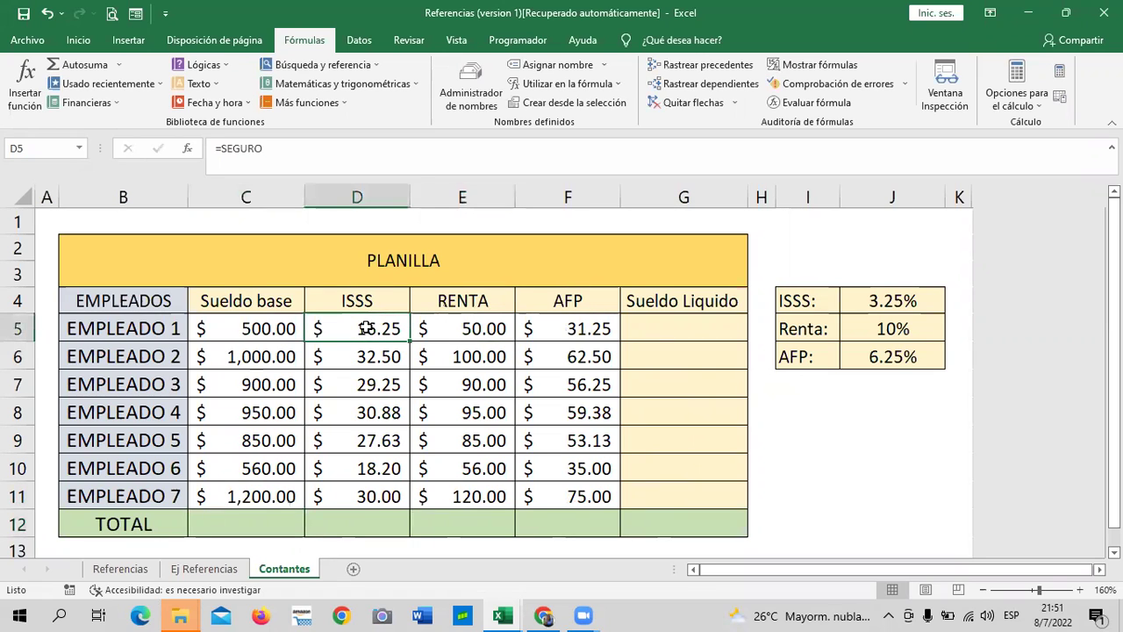
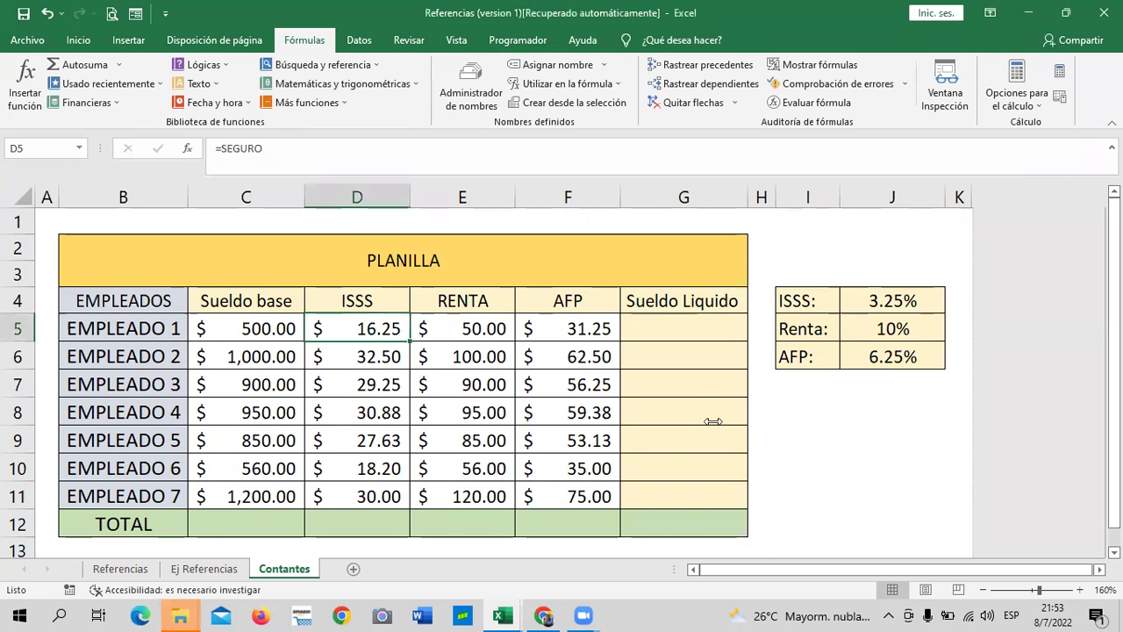
Inspect the Sueldo Liquido cells down to G7, then open the Name Manager showing AFP, RENTA and SEGURO.
click(859, 413)
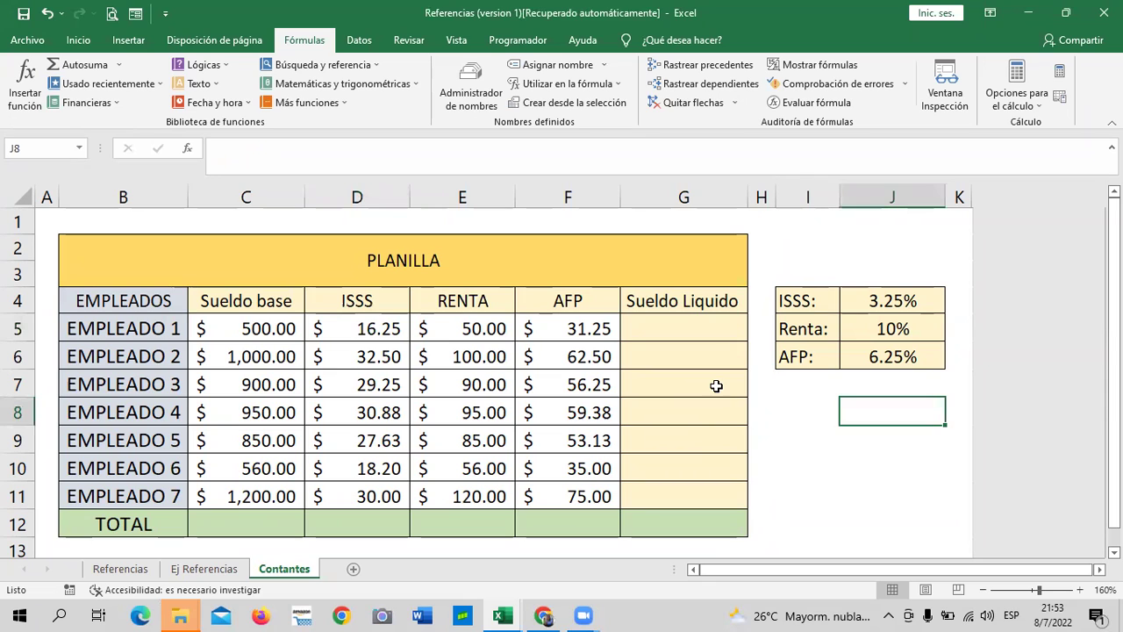
click(794, 434)
click(720, 330)
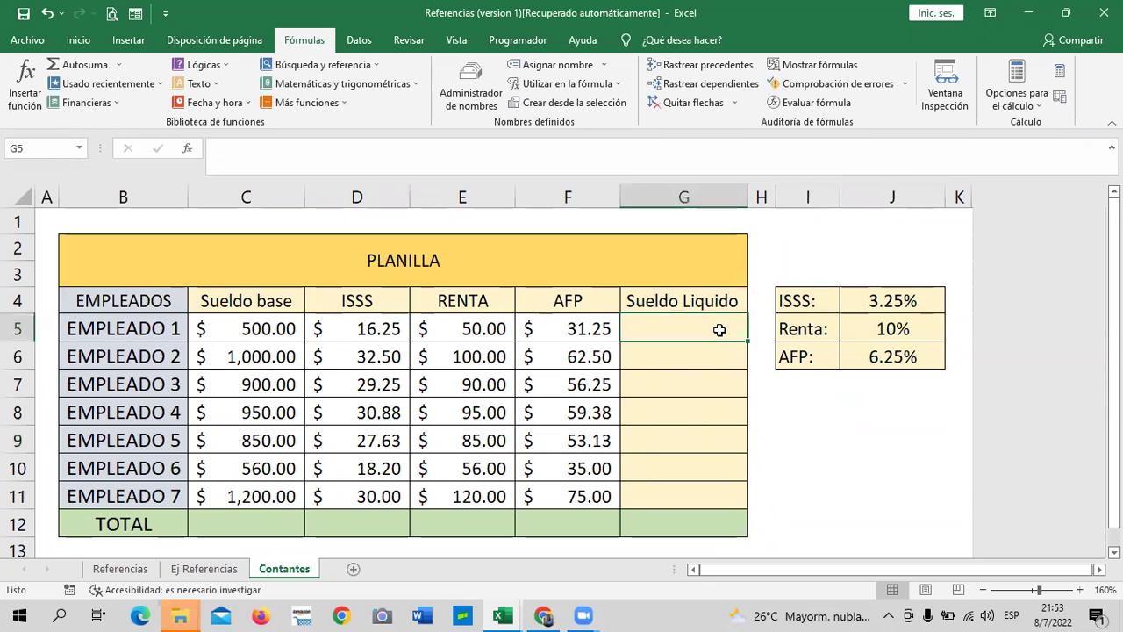
click(665, 379)
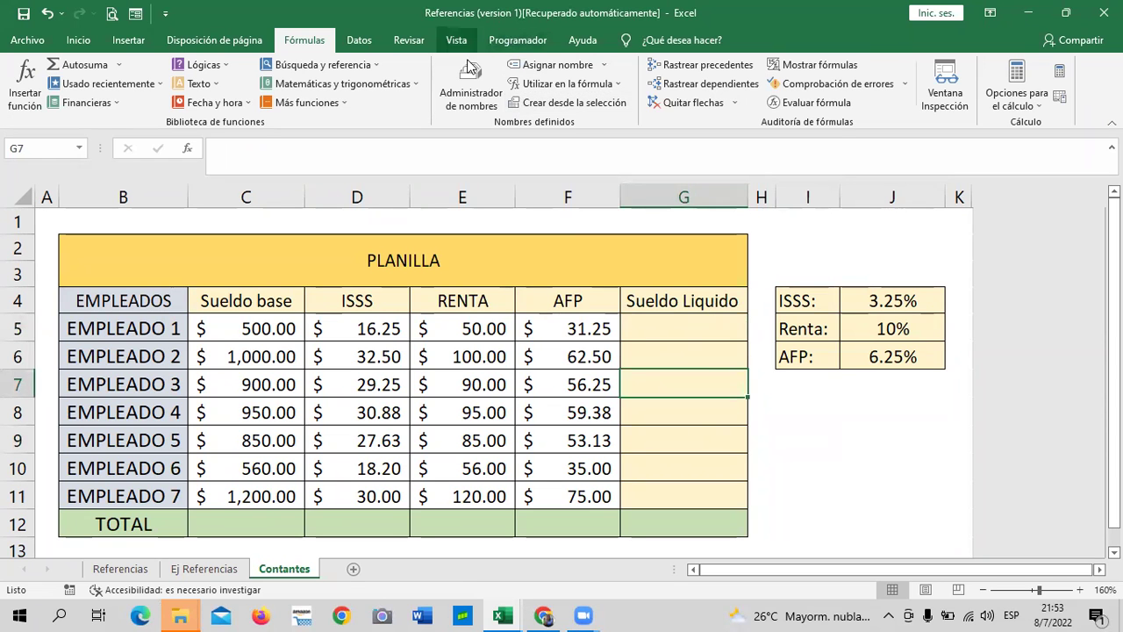
click(470, 70)
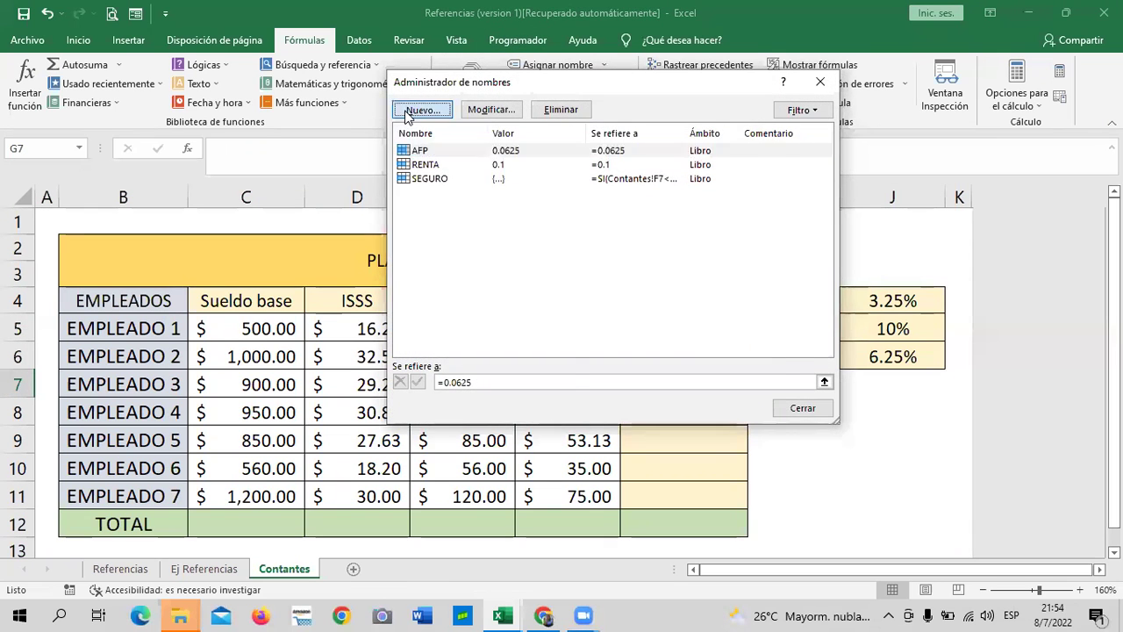
Start a new name, leave its scope as Libro, cancel it, and close the Name Manager.
click(406, 110)
click(670, 212)
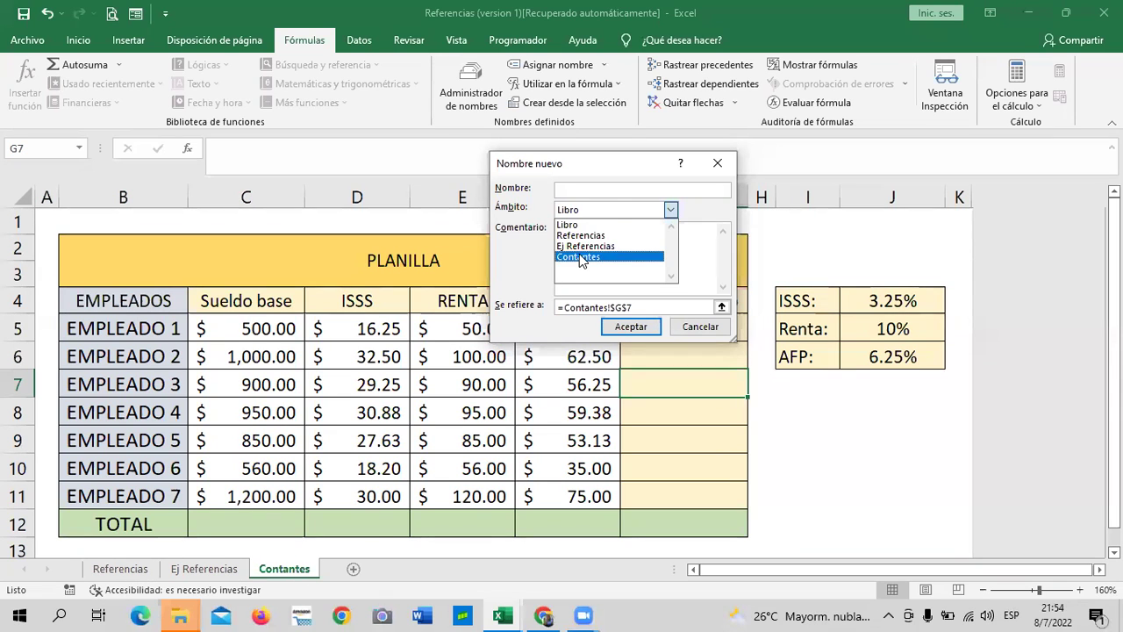
click(567, 225)
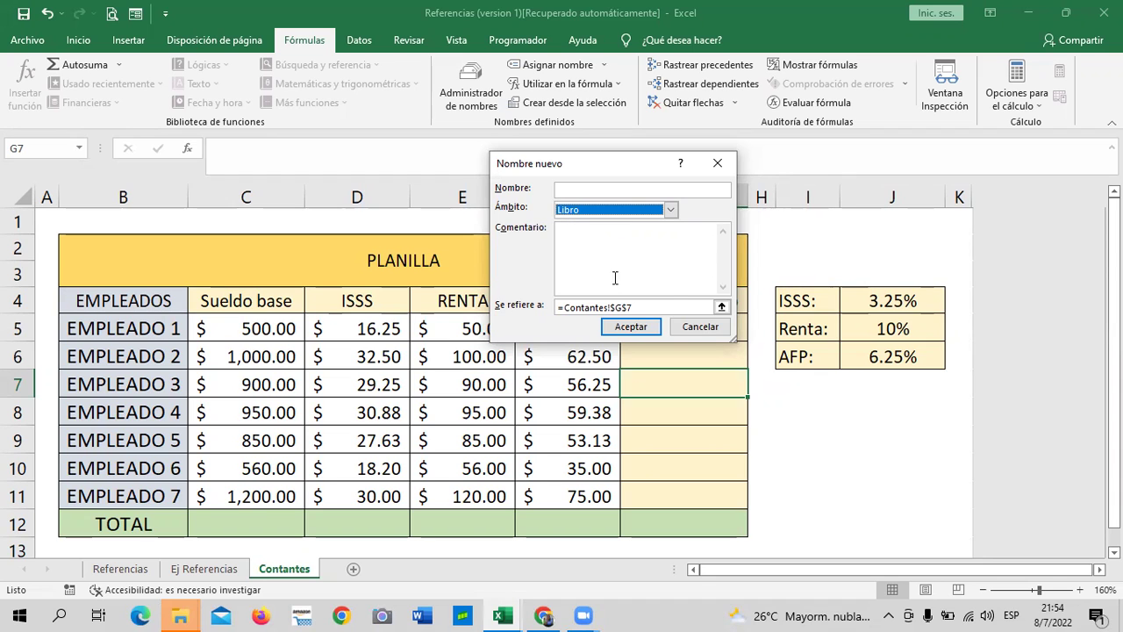
click(702, 326)
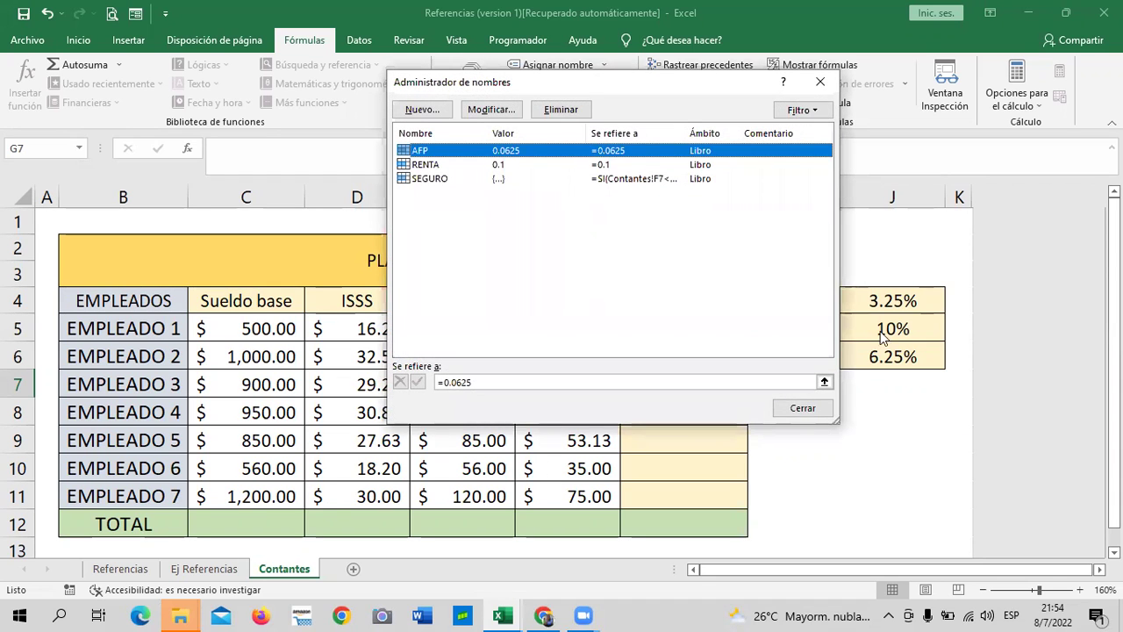
click(800, 408)
click(120, 569)
On Ej Referencias, replace D5's ISSS formula with =SEGURO, giving $16.25.
click(215, 569)
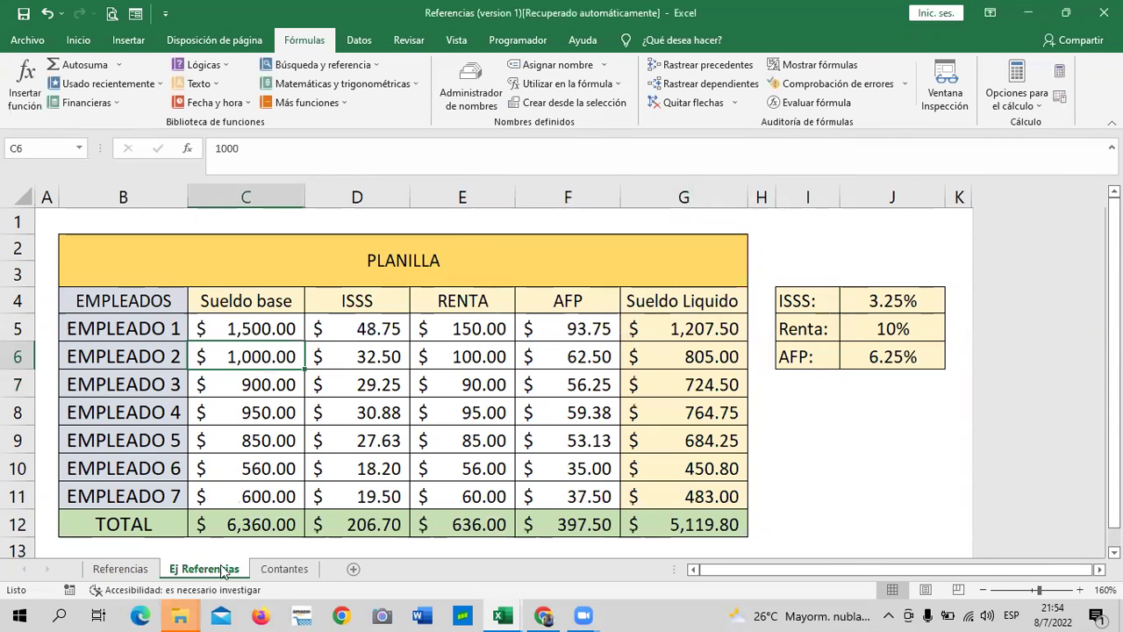
click(265, 328)
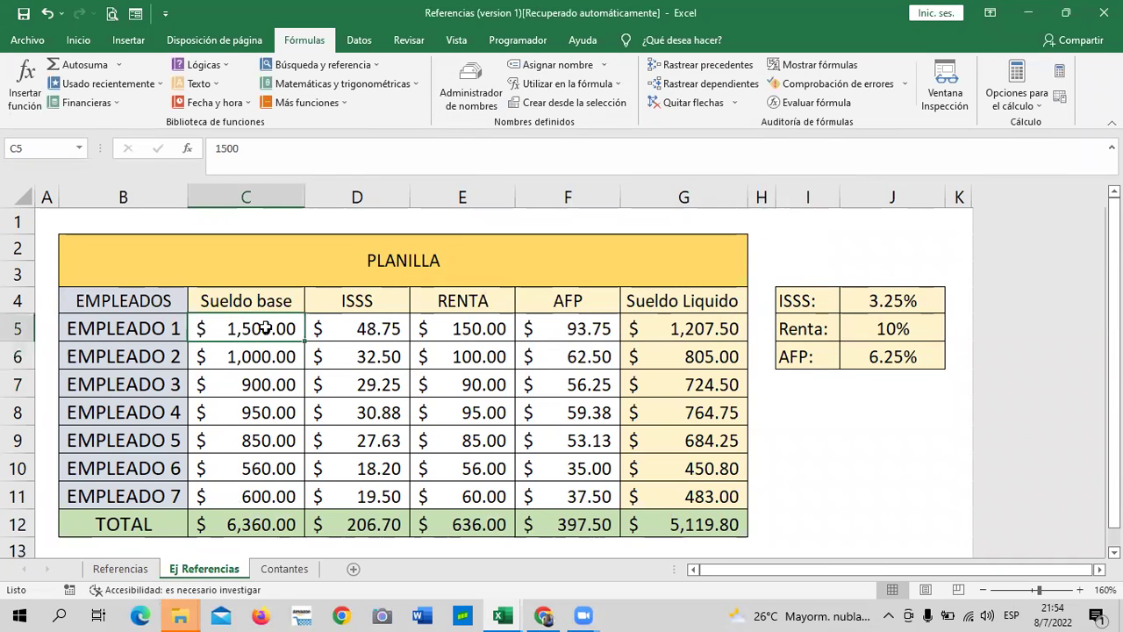
click(364, 328)
key(Delete)
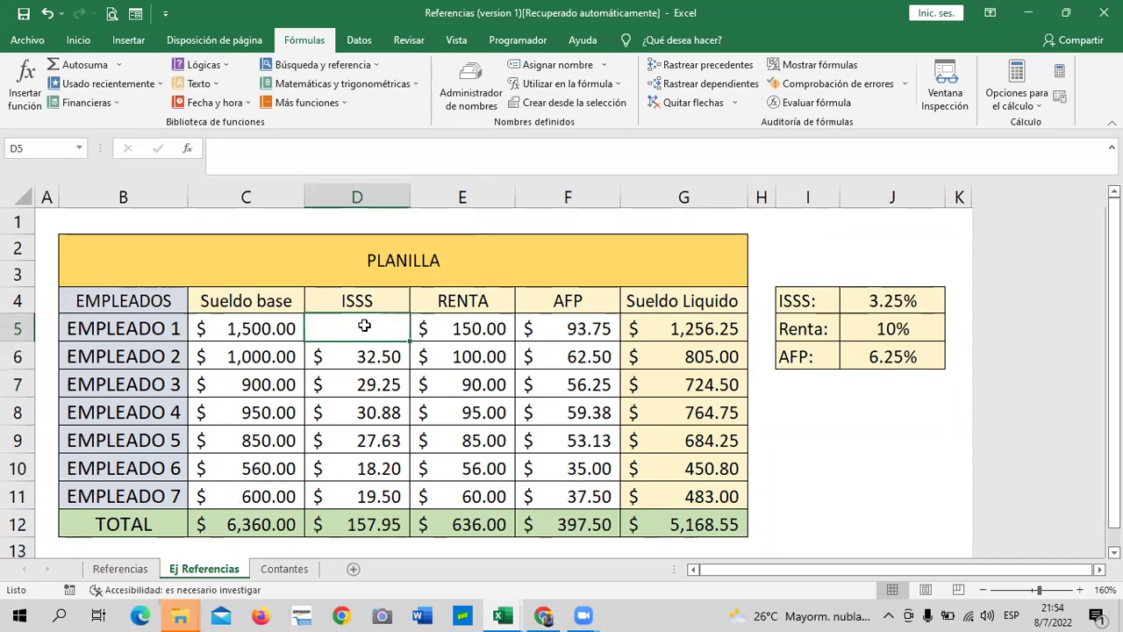
text(=)
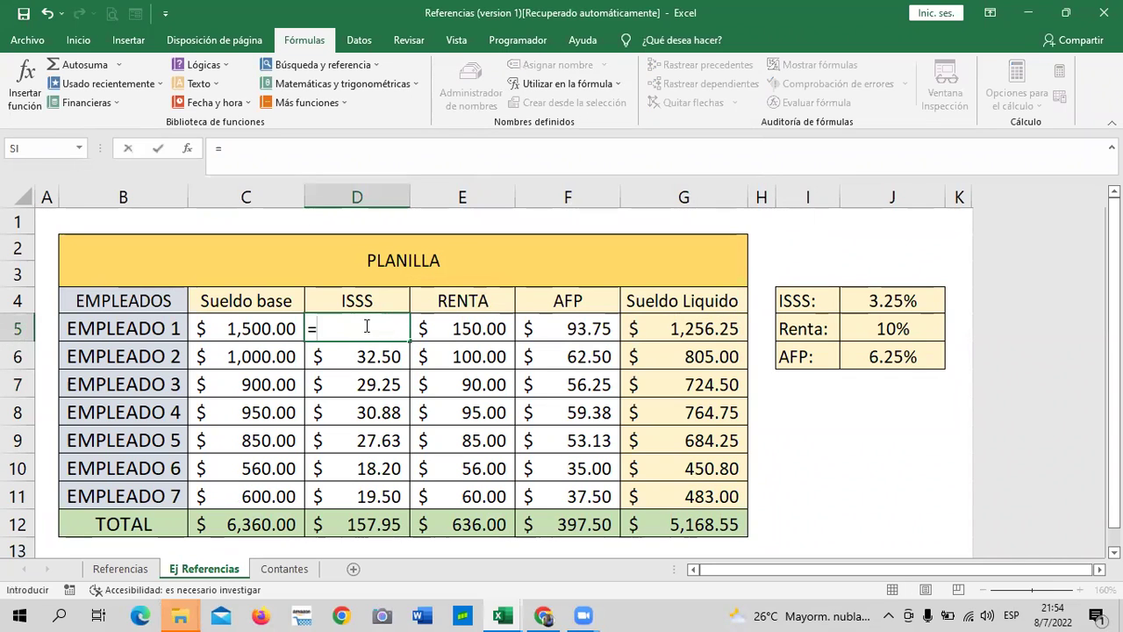
text(SE)
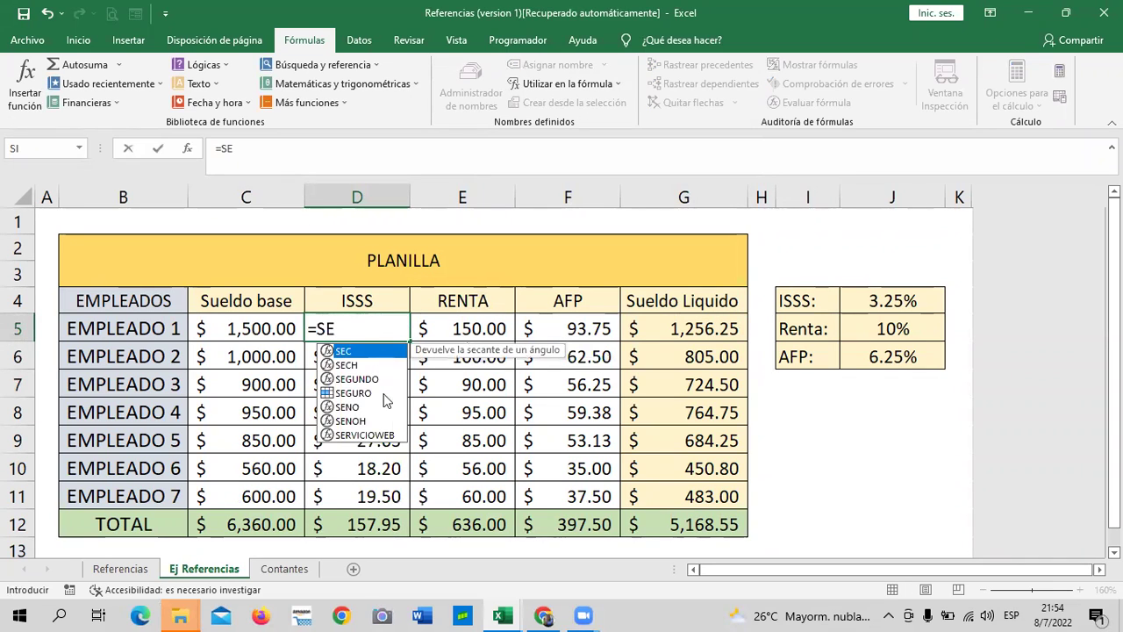
double_click(351, 392)
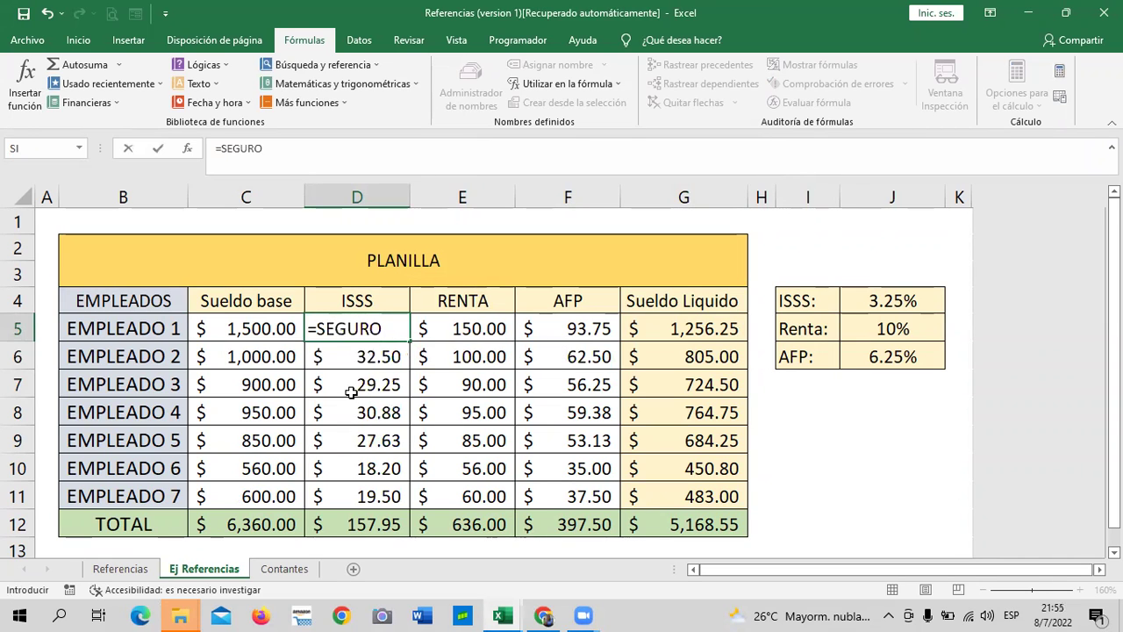
key(Return)
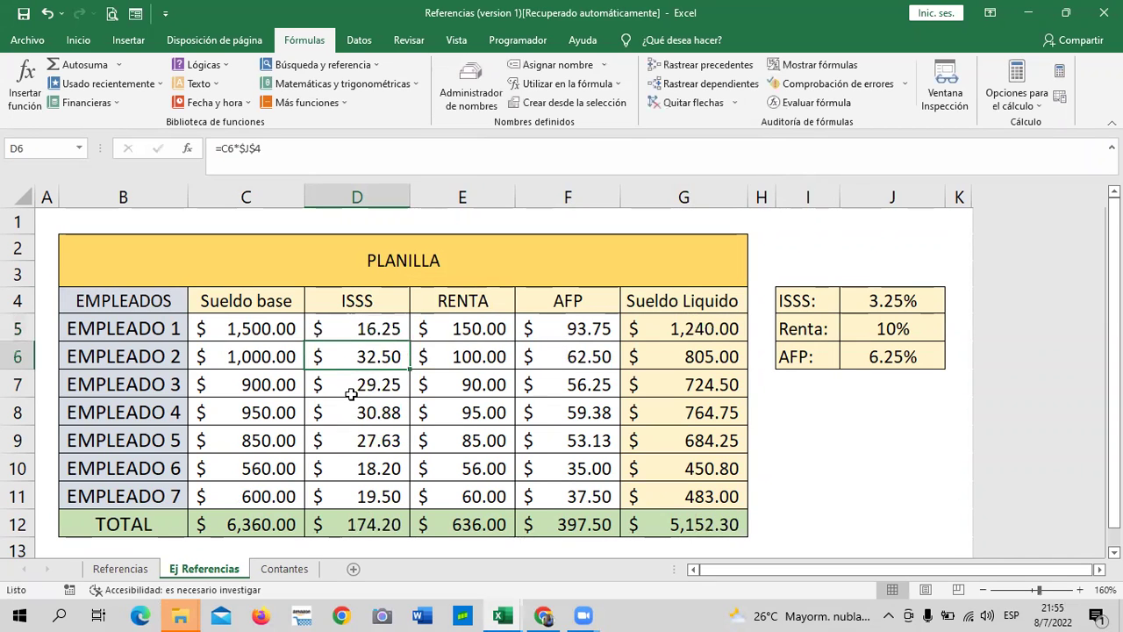
click(333, 322)
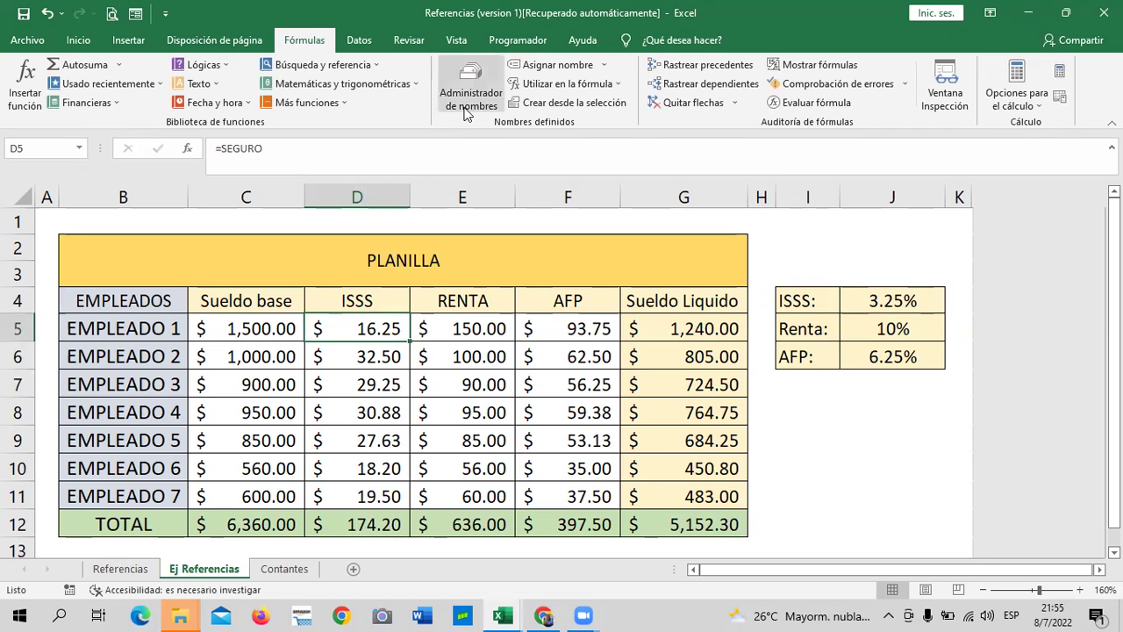
key(ctrl+z)
click(383, 328)
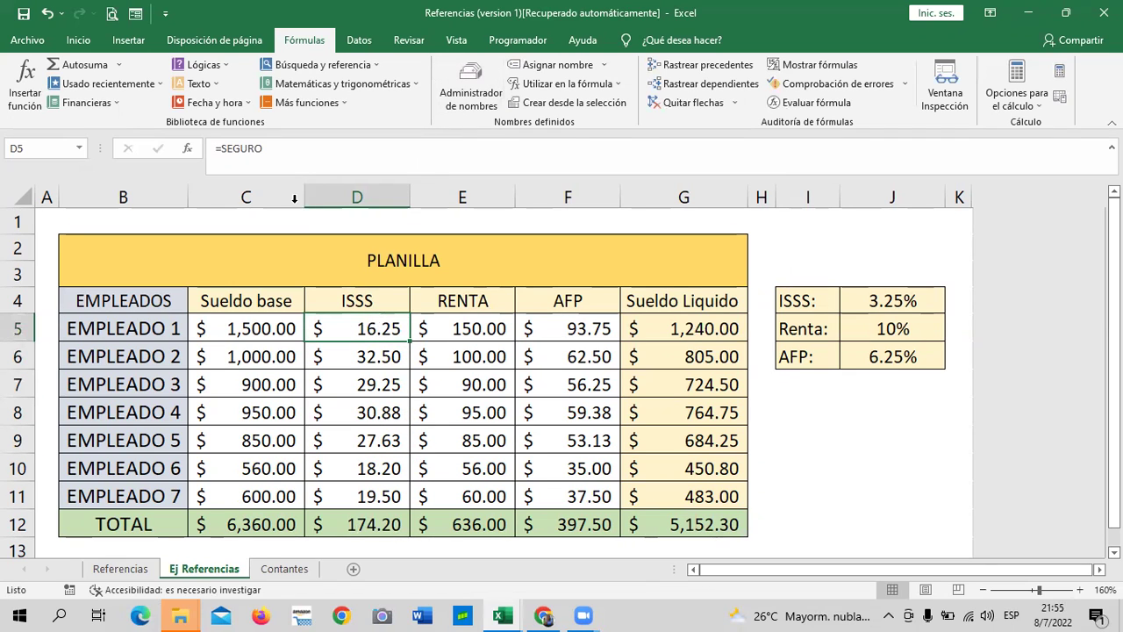
key(BackSpace)
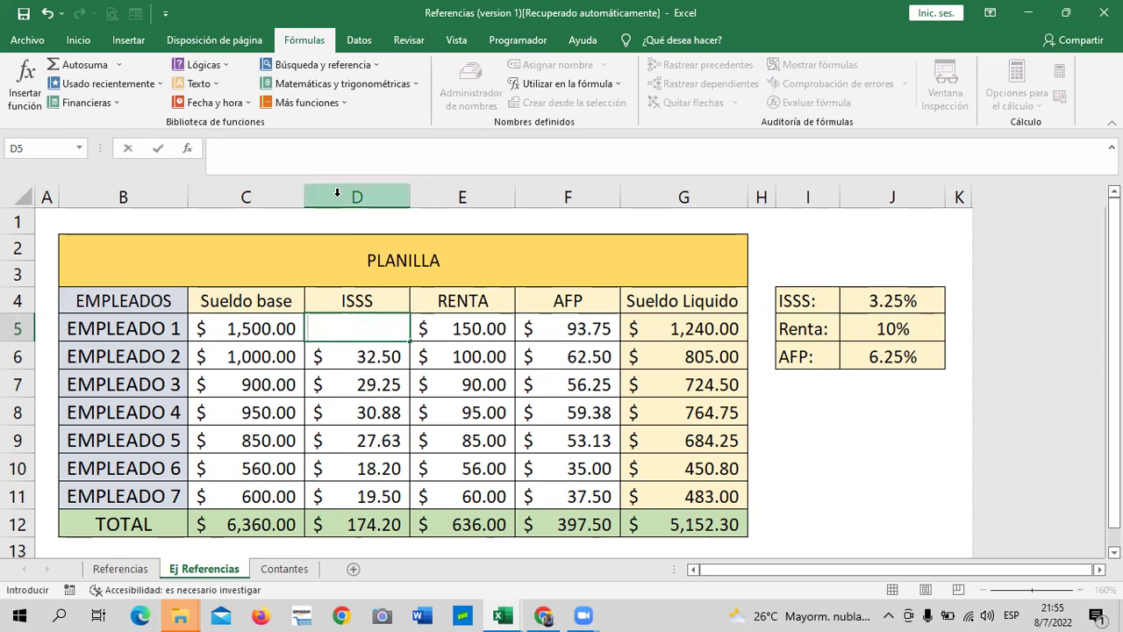
click(534, 430)
click(326, 330)
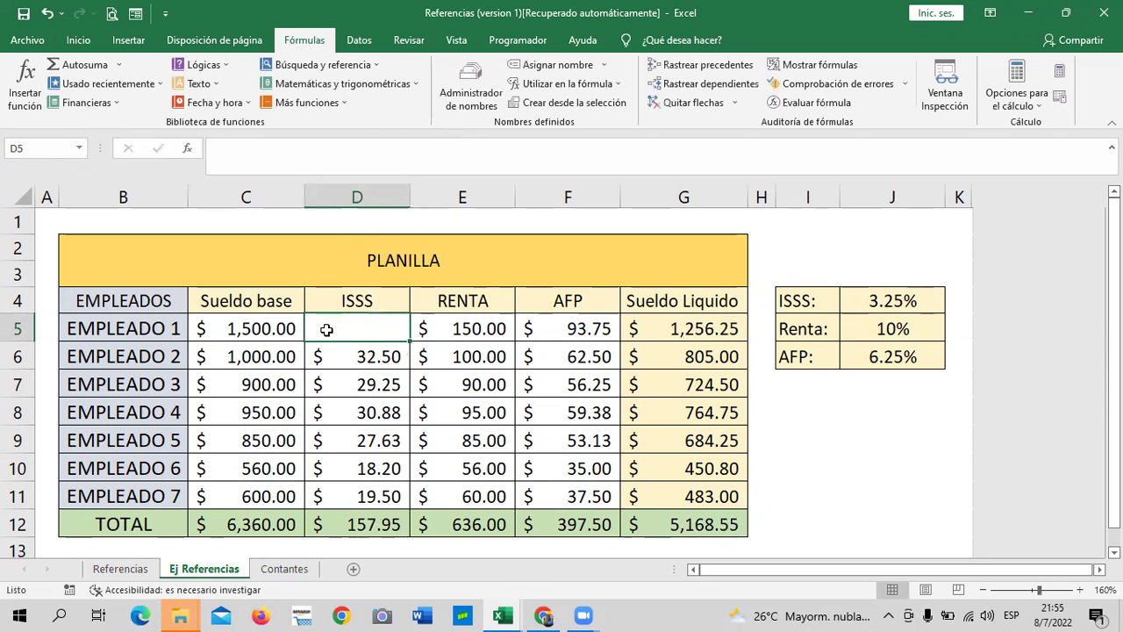
text(=SE)
click(352, 393)
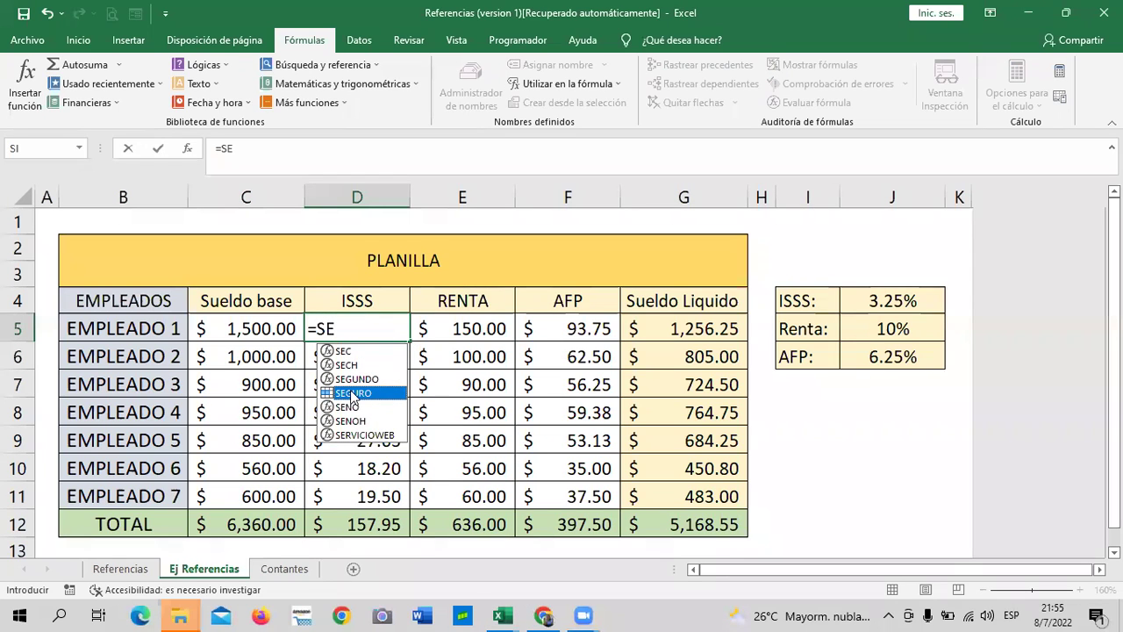
double_click(347, 395)
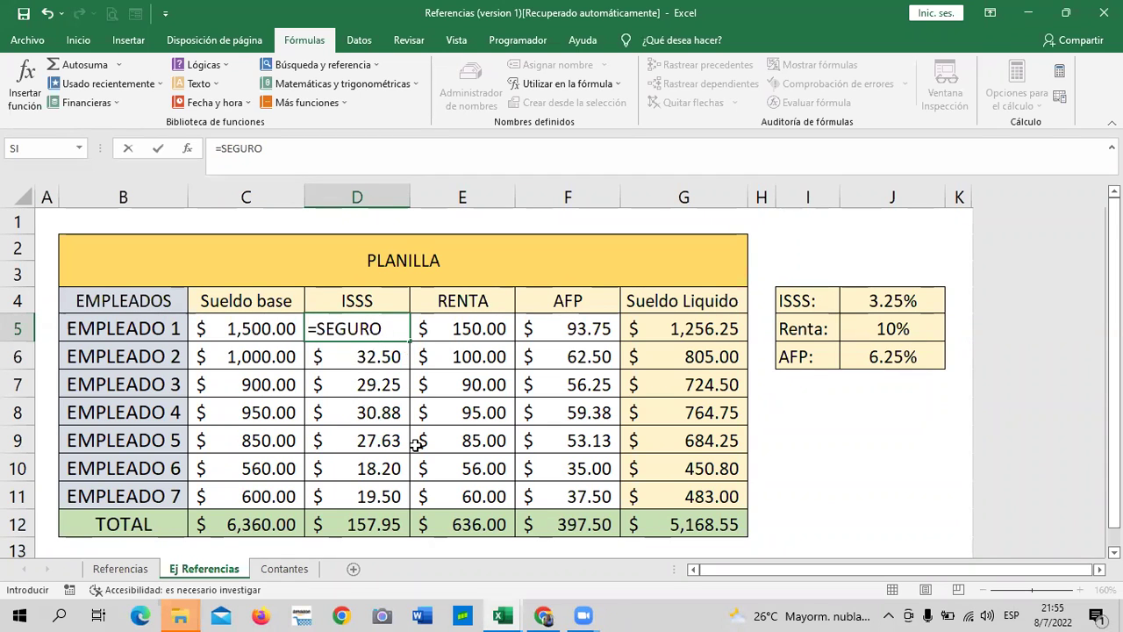
key(Return)
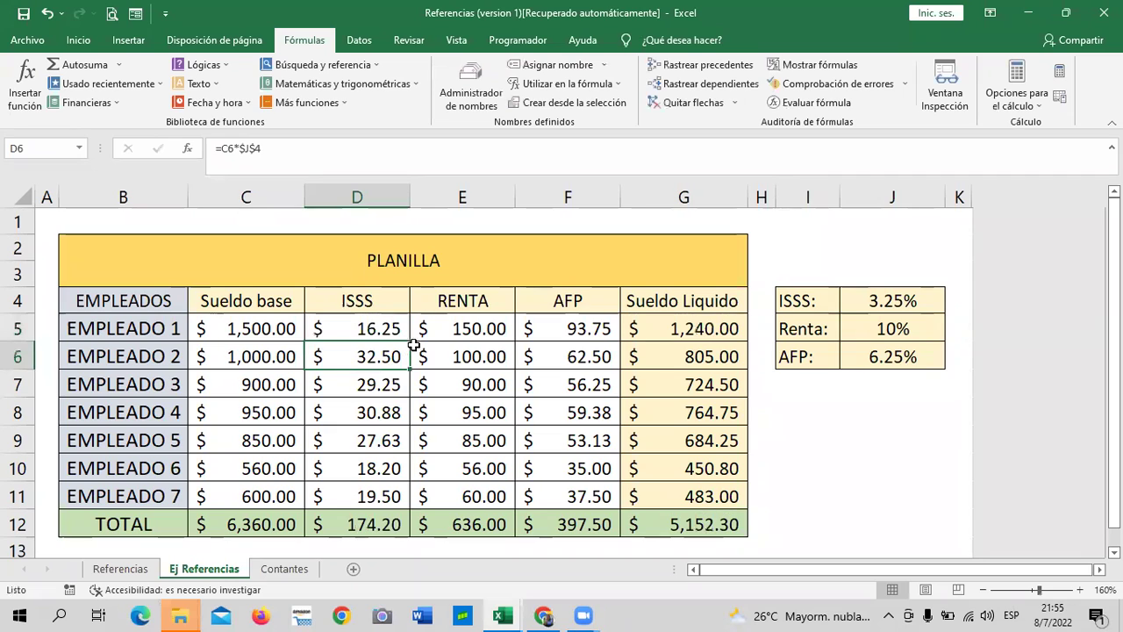
click(376, 328)
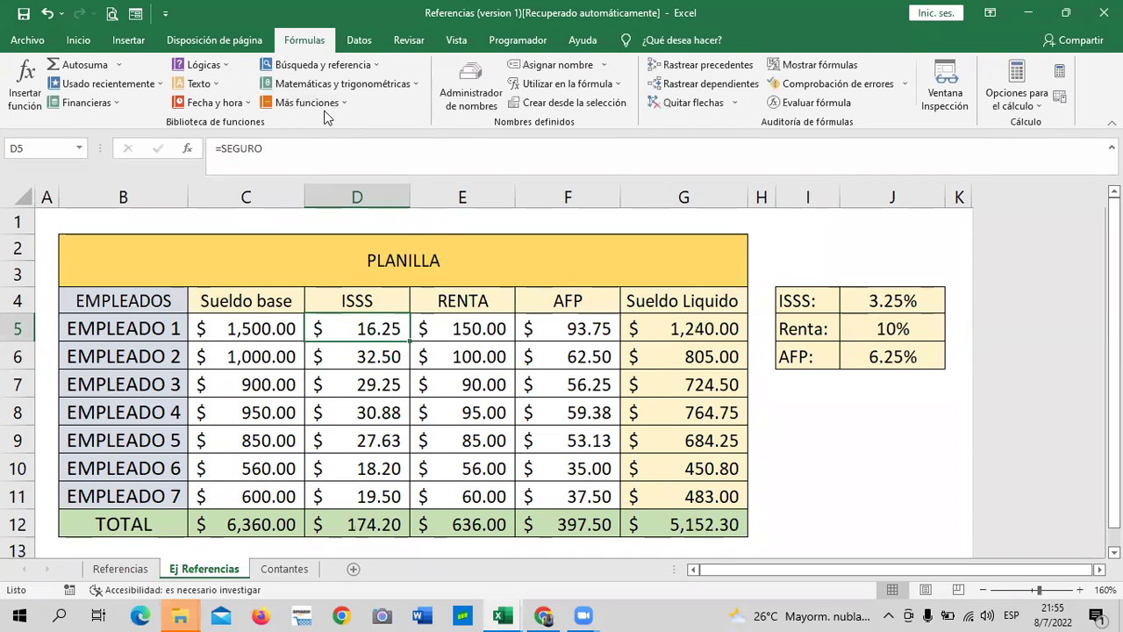
Review the defined names, then set Empleado 1's base salary in C5 on Contantes to 1500.
click(467, 91)
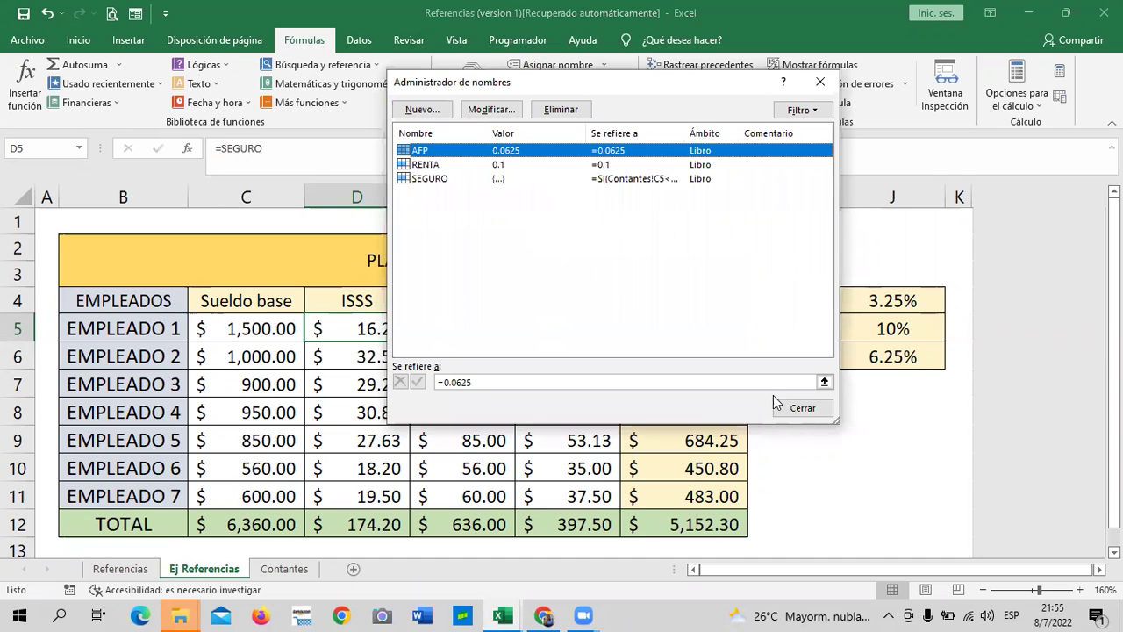
click(802, 408)
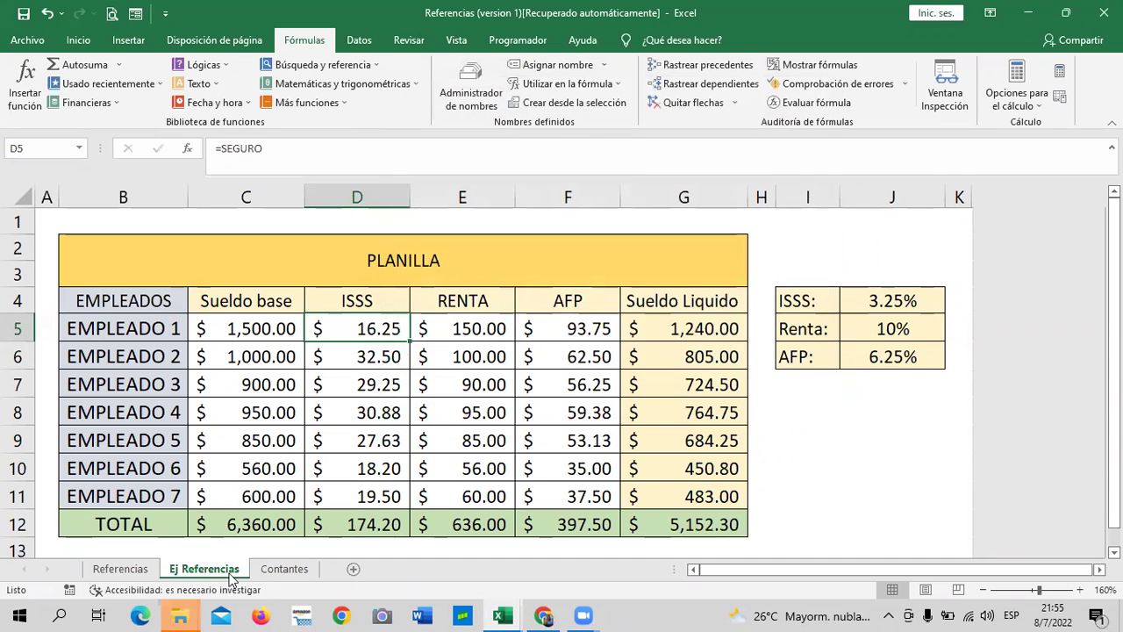
click(285, 570)
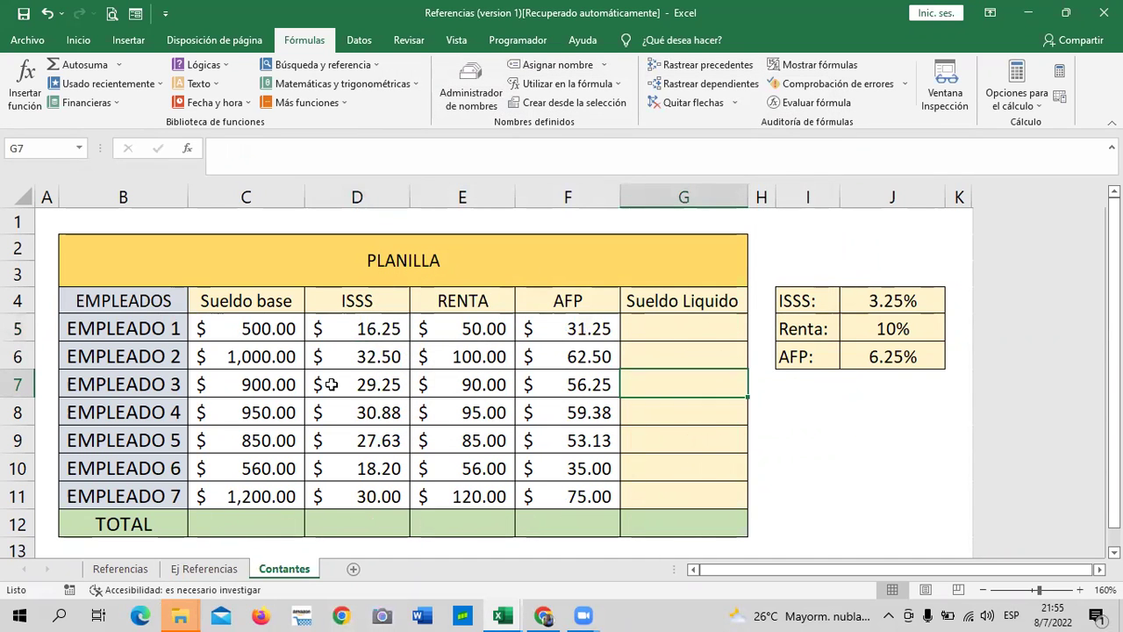
click(263, 327)
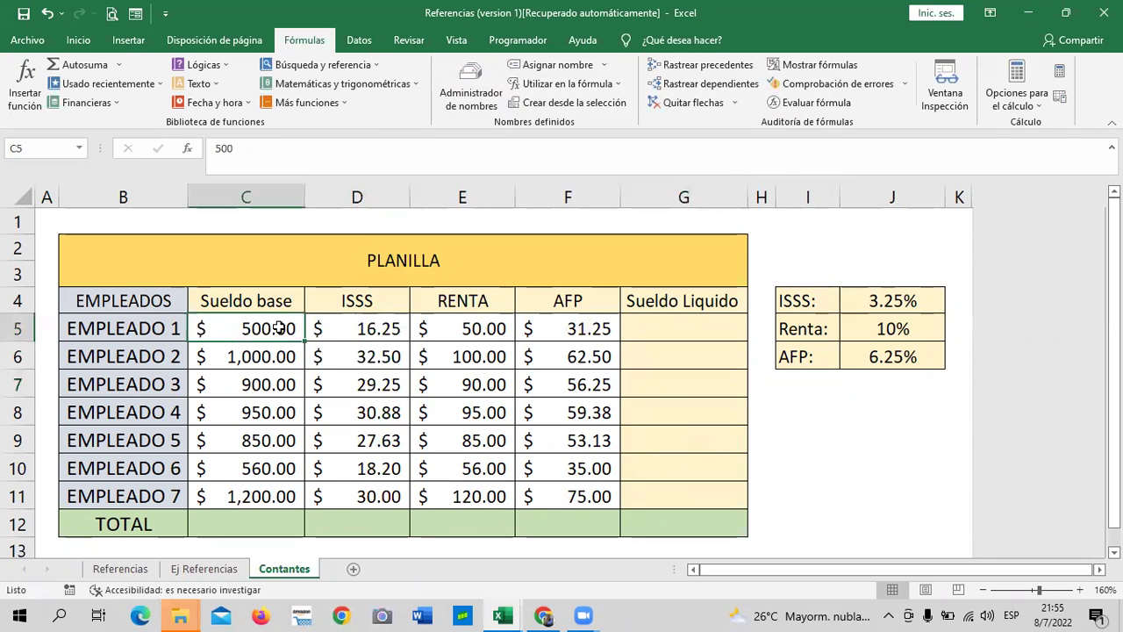
click(372, 328)
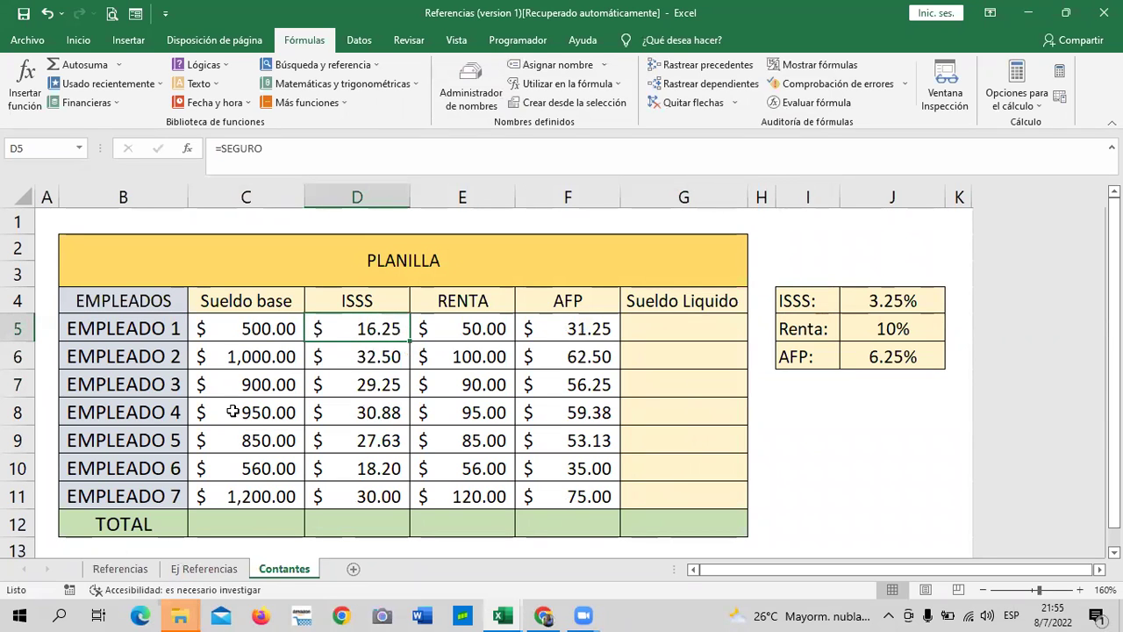
click(232, 330)
text(1500)
key(Return)
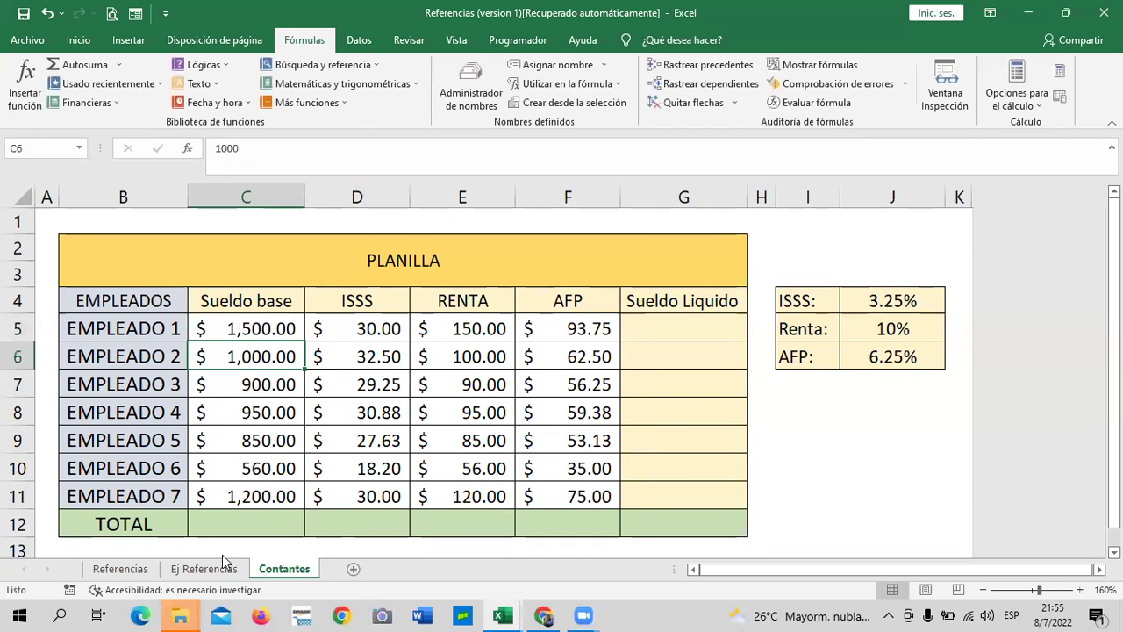
Compare the Contantes and Ej Referencias sheets, ending on Ej Referencias with cell I10 selected.
click(206, 571)
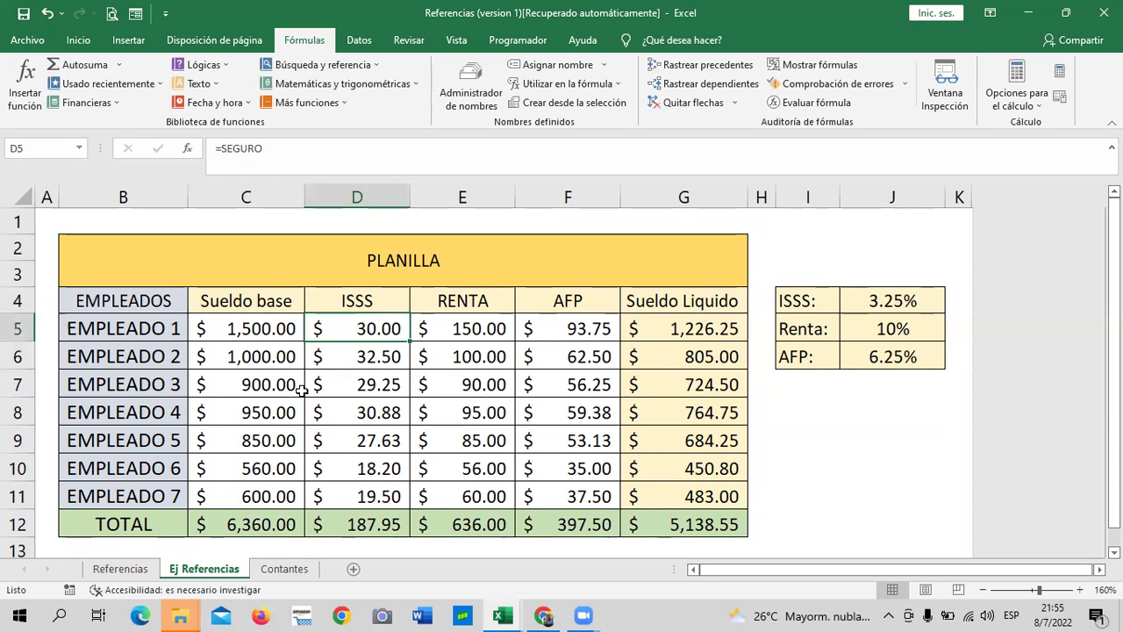
click(287, 570)
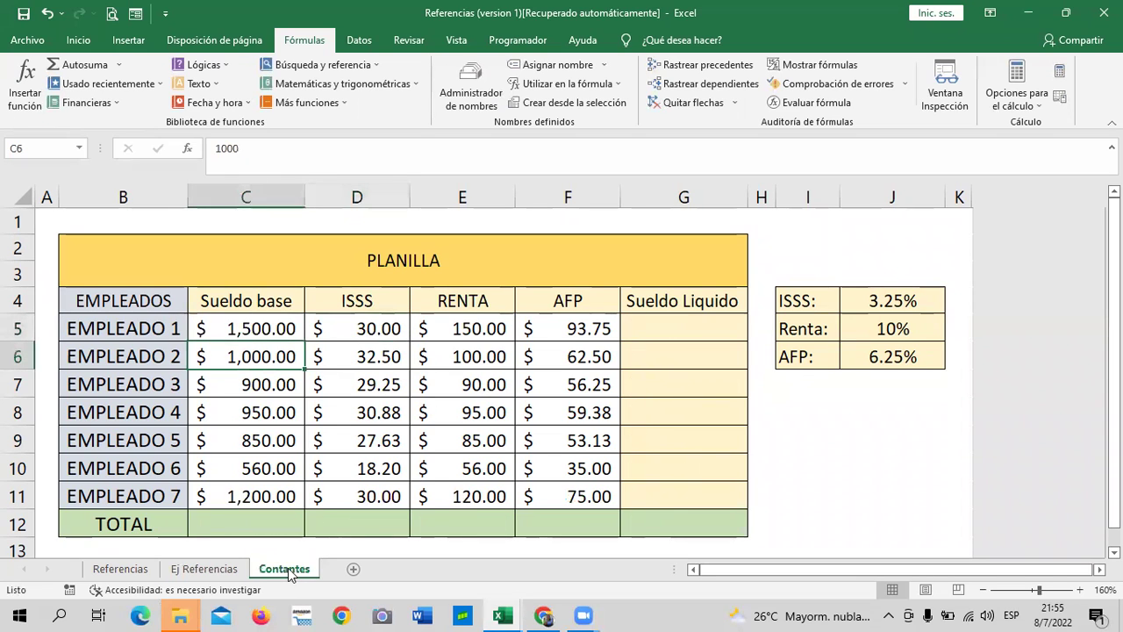
click(210, 570)
click(289, 571)
scroll(264, 369, down, 2)
click(213, 571)
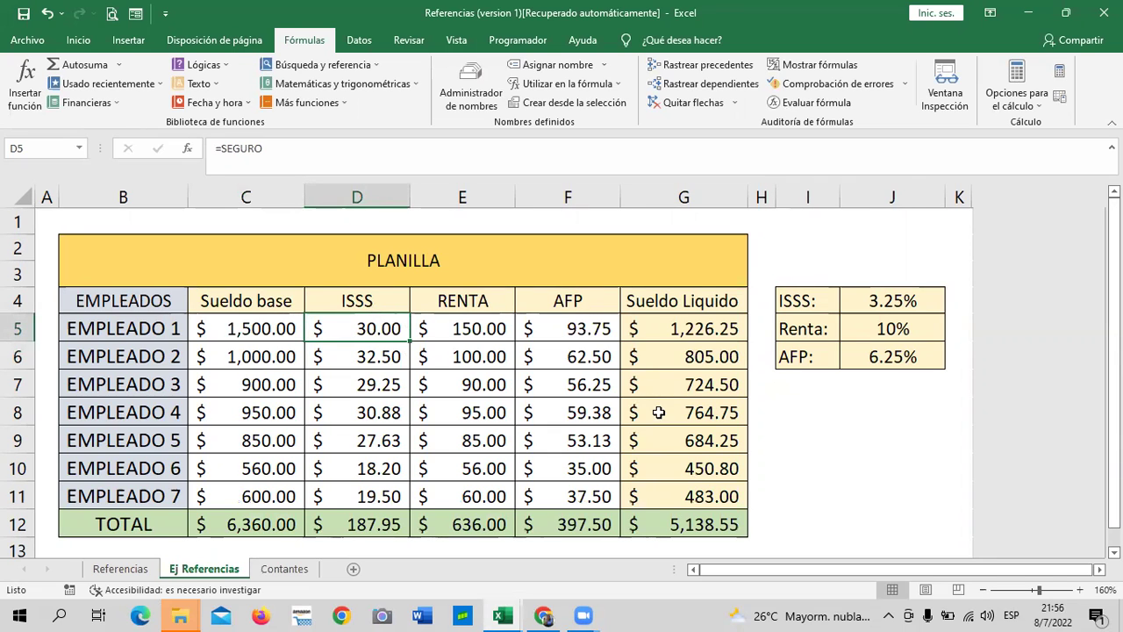
click(806, 461)
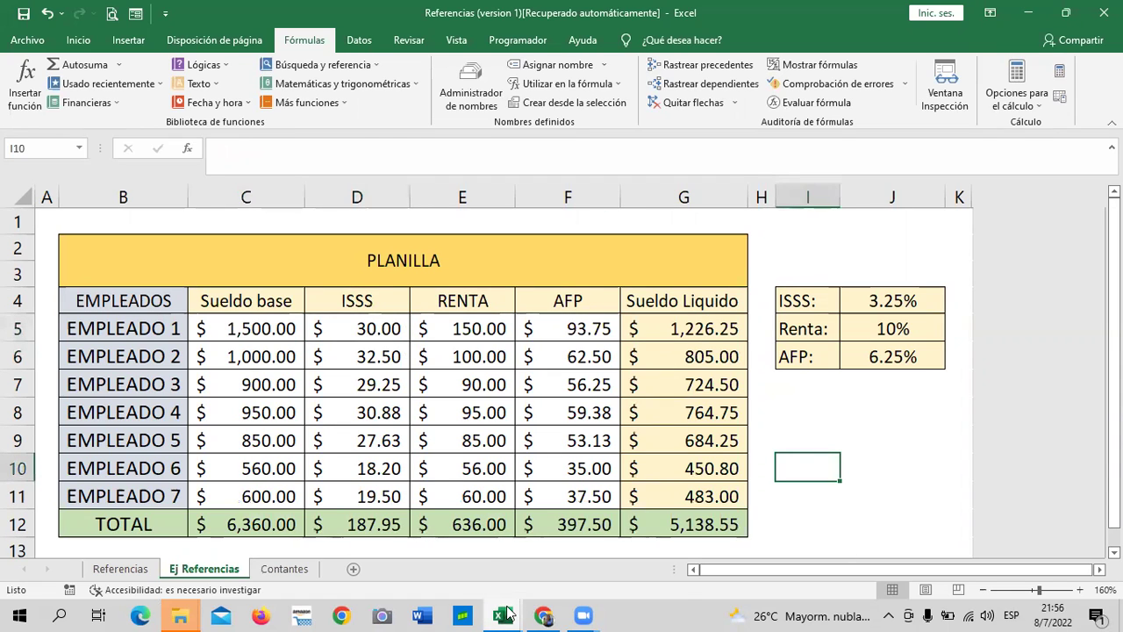
mouse_move(508, 614)
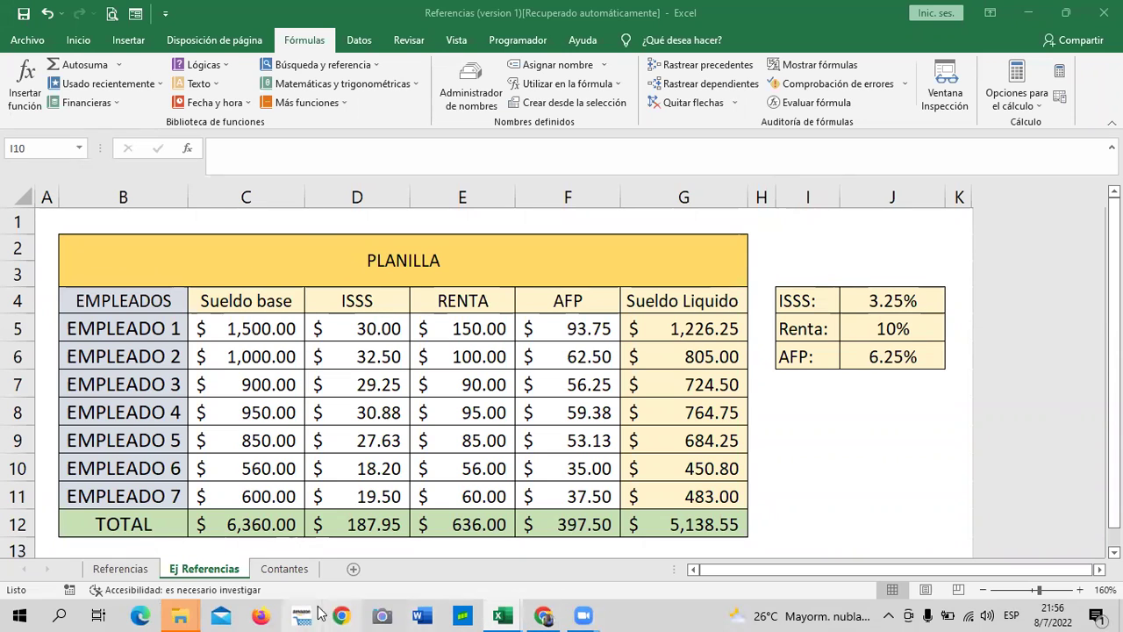
Switch to the course site in Chrome and go to unit 1.11 Laboratorio 4.
click(543, 615)
scroll(596, 474, up, 3)
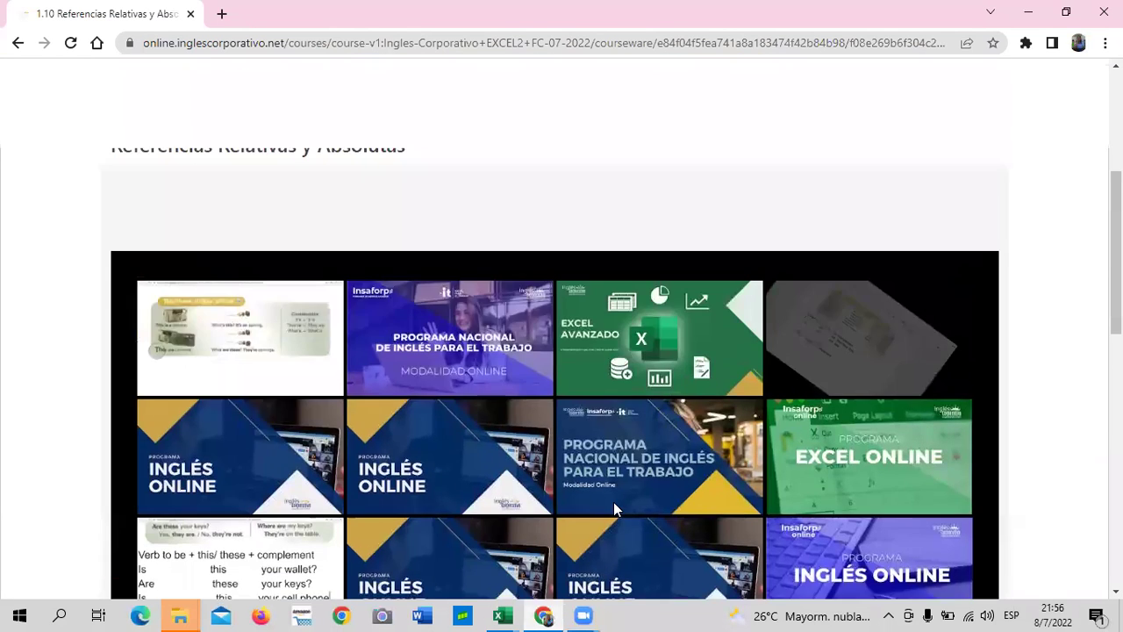
scroll(612, 509, up, 3)
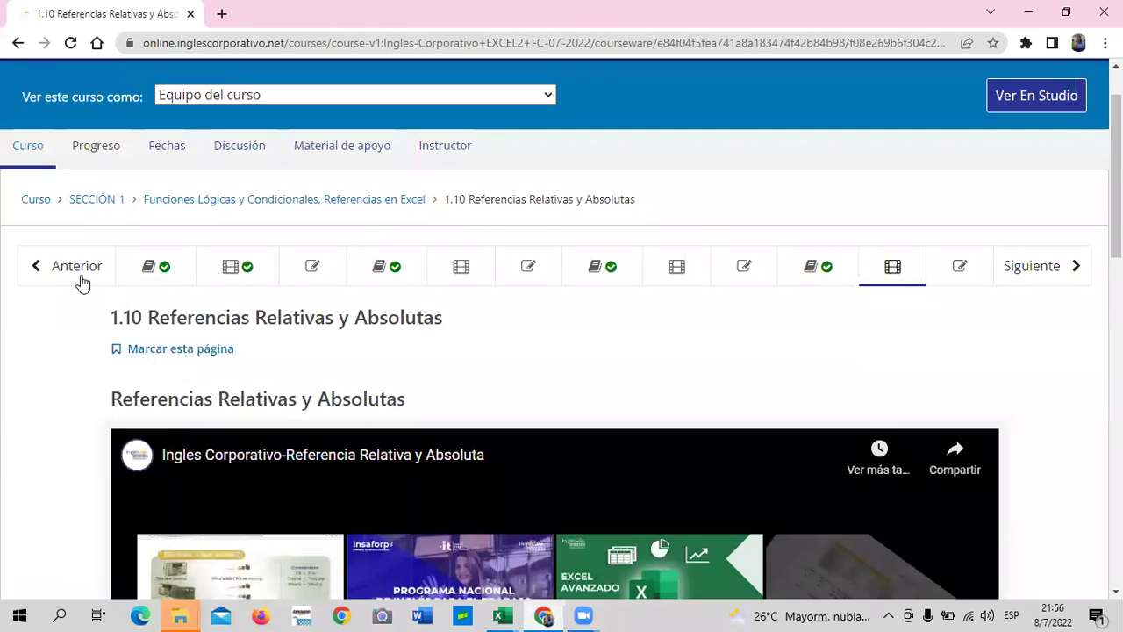
click(960, 268)
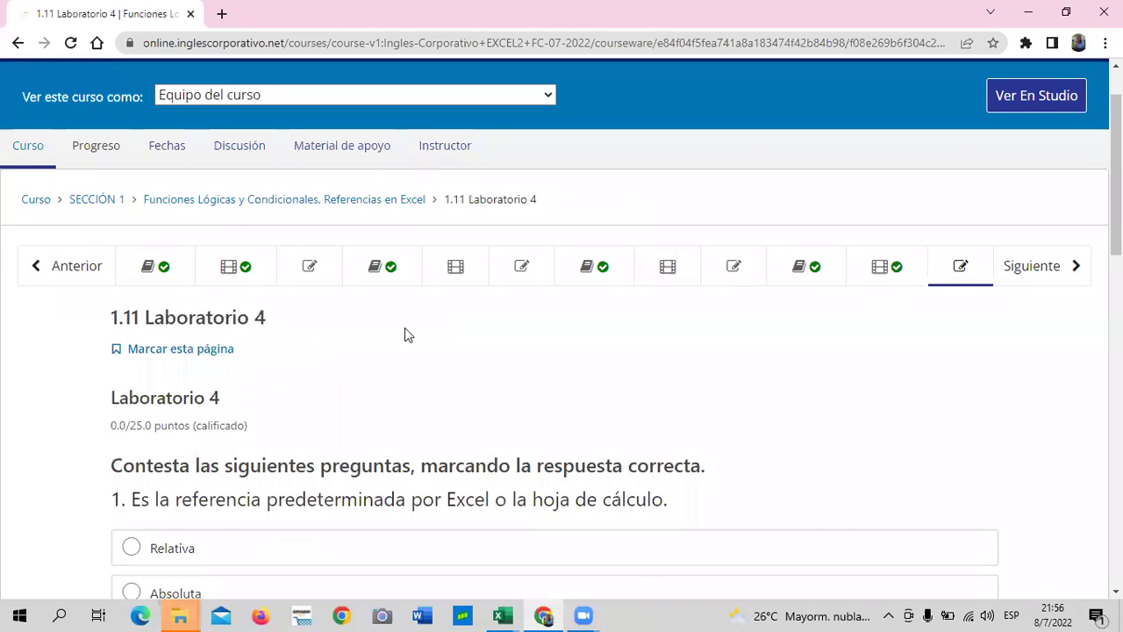
Answer question 1 with Relativa and question 2 with VERDADERO.
scroll(405, 327, down, 1)
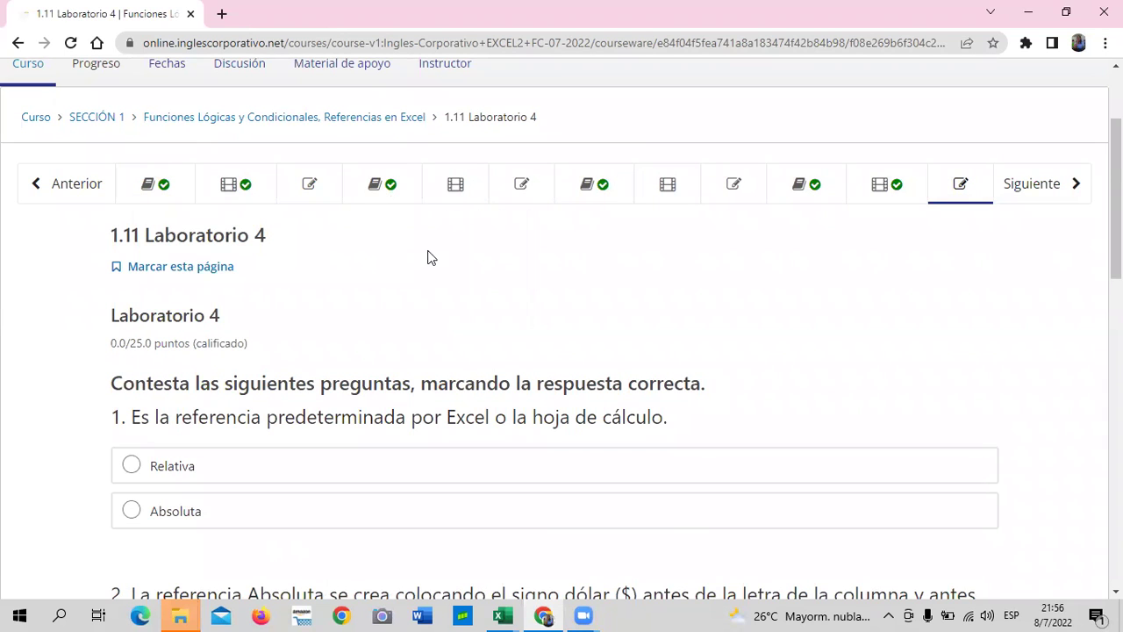
scroll(457, 192, down, 2)
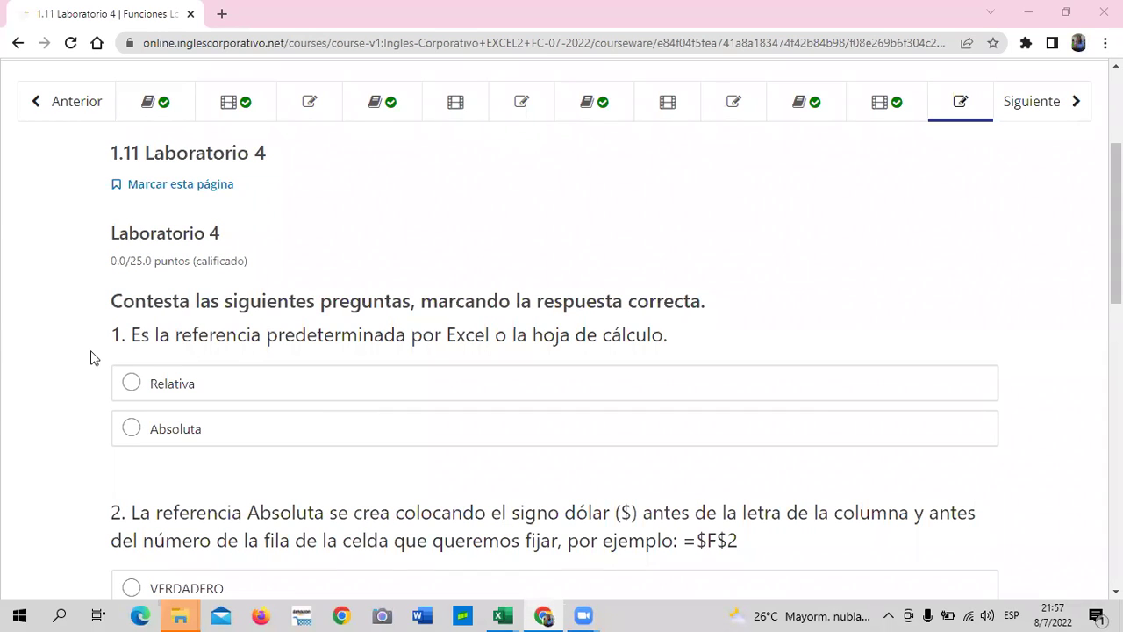
click(133, 386)
scroll(286, 411, down, 2)
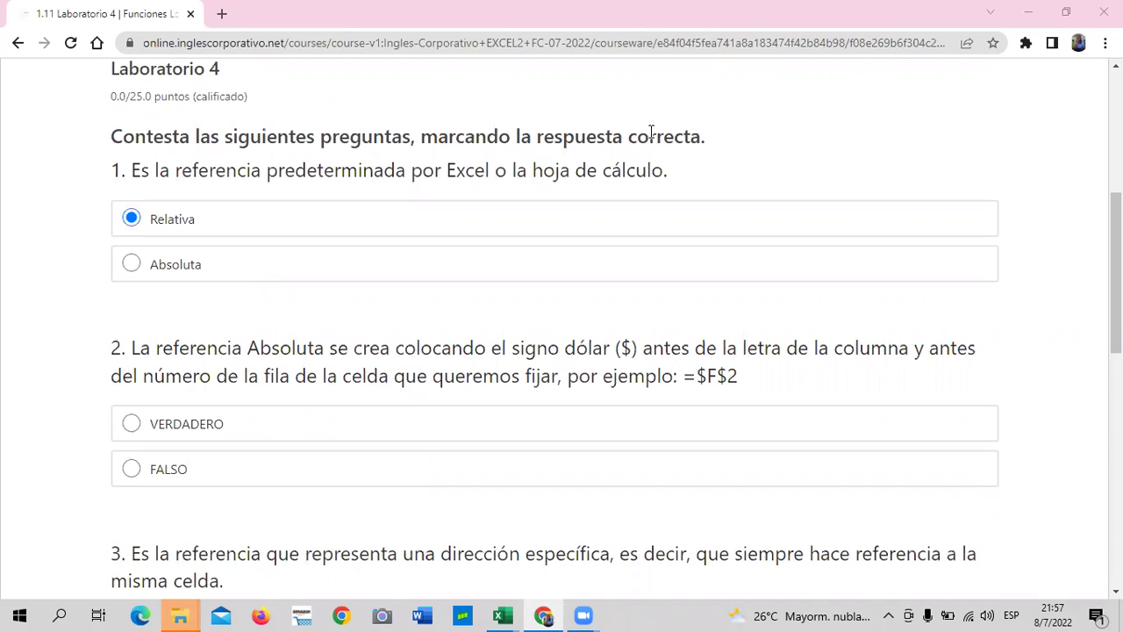
click(128, 425)
Answer question 3 with Absoluta and question 4 with F2, then submit the quiz.
scroll(246, 421, down, 1)
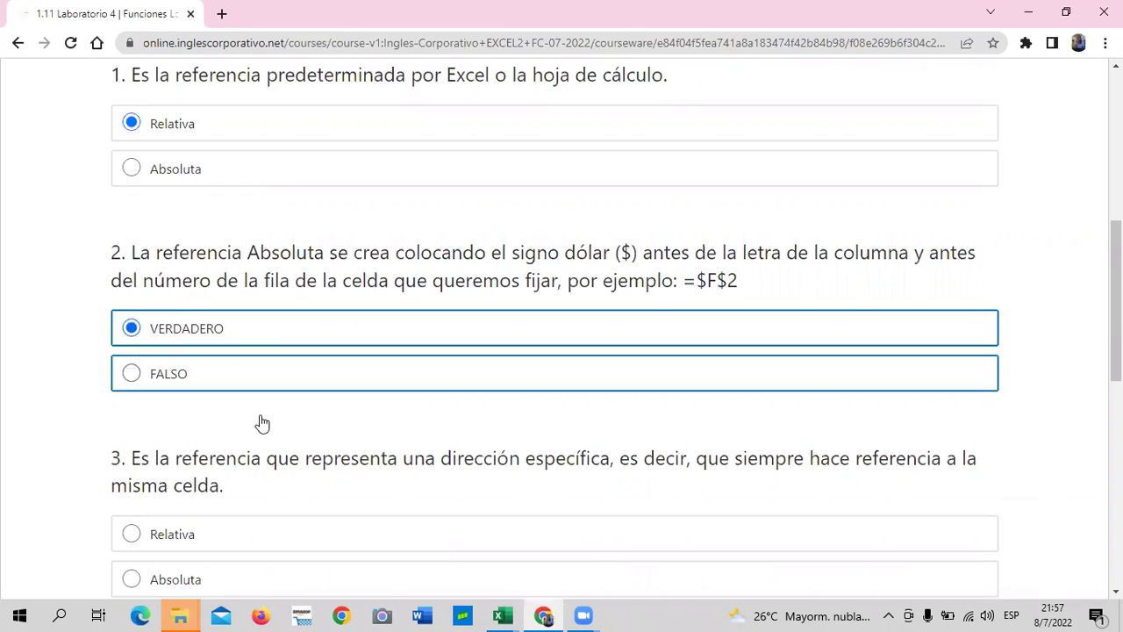
scroll(261, 423, down, 2)
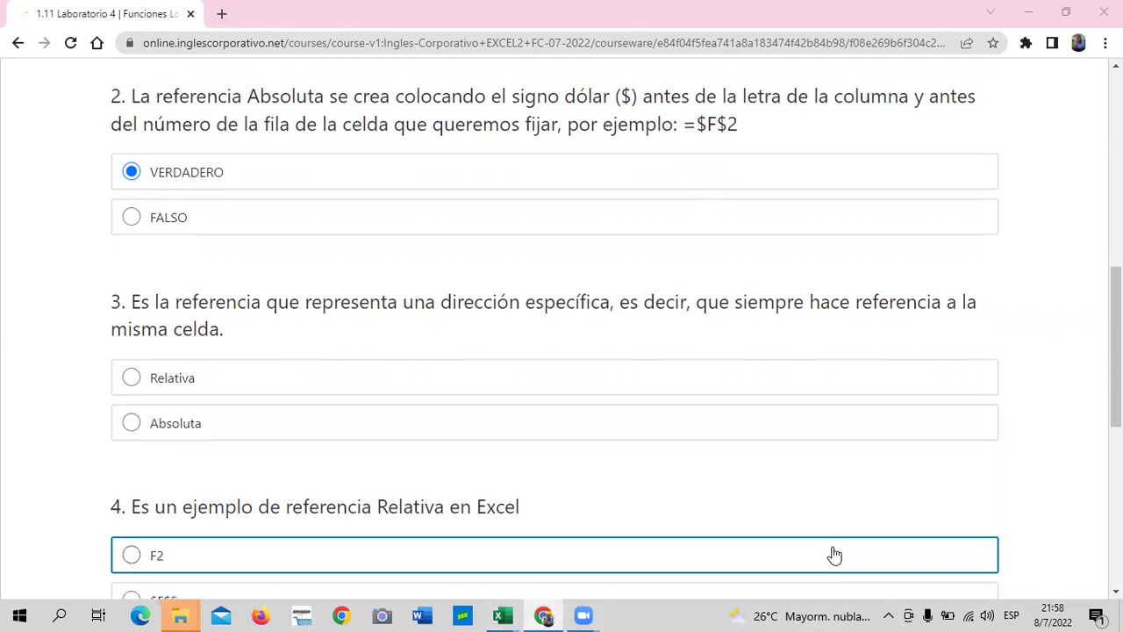
scroll(790, 539, down, 1)
click(130, 346)
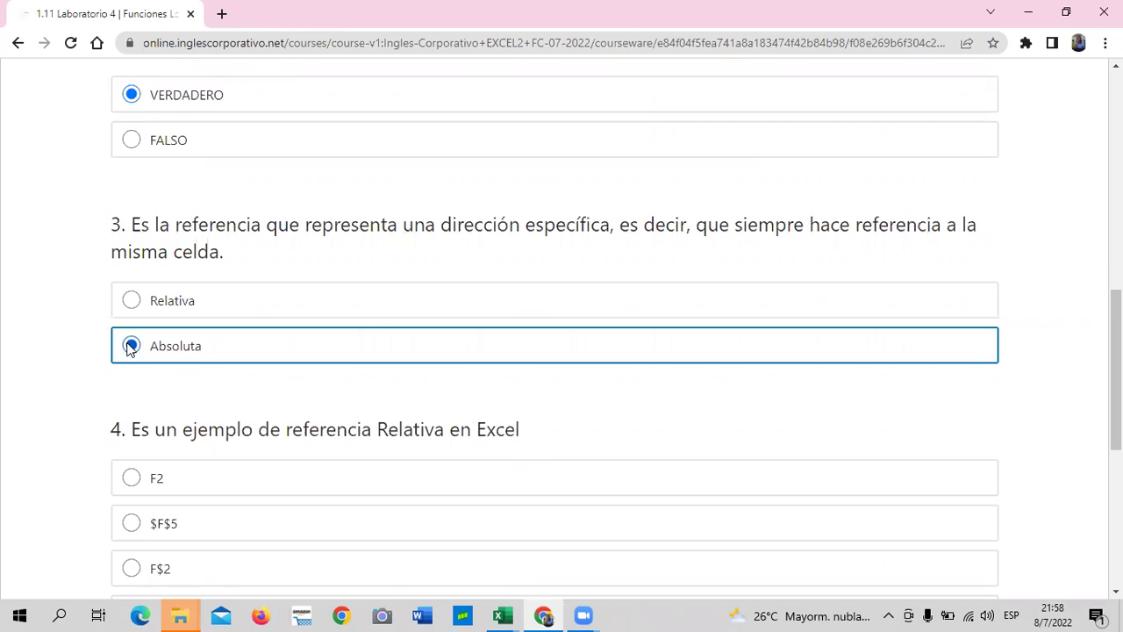
scroll(501, 474, down, 2)
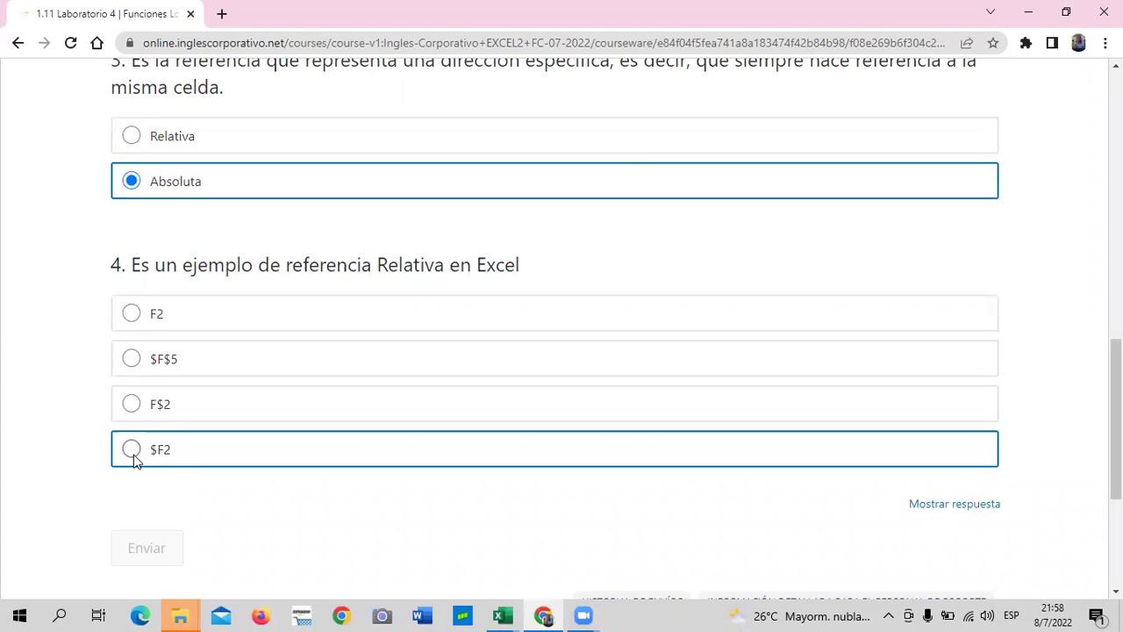
click(132, 316)
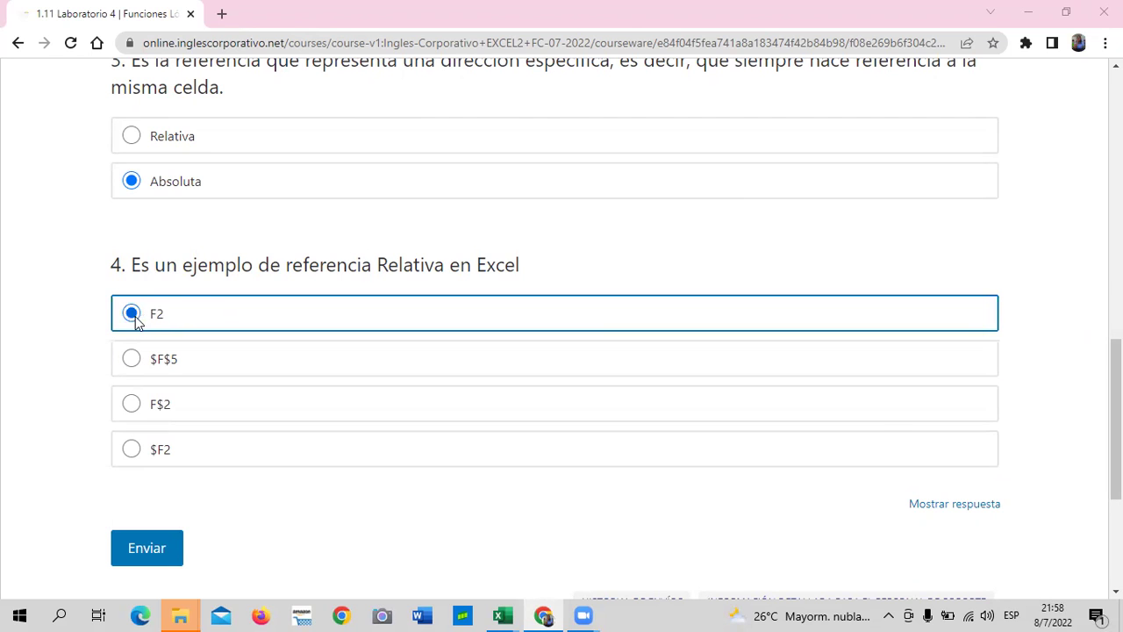
click(921, 507)
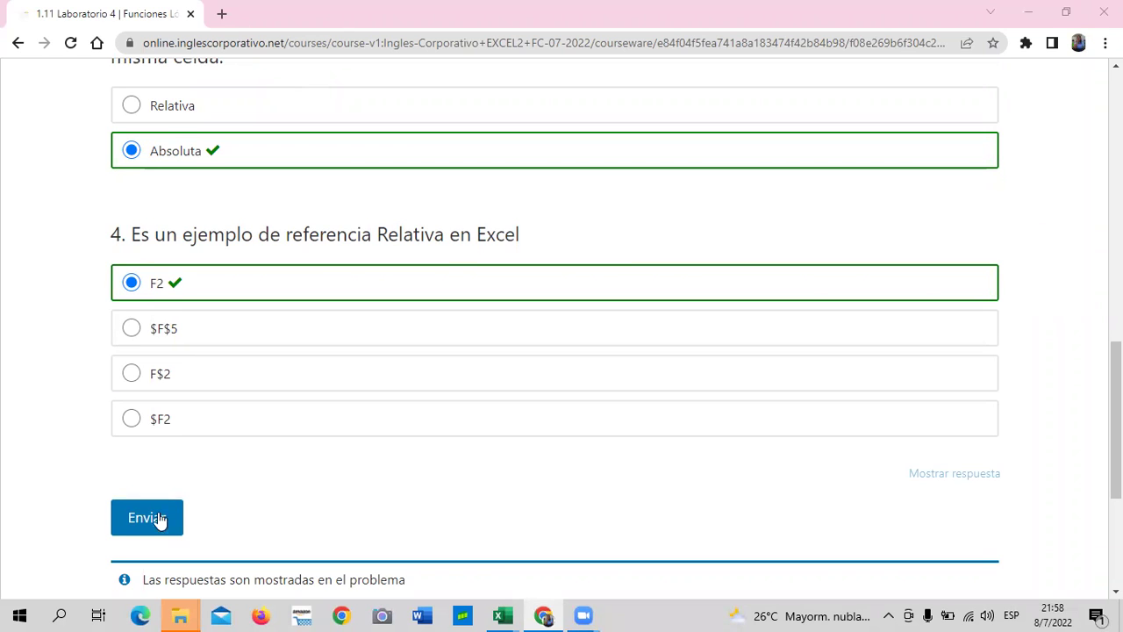
scroll(149, 516, down, 3)
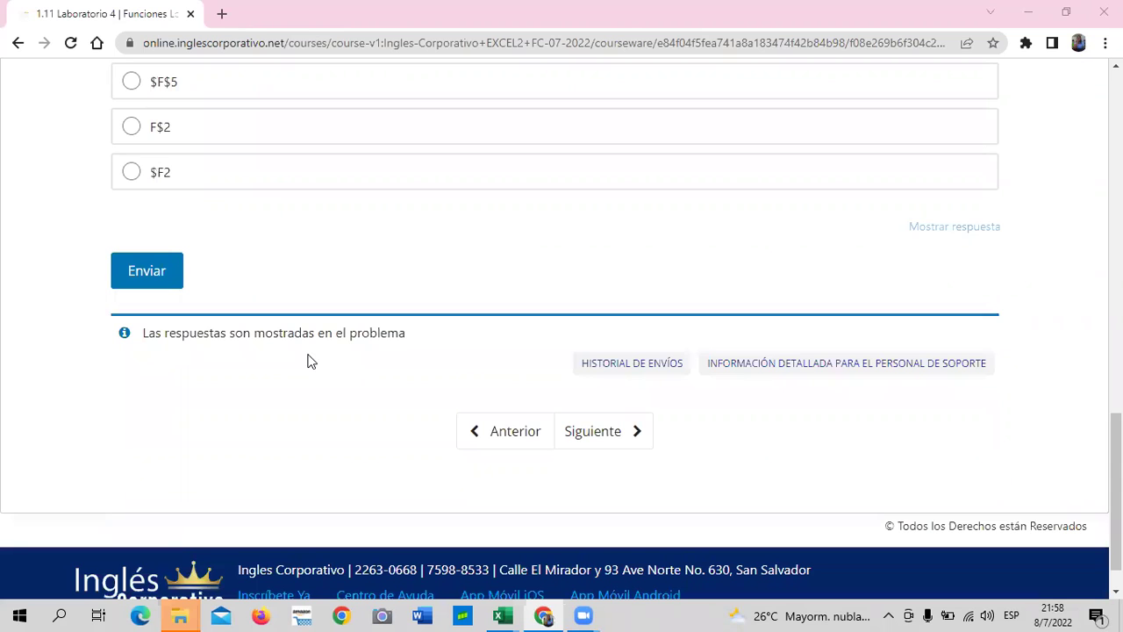
scroll(360, 356, up, 5)
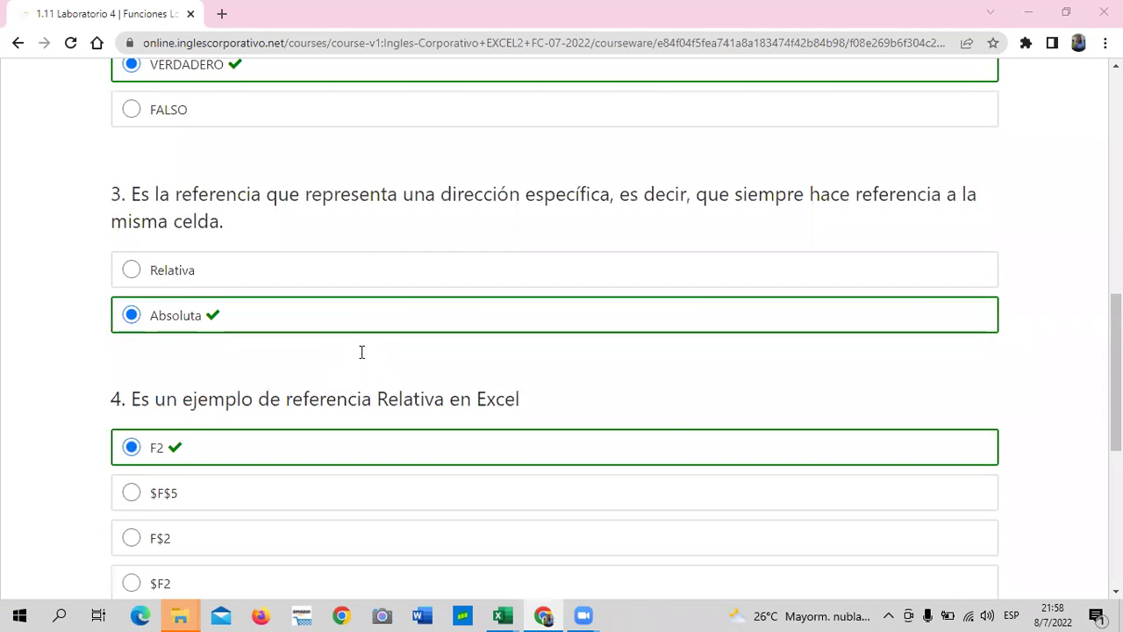
scroll(361, 352, up, 2)
scroll(362, 352, up, 4)
scroll(363, 351, up, 4)
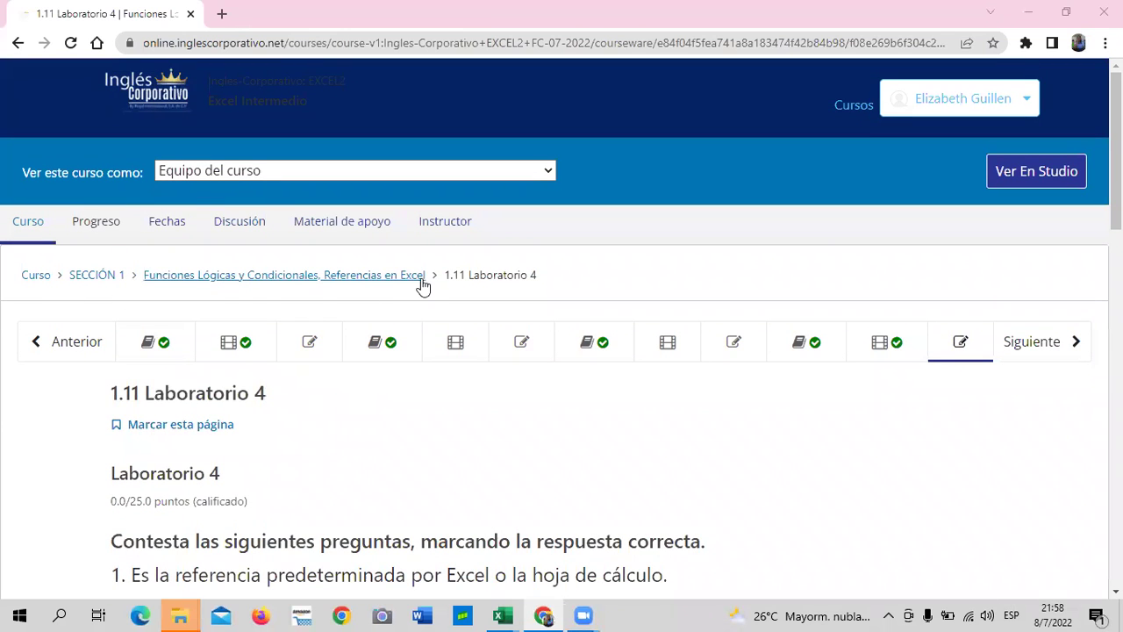
From the course outline, expand Sección 2 and open Funciones de Búsqueda y Referencia.
click(44, 281)
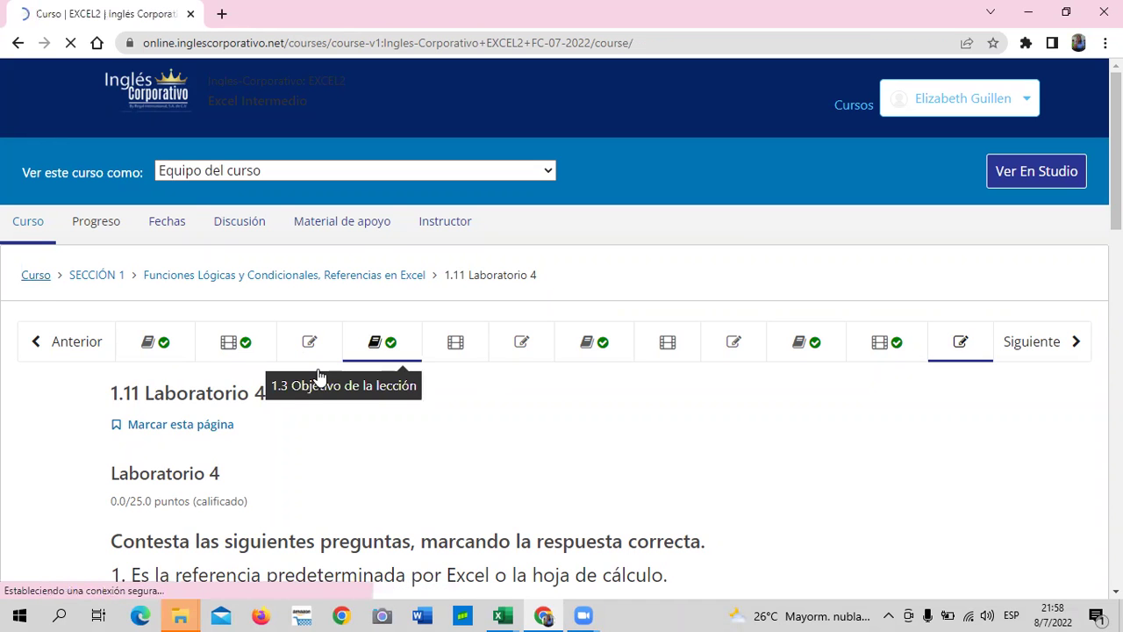
scroll(104, 314, down, 2)
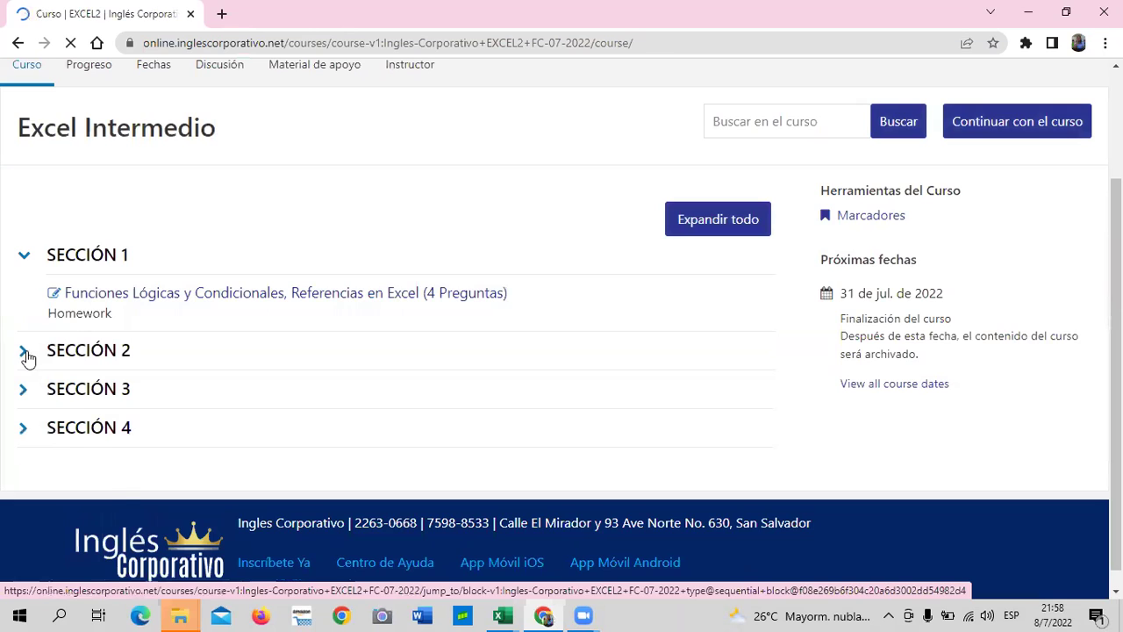
click(26, 353)
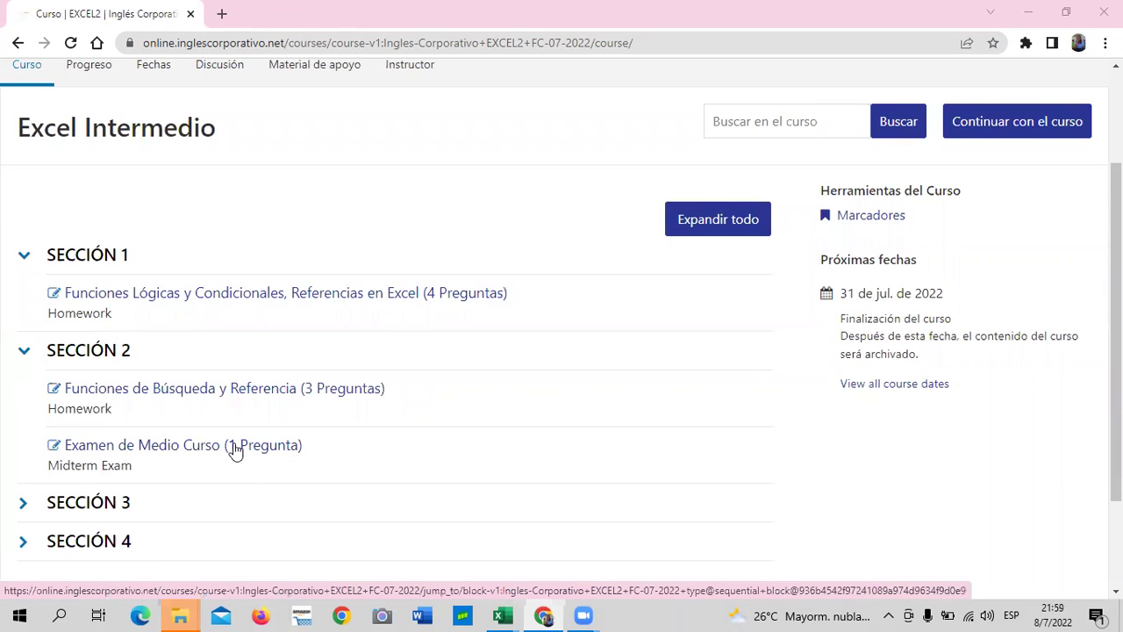
click(146, 396)
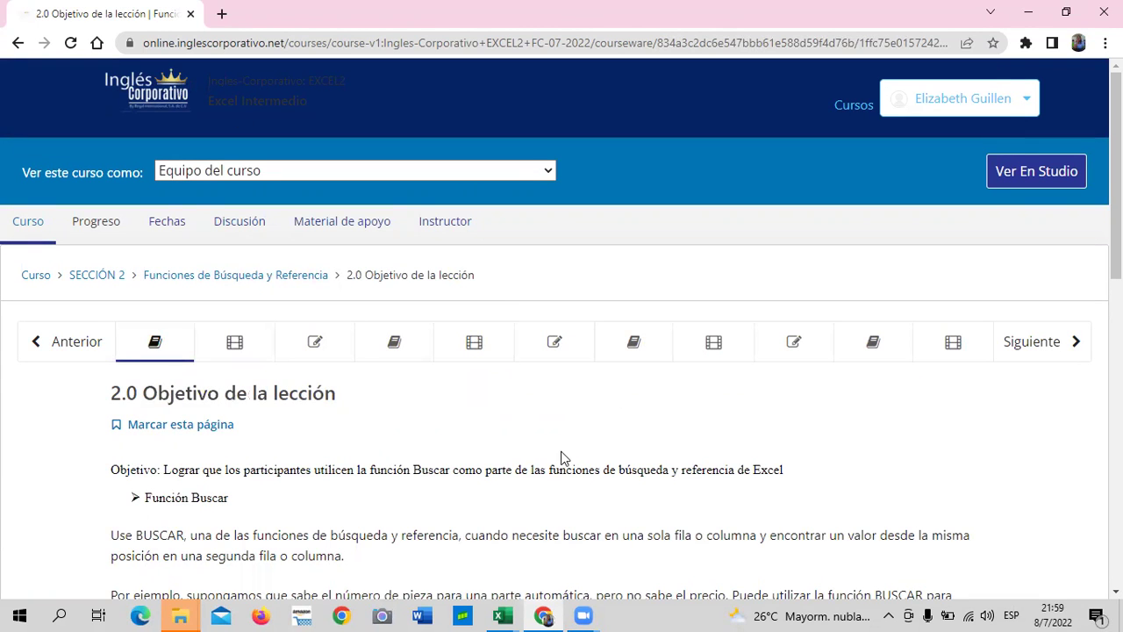
scroll(540, 439, down, 2)
scroll(540, 440, down, 3)
scroll(538, 443, up, 3)
scroll(537, 446, down, 3)
scroll(534, 450, down, 4)
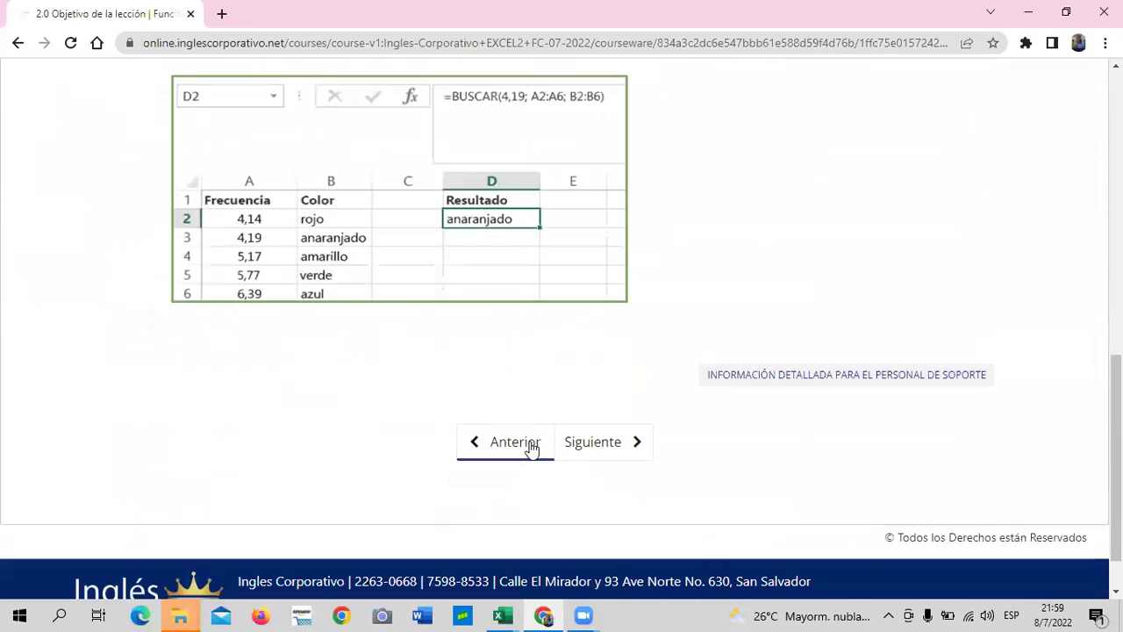
scroll(533, 450, up, 4)
scroll(551, 453, up, 5)
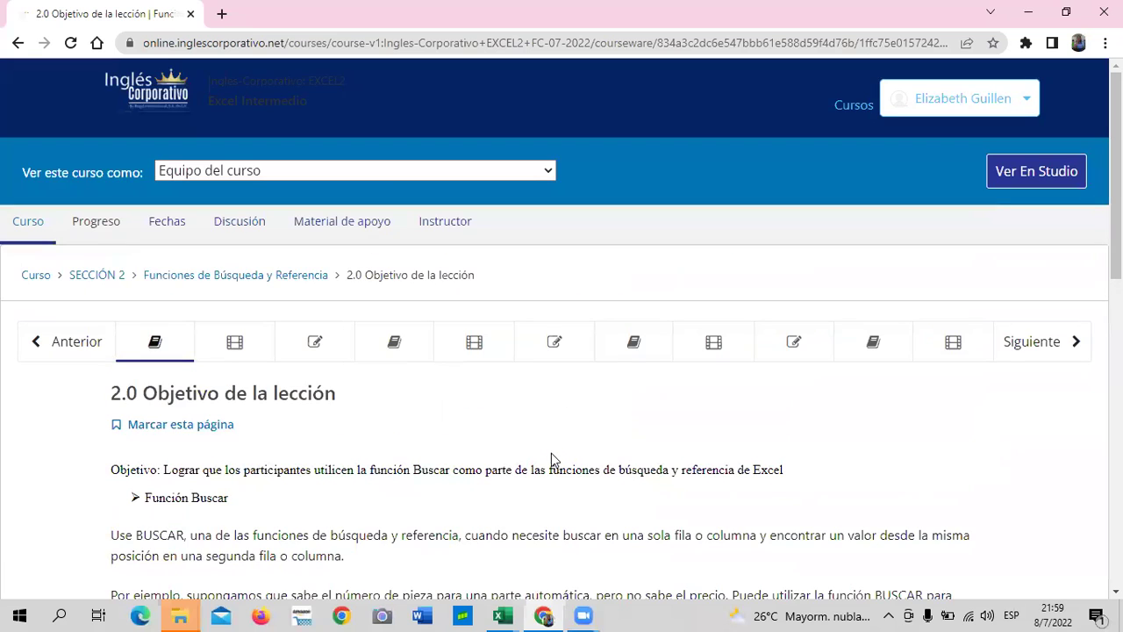